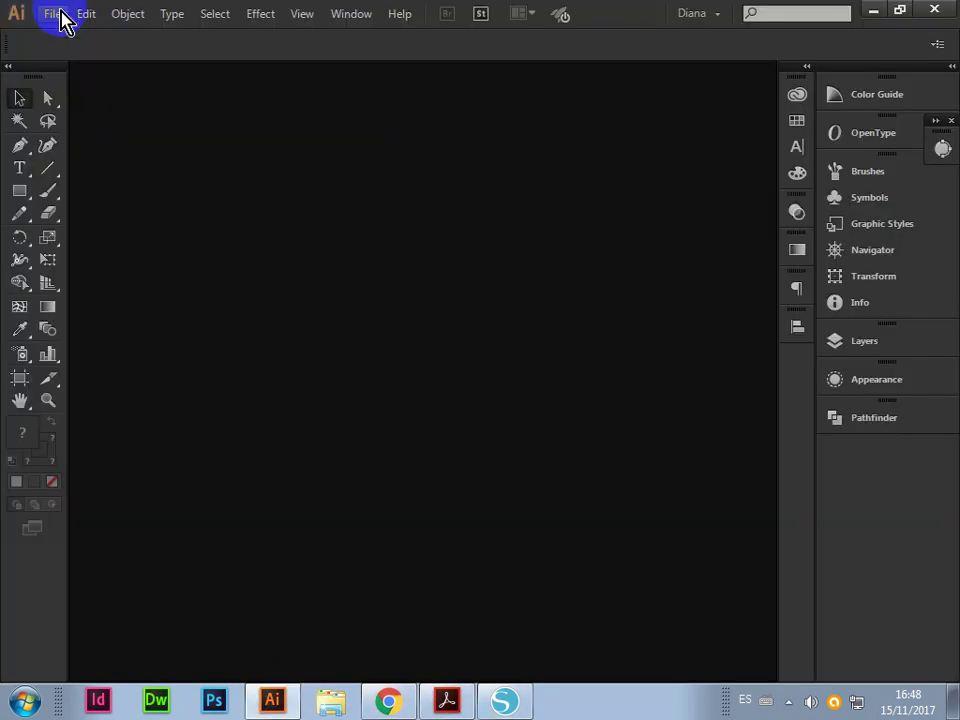
# Open 1200px-Superman_S_symbol.svg.png from the Escritorio folder
pyautogui.click(52, 18)
pyautogui.click(49, 76)
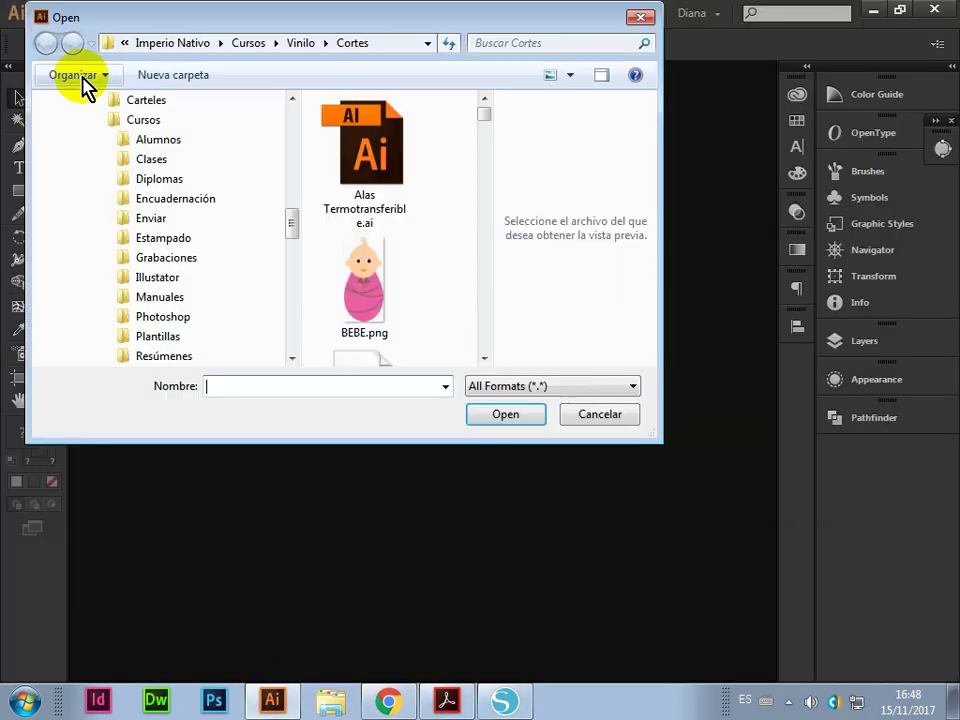
pyautogui.moveTo(294, 226); pyautogui.dragTo(285, 110)
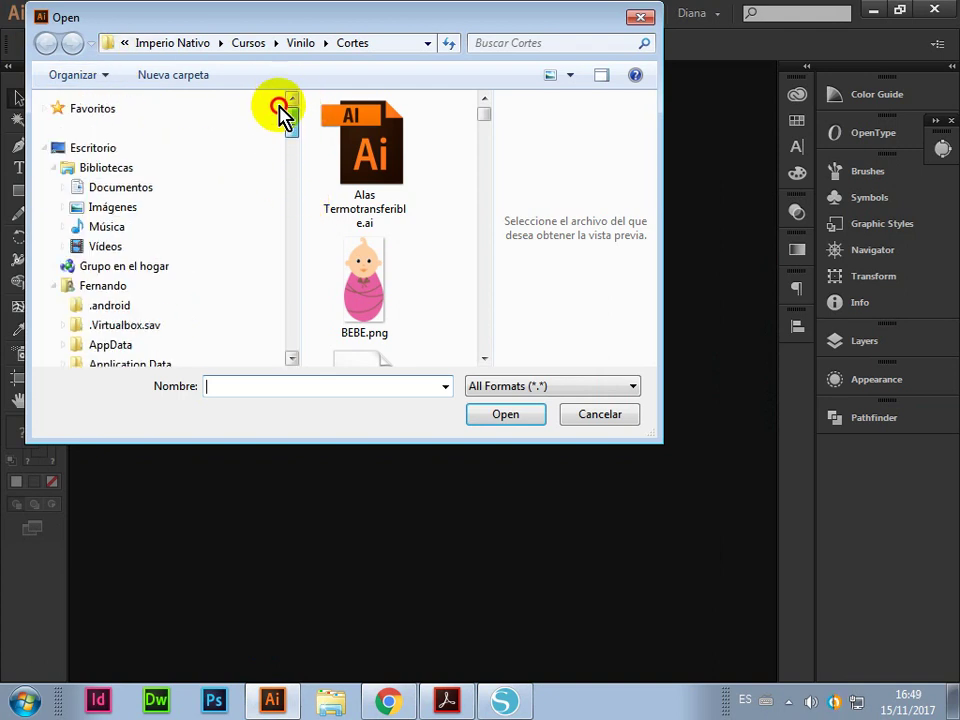
pyautogui.click(108, 148)
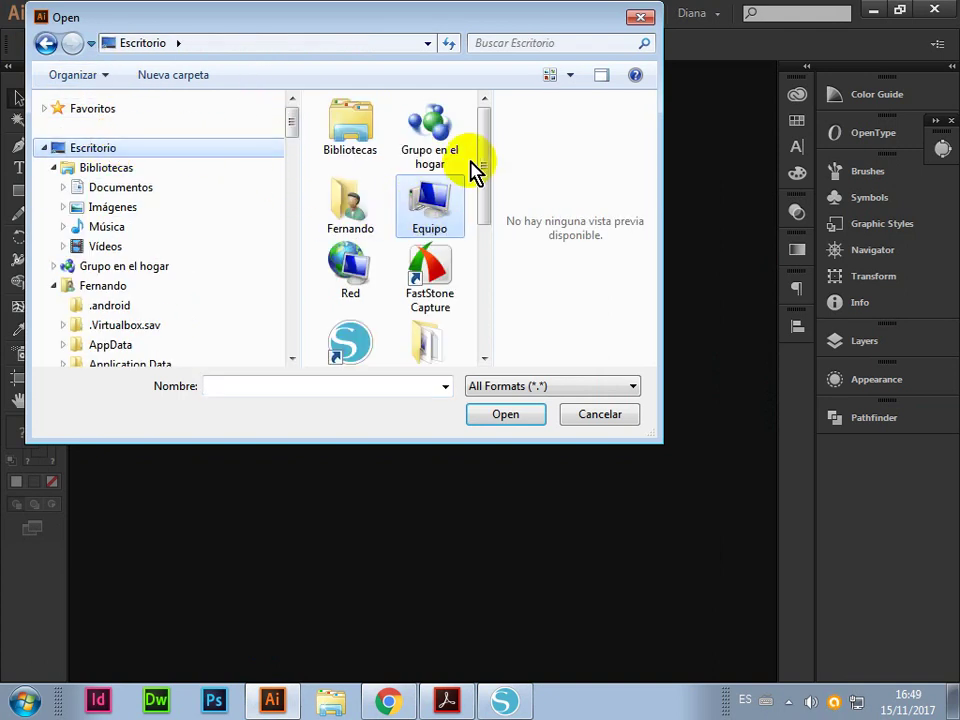
pyautogui.moveTo(487, 180); pyautogui.dragTo(480, 251)
pyautogui.doubleClick(350, 276)
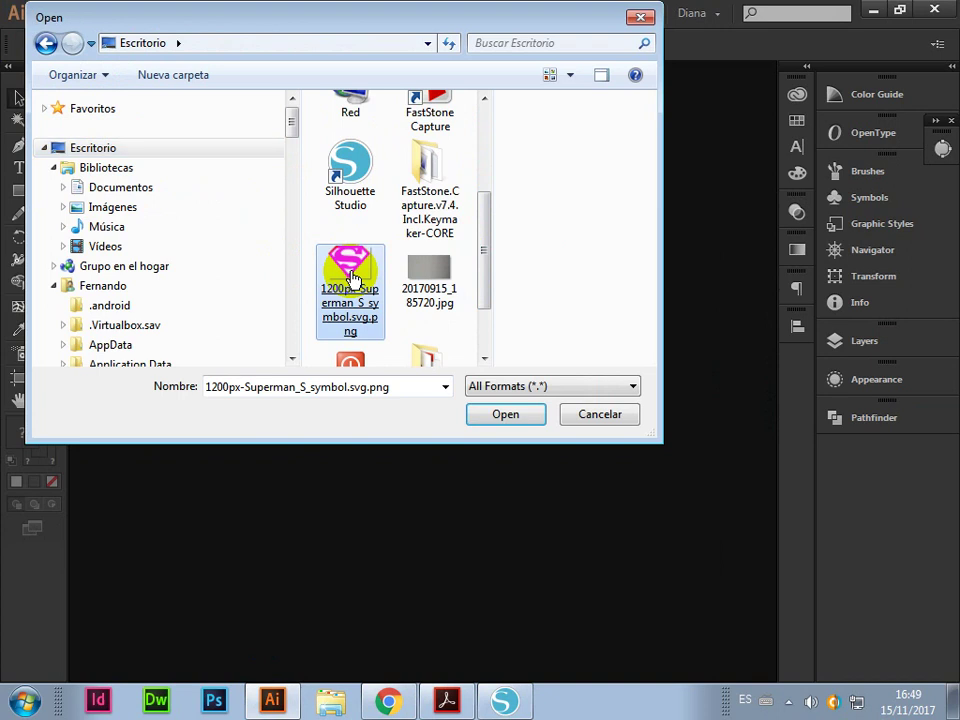
pyautogui.press('z')
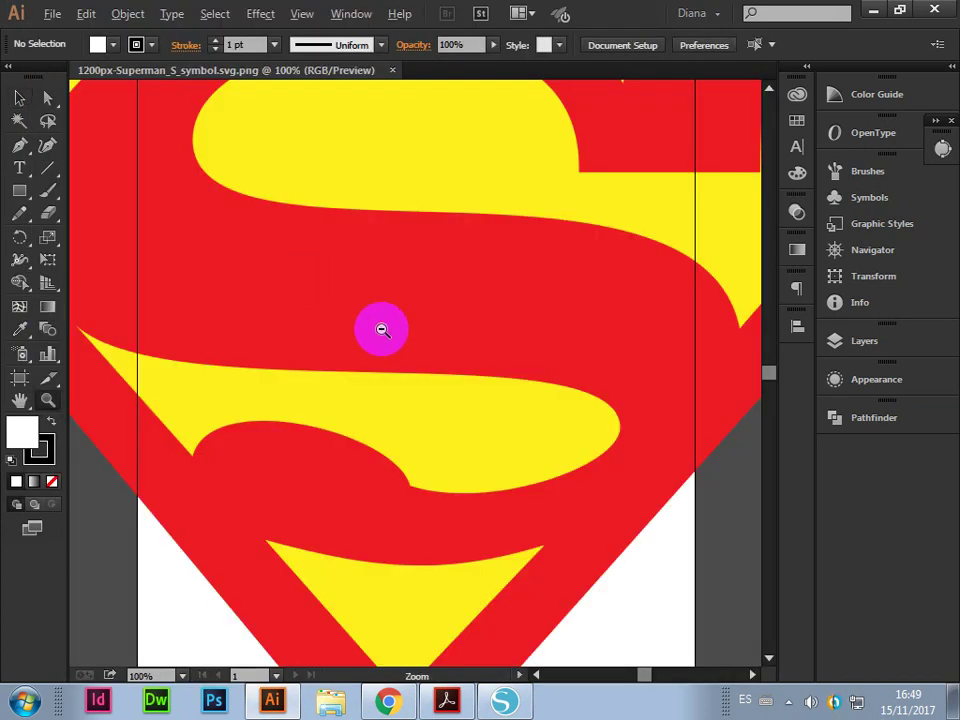
pyautogui.keyDown('alt'); pyautogui.click(471, 375); pyautogui.keyUp('alt')
pyautogui.keyDown('alt'); pyautogui.click(283, 366); pyautogui.keyUp('alt')
pyautogui.click(47, 97)
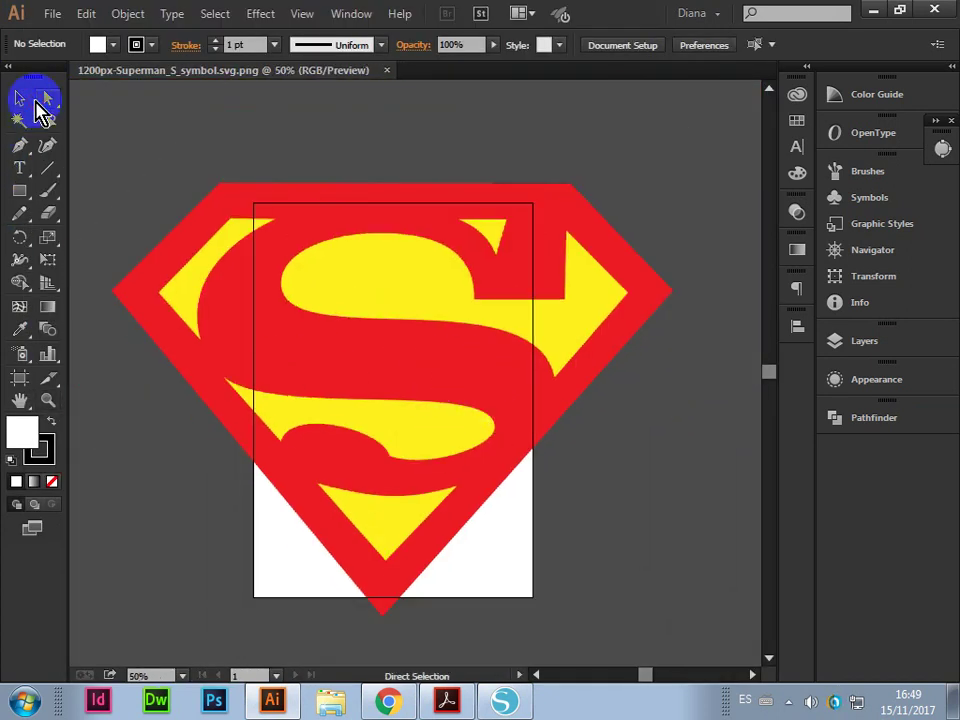
pyautogui.click(357, 214)
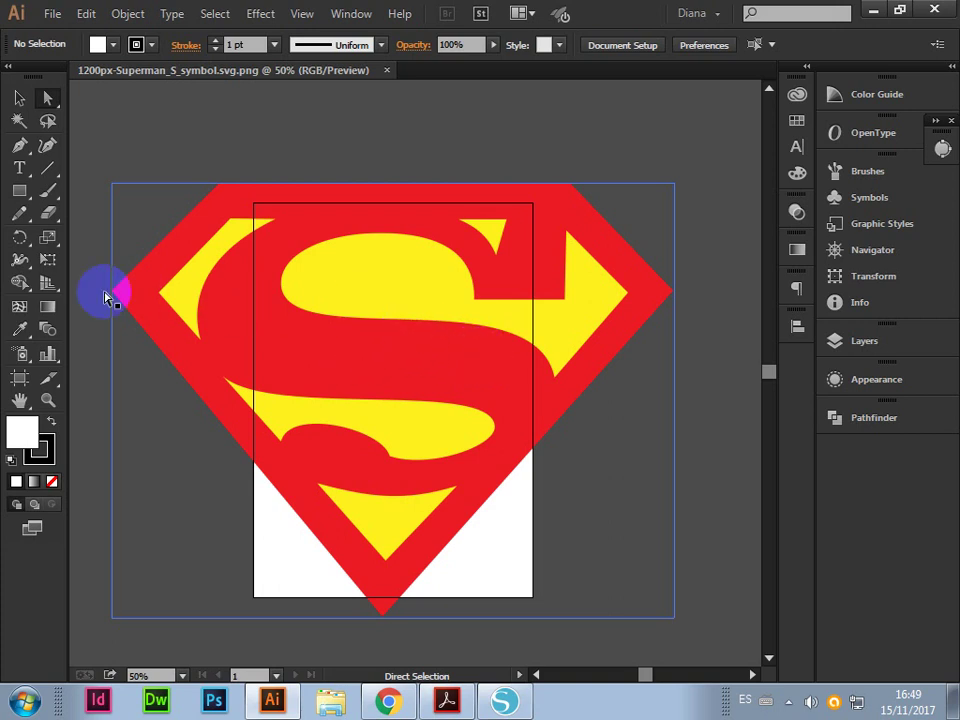
pyautogui.click(47, 399)
pyautogui.click(441, 418)
pyautogui.click(396, 343)
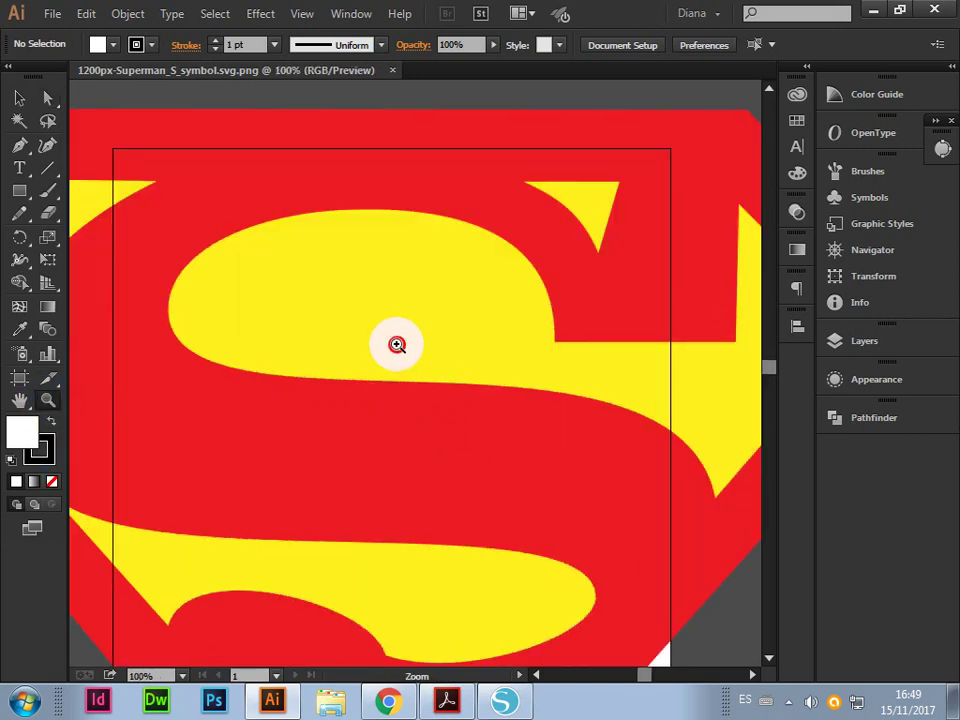
pyautogui.click(402, 337)
pyautogui.click(402, 337)
pyautogui.moveTo(407, 484)
pyautogui.mouseDown()
pyautogui.moveTo(419, 239)
pyautogui.moveTo(392, 480)
pyautogui.mouseUp()
pyautogui.click(381, 285)
pyautogui.click(404, 471)
pyautogui.click(536, 461)
pyautogui.click(431, 296)
pyautogui.click(250, 366)
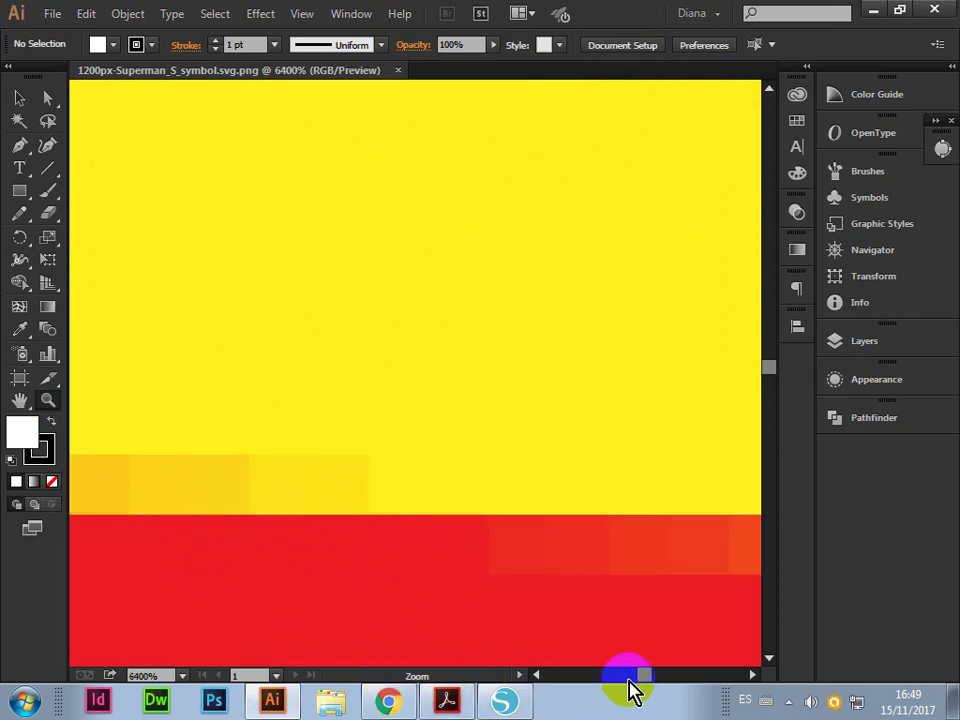
pyautogui.scroll(-3, 644, 678)
pyautogui.scroll(2, 644, 678)
pyautogui.scroll(2, 644, 678)
pyautogui.scroll(-1, 644, 678)
pyautogui.scroll(-3, 644, 678)
pyautogui.scroll(2, 510, 551)
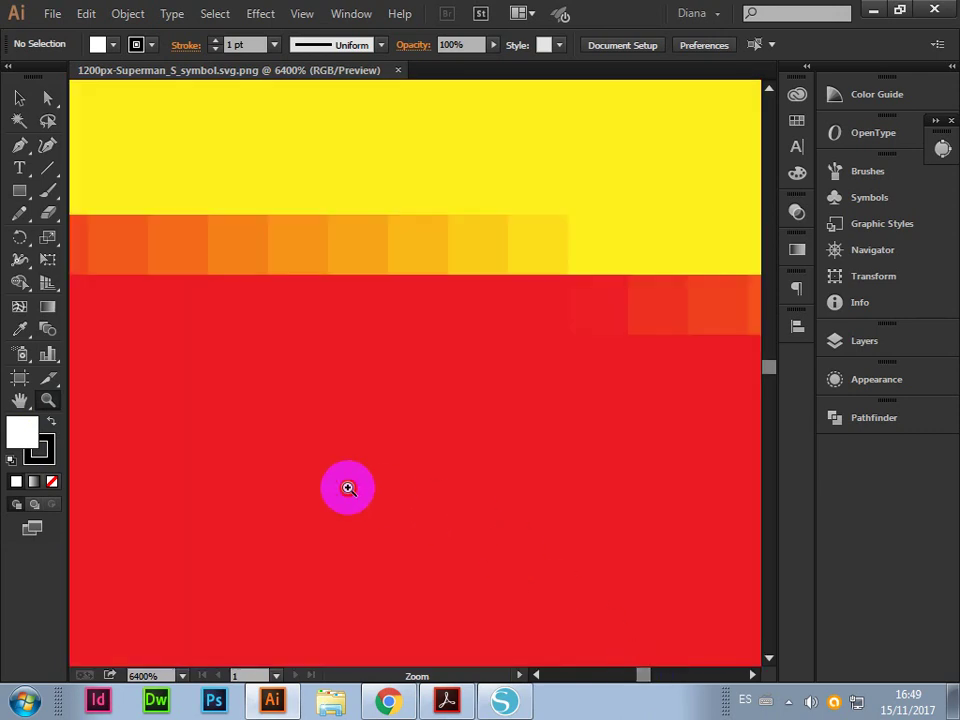
pyautogui.click(349, 491)
pyautogui.scroll(3, 443, 513)
pyautogui.scroll(-1, 440, 510)
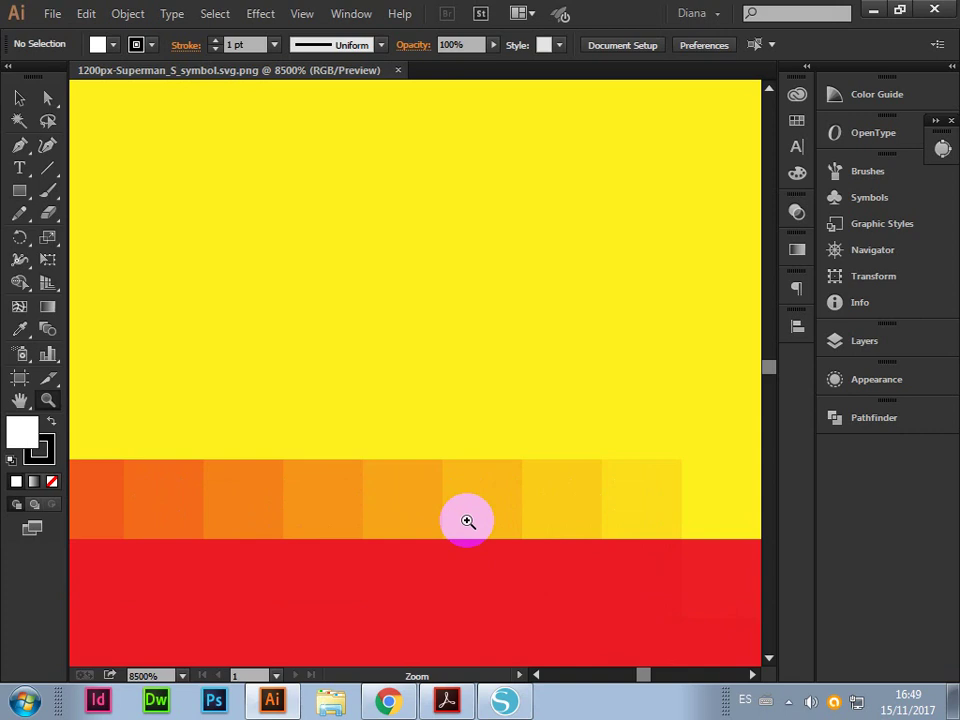
pyautogui.click(47, 98)
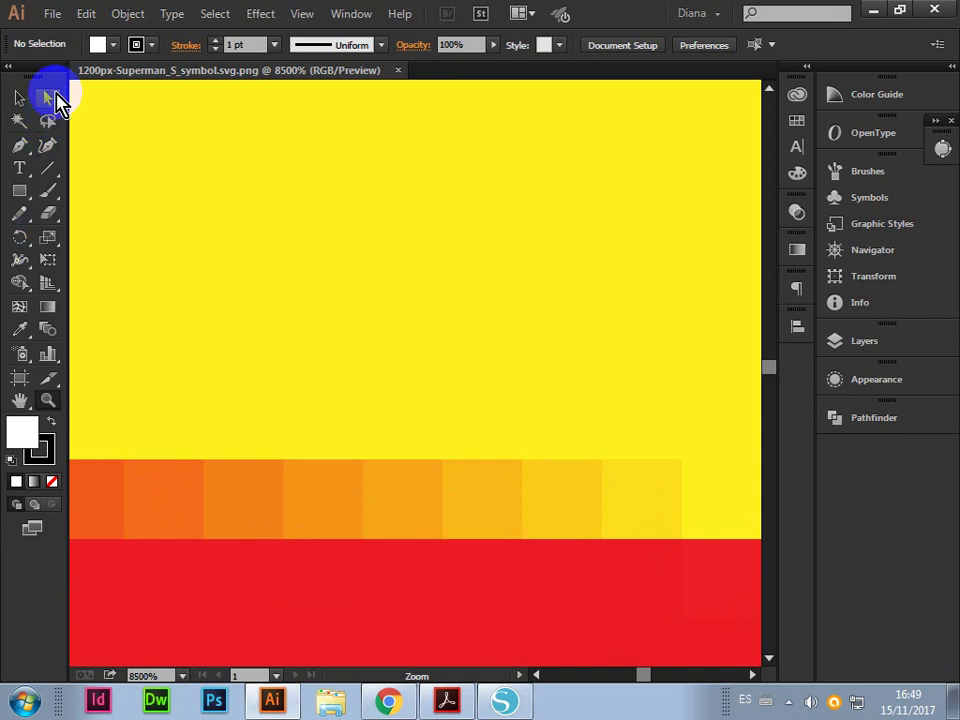
pyautogui.press('z')
pyautogui.keyDown('alt'); pyautogui.click(474, 358); pyautogui.keyUp('alt')
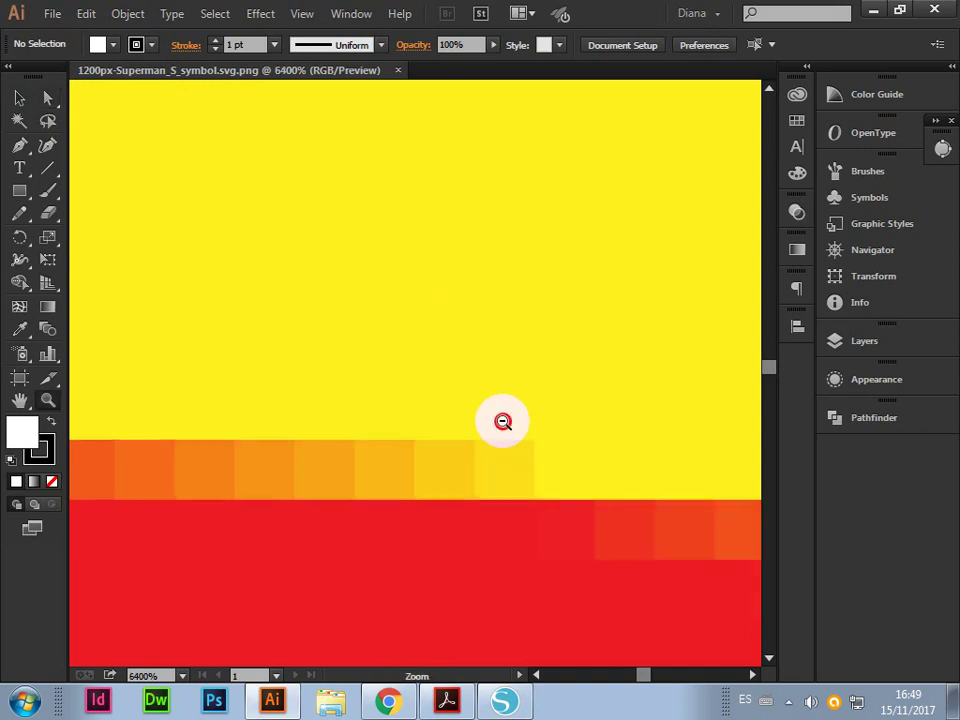
pyautogui.keyDown('alt'); pyautogui.click(502, 421); pyautogui.keyUp('alt')
pyautogui.keyDown('alt'); pyautogui.click(502, 421); pyautogui.keyUp('alt')
pyautogui.keyDown('alt'); pyautogui.click(407, 380); pyautogui.keyUp('alt')
pyautogui.keyDown('alt'); pyautogui.click(407, 380); pyautogui.keyUp('alt')
pyautogui.keyDown('alt'); pyautogui.click(454, 379); pyautogui.keyUp('alt')
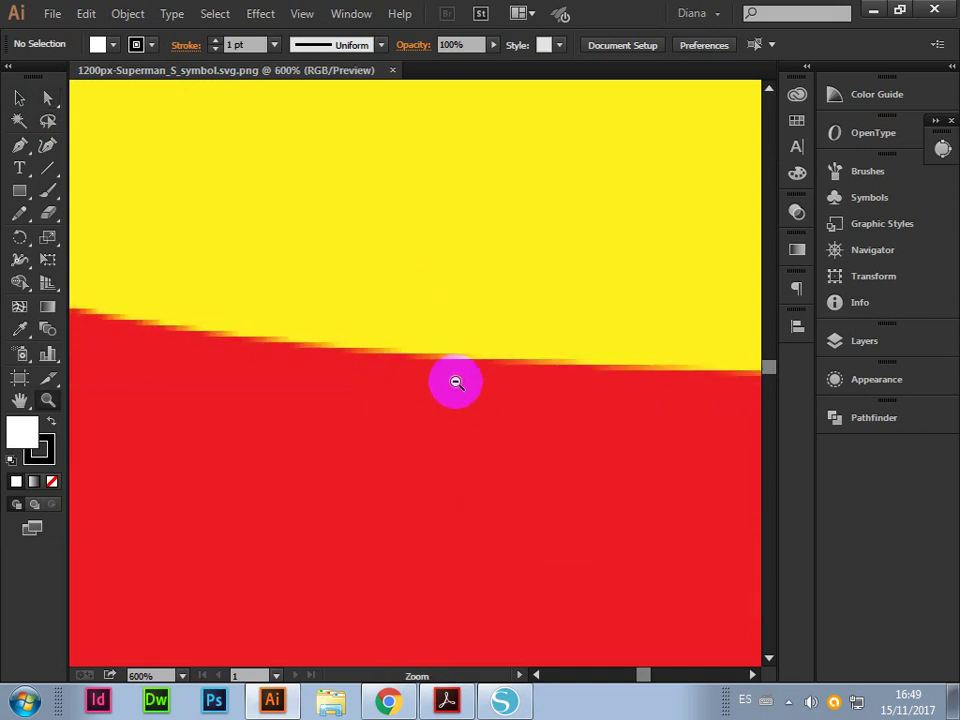
pyautogui.keyDown('alt'); pyautogui.click(468, 420); pyautogui.keyUp('alt')
pyautogui.keyDown('alt'); pyautogui.click(470, 420); pyautogui.keyUp('alt')
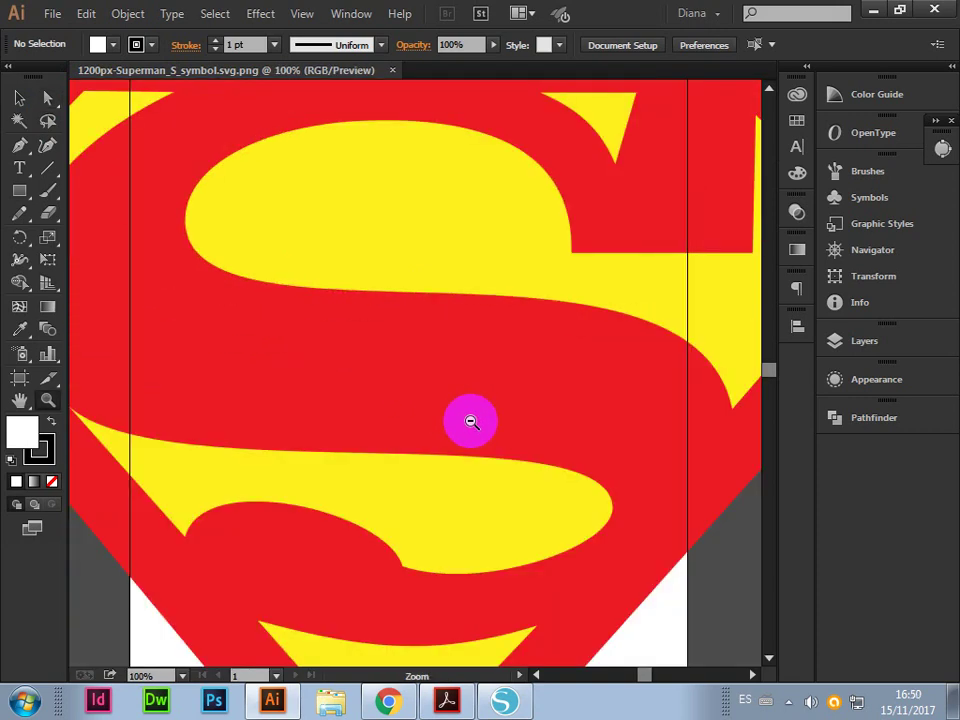
pyautogui.keyDown('alt'); pyautogui.click(469, 379); pyautogui.keyUp('alt')
pyautogui.keyDown('alt'); pyautogui.click(294, 360); pyautogui.keyUp('alt')
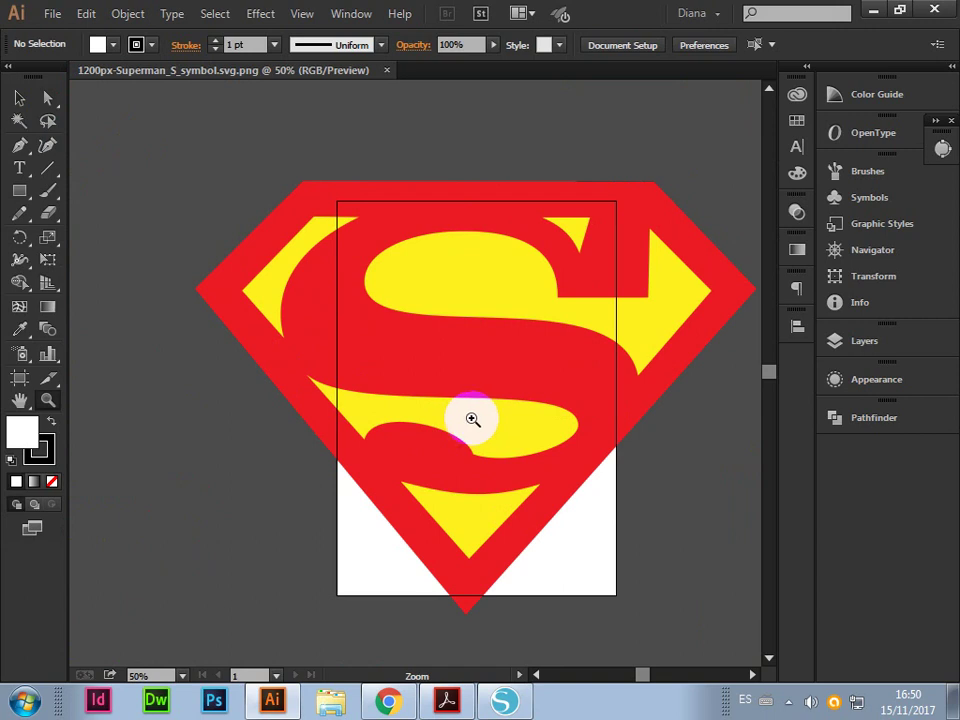
pyautogui.click(20, 97)
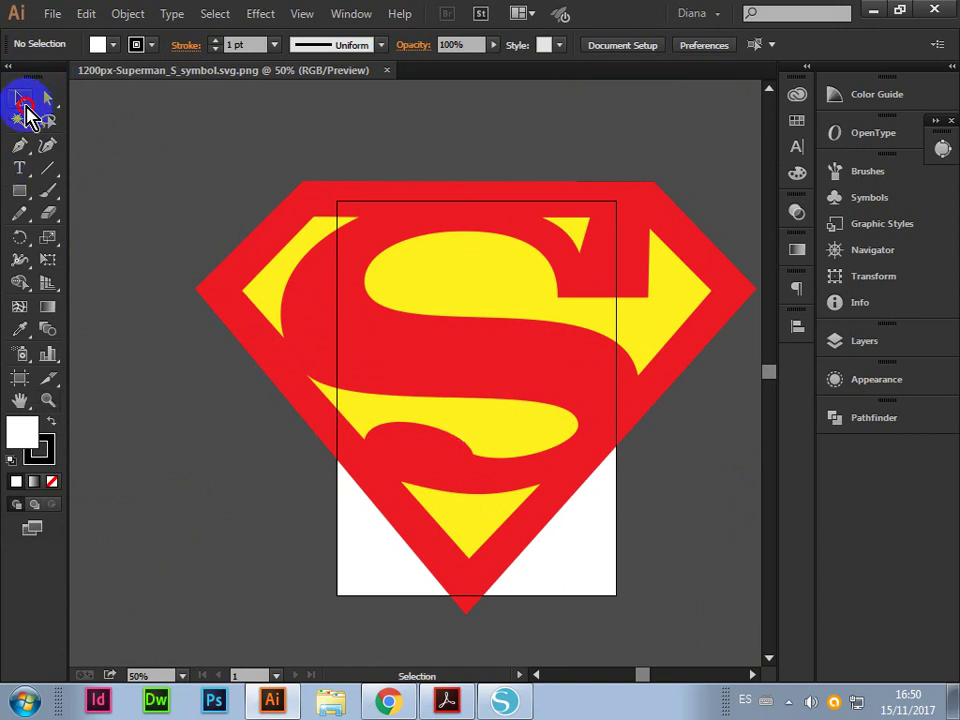
# Select the Superman image, check the Image Trace presets without choosing one, and open the Window menu
pyautogui.click(300, 355)
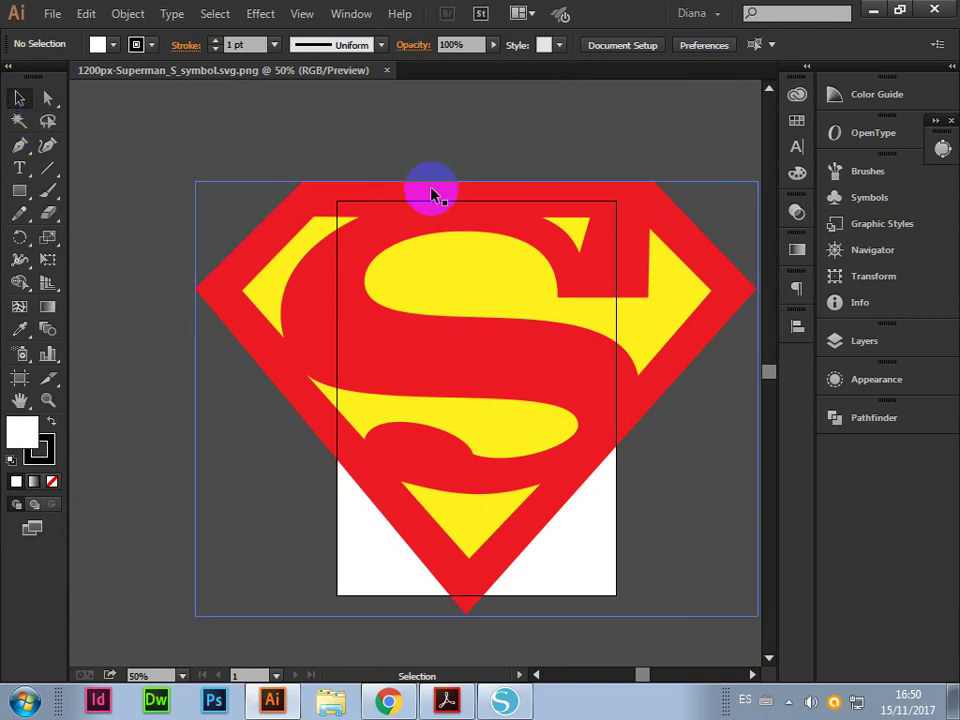
pyautogui.click(411, 268)
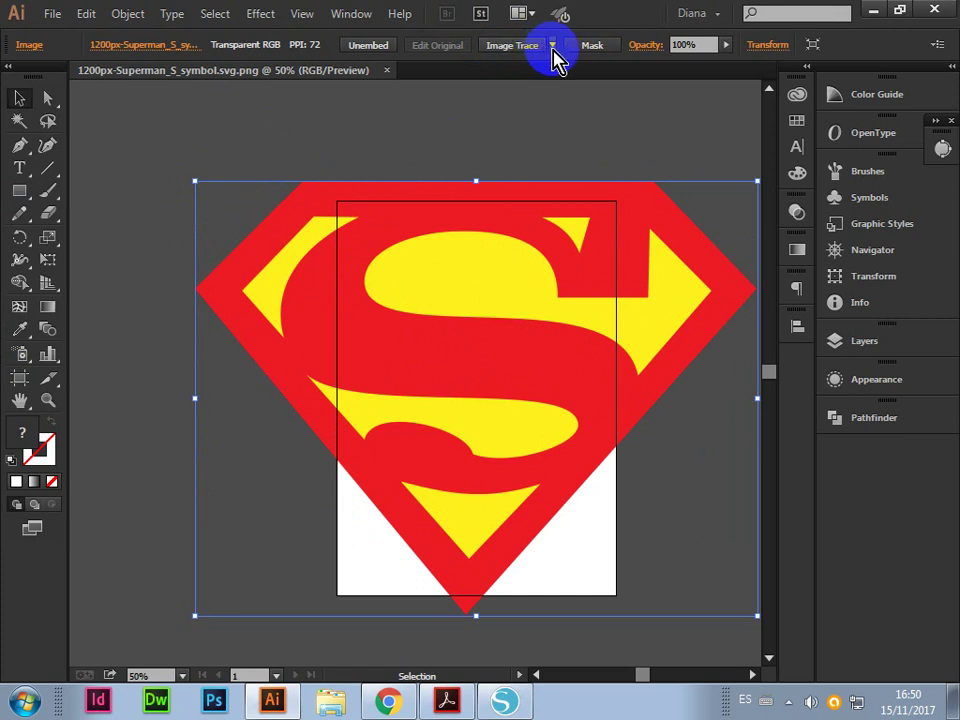
pyautogui.click(553, 46)
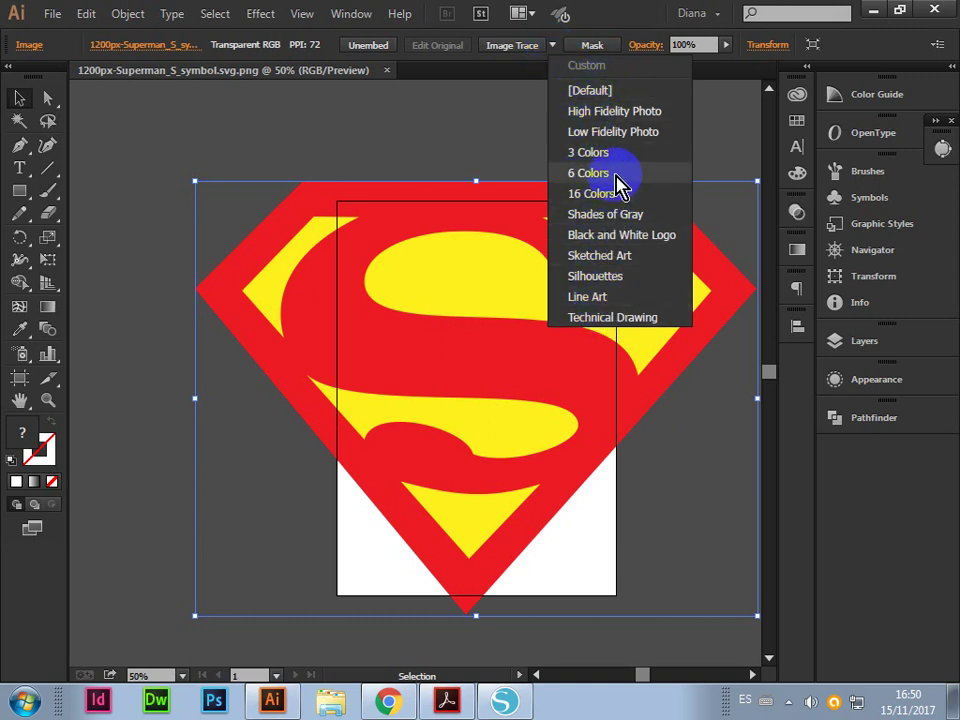
pyautogui.click(510, 60)
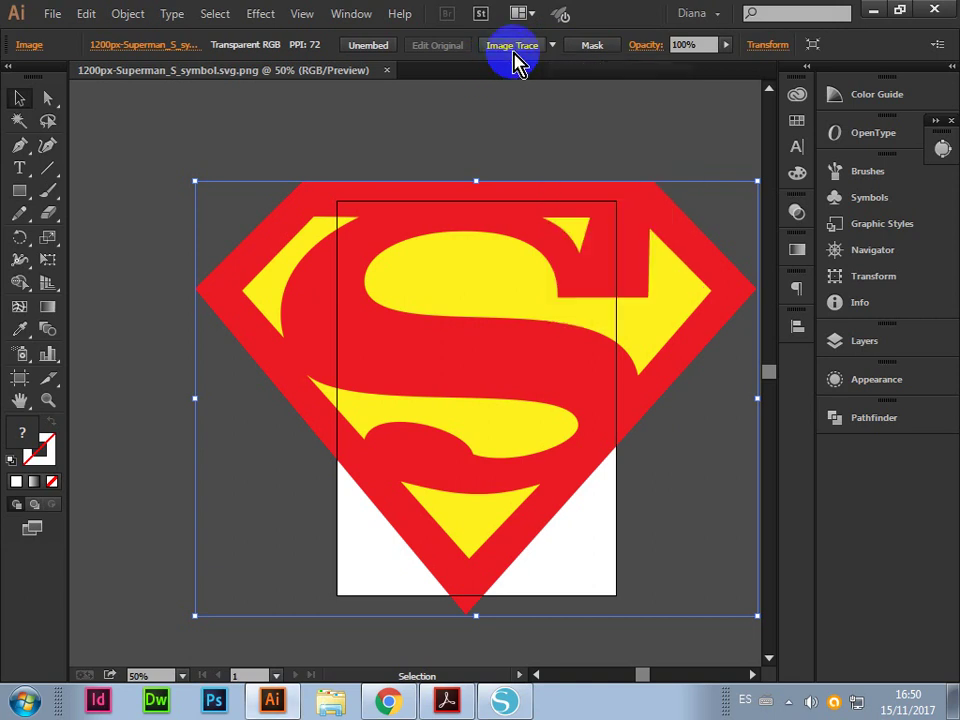
pyautogui.click(352, 16)
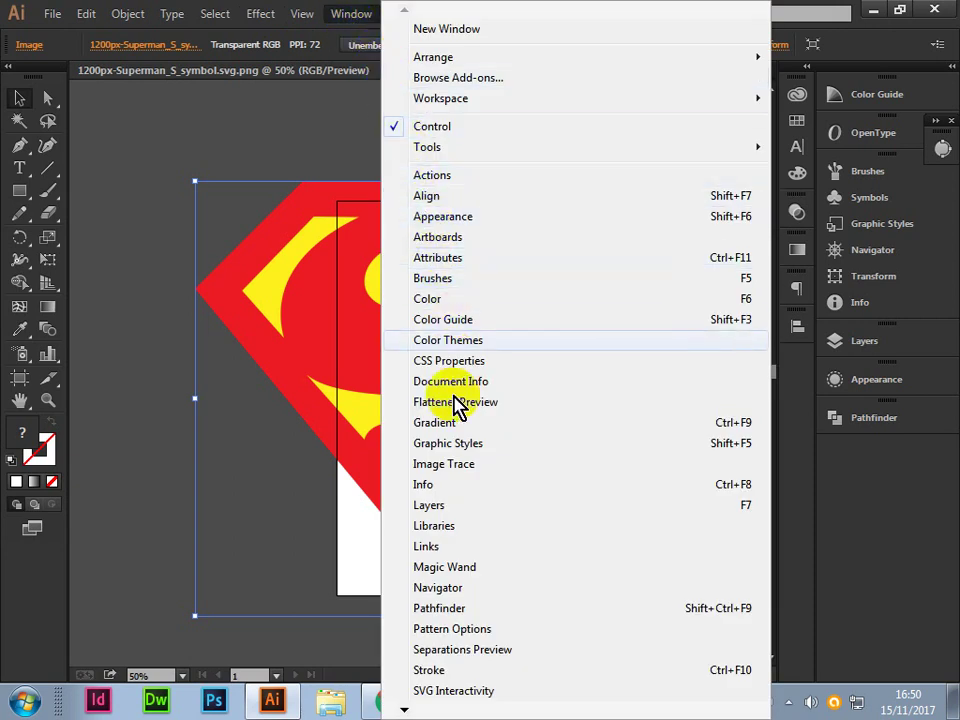
# Open the Image Trace panel, move it left, and browse the tracing presets
pyautogui.click(455, 466)
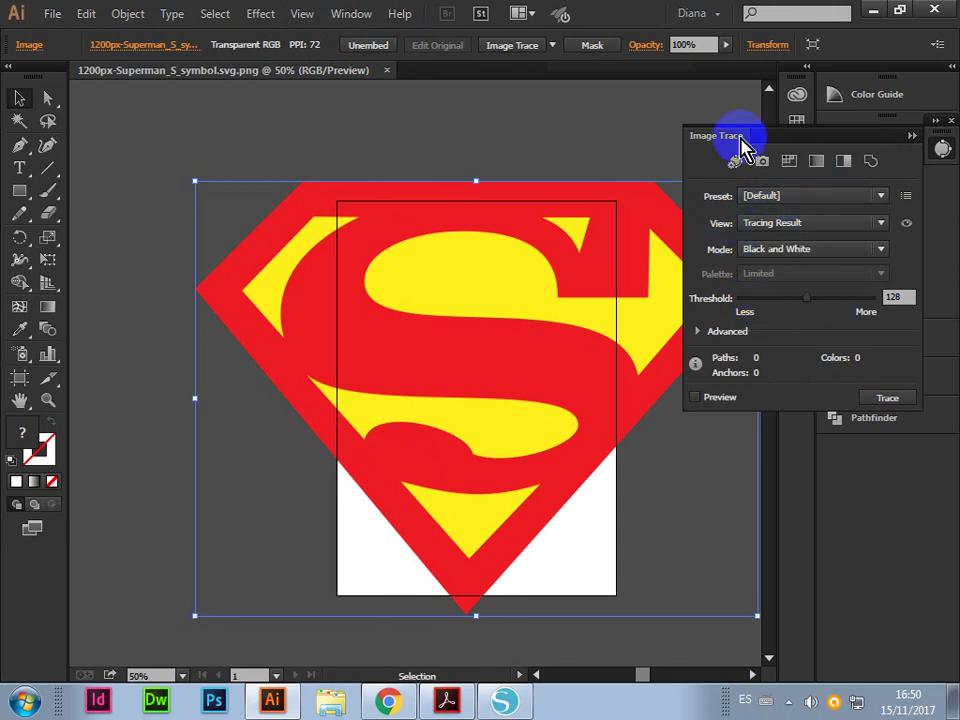
pyautogui.moveTo(793, 147); pyautogui.dragTo(727, 169)
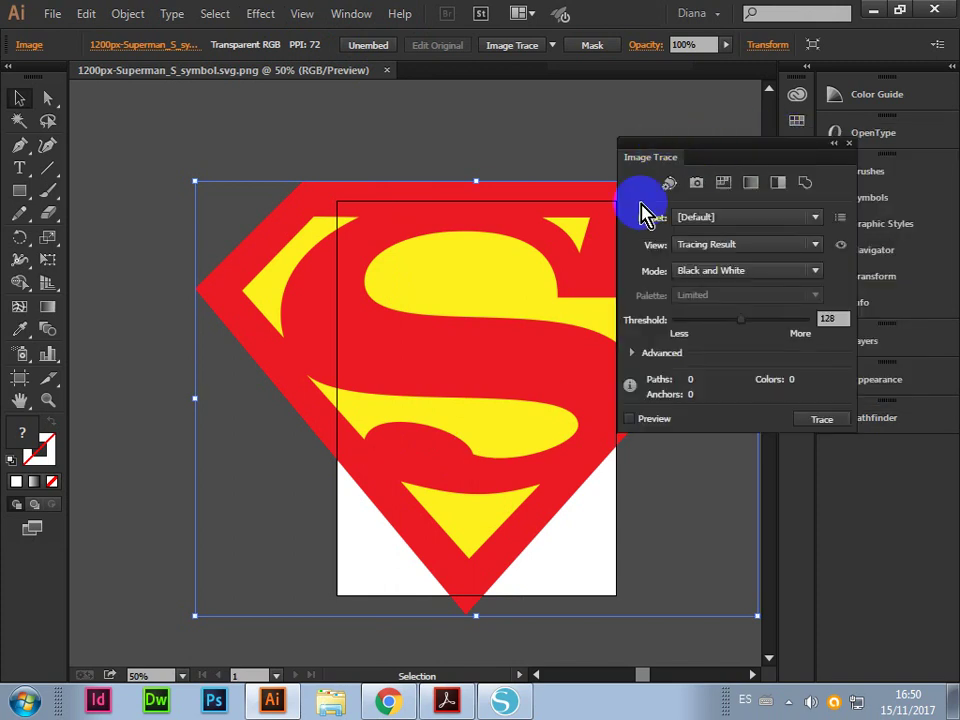
pyautogui.click(740, 221)
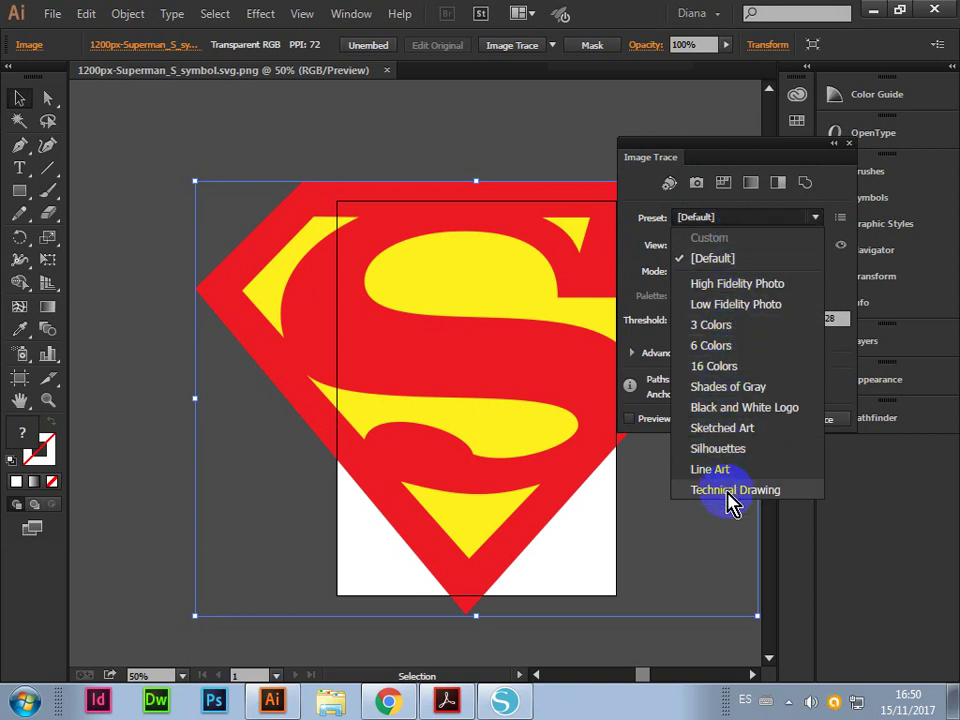
pyautogui.click(552, 45)
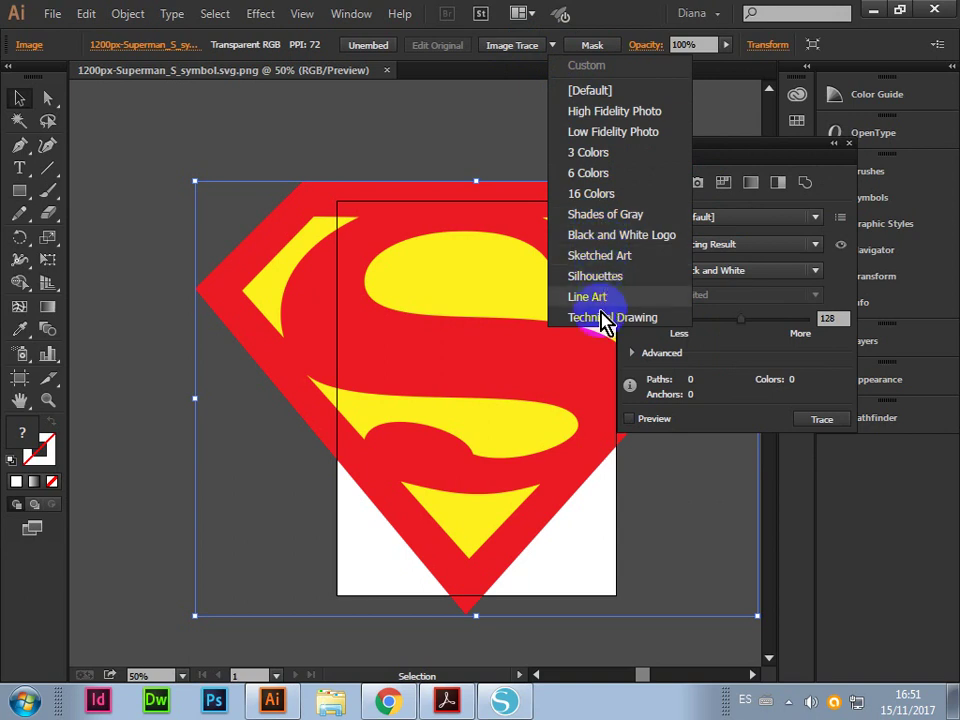
pyautogui.click(805, 240)
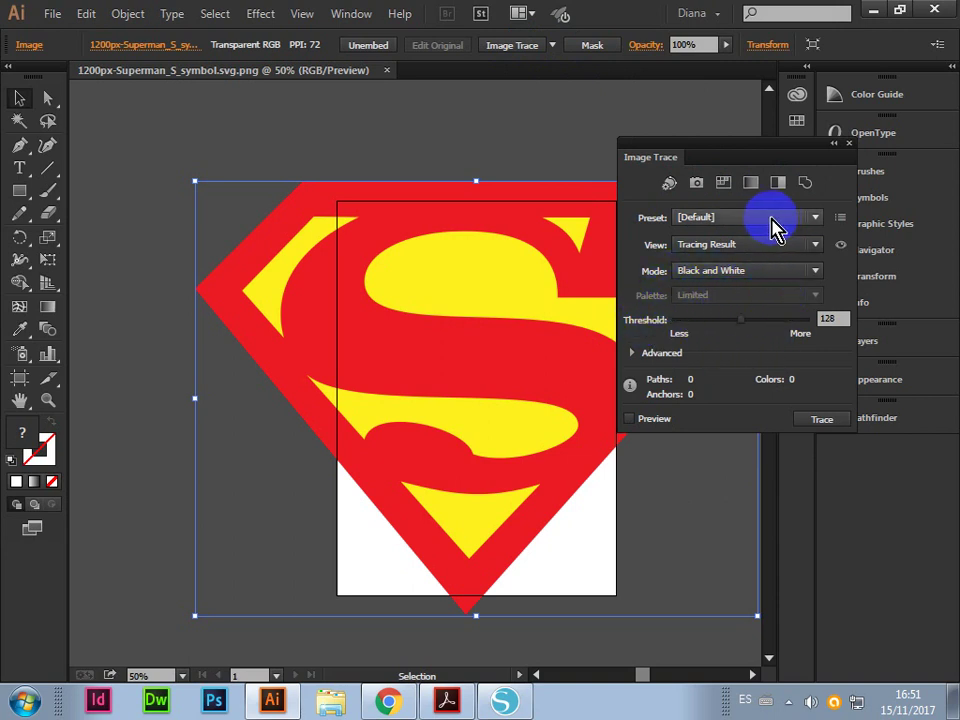
# Switch tracing to Color mode and apply the 3 Colors preset
pyautogui.click(712, 272)
pyautogui.click(724, 293)
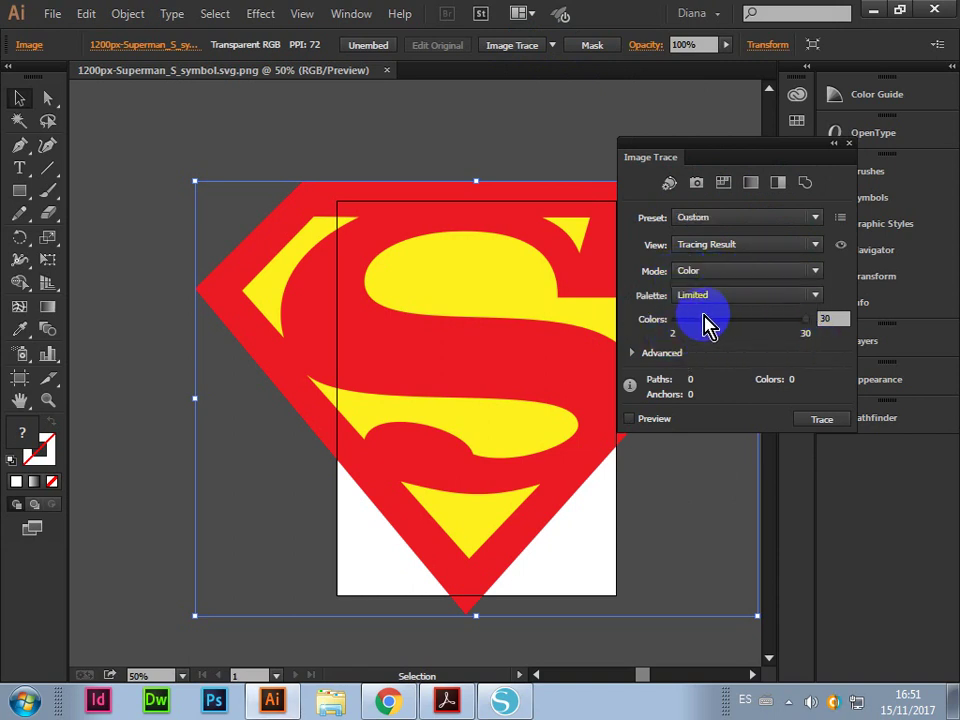
pyautogui.click(822, 324)
pyautogui.click(764, 374)
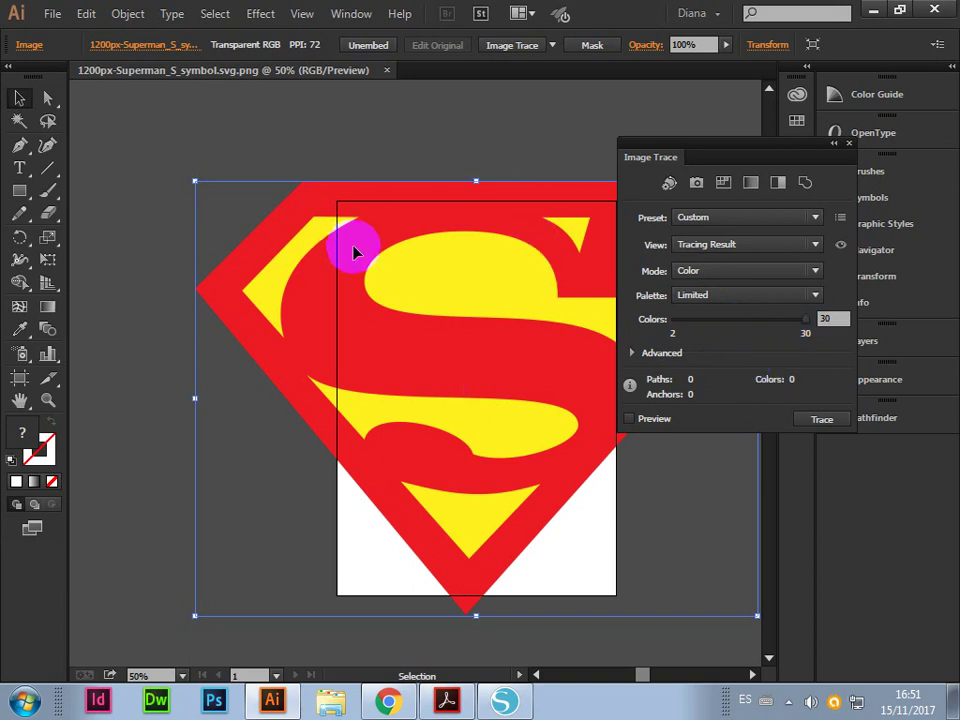
pyautogui.click(554, 46)
pyautogui.click(588, 153)
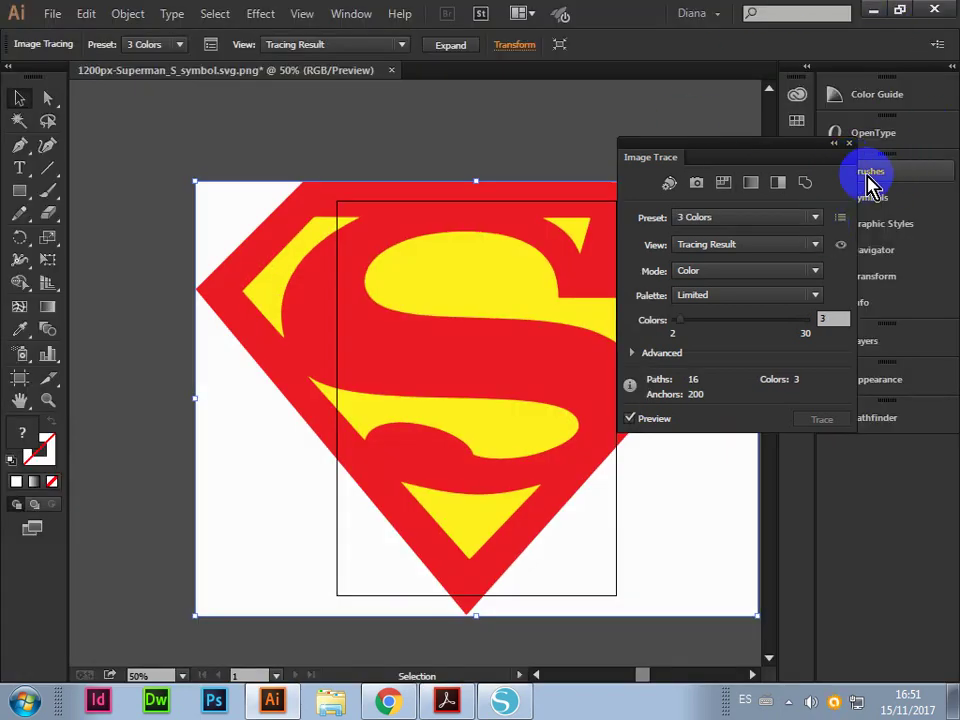
# Close the Image Trace panel and Expand the 3-colour tracing result
pyautogui.click(848, 150)
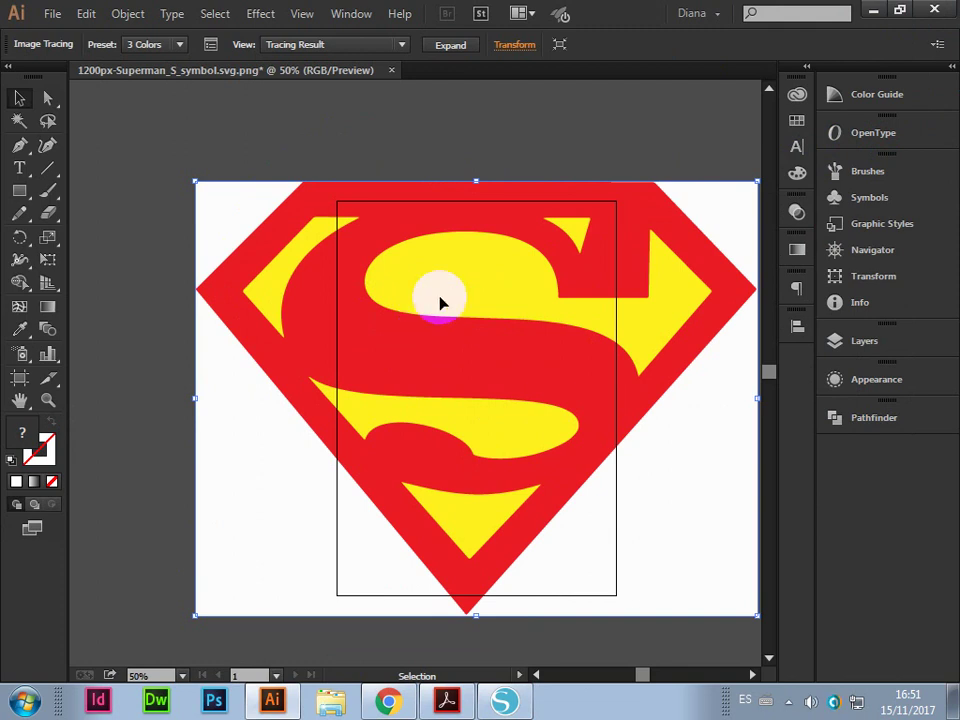
pyautogui.click(452, 46)
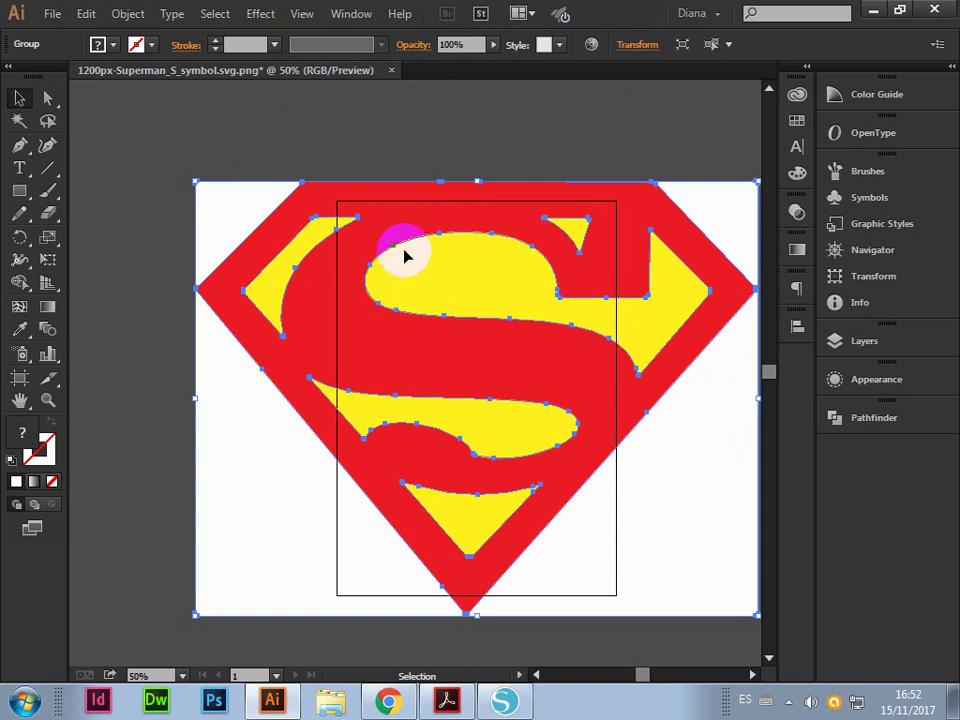
# Zoom in on the S's upper curve to inspect its anchor points
pyautogui.press('z')
pyautogui.moveTo(331, 228); pyautogui.dragTo(549, 379)
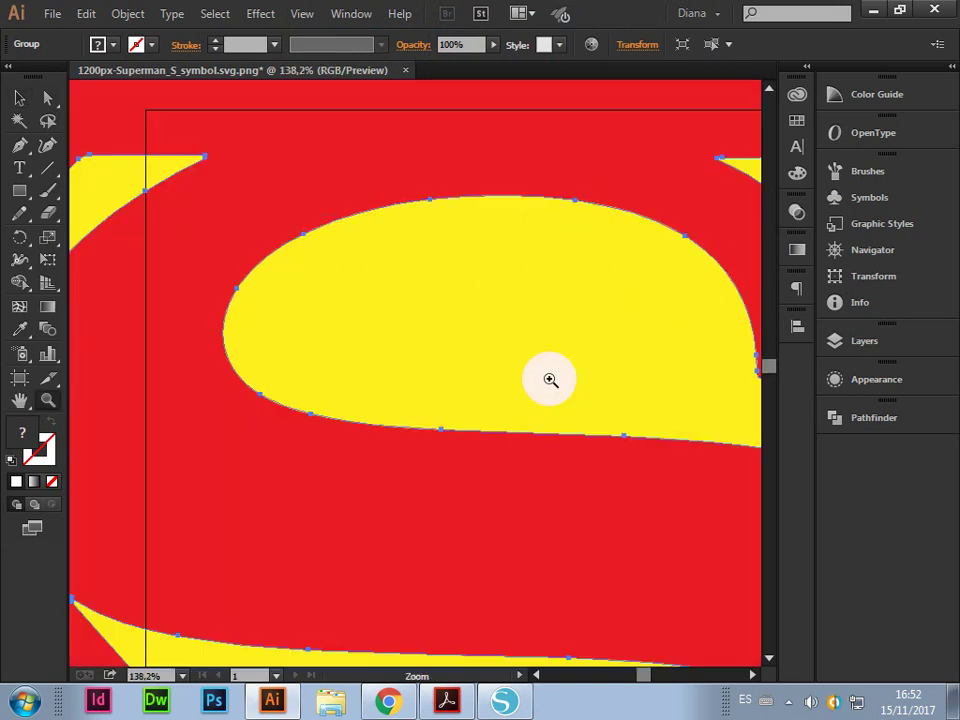
pyautogui.moveTo(279, 216); pyautogui.dragTo(407, 334)
pyautogui.click(22, 102)
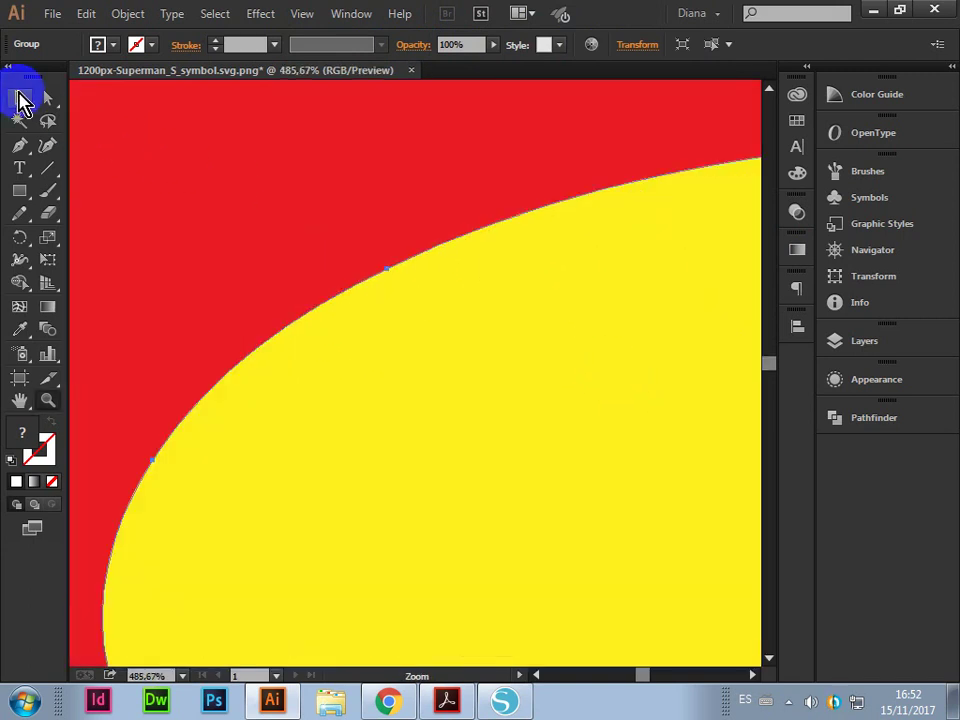
pyautogui.click(388, 270)
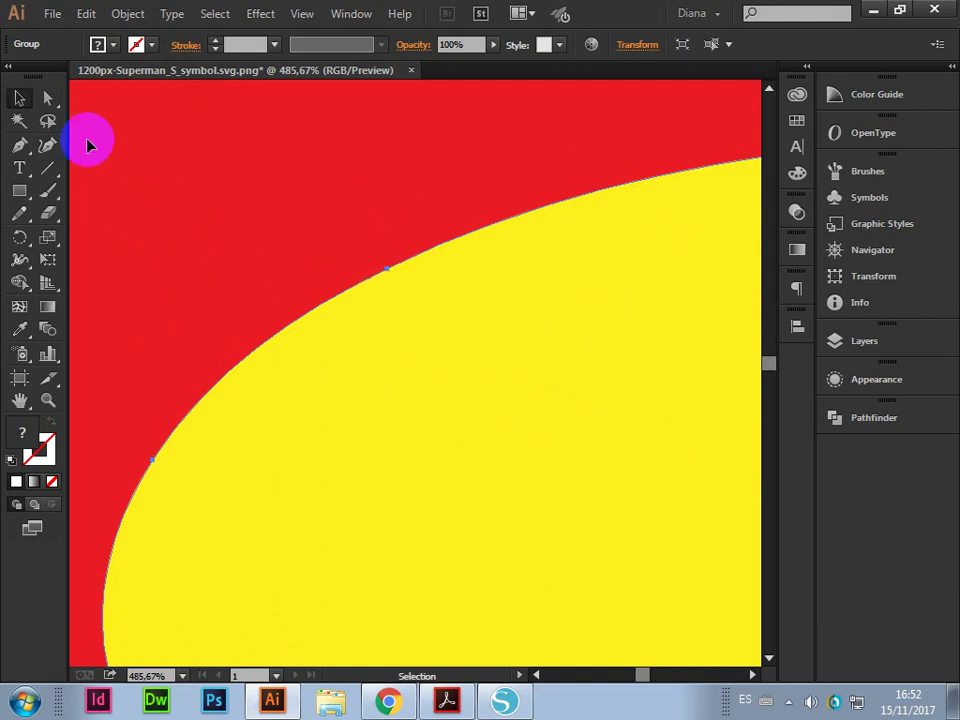
pyautogui.rightClick(460, 362)
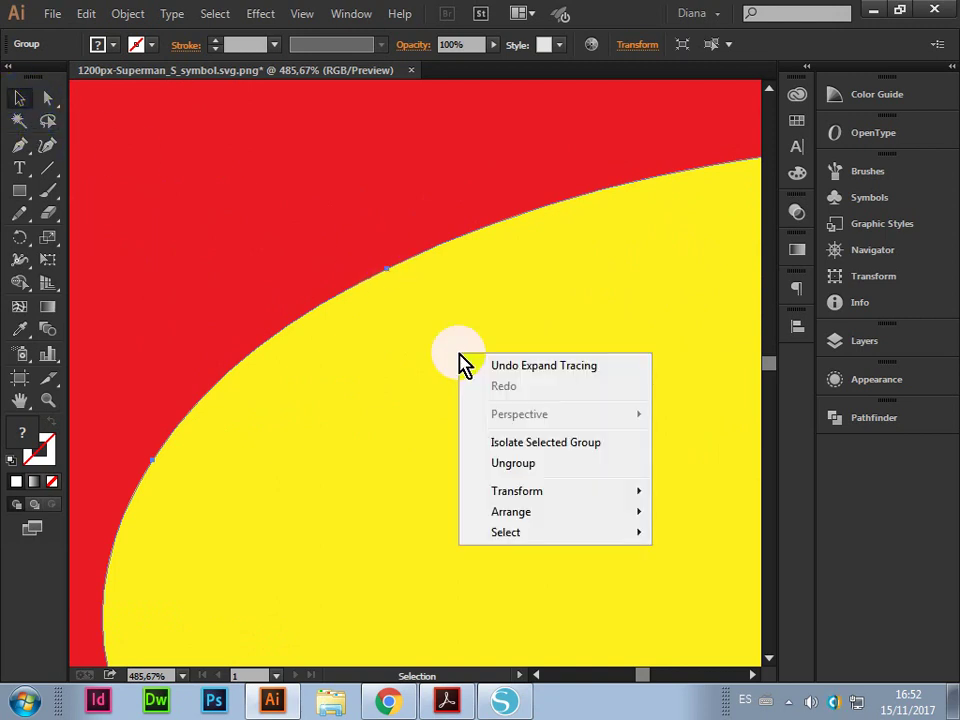
pyautogui.click(422, 331)
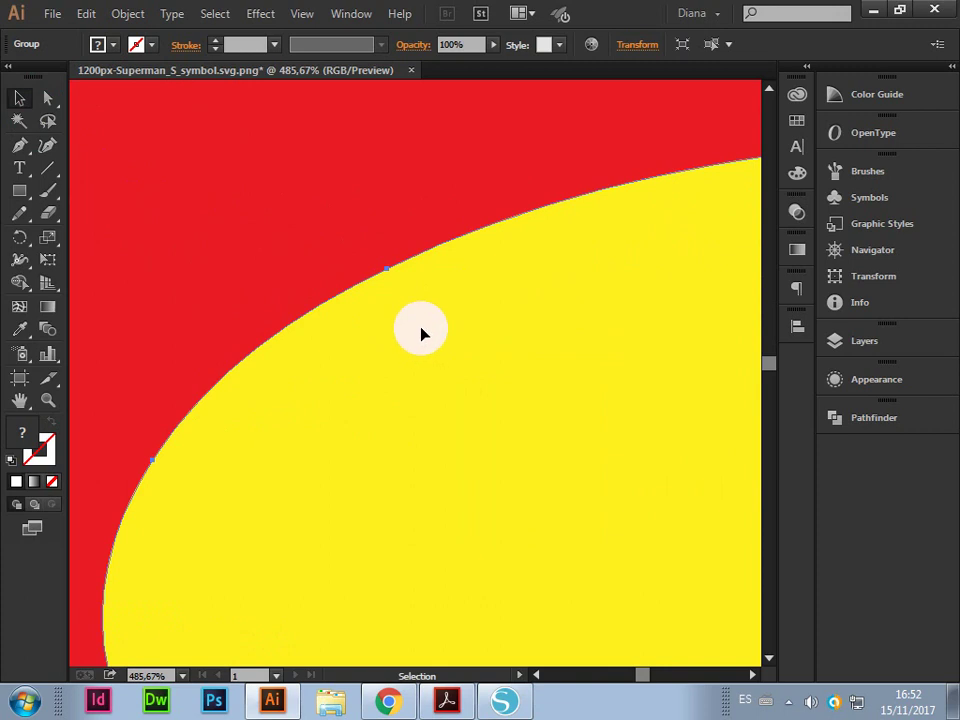
# Zoom back out and Ungroup the expanded shield into separate red, yellow and white shapes
pyautogui.press('z')
pyautogui.keyDown('alt'); pyautogui.click(424, 342); pyautogui.keyUp('alt')
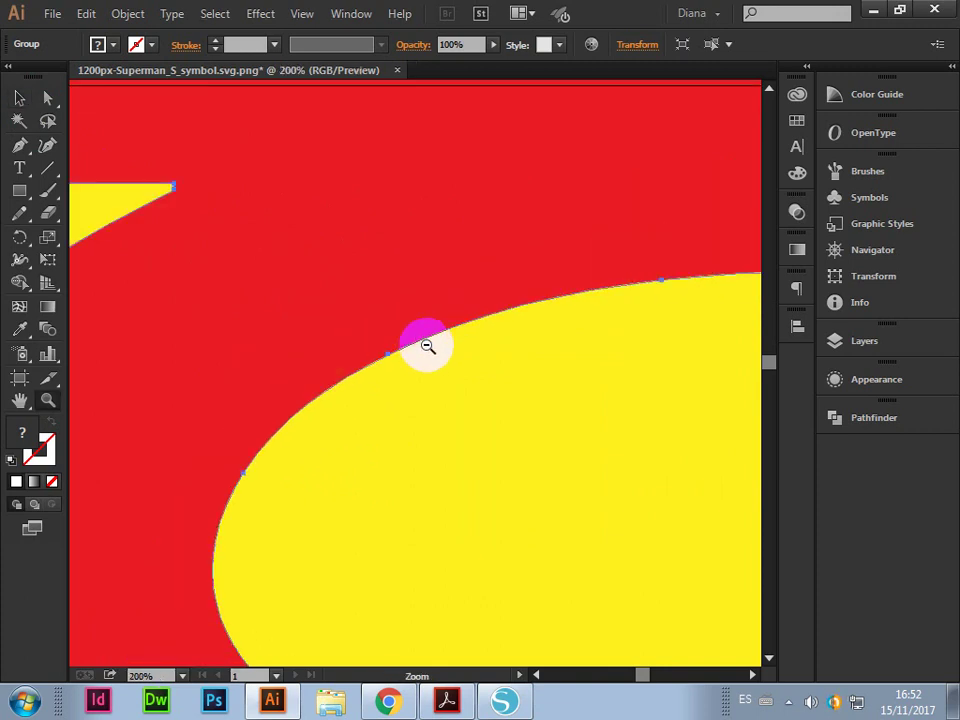
pyautogui.keyDown('alt'); pyautogui.click(450, 375); pyautogui.keyUp('alt')
pyautogui.keyDown('alt'); pyautogui.click(465, 400); pyautogui.keyUp('alt')
pyautogui.scroll(-2, 450, 404)
pyautogui.click(19, 98)
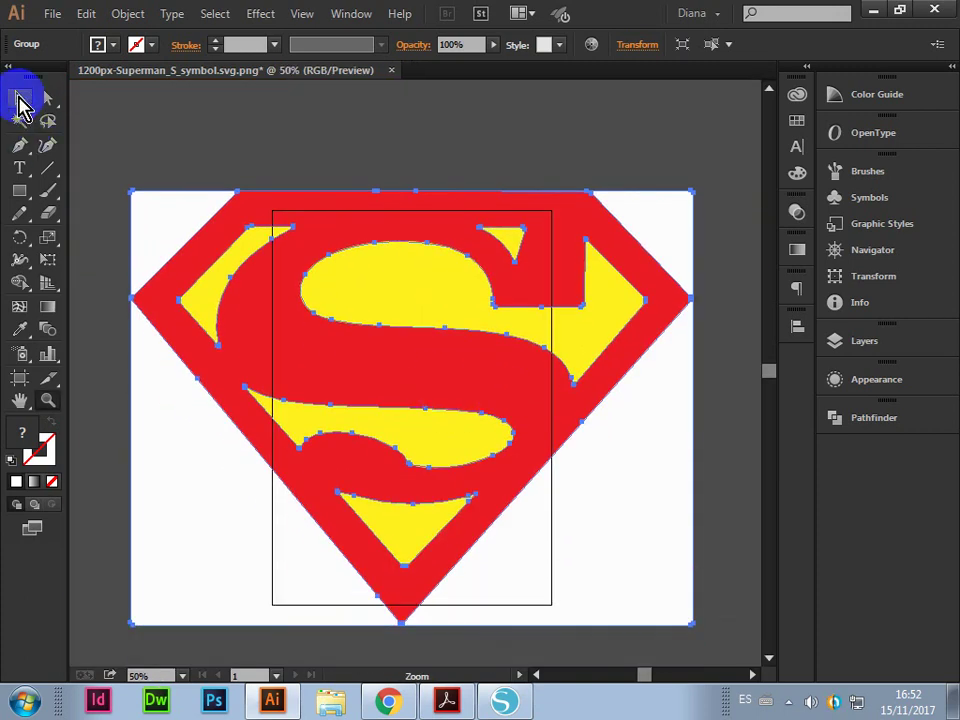
pyautogui.rightClick(384, 306)
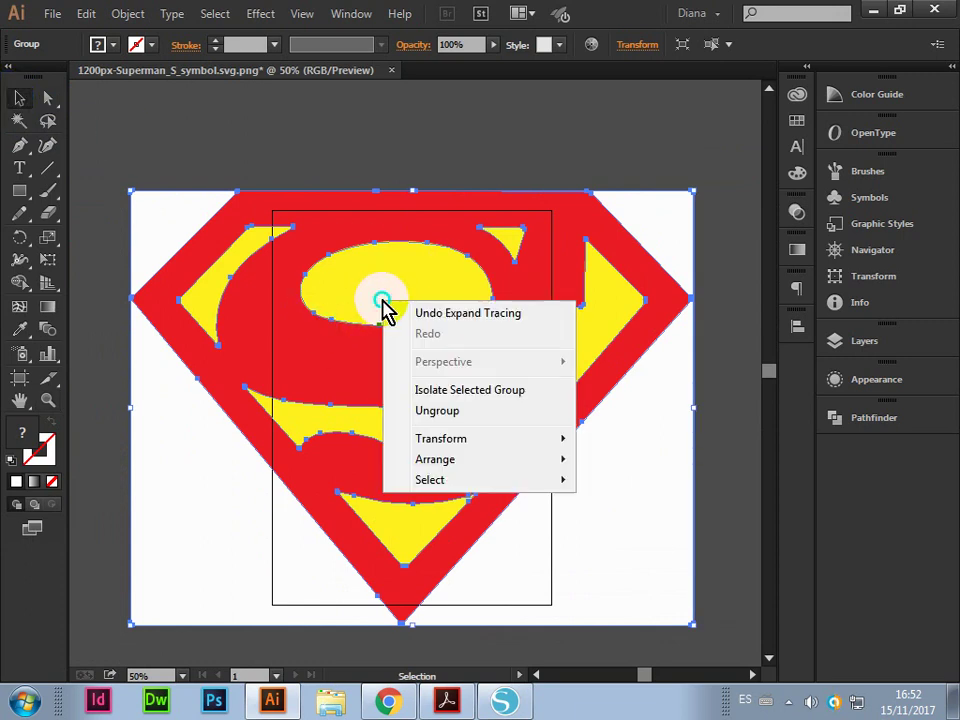
pyautogui.click(438, 411)
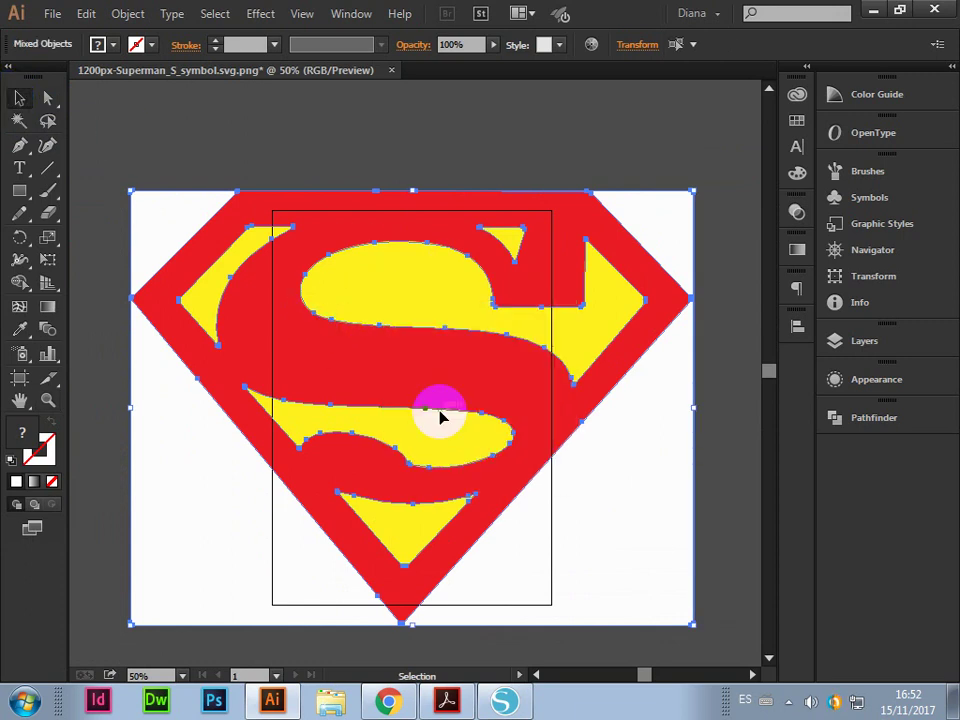
pyautogui.click(401, 136)
pyautogui.rightClick(386, 214)
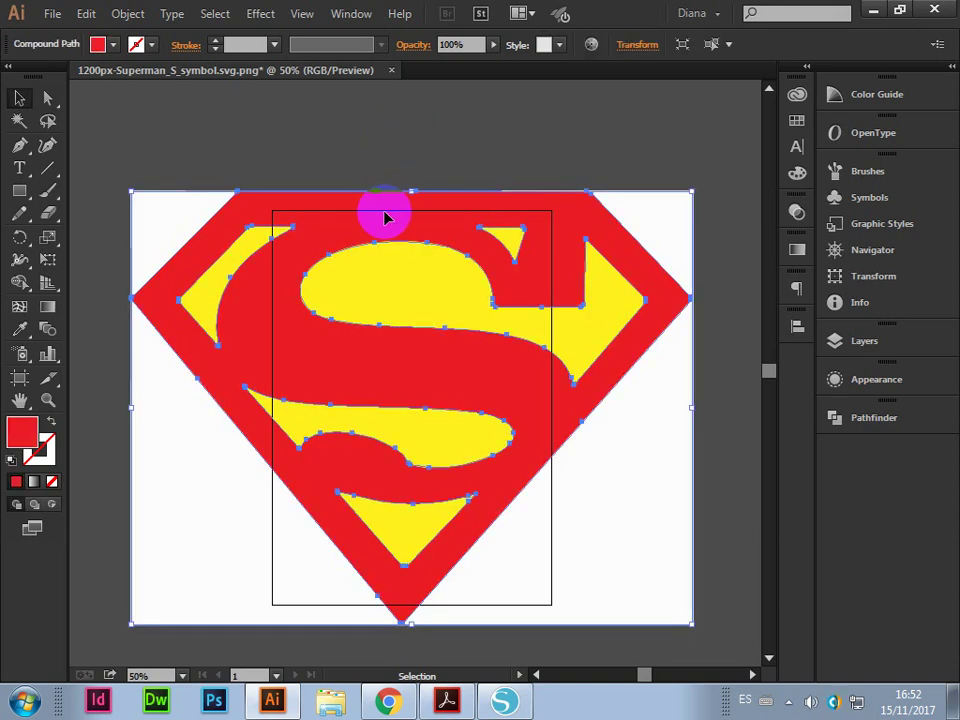
# Delete the white background pieces, then shift the red shield shape left
pyautogui.click(626, 129)
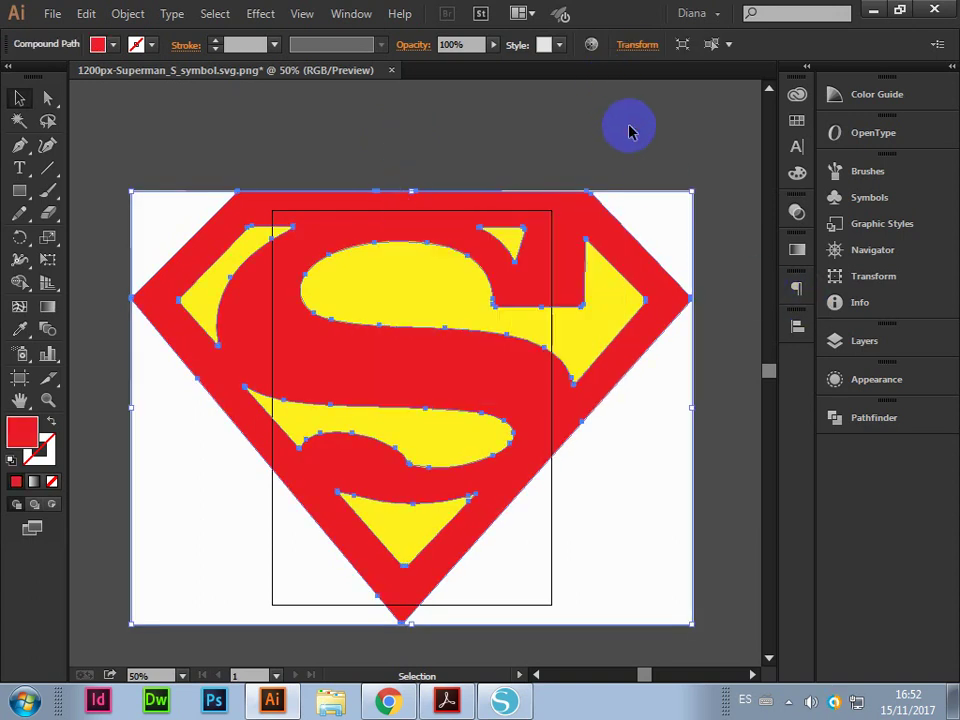
pyautogui.click(680, 226)
pyautogui.moveTo(680, 226)
pyautogui.mouseDown()
pyautogui.moveTo(136, 203)
pyautogui.moveTo(83, 179)
pyautogui.mouseUp()
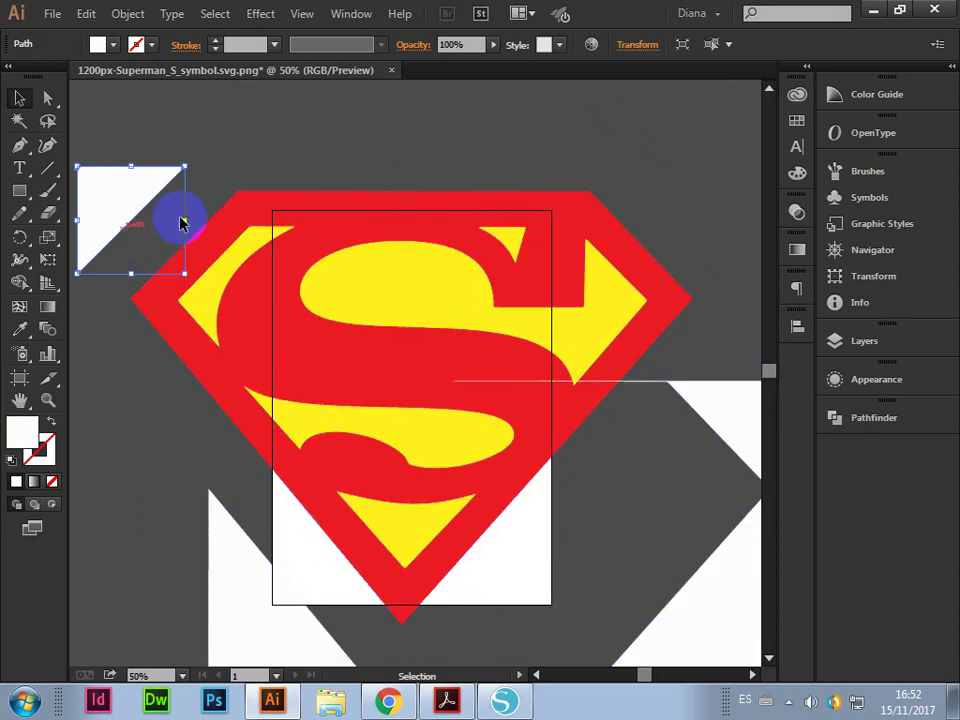
pyautogui.press('Delete')
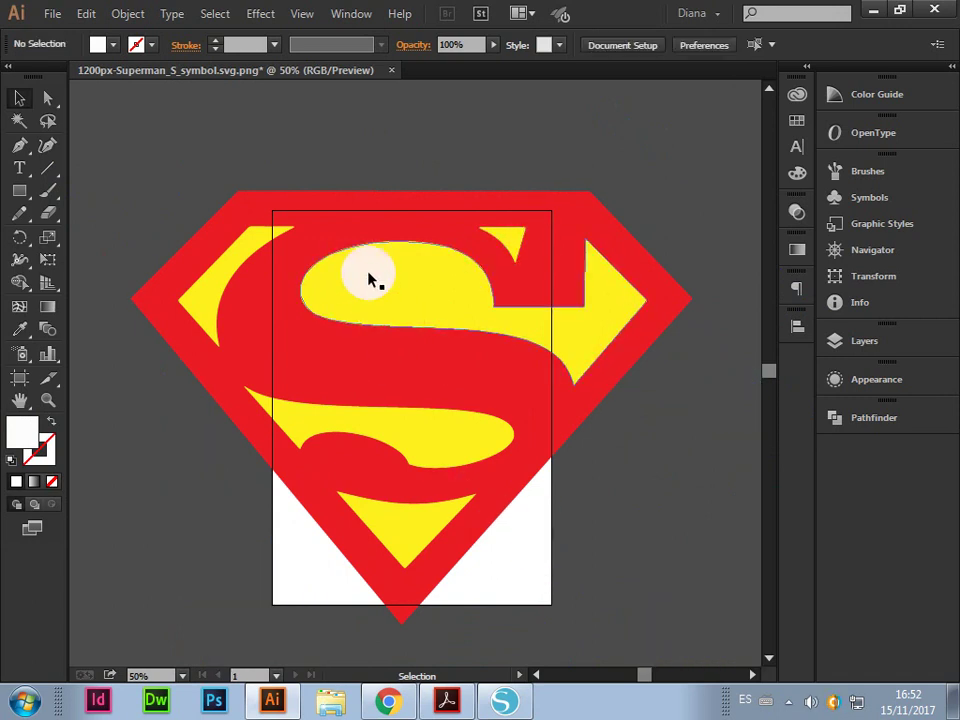
pyautogui.moveTo(367, 226); pyautogui.dragTo(263, 240)
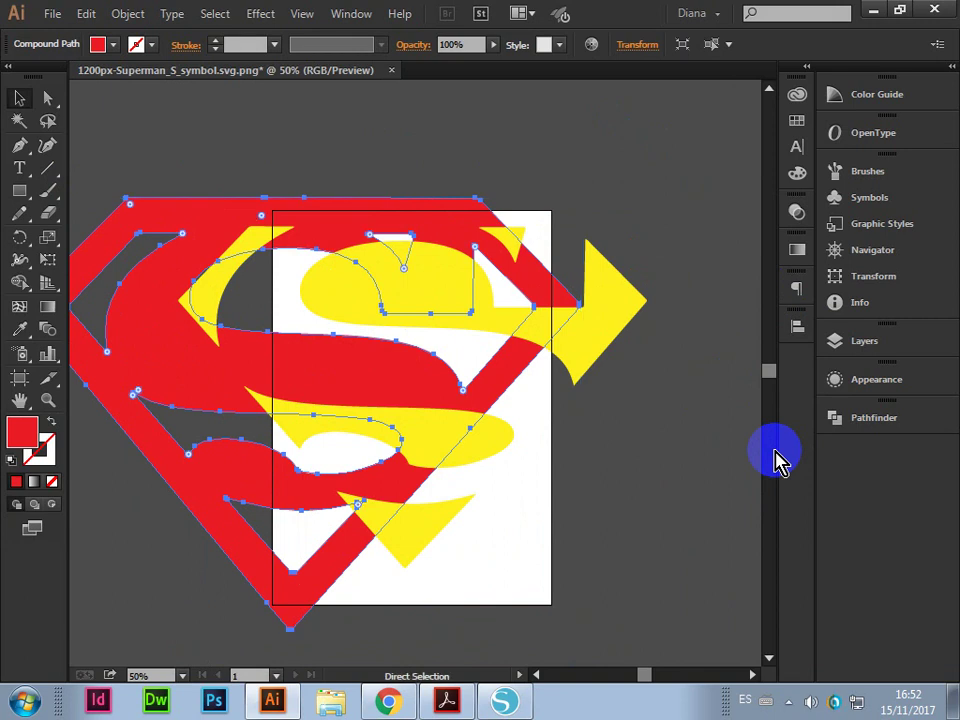
# Undo the accidental shield move and zoom in on the top of the shield
pyautogui.hotkey('ctrl', 'z')
pyautogui.press('z')
pyautogui.moveTo(280, 165); pyautogui.dragTo(553, 360)
pyautogui.moveTo(248, 140); pyautogui.dragTo(525, 400)
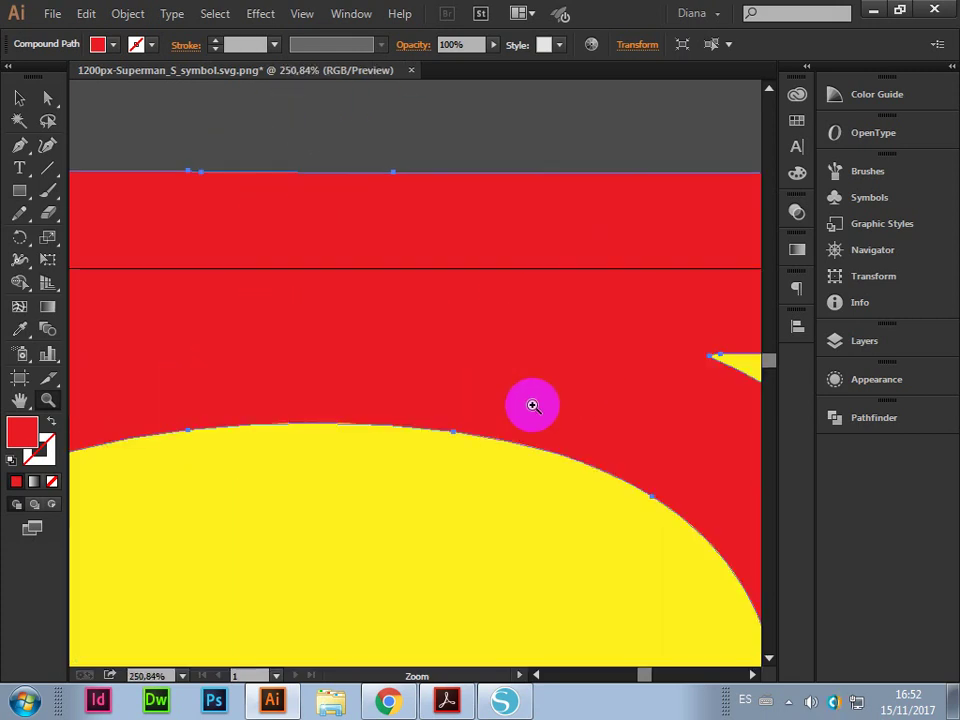
pyautogui.click(20, 100)
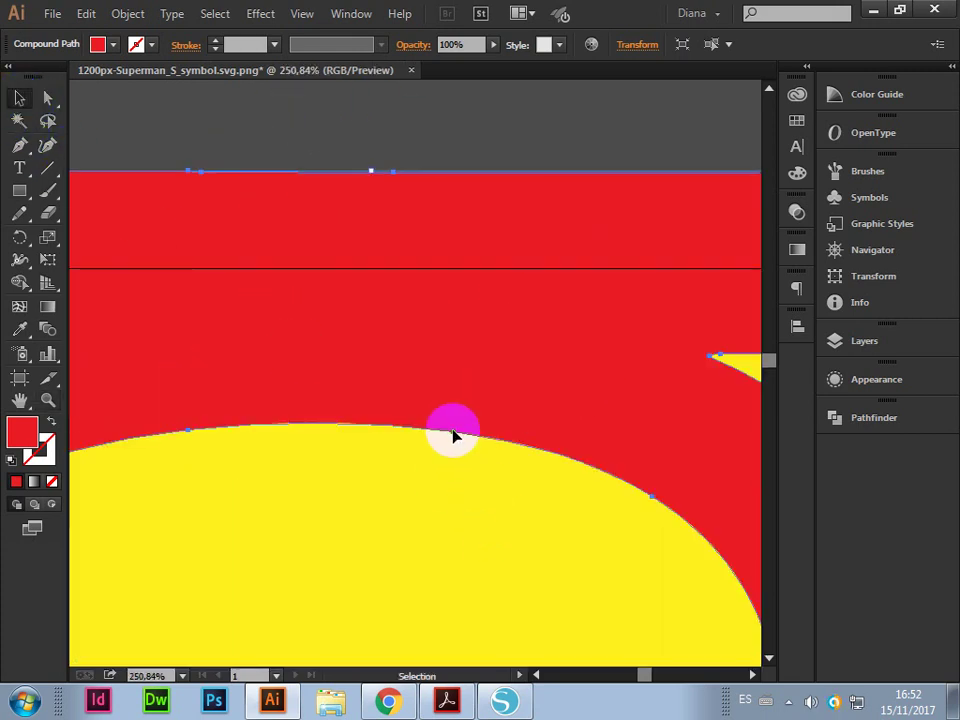
# With Direct Selection, pick anchor points on the yellow S curve and red shield
pyautogui.click(48, 100)
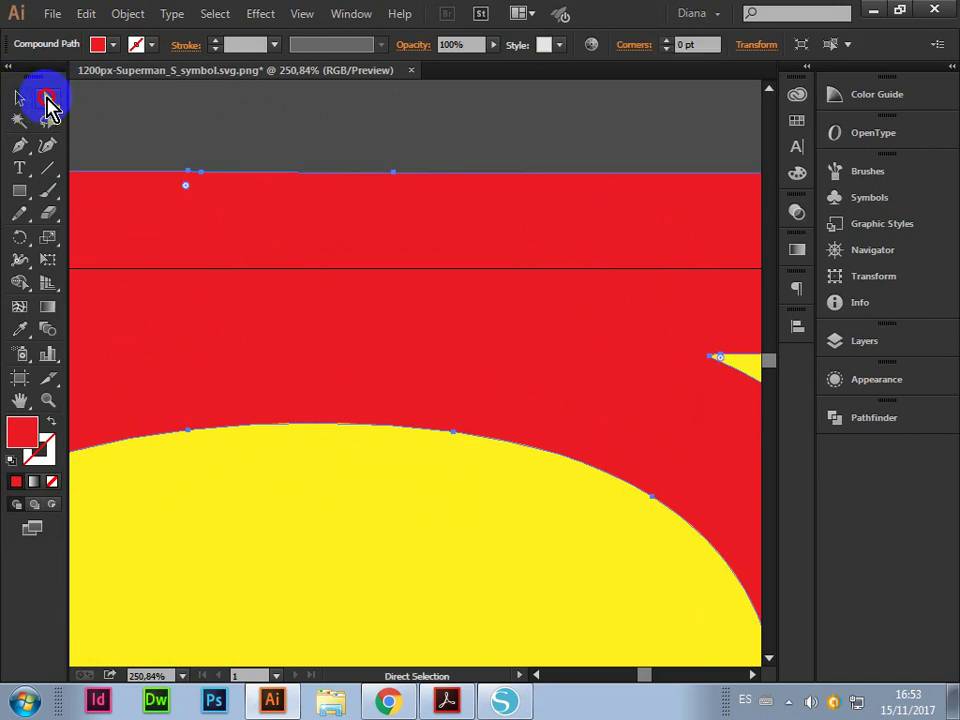
pyautogui.click(455, 435)
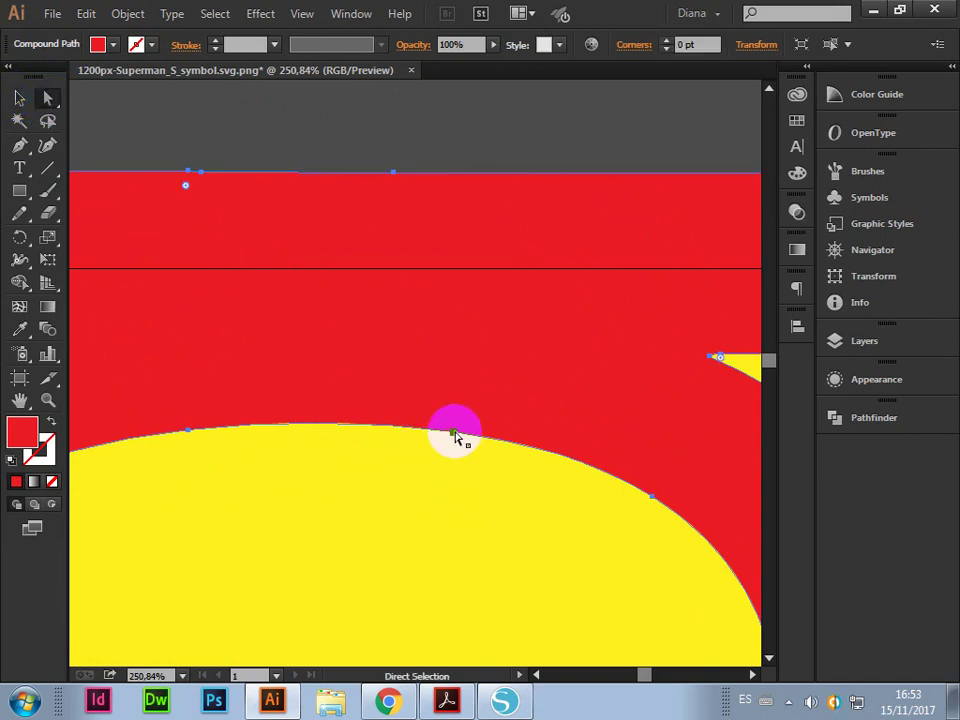
pyautogui.click(528, 448)
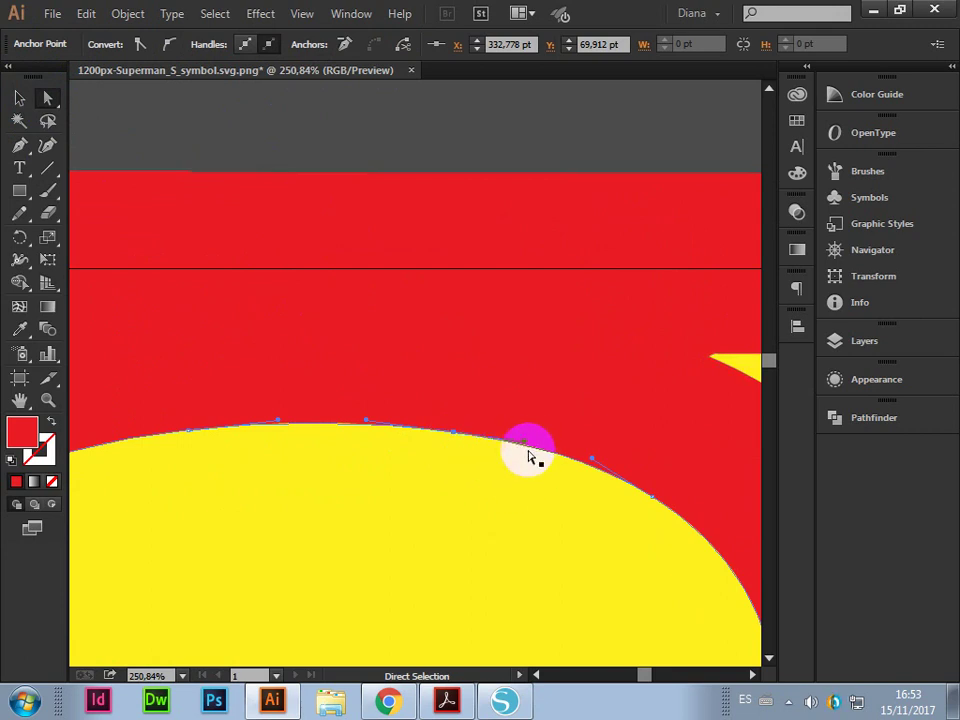
pyautogui.moveTo(528, 455); pyautogui.dragTo(557, 430)
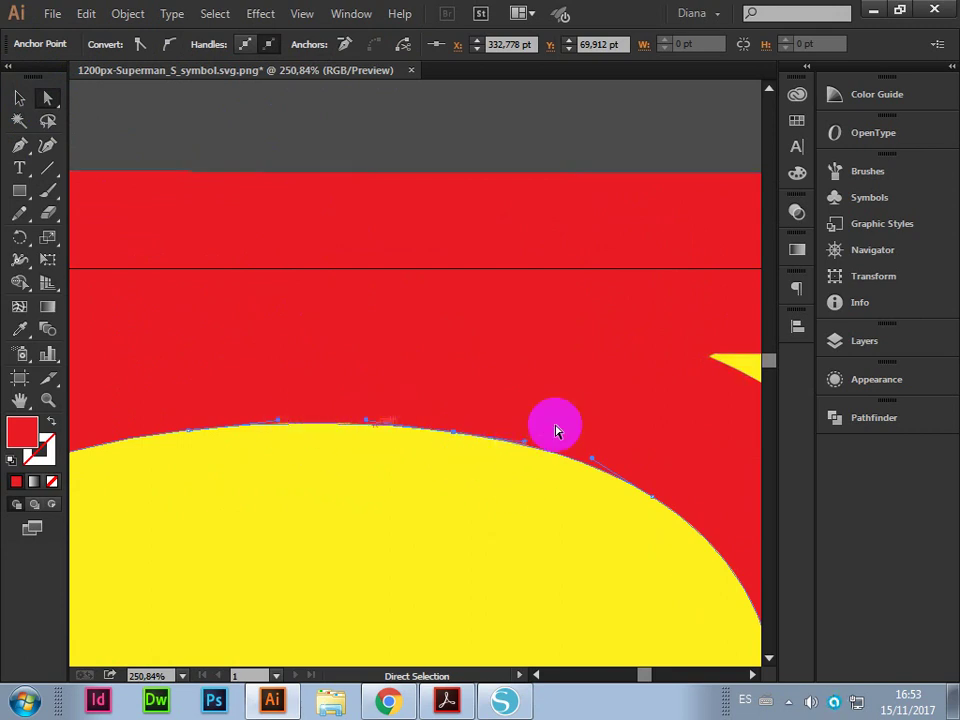
pyautogui.scroll(1, 630, 335)
pyautogui.click(549, 294)
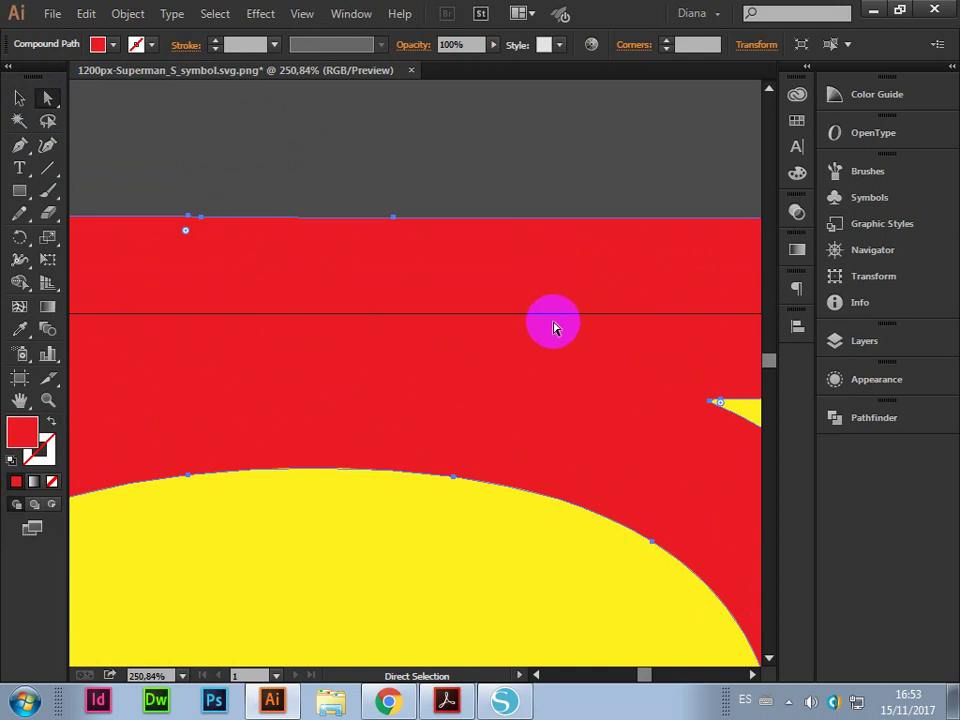
pyautogui.scroll(-4, 553, 330)
pyautogui.scroll(4, 507, 278)
# Drag a curve handle from the shield's top-edge anchor, bending the edge into a bump
pyautogui.click(393, 198)
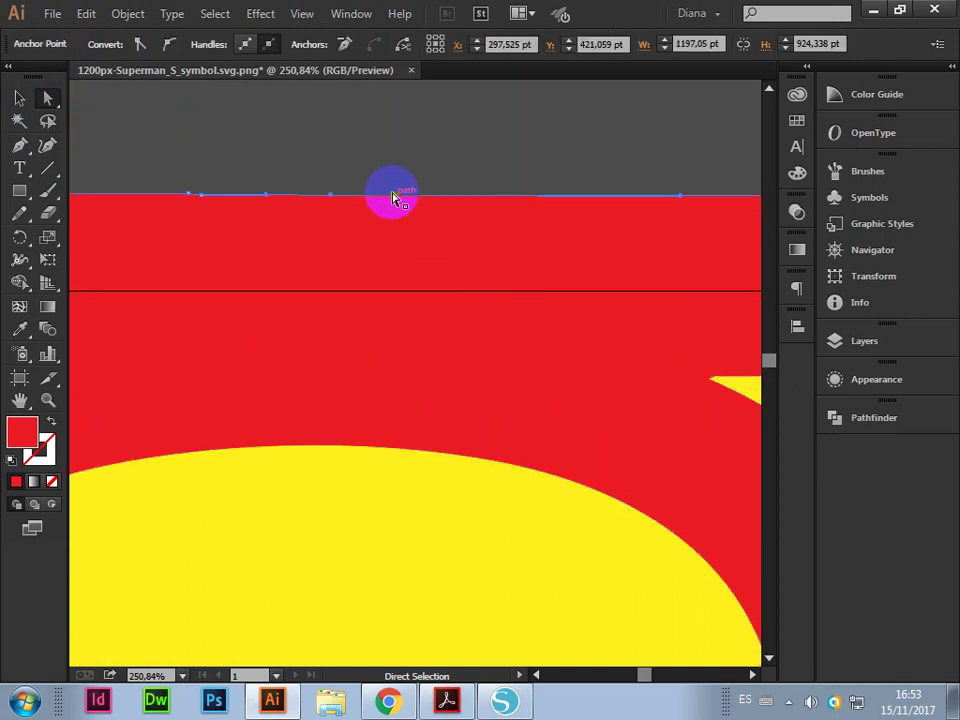
pyautogui.moveTo(393, 198)
pyautogui.mouseDown()
pyautogui.moveTo(333, 203)
pyautogui.moveTo(336, 156)
pyautogui.mouseUp()
pyautogui.click(412, 212)
pyautogui.click(395, 198)
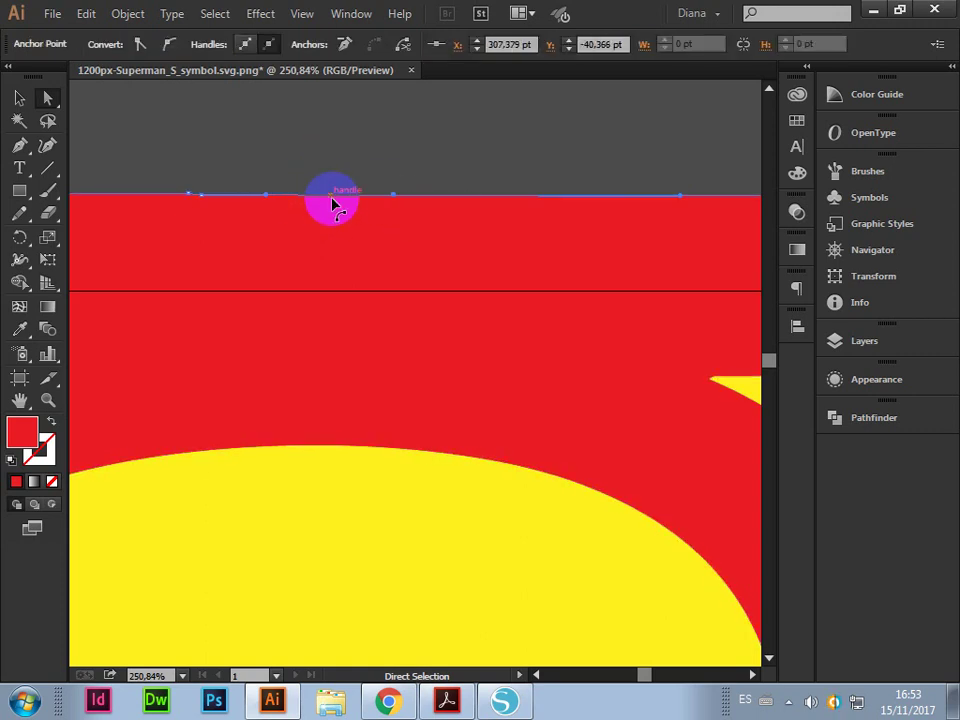
pyautogui.moveTo(684, 200)
pyautogui.mouseDown()
pyautogui.moveTo(540, 97)
pyautogui.moveTo(658, 204)
pyautogui.mouseUp()
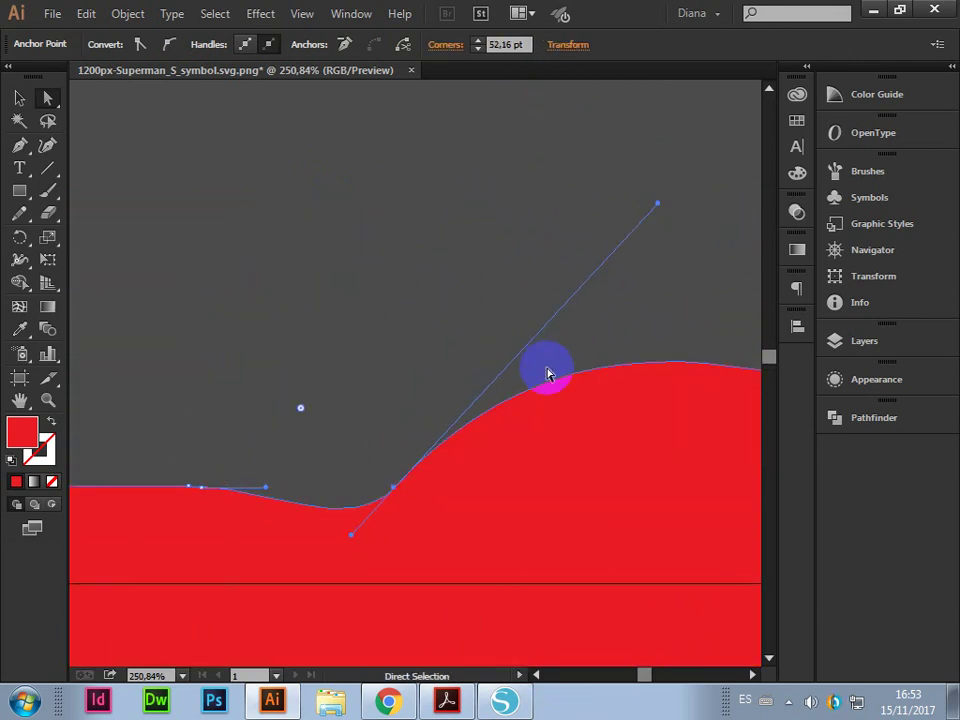
# Zoom out and stretch the top-edge bump higher
pyautogui.press('z')
pyautogui.keyDown('alt'); pyautogui.click(634, 407); pyautogui.keyUp('alt')
pyautogui.keyDown('alt'); pyautogui.click(393, 336); pyautogui.keyUp('alt')
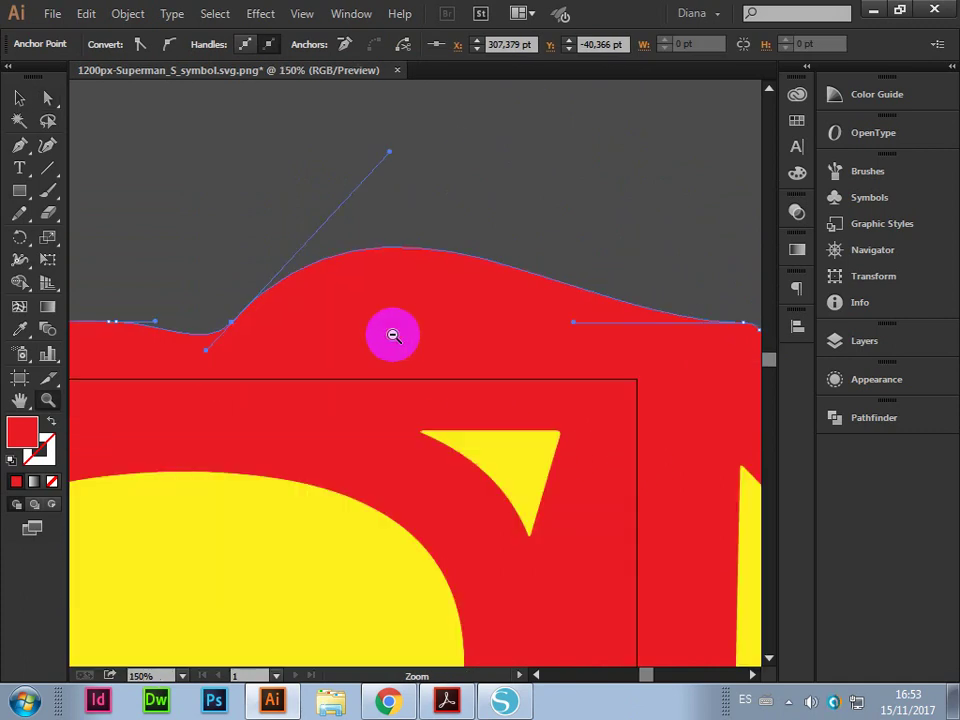
pyautogui.keyDown('alt'); pyautogui.click(326, 326); pyautogui.keyUp('alt')
pyautogui.click(48, 97)
pyautogui.moveTo(476, 324)
pyautogui.mouseDown()
pyautogui.moveTo(317, 217)
pyautogui.moveTo(323, 162)
pyautogui.mouseUp()
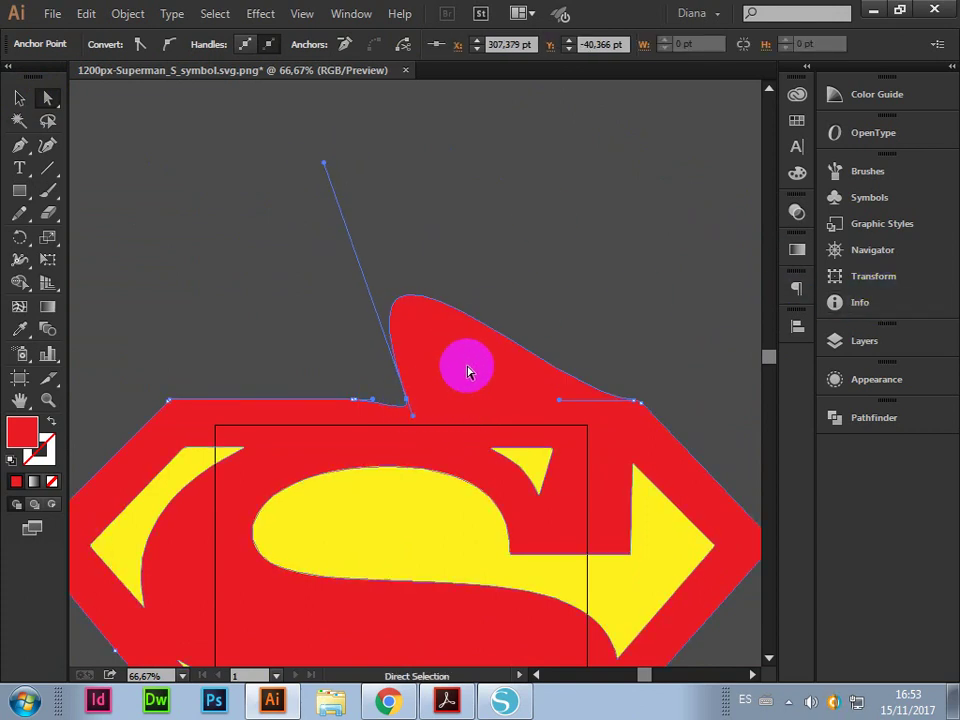
# Undo the bump edits so the shield's top edge is straight, then zoom out to the whole logo
pyautogui.hotkey('ctrl', 'z')
pyautogui.hotkey('ctrl', 'z')
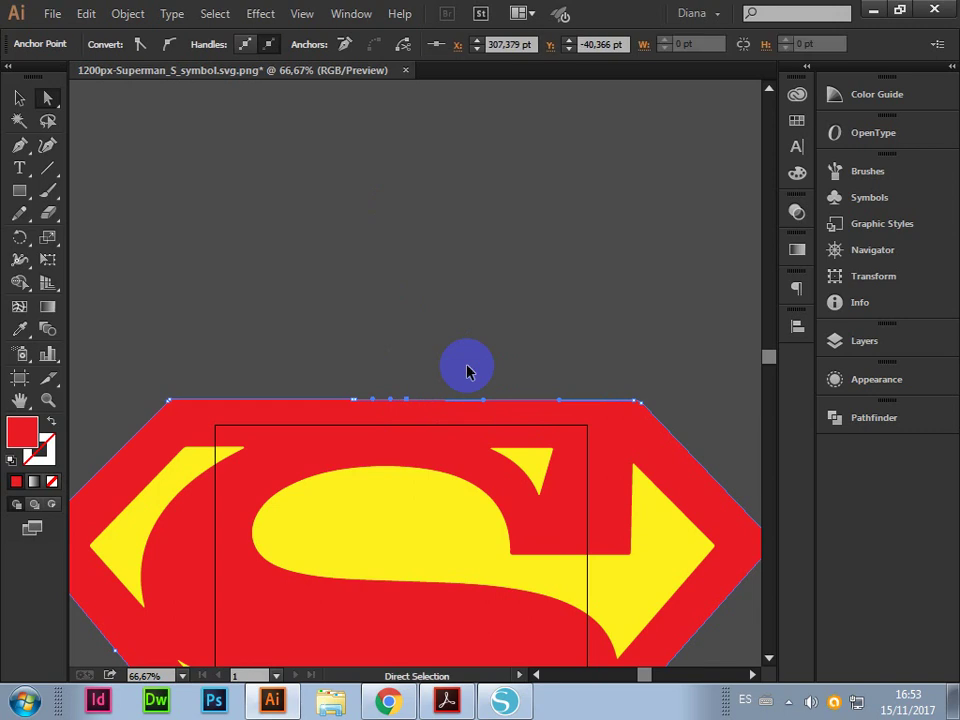
pyautogui.hotkey('ctrl', 'z')
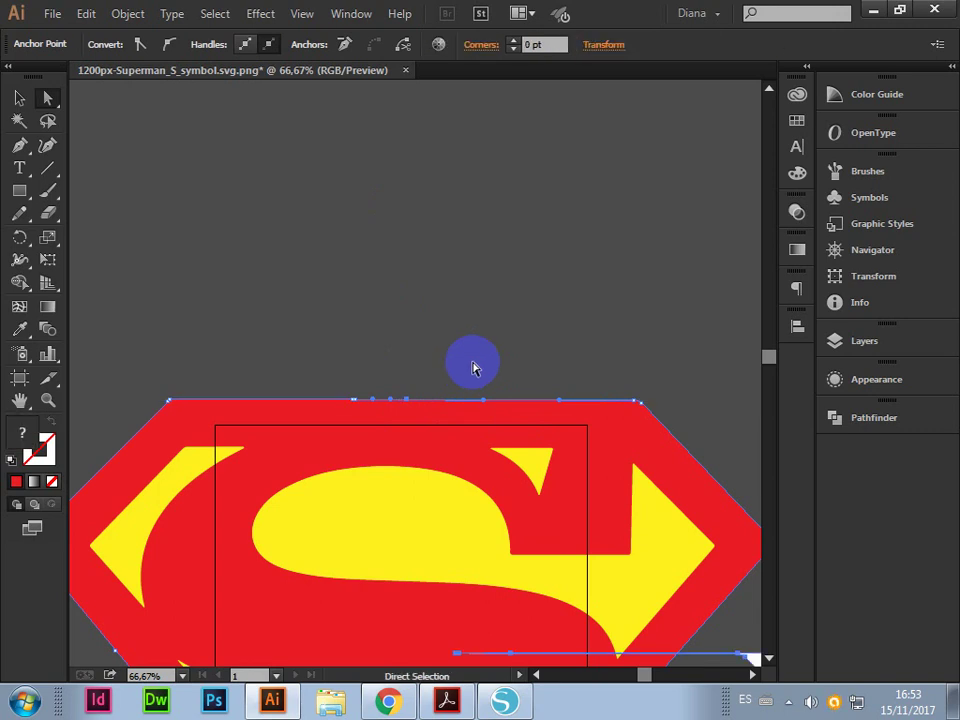
pyautogui.press('z')
pyautogui.keyDown('alt'); pyautogui.click(592, 441); pyautogui.keyUp('alt')
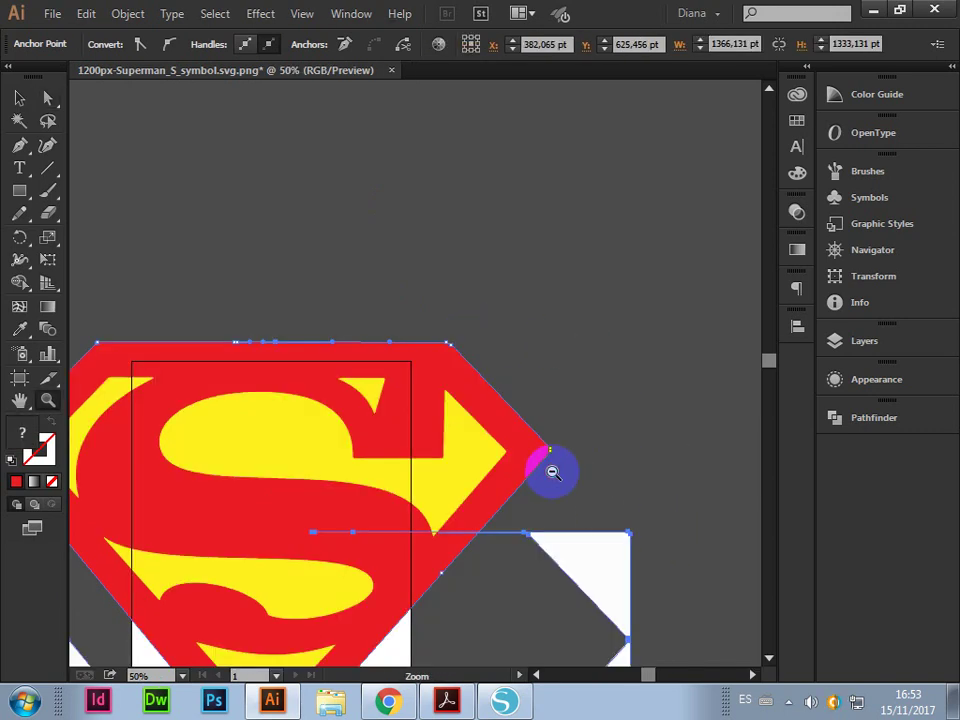
pyautogui.keyDown('alt'); pyautogui.click(551, 469); pyautogui.keyUp('alt')
pyautogui.click(19, 97)
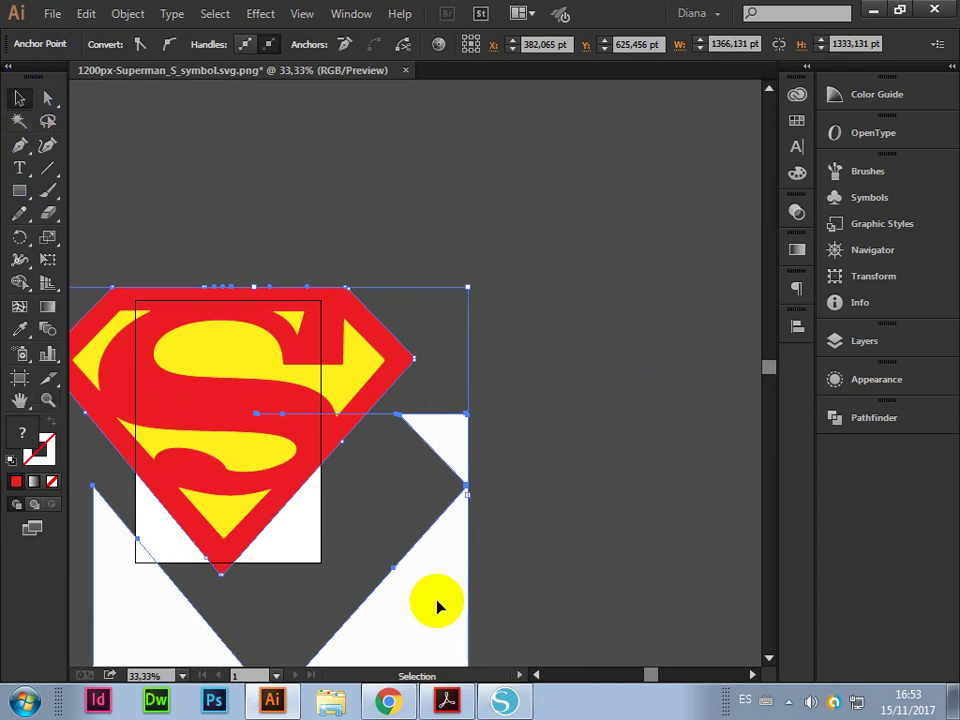
pyautogui.hotkey('ctrl', 'z')
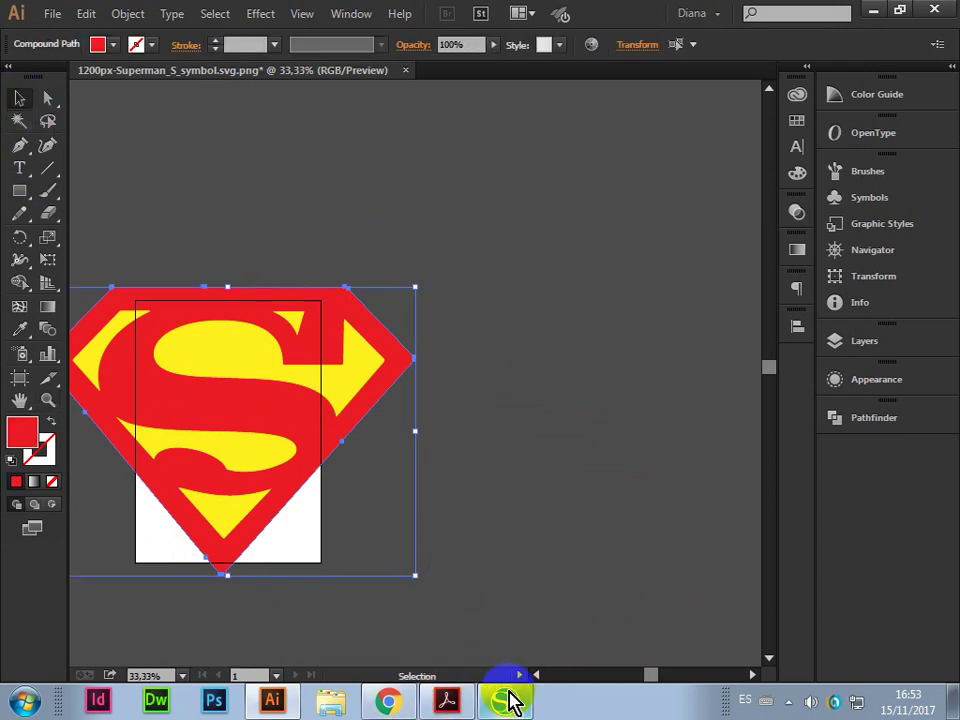
pyautogui.click(533, 676)
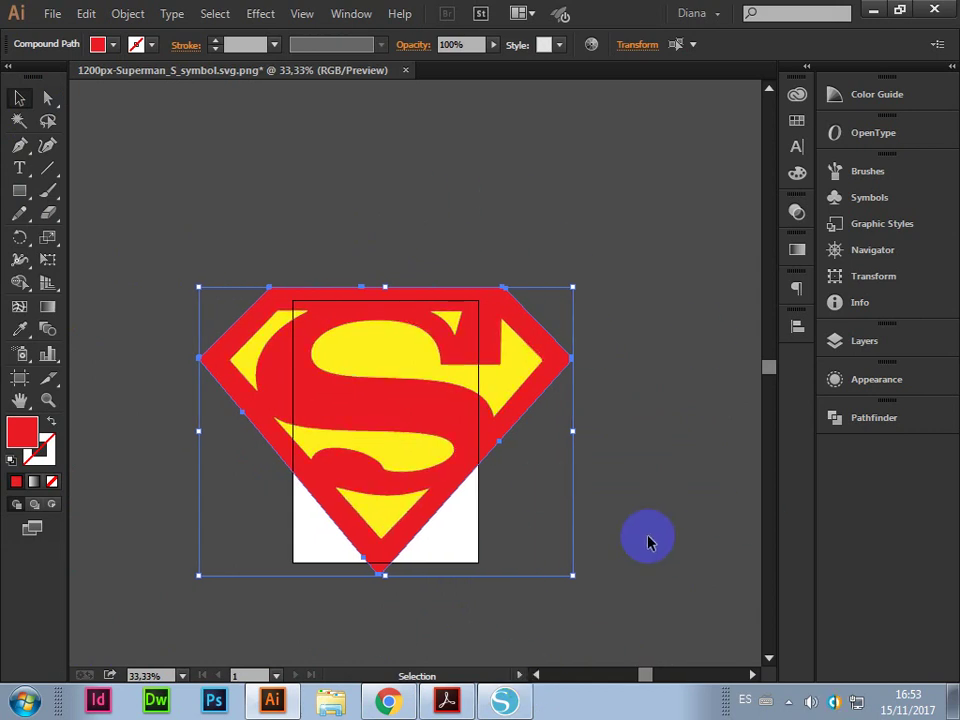
pyautogui.click(214, 355)
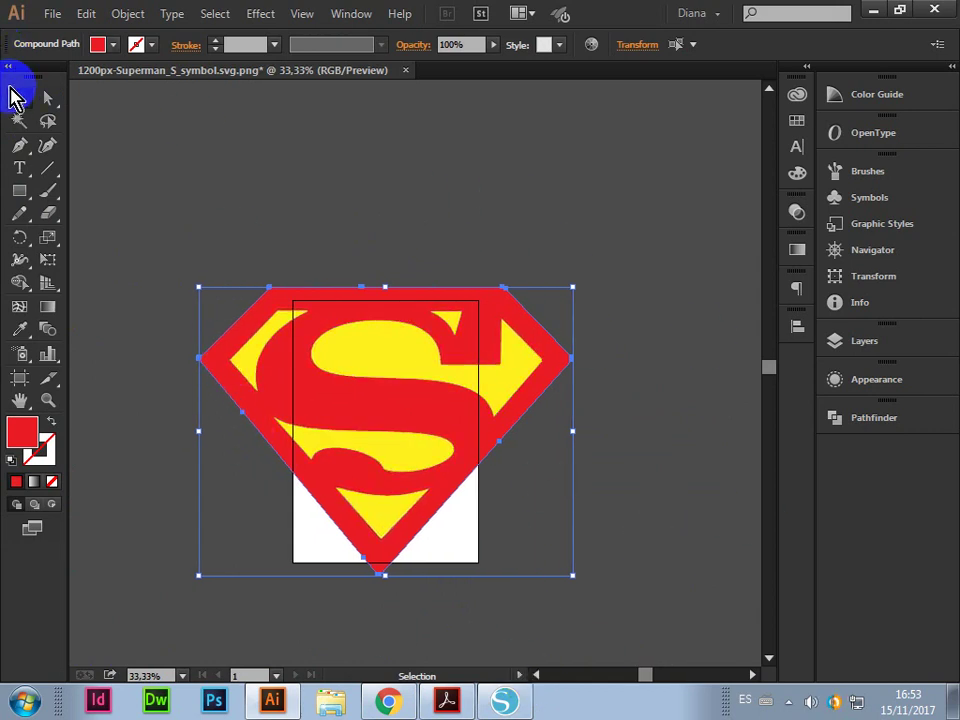
pyautogui.click(375, 405)
pyautogui.moveTo(375, 405)
pyautogui.mouseDown()
pyautogui.moveTo(202, 194)
pyautogui.moveTo(189, 197)
pyautogui.mouseUp()
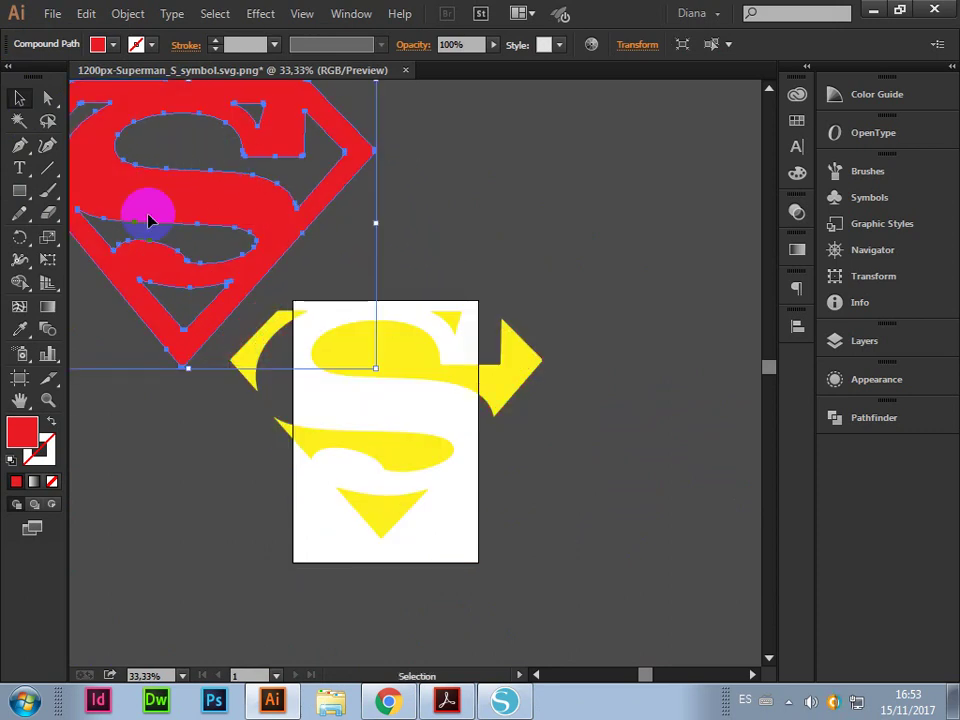
pyautogui.scroll(1, 482, 456)
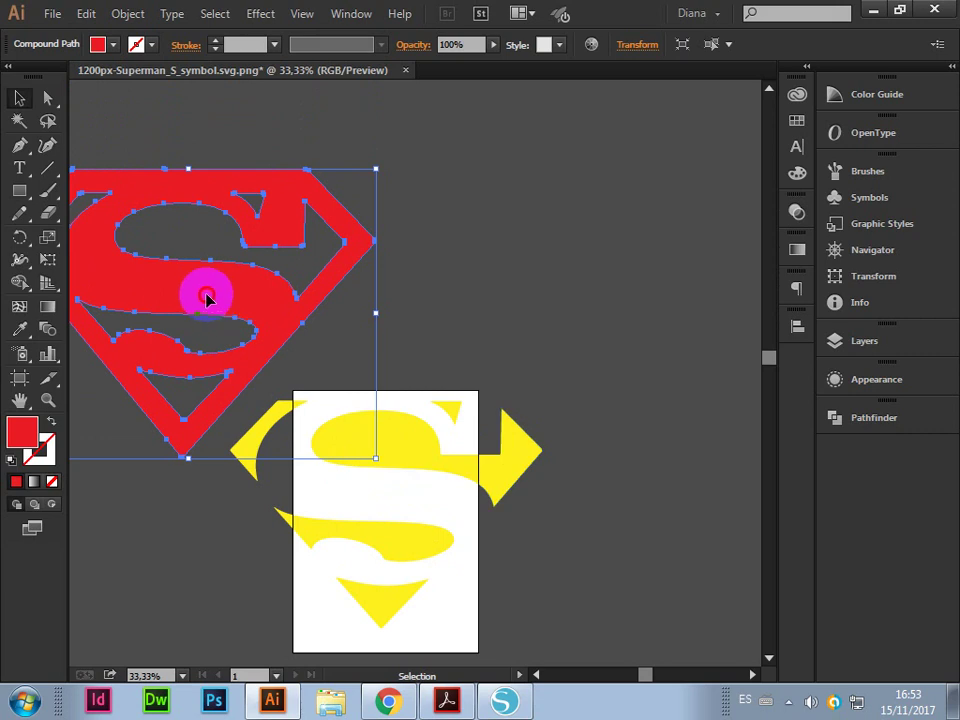
pyautogui.moveTo(204, 296); pyautogui.dragTo(165, 296)
pyautogui.scroll(2, 618, 362)
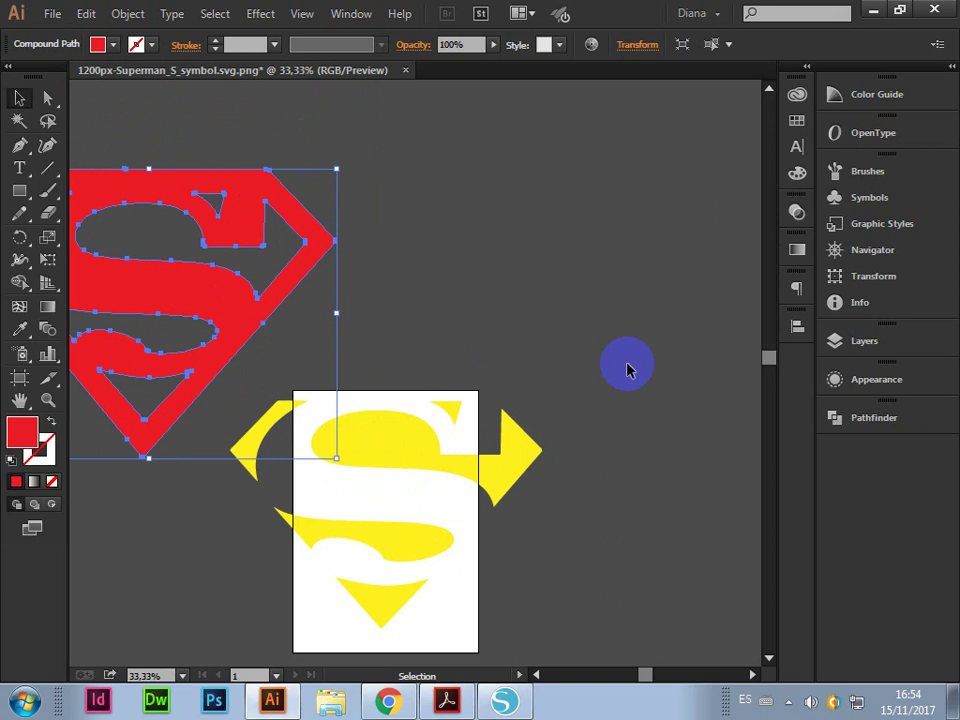
pyautogui.hotkey('ctrl', 'z')
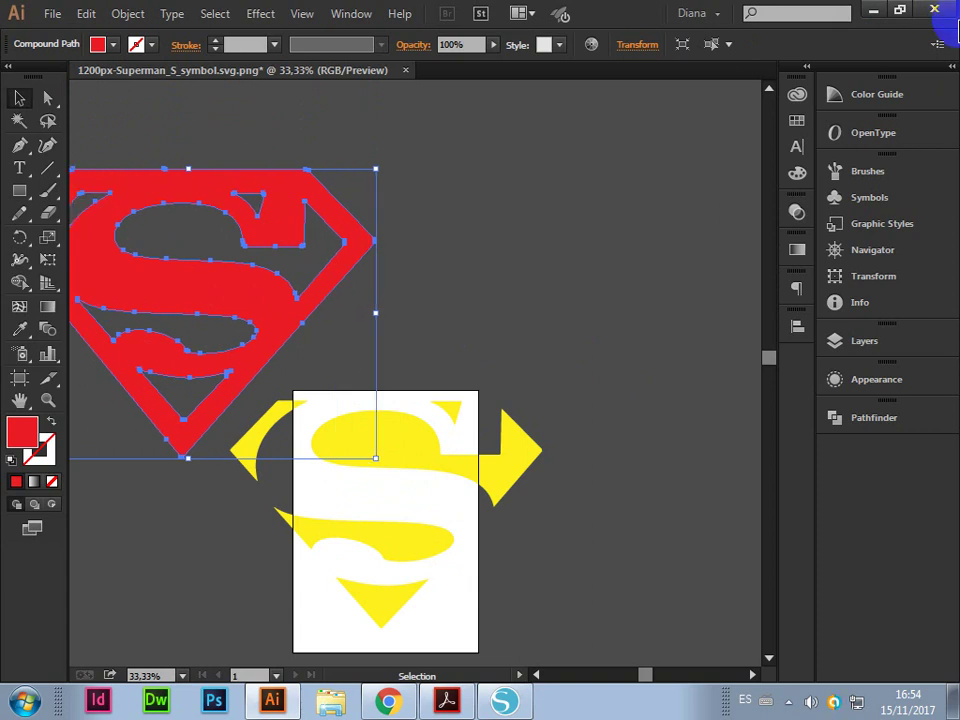
pyautogui.hotkey('ctrl', 'z')
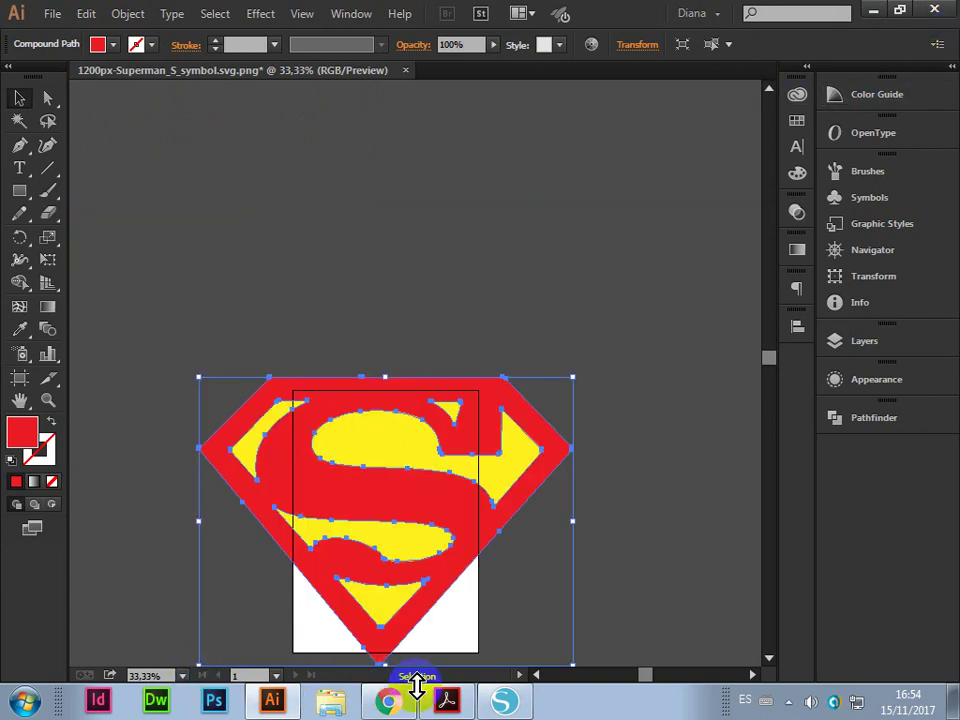
# Zoom in so the shield fills the view, then bring up the File menu's Open Recent Files list
pyautogui.press('z')
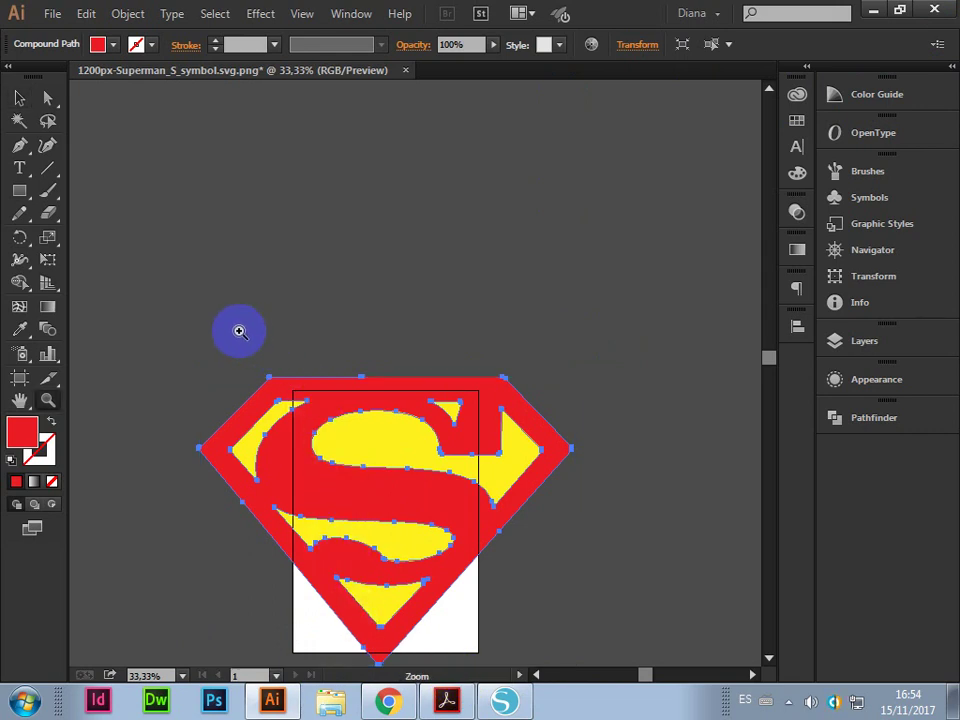
pyautogui.moveTo(589, 632); pyautogui.dragTo(613, 654)
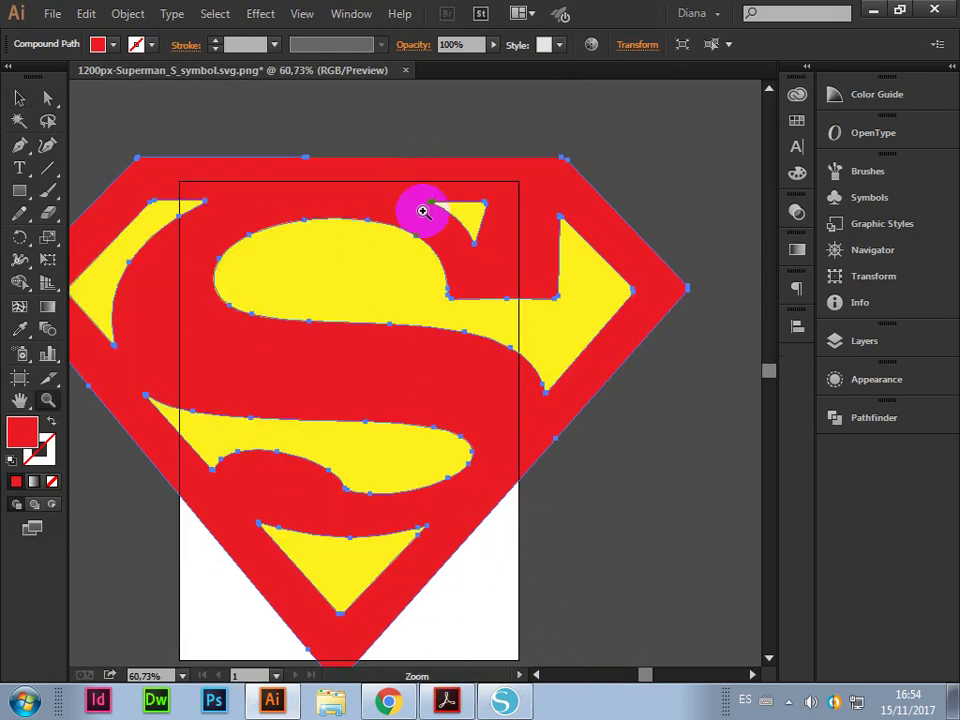
pyautogui.click(20, 98)
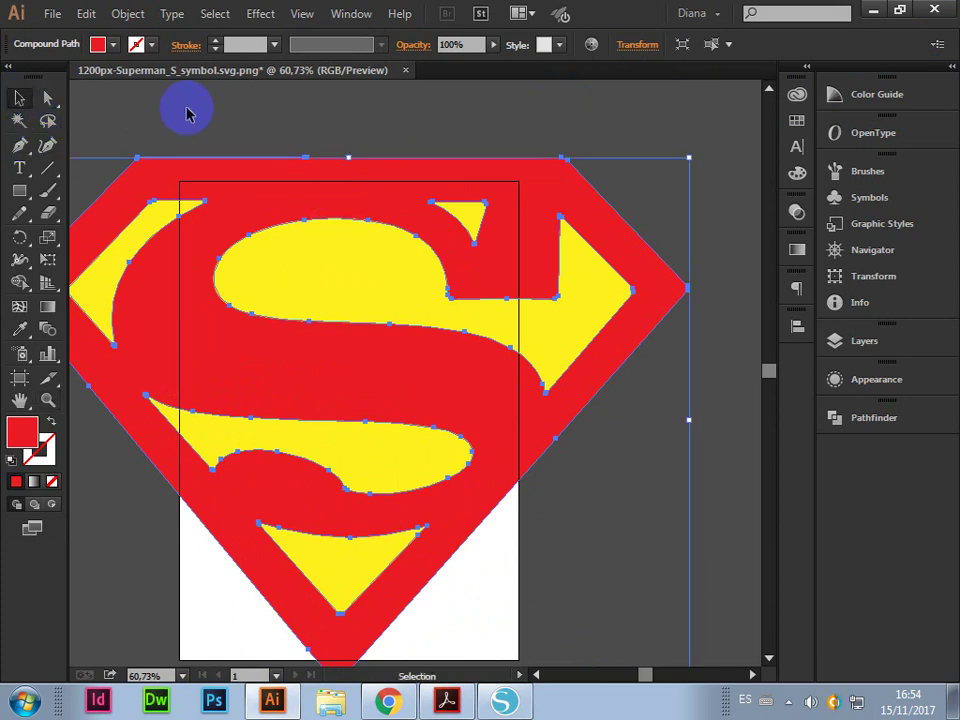
pyautogui.click(48, 14)
pyautogui.moveTo(113, 97)
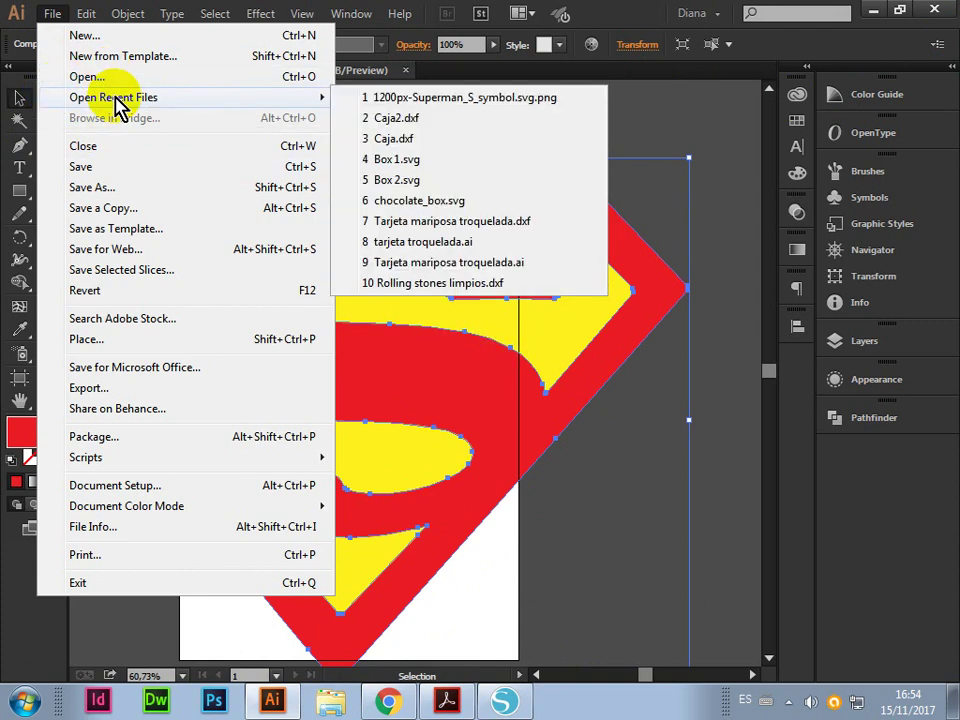
# Dismiss the File menu by clicking the empty canvas
pyautogui.click(705, 133)
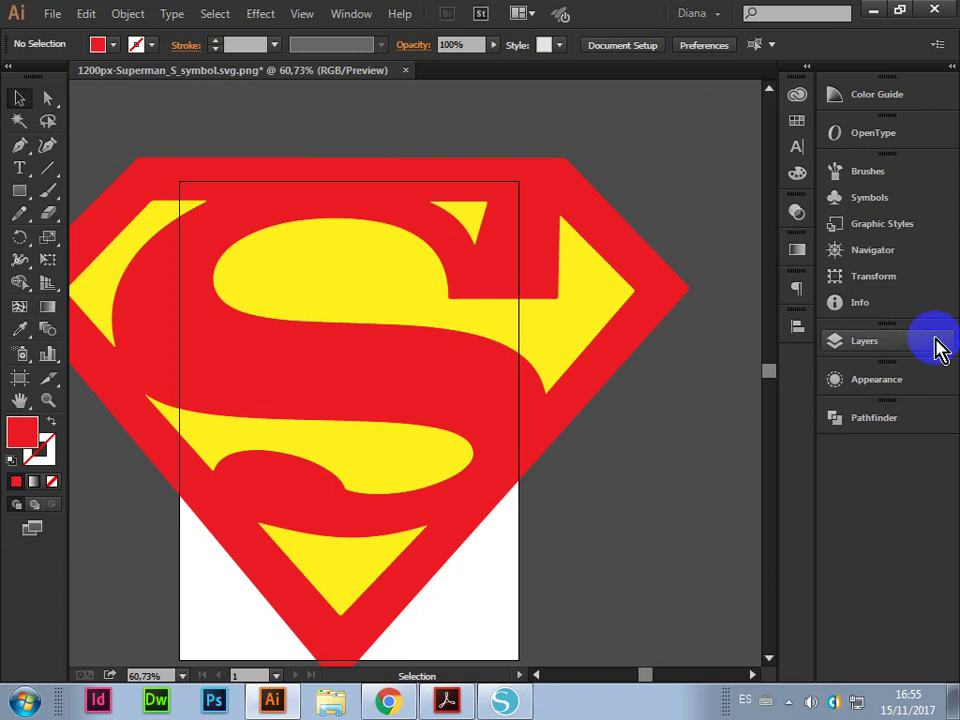
# Zoom out and marquee-select every piece of the Superman shield
pyautogui.press('z')
pyautogui.keyDown('alt'); pyautogui.click(308, 352); pyautogui.keyUp('alt')
pyautogui.scroll(2, 458, 405)
pyautogui.scroll(-2, 465, 350)
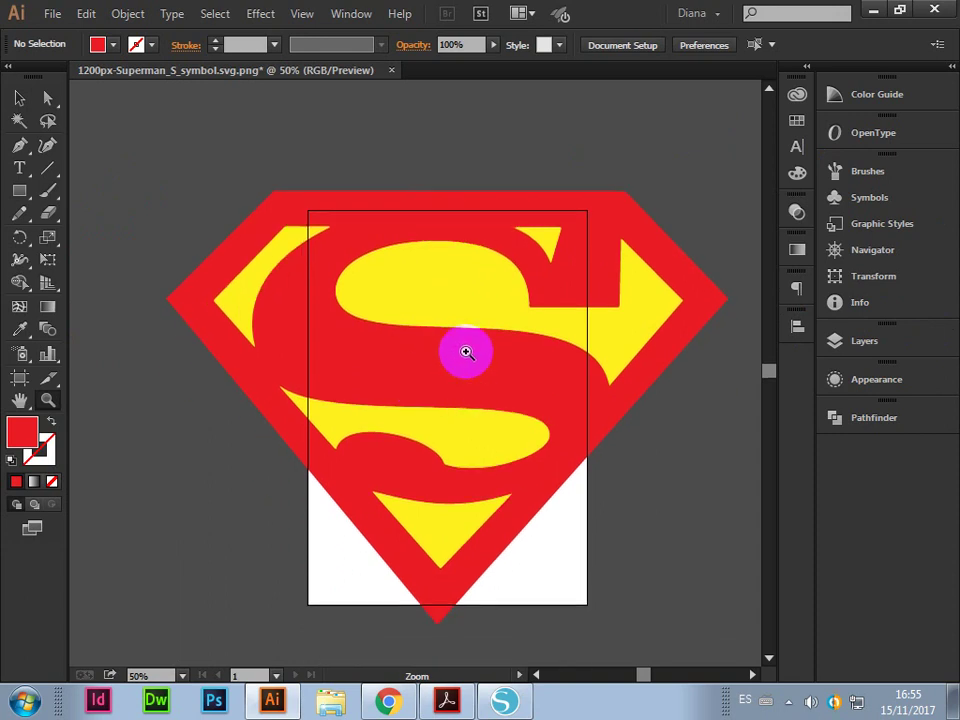
pyautogui.keyDown('alt'); pyautogui.click(476, 382); pyautogui.keyUp('alt')
pyautogui.click(19, 97)
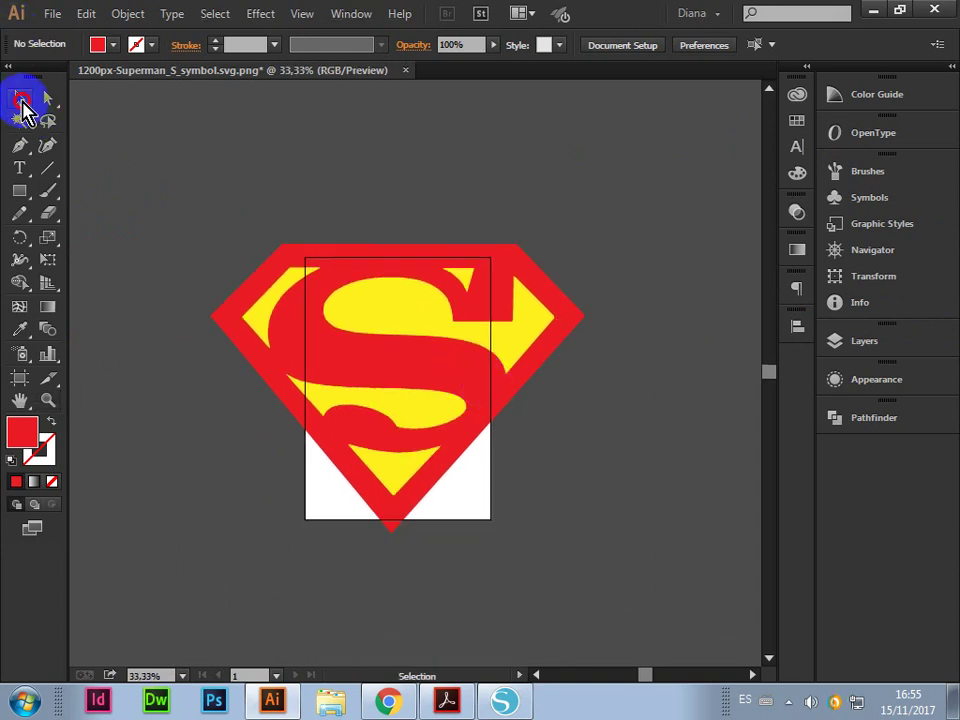
pyautogui.moveTo(227, 243); pyautogui.dragTo(634, 598)
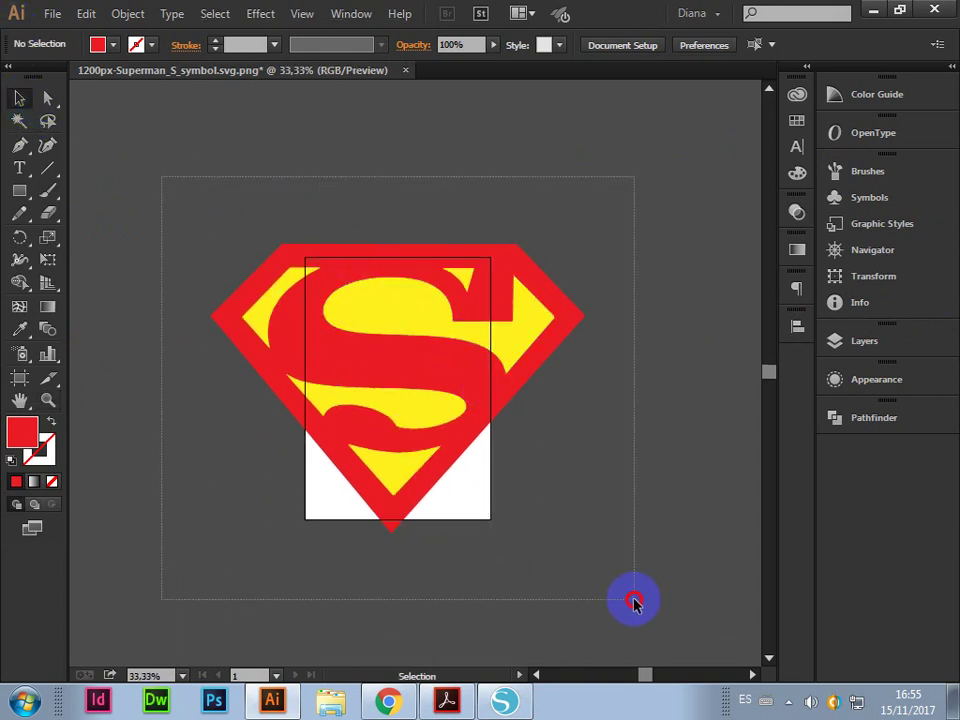
pyautogui.scroll(-1, 632, 592)
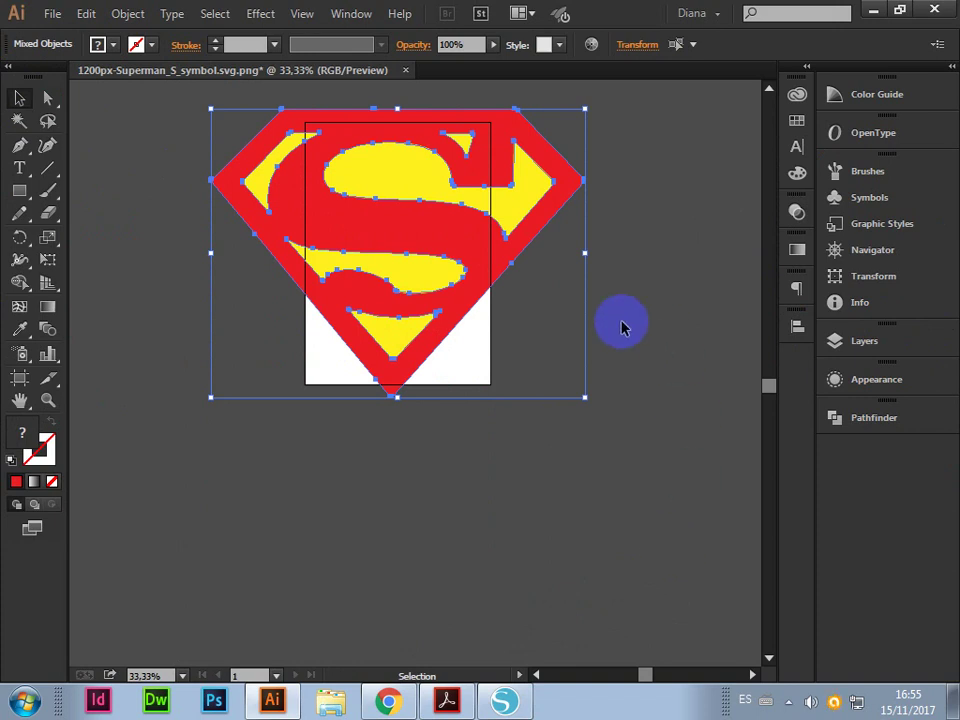
# Alt-drag a duplicate of the shield below the original and marquee-select the copy
pyautogui.click(426, 226)
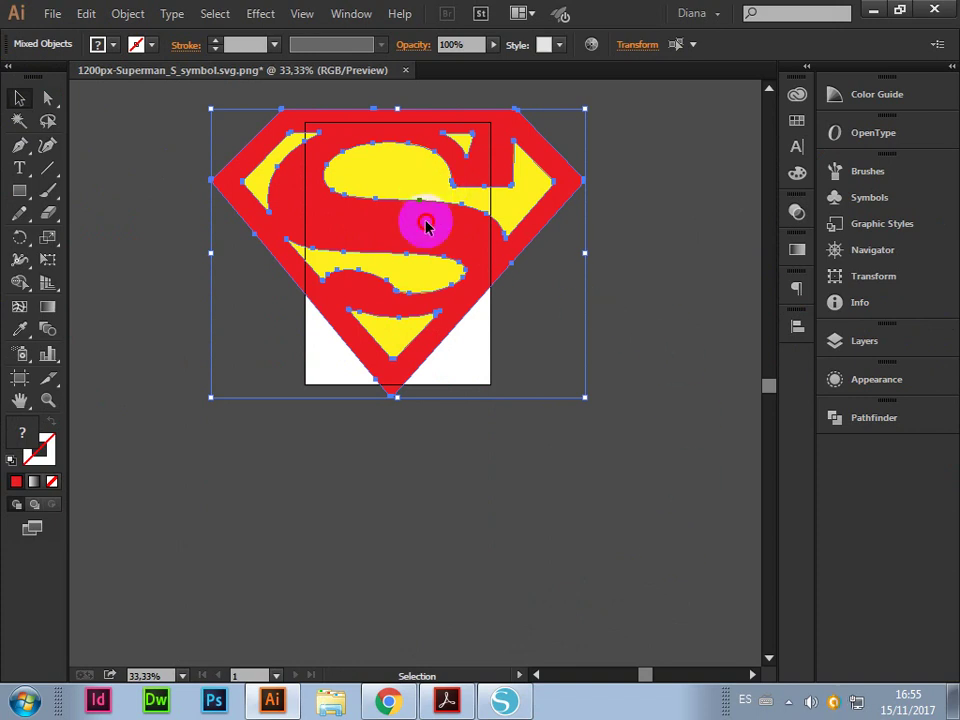
pyautogui.moveTo(426, 226); pyautogui.dragTo(415, 507)
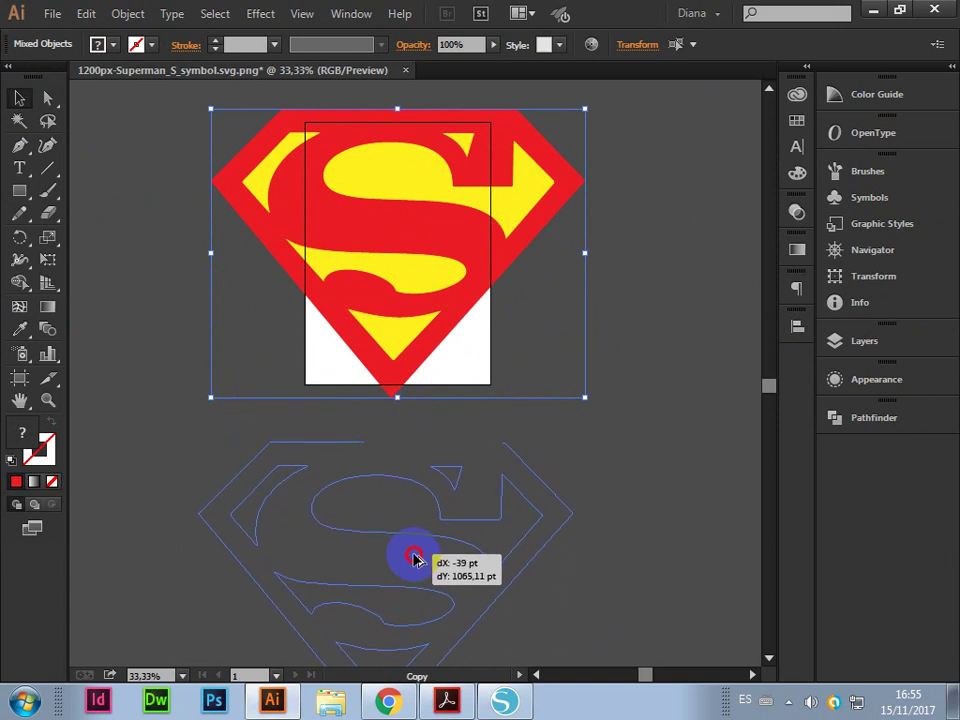
pyautogui.moveTo(413, 555); pyautogui.dragTo(412, 557)
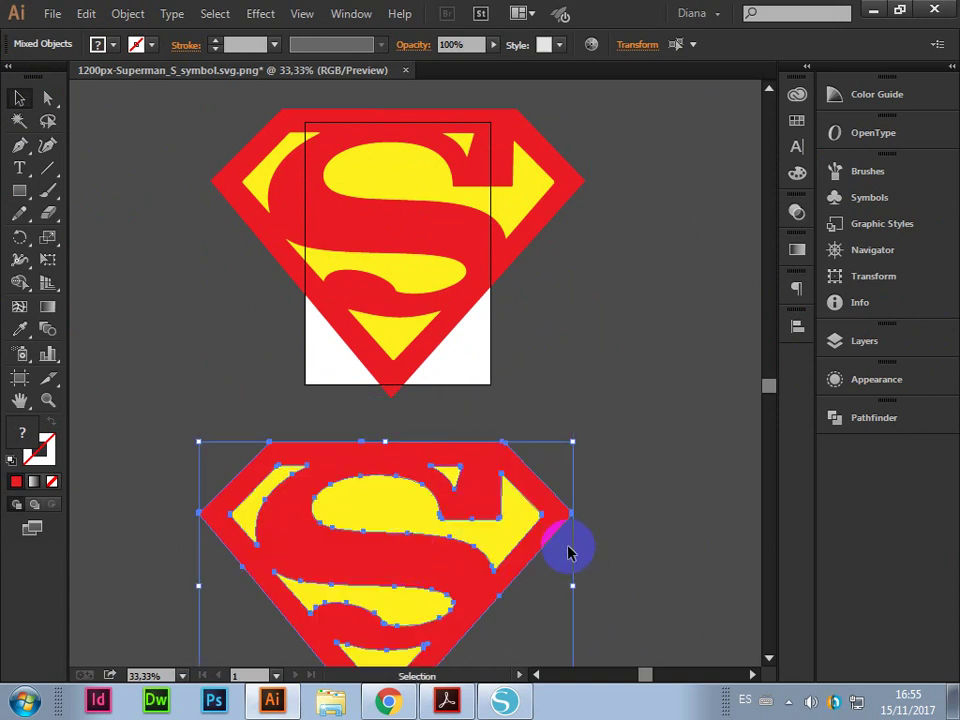
pyautogui.click(630, 388)
pyautogui.scroll(-1, 632, 389)
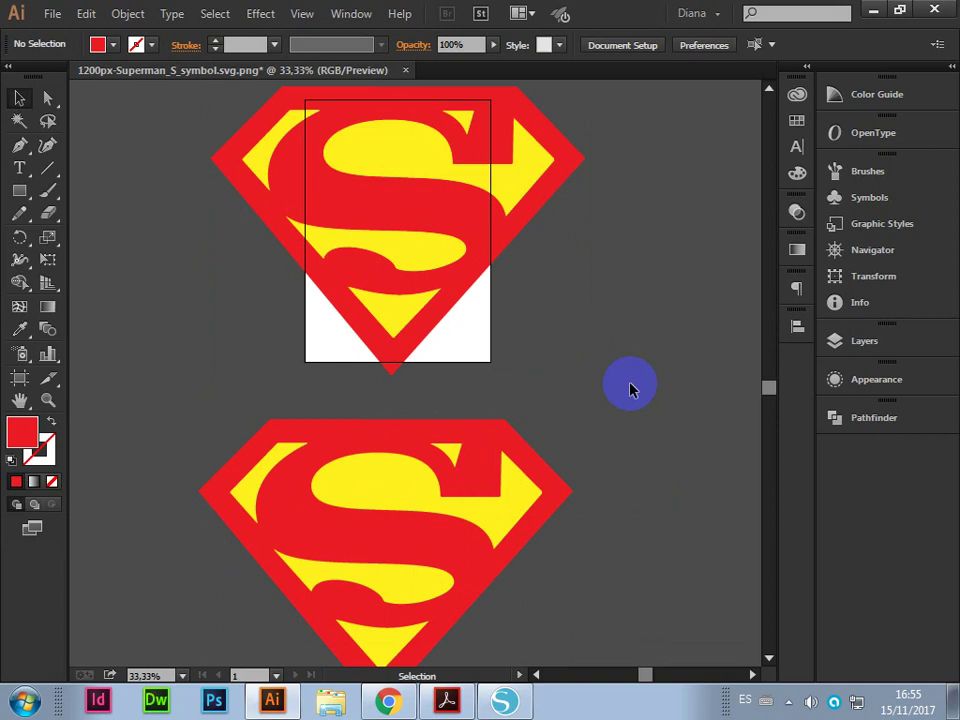
pyautogui.scroll(-3, 632, 386)
pyautogui.scroll(-2, 632, 386)
pyautogui.scroll(2, 632, 386)
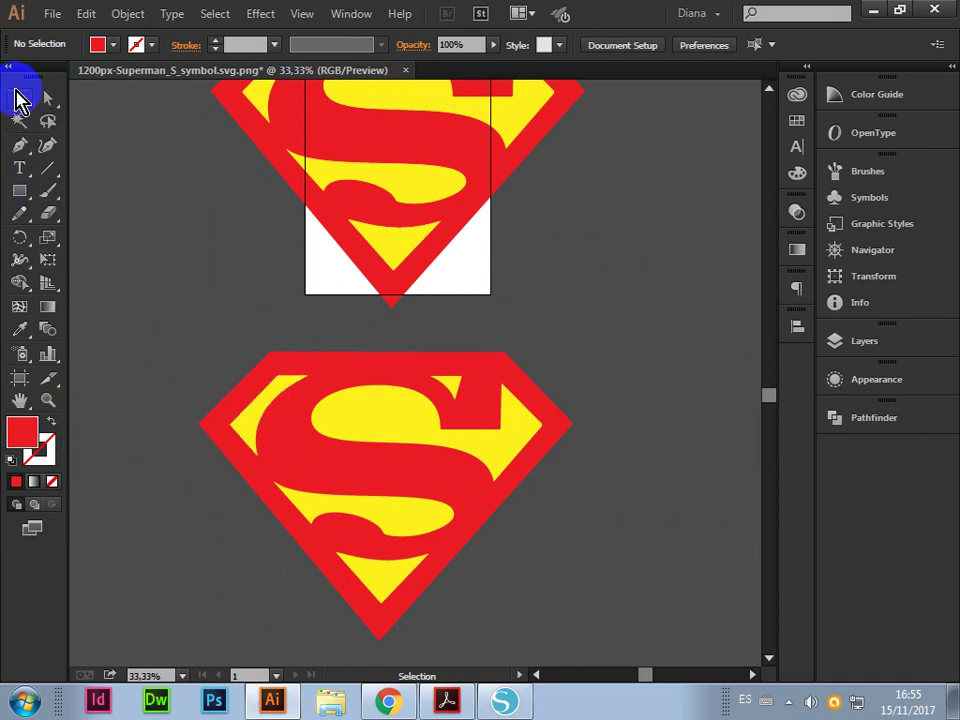
pyautogui.moveTo(184, 298); pyautogui.dragTo(596, 636)
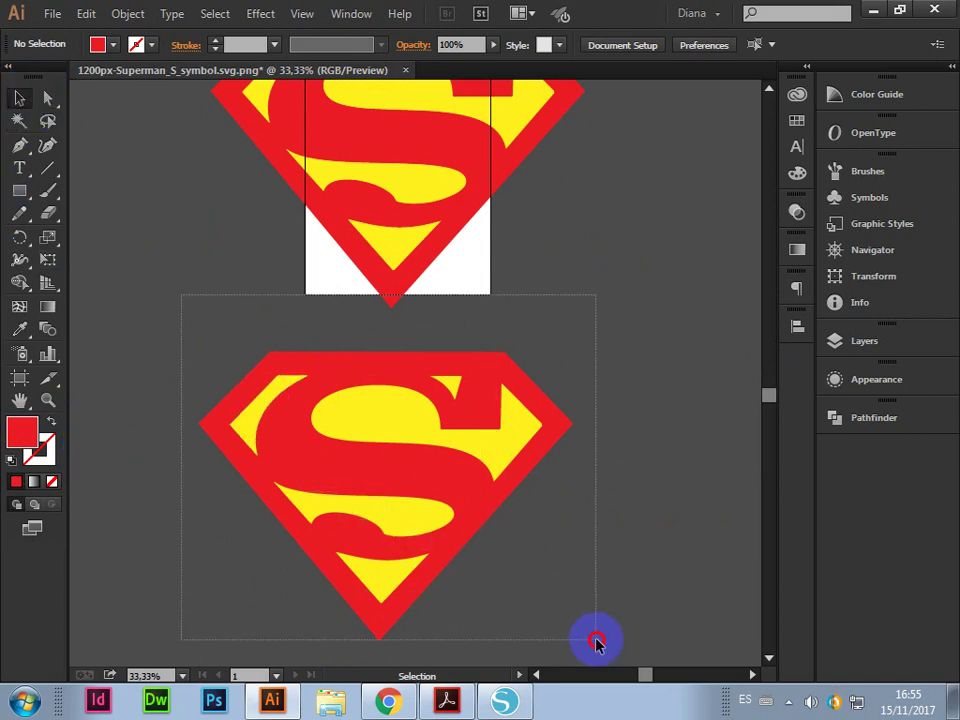
pyautogui.moveTo(172, 333); pyautogui.dragTo(644, 642)
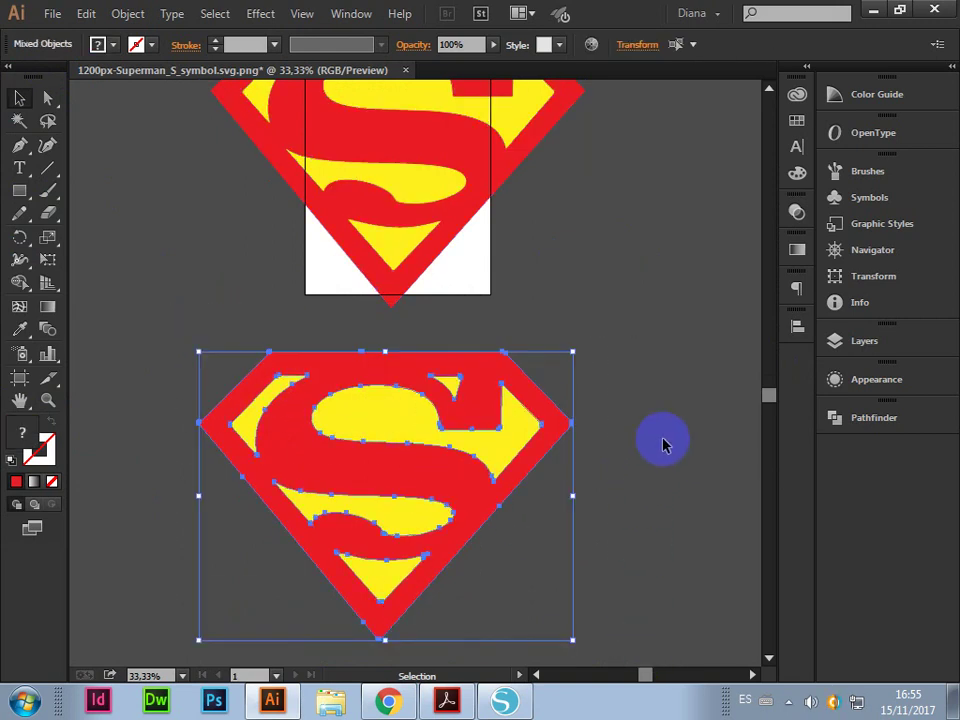
# Show the Align panel, deselect the lower shield, and display the Window menu's panel list
pyautogui.scroll(-1, 664, 443)
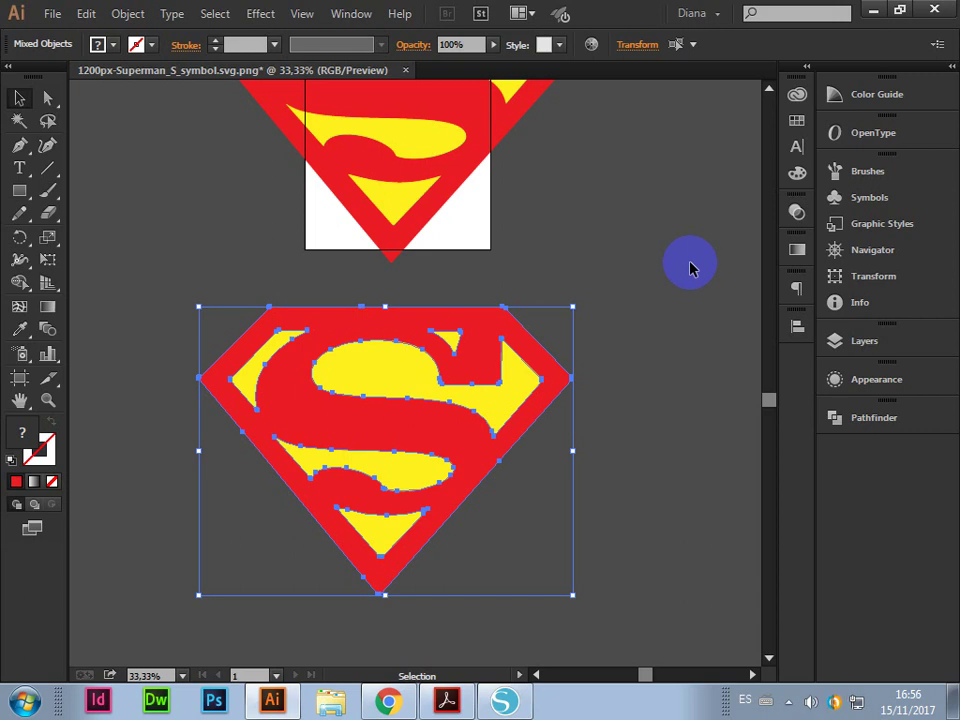
pyautogui.click(798, 330)
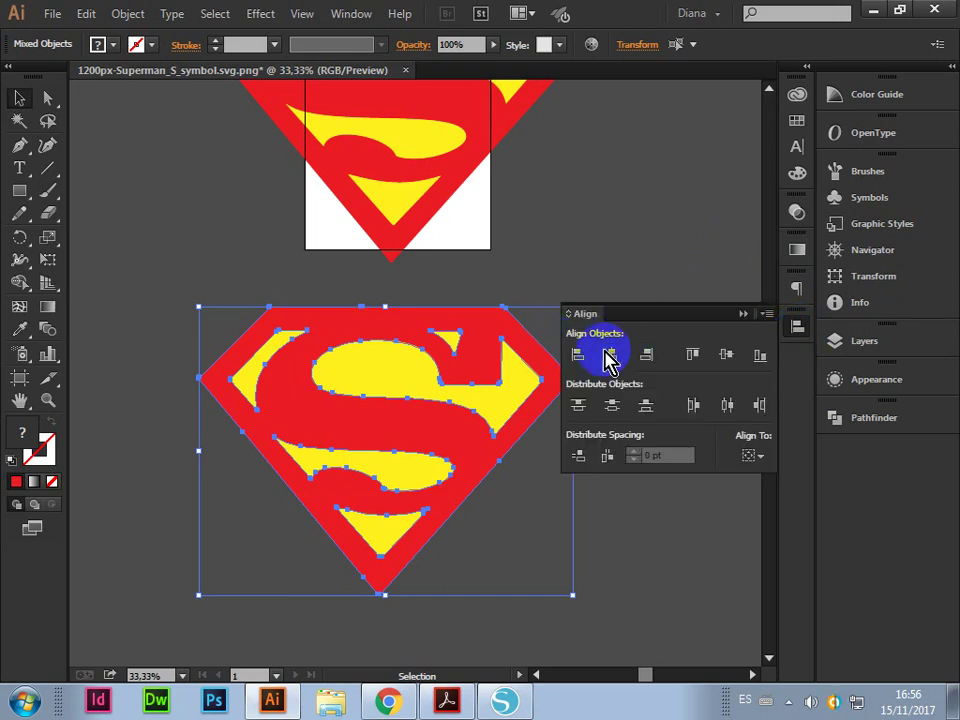
pyautogui.click(797, 332)
pyautogui.click(686, 264)
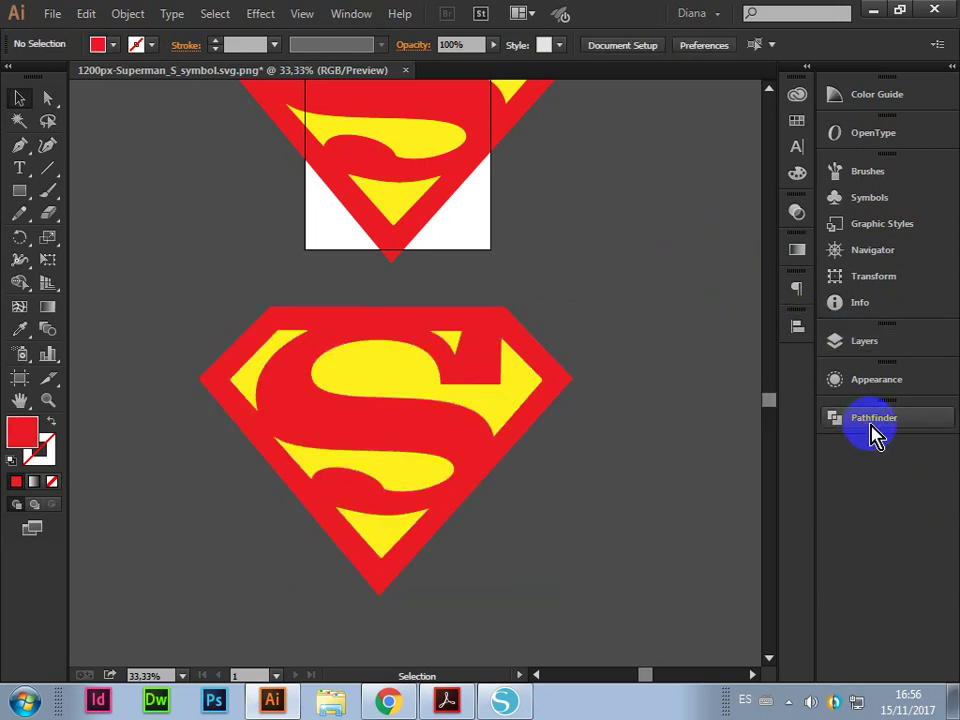
pyautogui.click(351, 14)
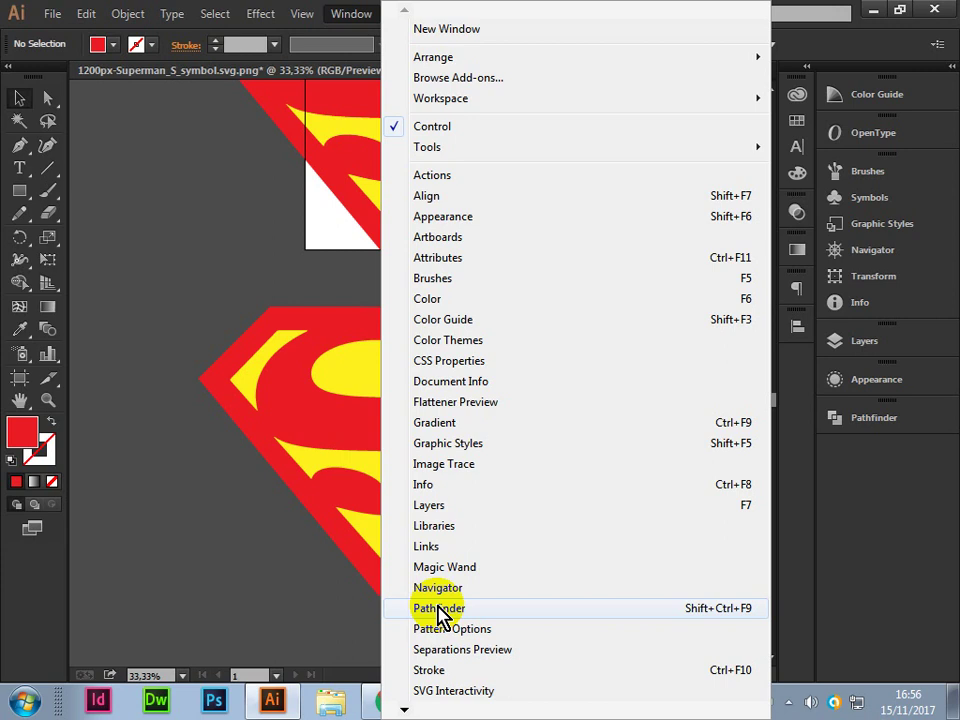
# Show the Pathfinder panel with every piece of the lower Superman logo marquee-selected
pyautogui.click(876, 420)
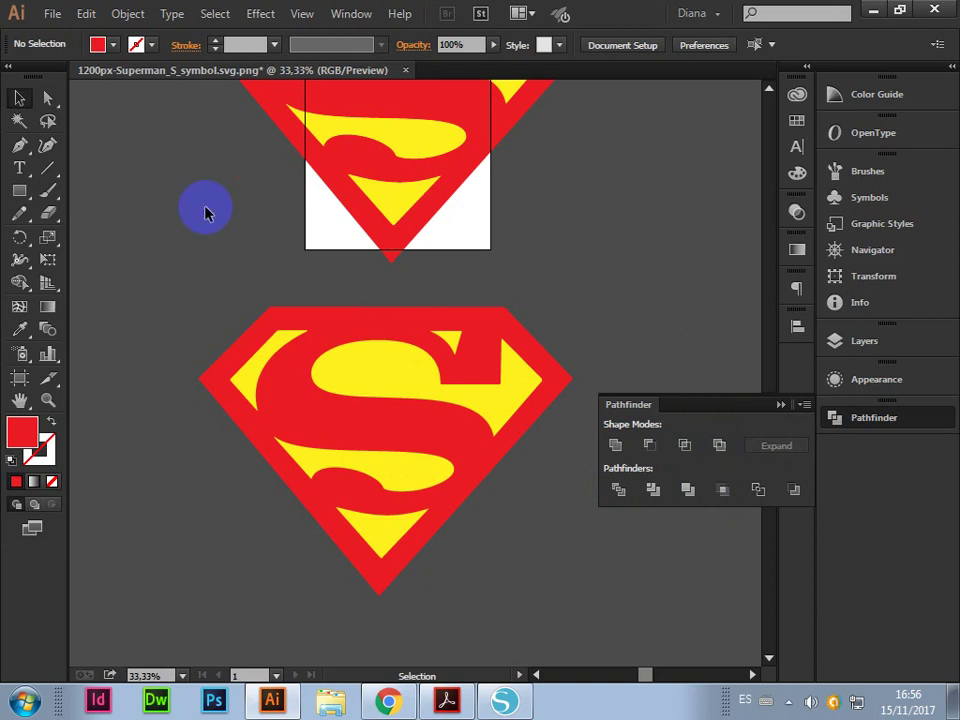
pyautogui.moveTo(140, 268); pyautogui.dragTo(595, 598)
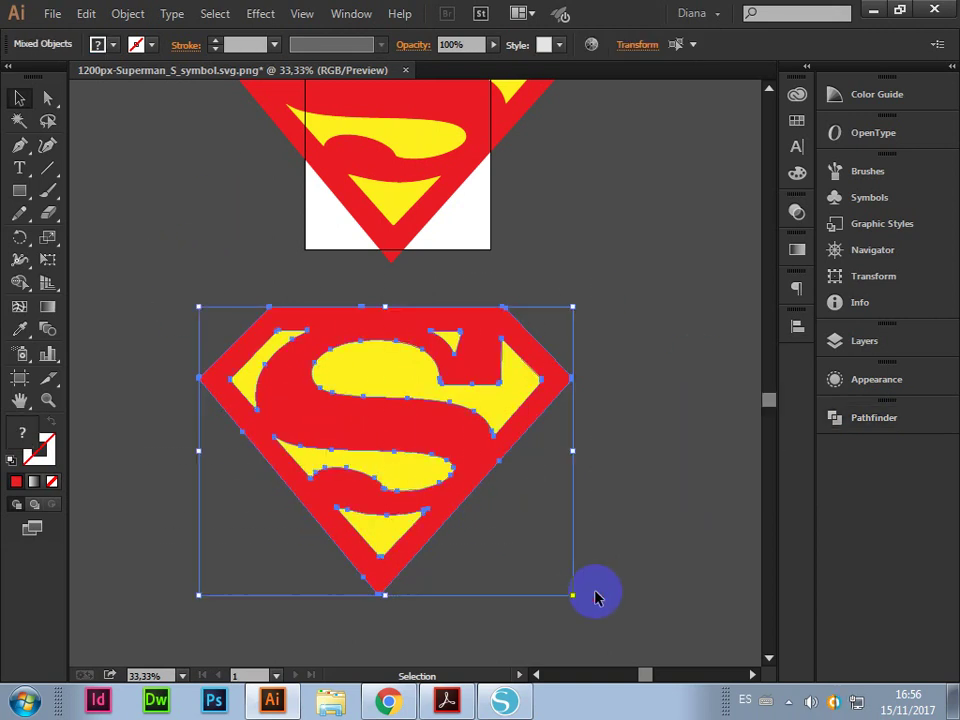
pyautogui.click(872, 428)
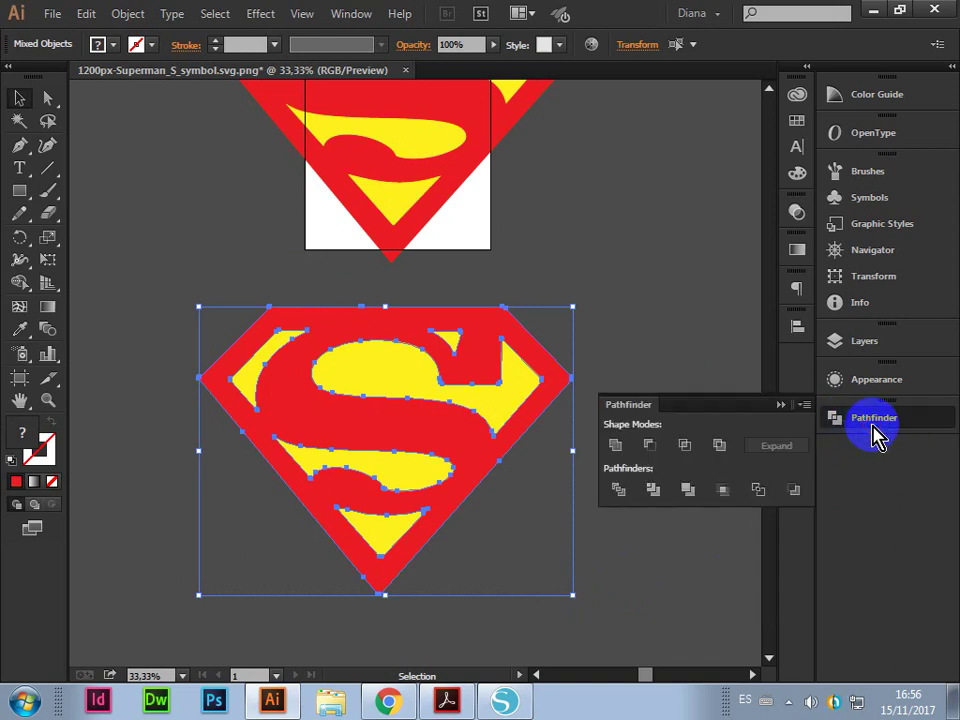
# Unite the logo pieces into one shape and try red, white and red Eyedropper fills
pyautogui.click(615, 444)
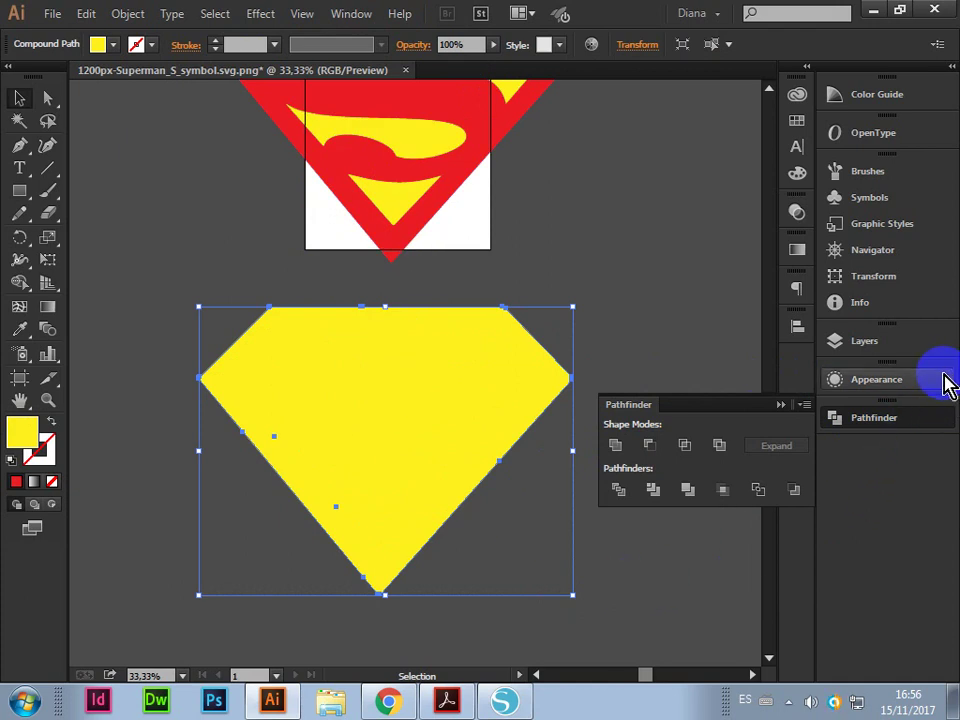
pyautogui.scroll(3, 943, 381)
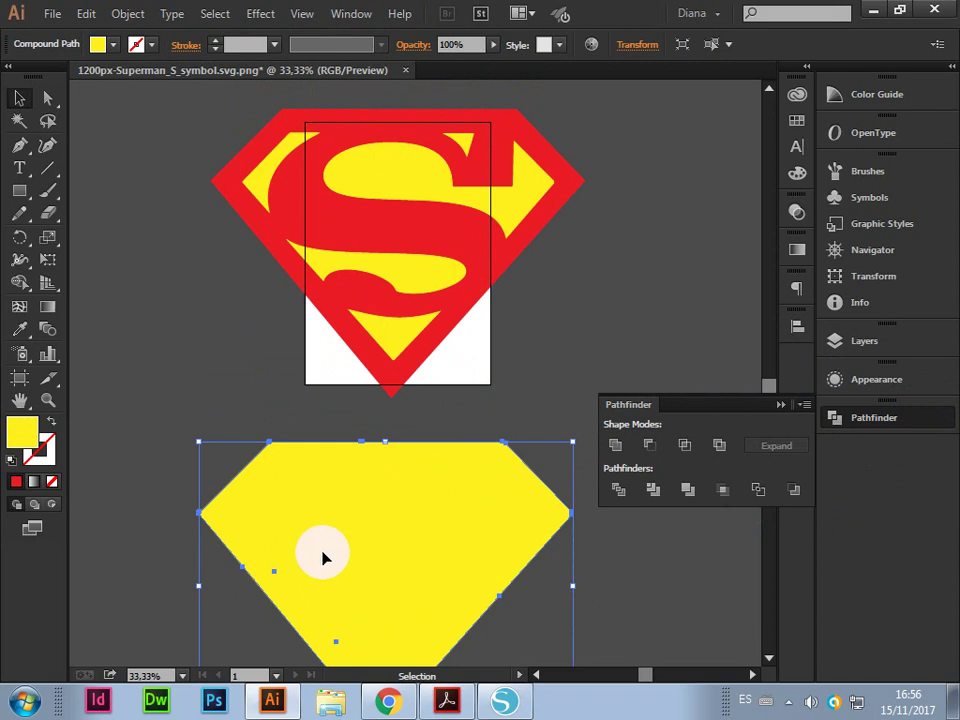
pyautogui.click(27, 337)
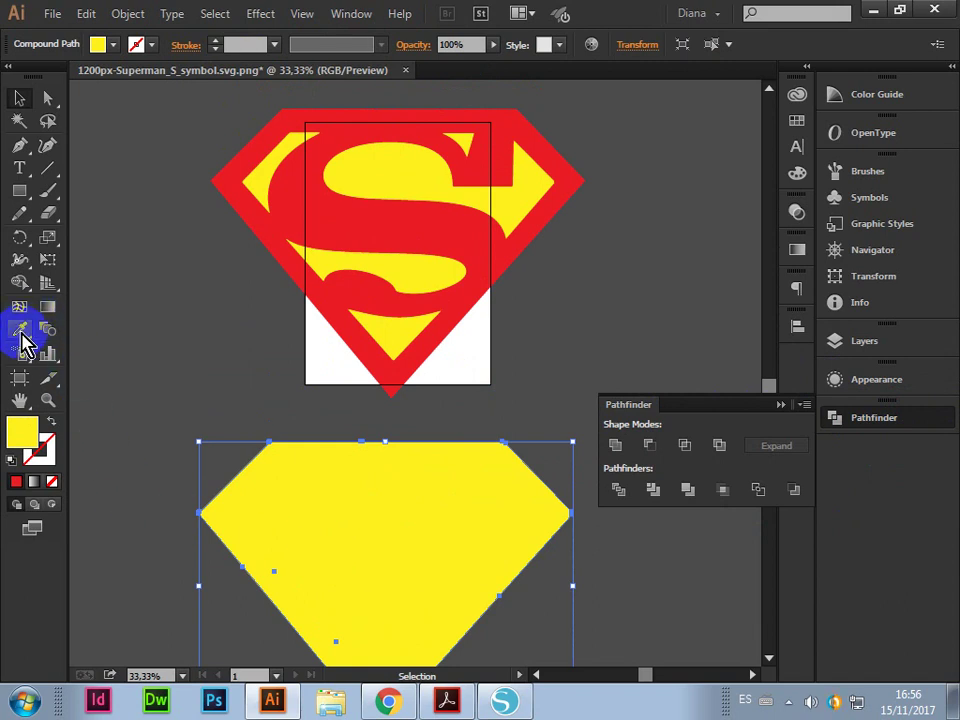
pyautogui.click(334, 286)
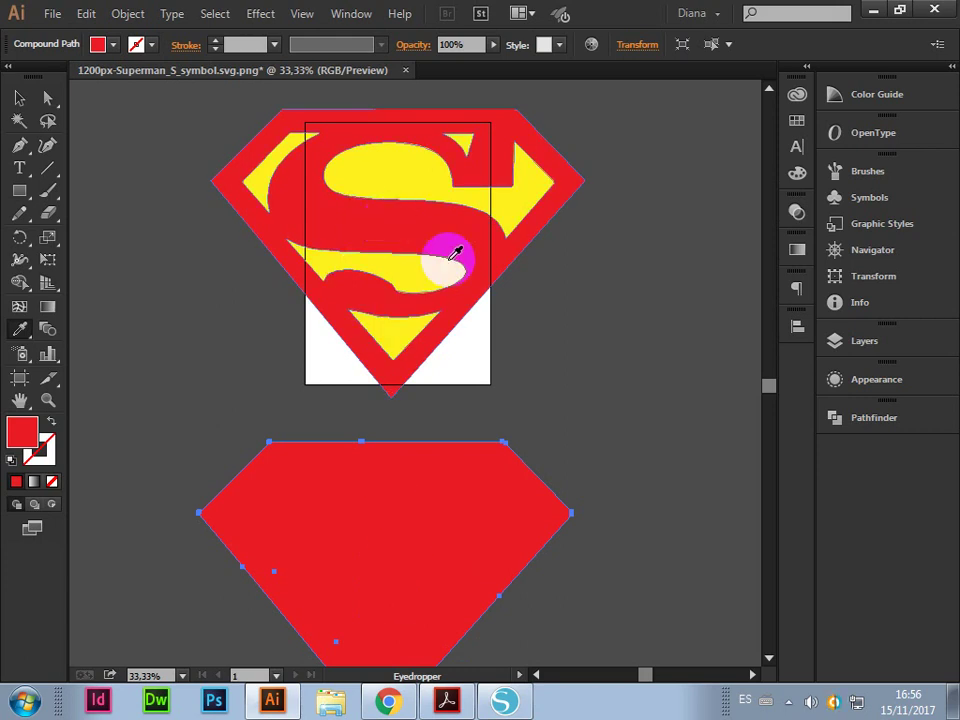
pyautogui.click(647, 349)
pyautogui.click(455, 377)
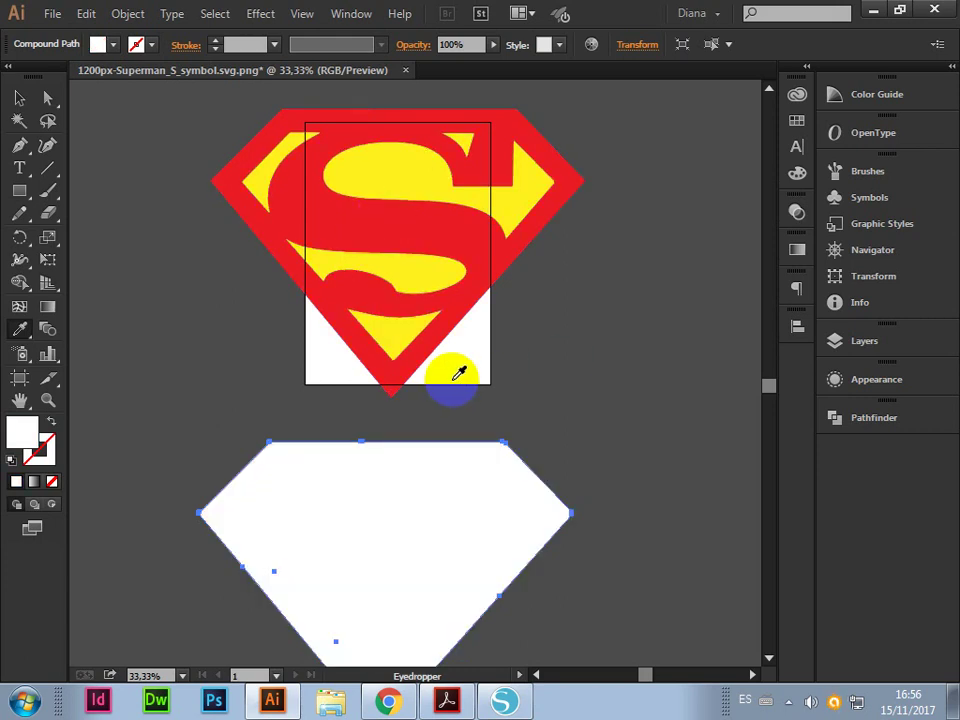
pyautogui.click(450, 221)
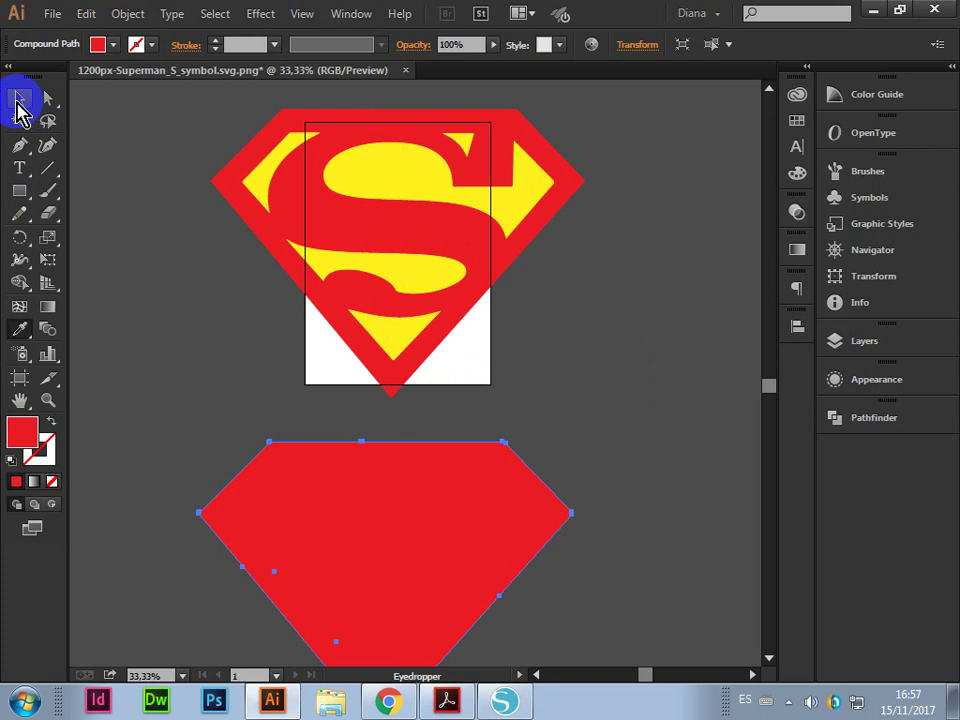
pyautogui.click(20, 98)
# Fill the merged shape with the logo's yellow using the Eyedropper
pyautogui.scroll(-1, 624, 354)
pyautogui.scroll(-3, 625, 355)
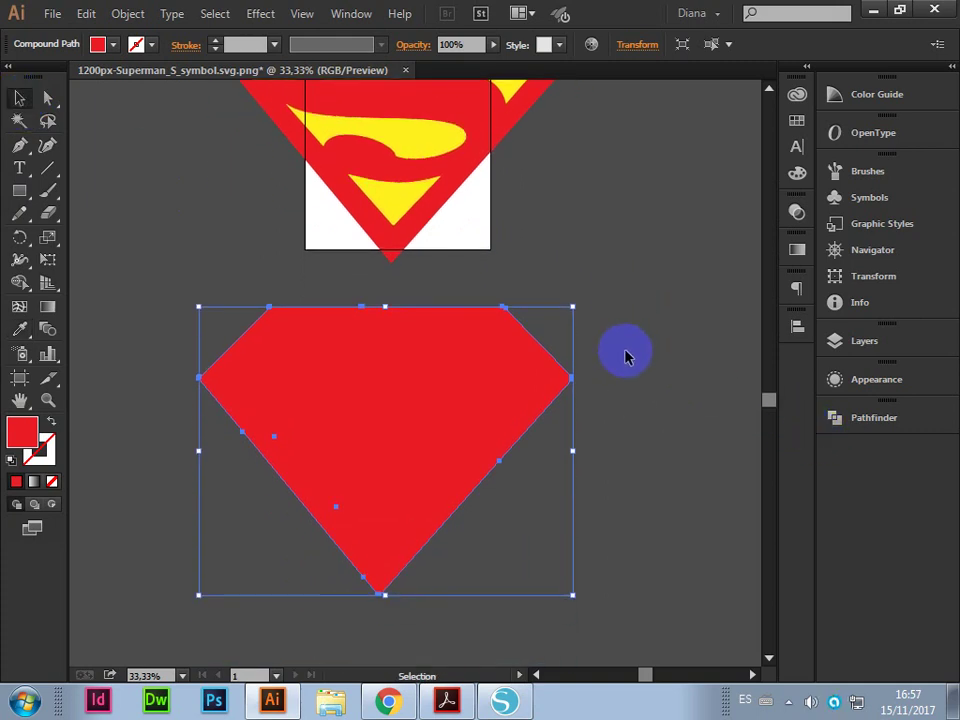
pyautogui.scroll(2, 643, 364)
pyautogui.scroll(3, 656, 377)
pyautogui.scroll(-1, 656, 377)
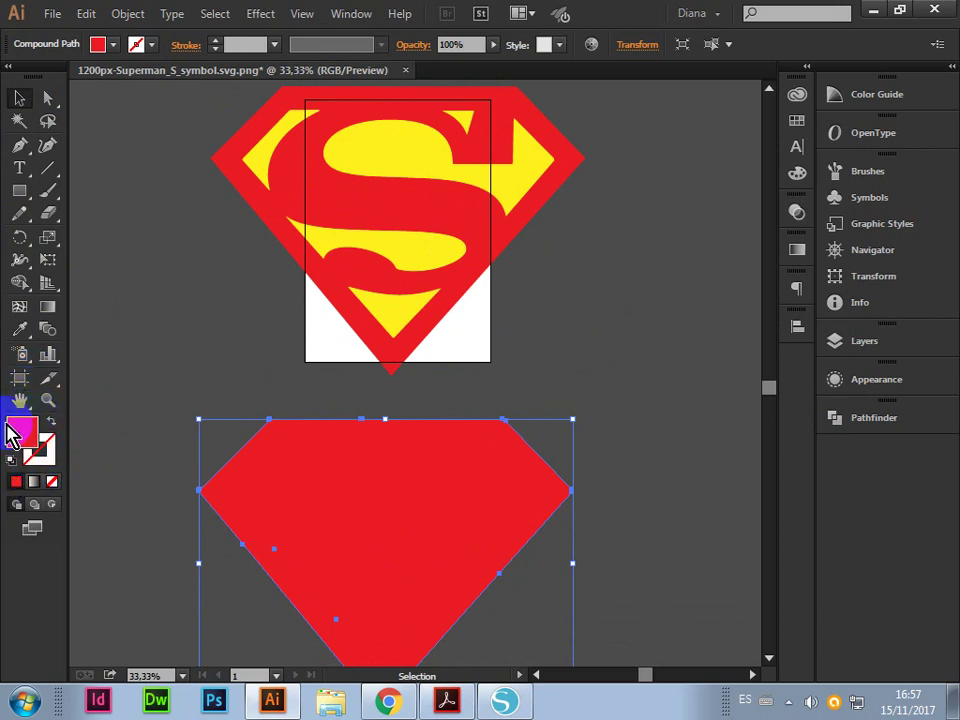
pyautogui.click(19, 330)
pyautogui.click(448, 250)
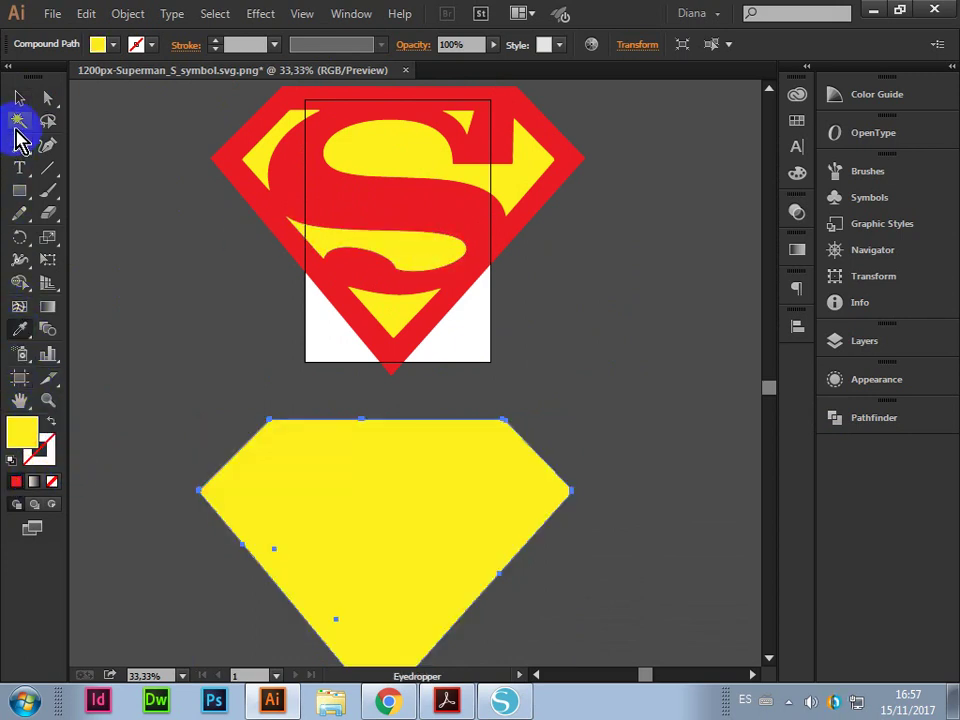
pyautogui.click(19, 97)
pyautogui.scroll(-3, 336, 189)
# Move the red S layer onto the yellow silhouette and bring it to front
pyautogui.moveTo(383, 124)
pyautogui.mouseDown()
pyautogui.moveTo(408, 442)
pyautogui.moveTo(400, 444)
pyautogui.mouseUp()
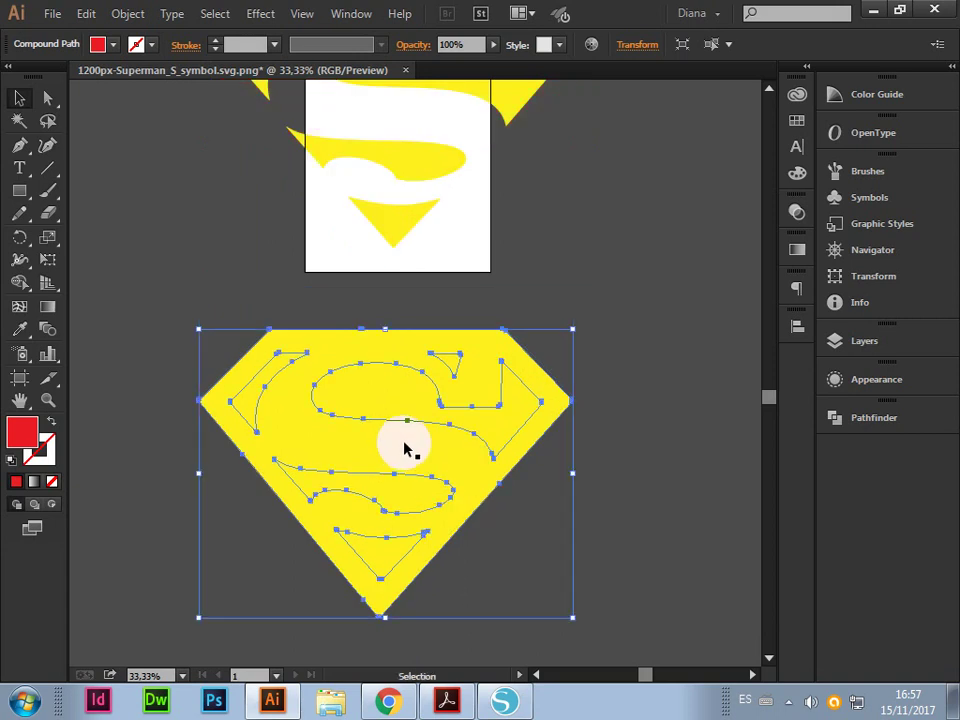
pyautogui.rightClick(405, 445)
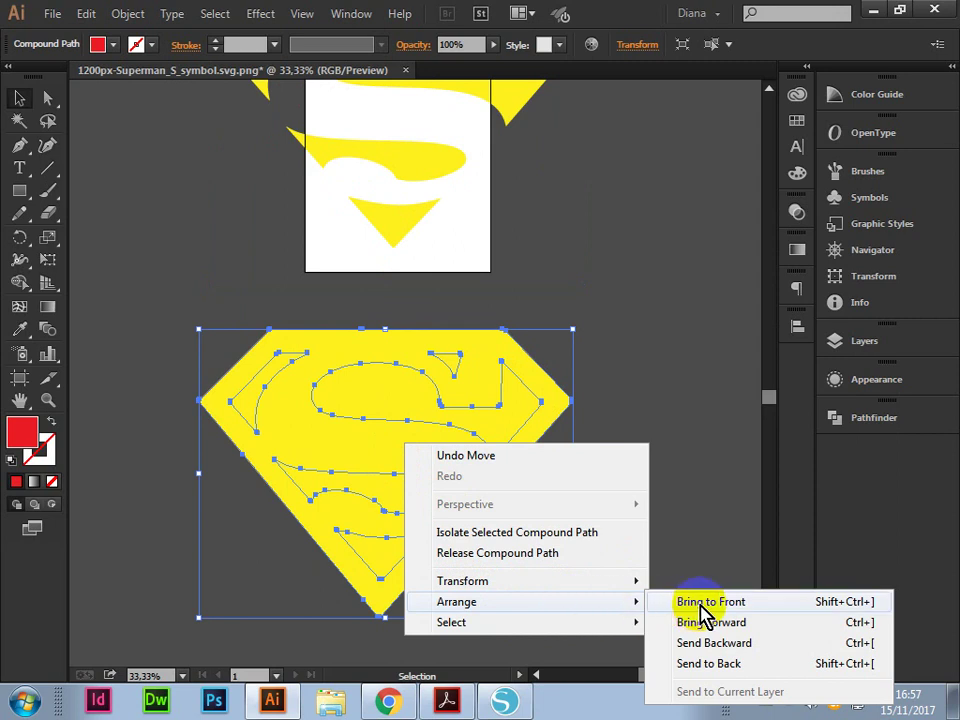
pyautogui.moveTo(456, 601)
pyautogui.click(703, 606)
pyautogui.click(705, 502)
pyautogui.scroll(3, 724, 508)
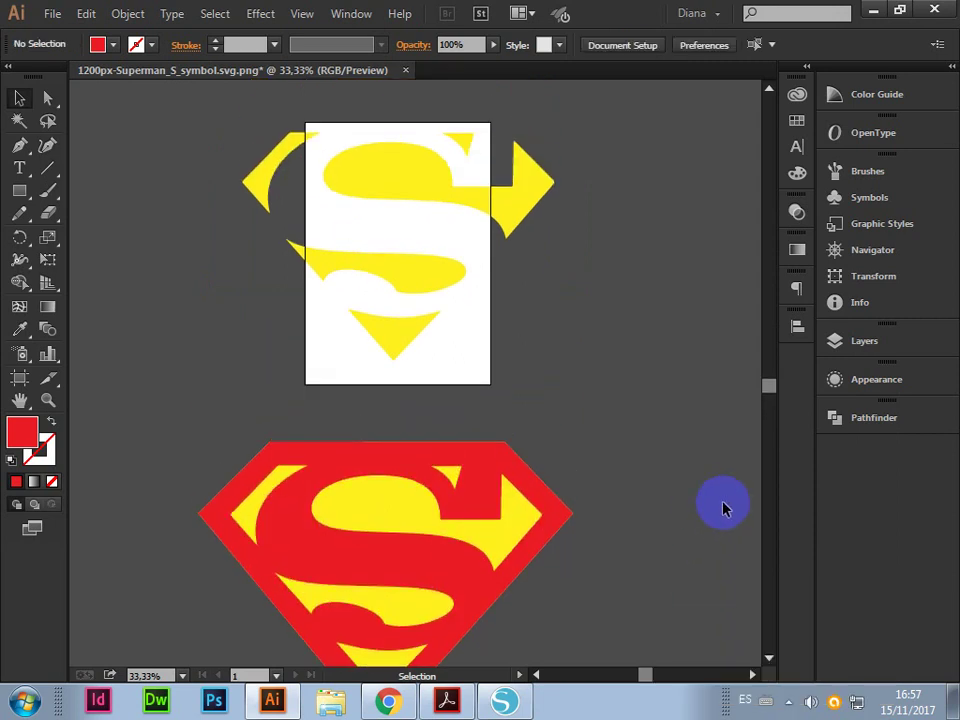
pyautogui.scroll(-2, 623, 619)
# Slightly resize the yellow silhouette and align the red shield exactly over it
pyautogui.click(519, 473)
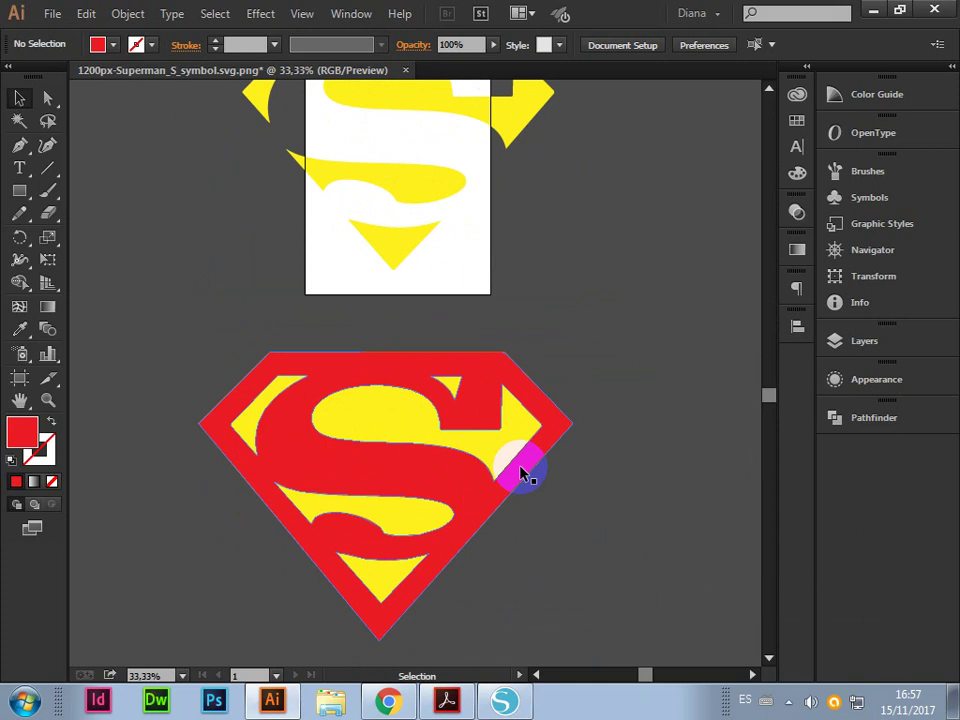
pyautogui.moveTo(519, 473); pyautogui.dragTo(654, 459)
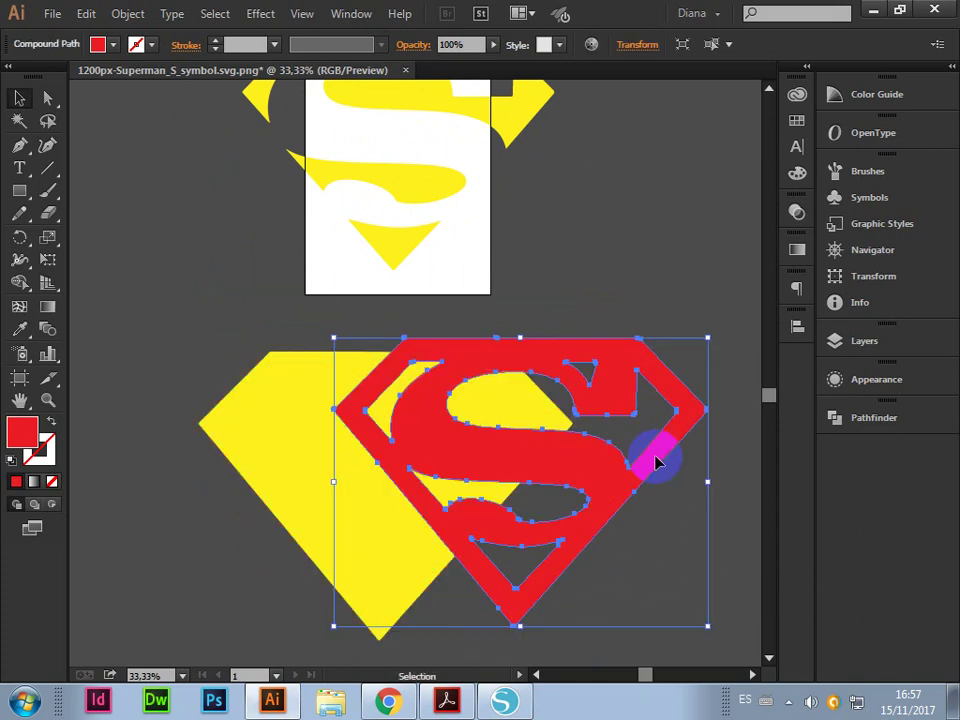
pyautogui.moveTo(566, 456); pyautogui.dragTo(430, 467)
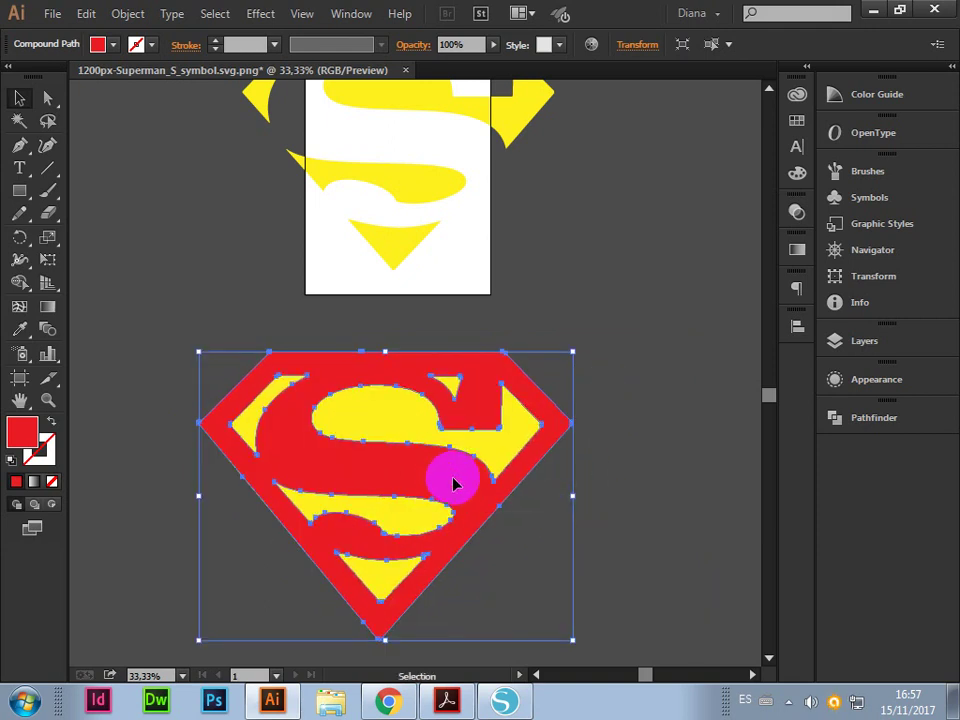
pyautogui.moveTo(447, 480); pyautogui.dragTo(626, 476)
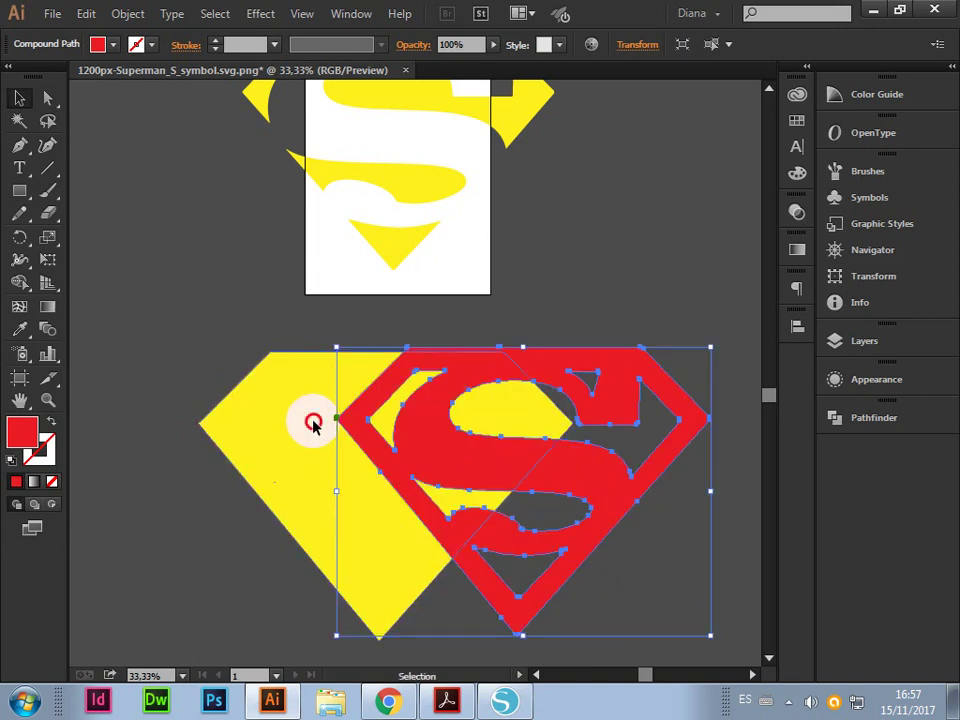
pyautogui.click(315, 424)
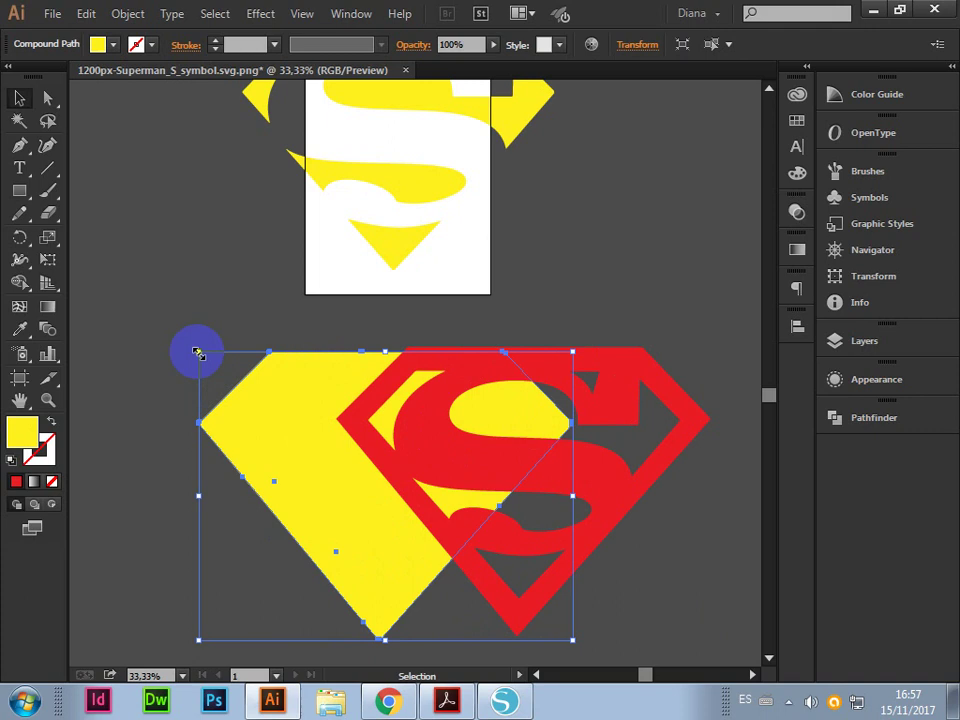
pyautogui.moveTo(197, 352); pyautogui.dragTo(201, 352)
pyautogui.click(703, 399)
pyautogui.moveTo(662, 382); pyautogui.dragTo(513, 342)
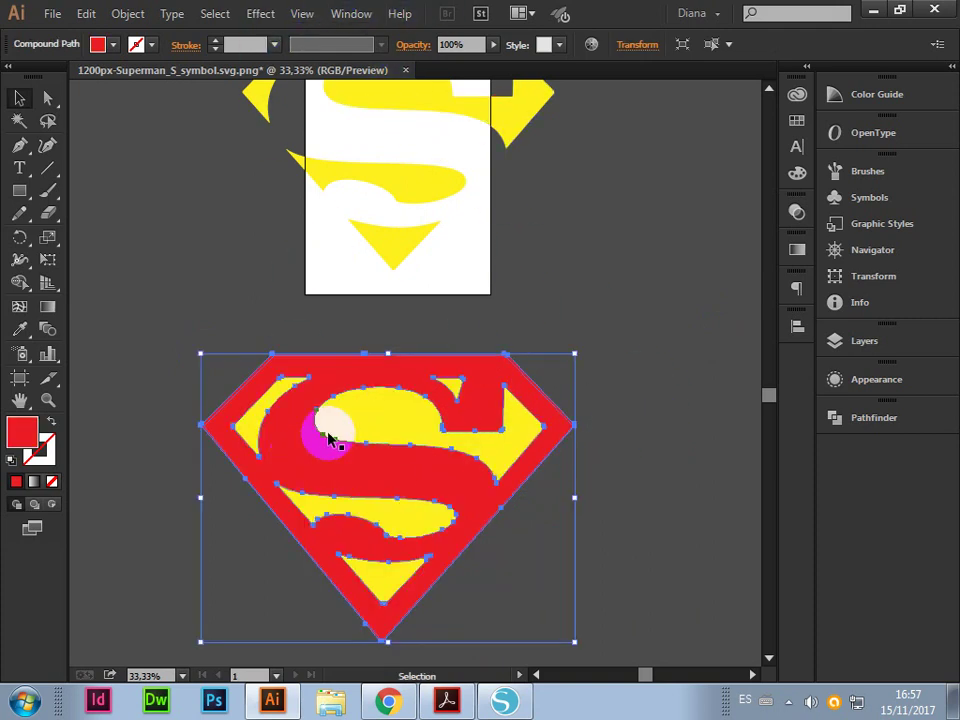
pyautogui.scroll(1, 328, 438)
pyautogui.scroll(2, 325, 435)
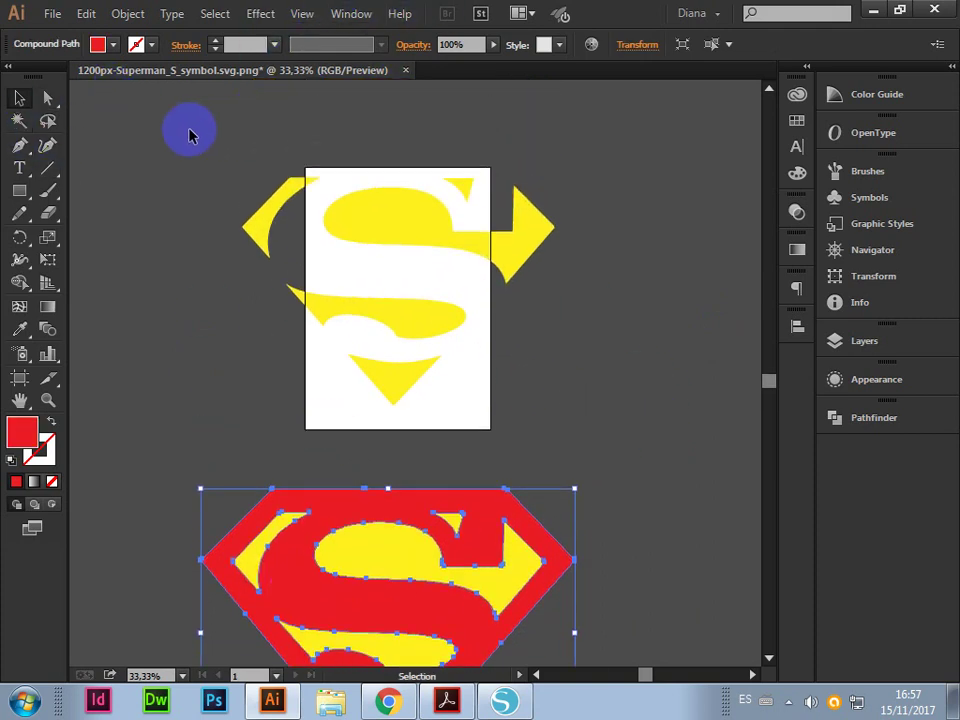
# Select the yellow S pieces and move the red S aside to reveal the yellow shape
pyautogui.click(577, 413)
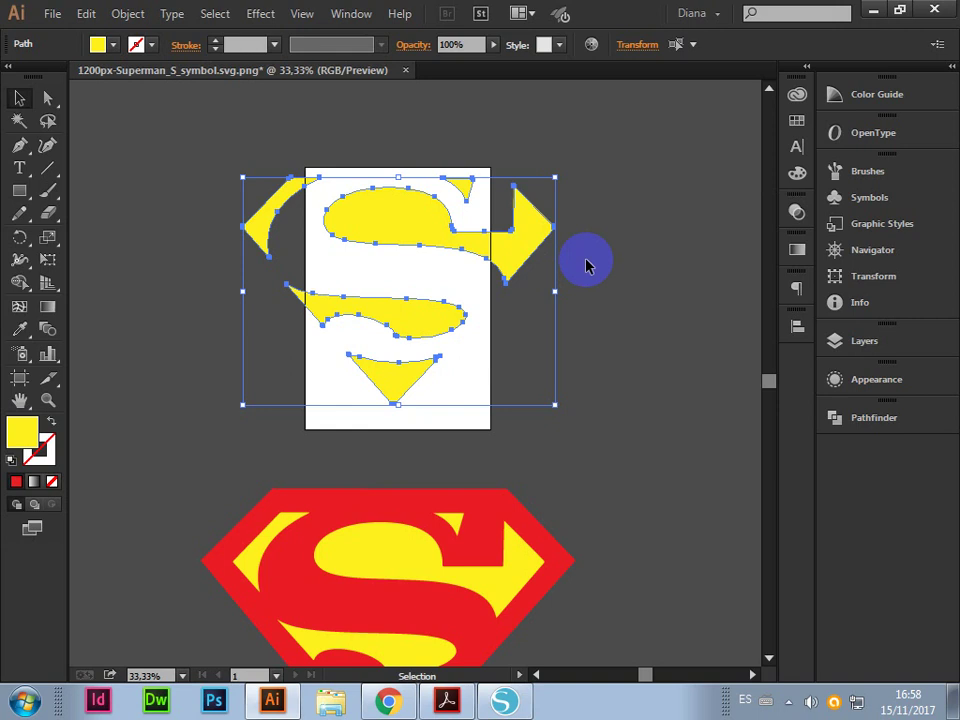
pyautogui.scroll(-1, 558, 260)
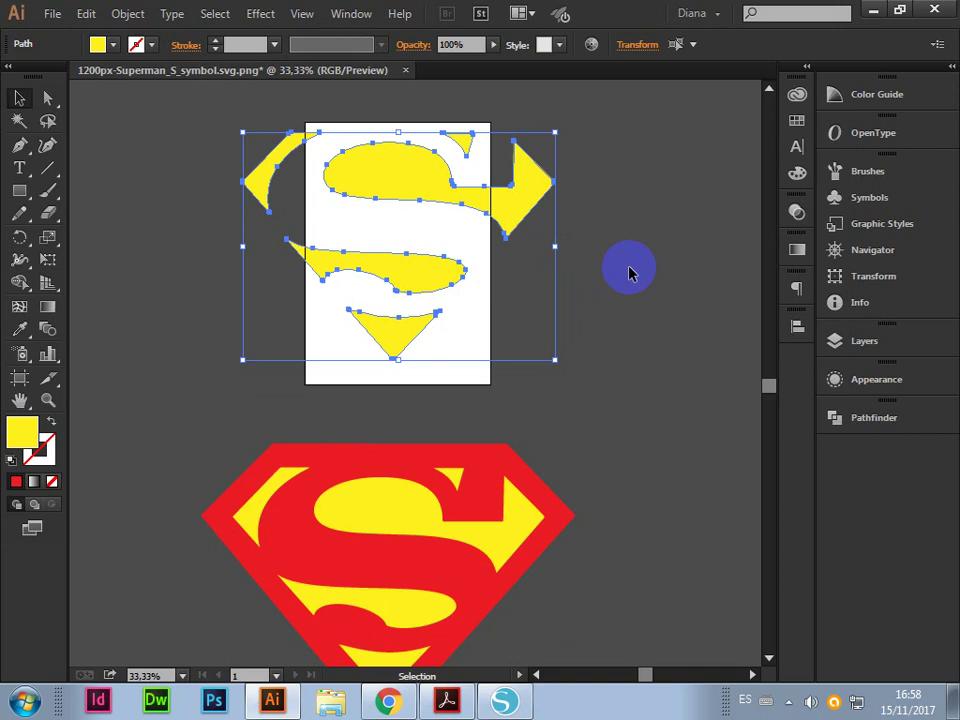
pyautogui.scroll(-2, 610, 535)
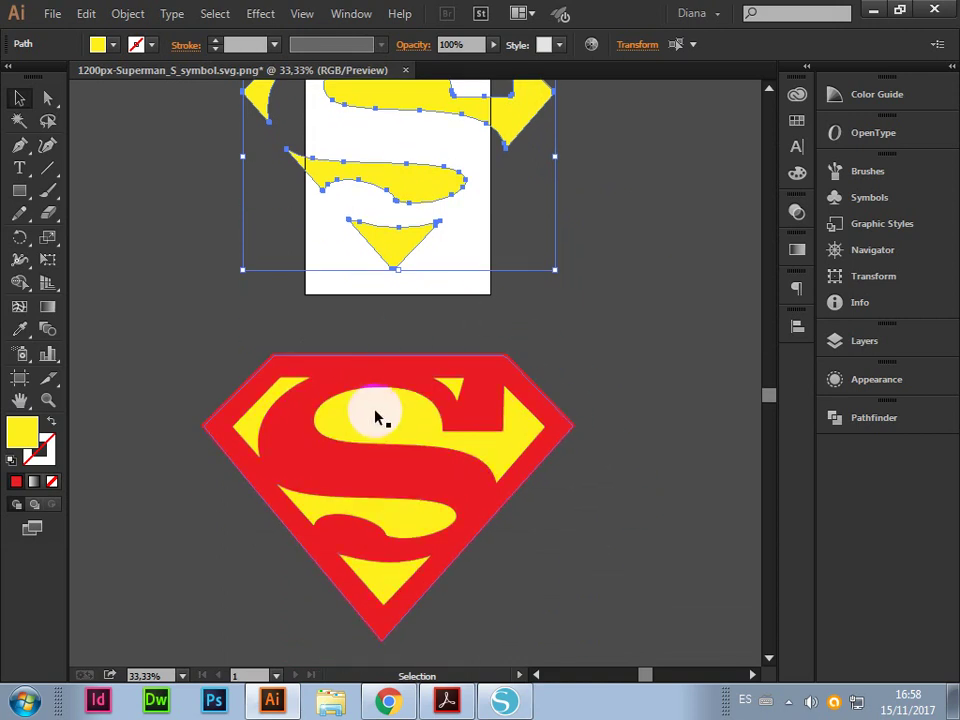
pyautogui.moveTo(376, 417); pyautogui.dragTo(540, 404)
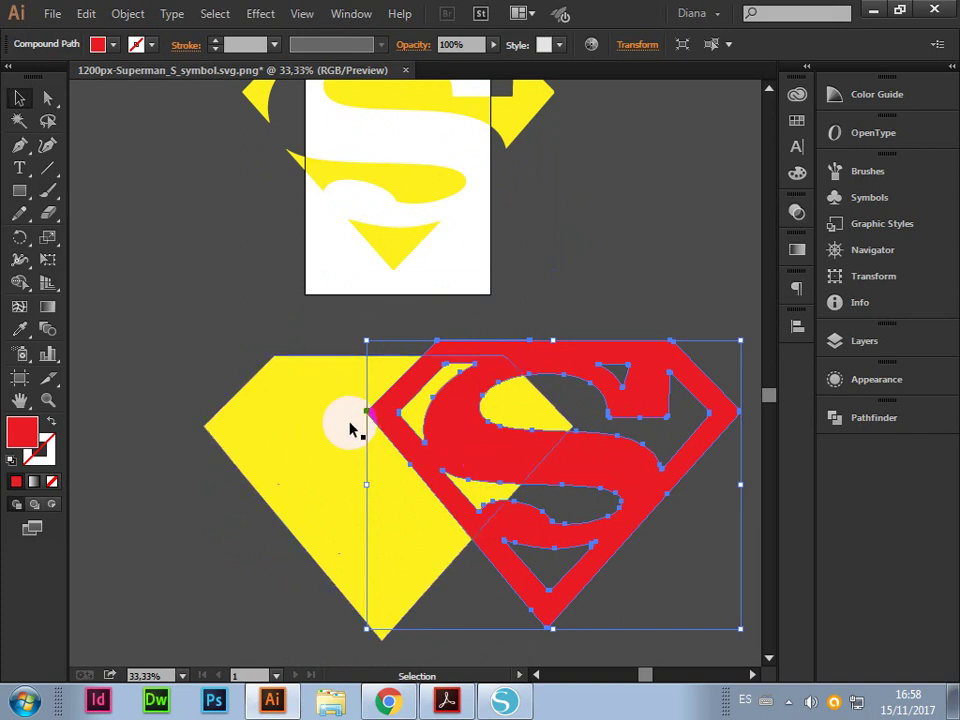
pyautogui.scroll(2, 590, 528)
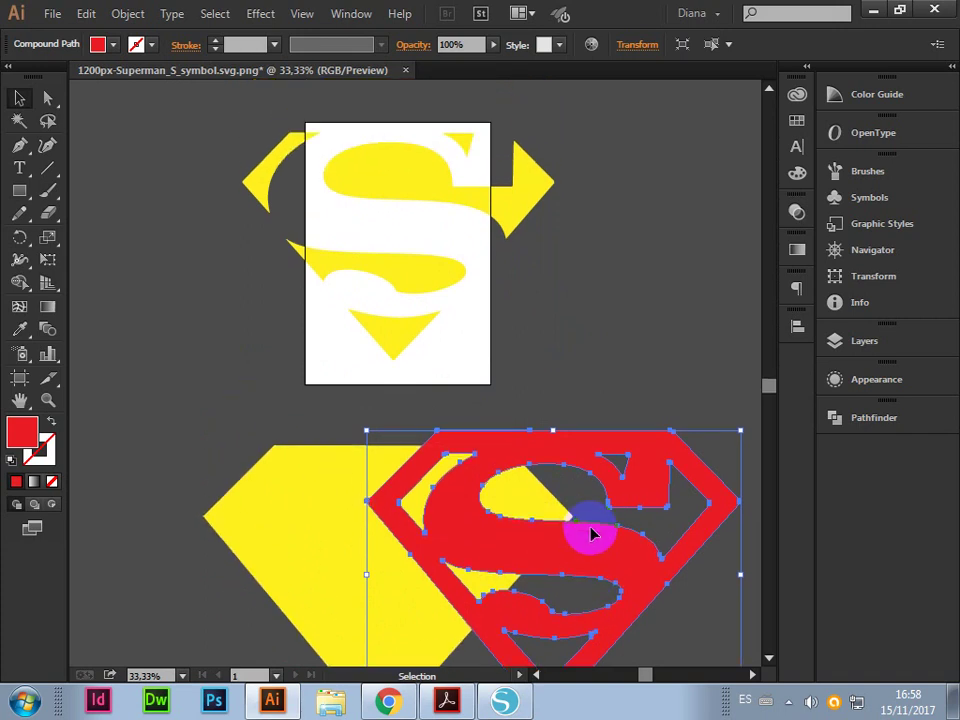
pyautogui.scroll(1, 591, 535)
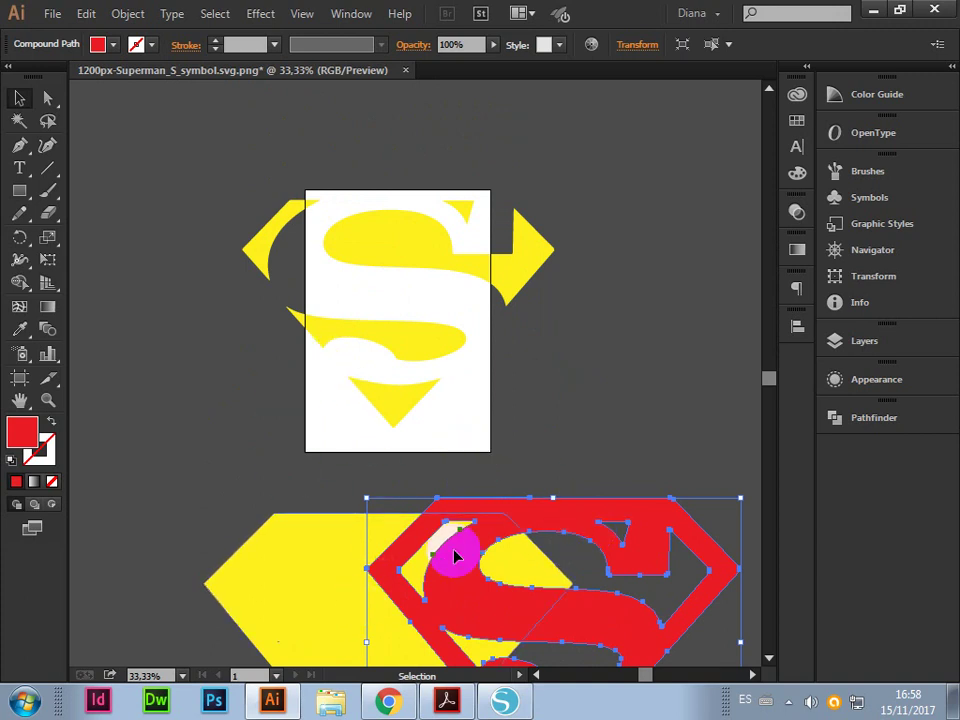
pyautogui.click(527, 514)
pyautogui.click(606, 523)
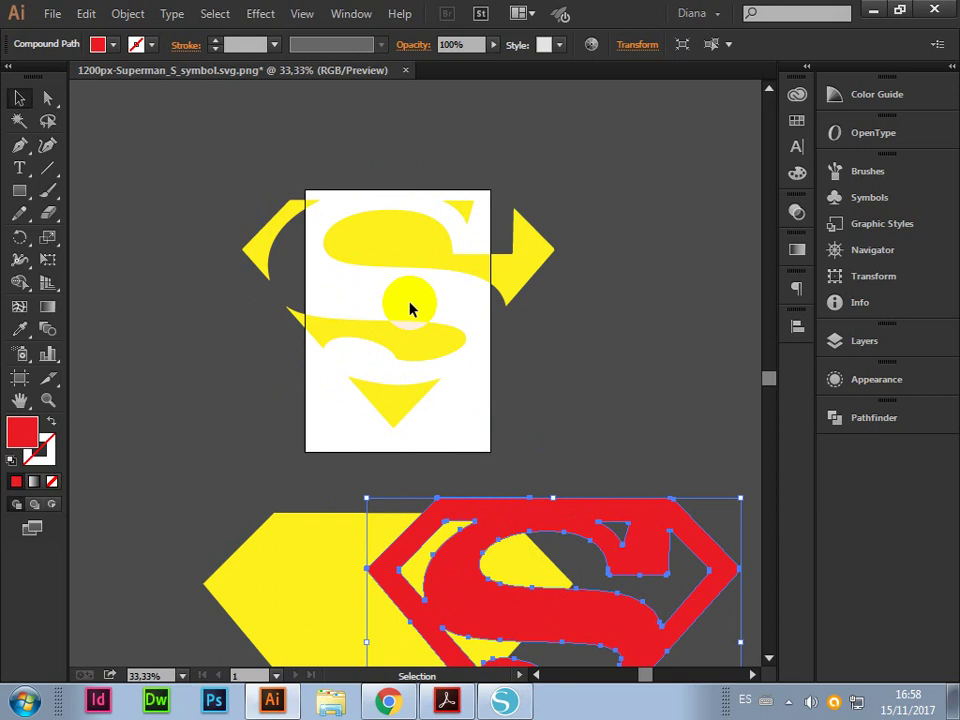
# Undo twice to put the red S back over the yellow emblem
pyautogui.scroll(-5, 432, 318)
pyautogui.scroll(-2, 432, 318)
pyautogui.scroll(3, 432, 318)
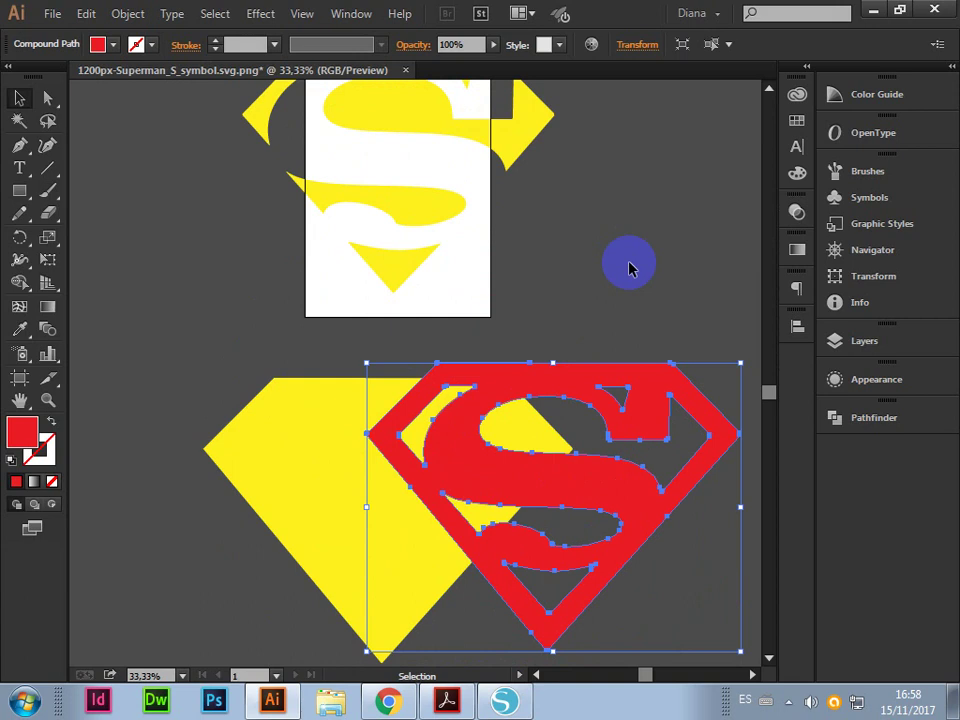
pyautogui.hotkey('ctrl', 'z')
pyautogui.scroll(2, 628, 268)
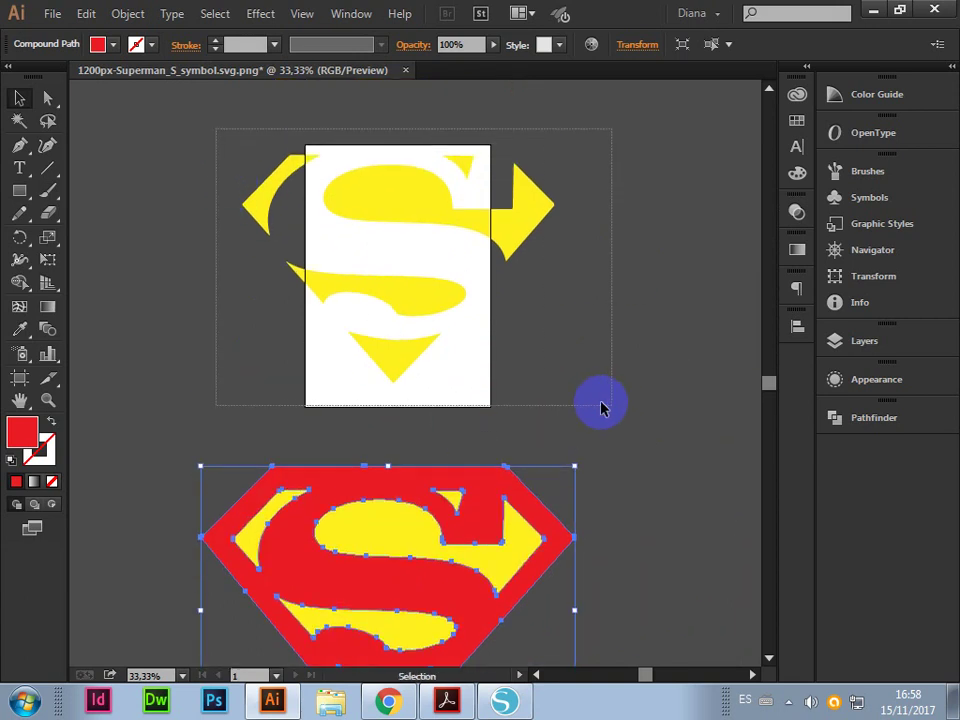
pyautogui.hotkey('ctrl', 'z')
pyautogui.hotkey('ctrl', 'z')
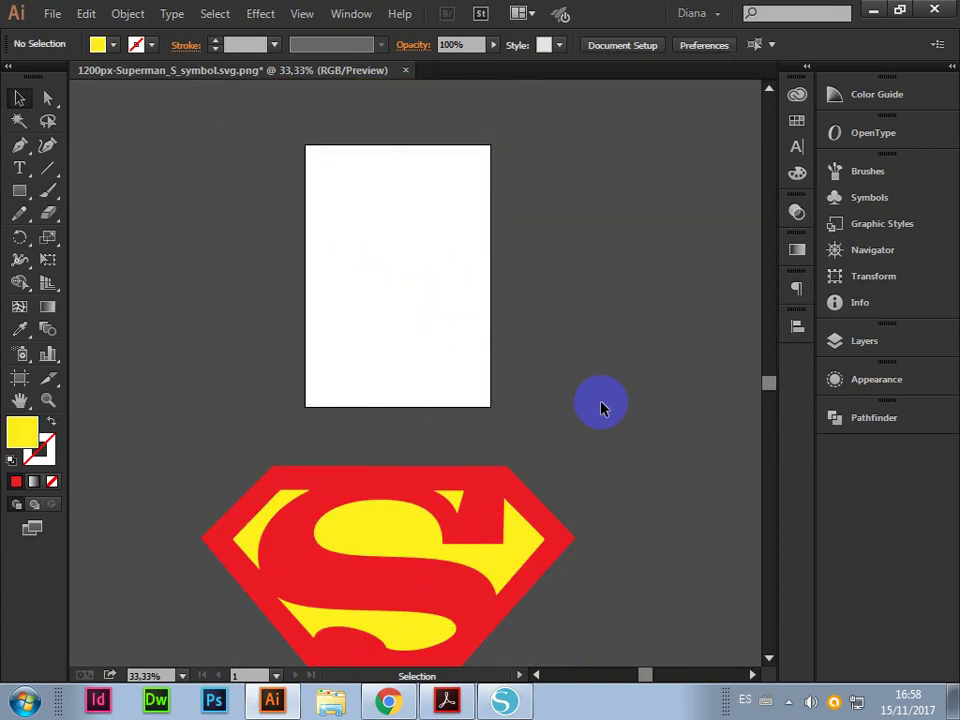
pyautogui.scroll(-3, 612, 507)
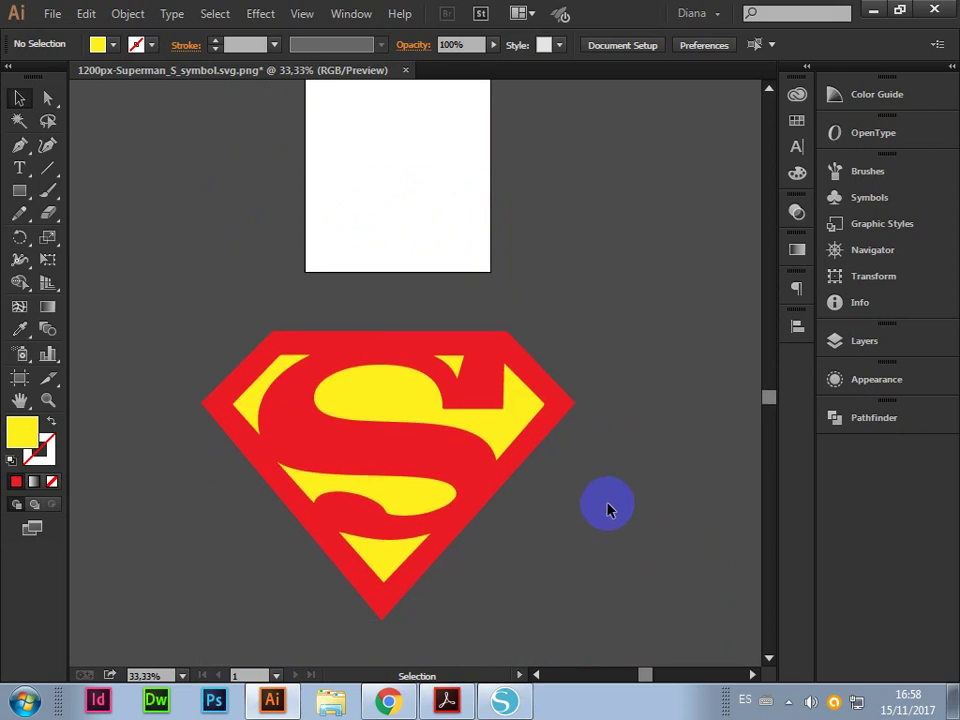
pyautogui.moveTo(296, 344)
pyautogui.mouseDown()
pyautogui.moveTo(370, 346)
pyautogui.moveTo(300, 343)
pyautogui.moveTo(298, 355)
pyautogui.moveTo(308, 356)
pyautogui.mouseUp()
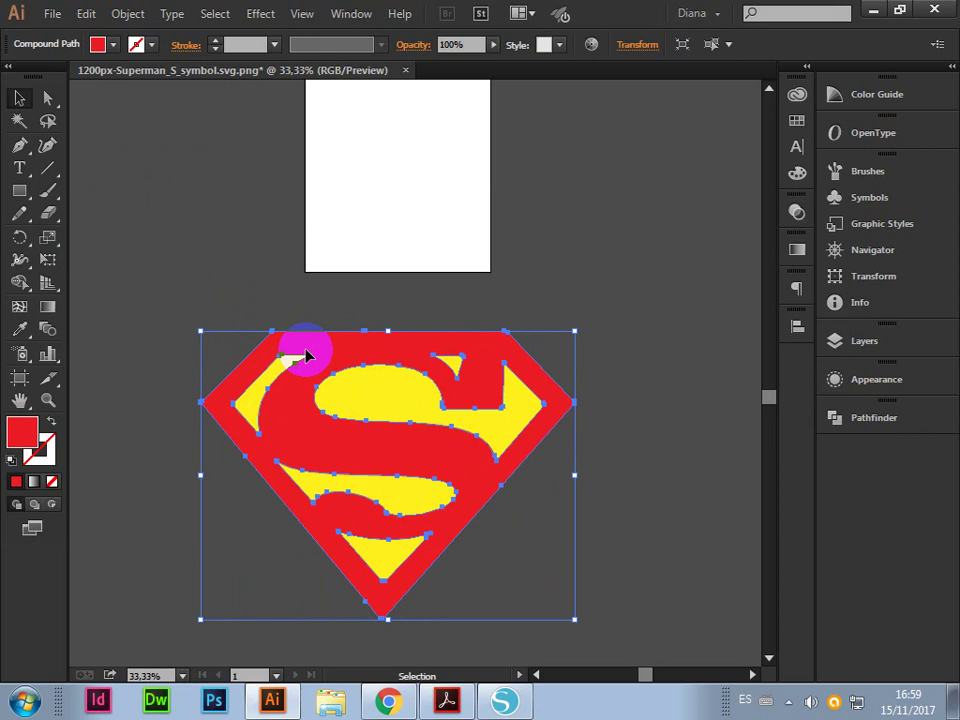
pyautogui.click(302, 13)
pyautogui.click(369, 31)
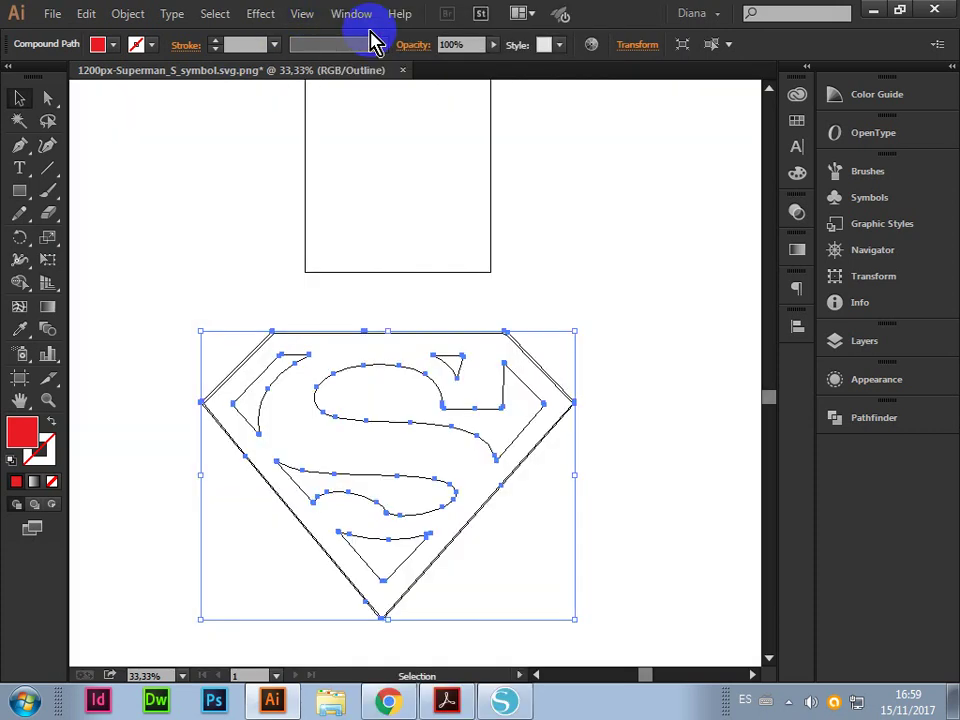
pyautogui.click(595, 327)
pyautogui.press('z')
pyautogui.moveTo(192, 311); pyautogui.dragTo(650, 590)
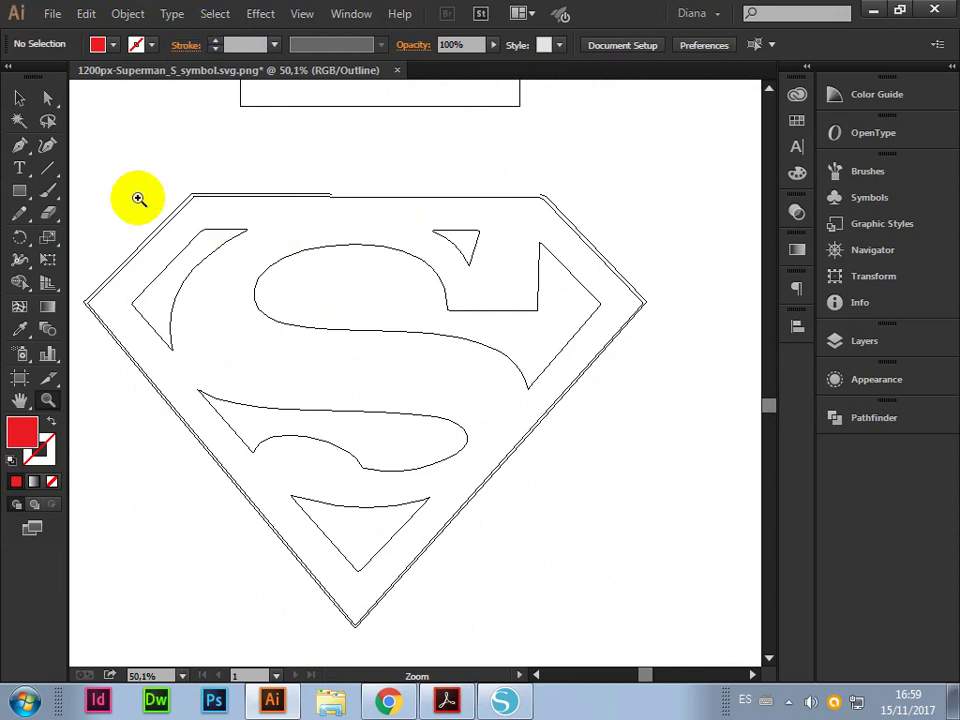
pyautogui.click(300, 14)
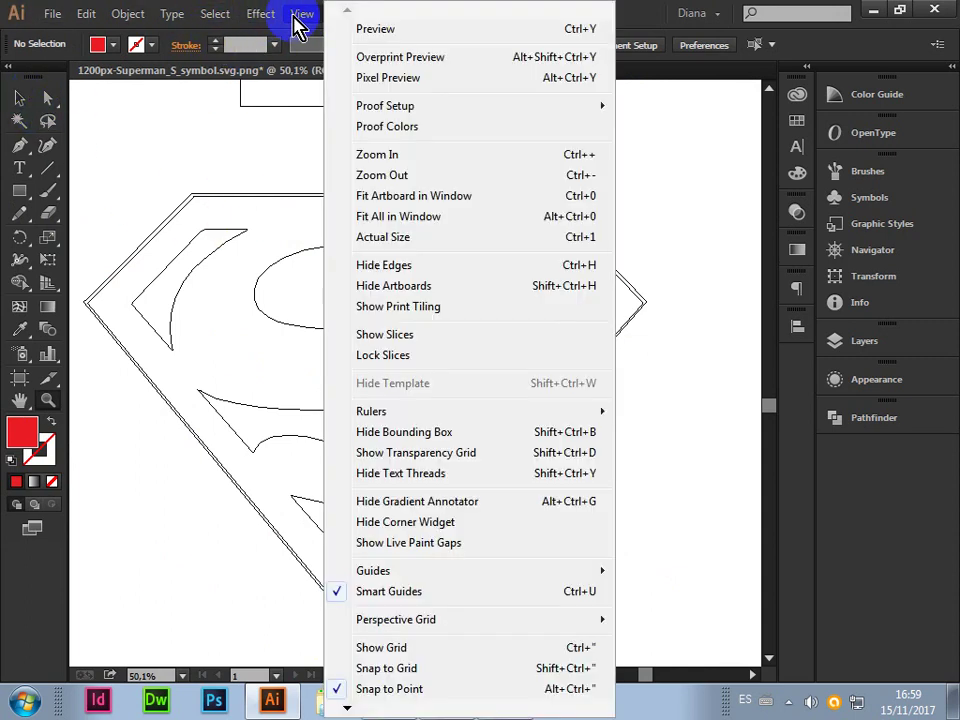
pyautogui.click(379, 30)
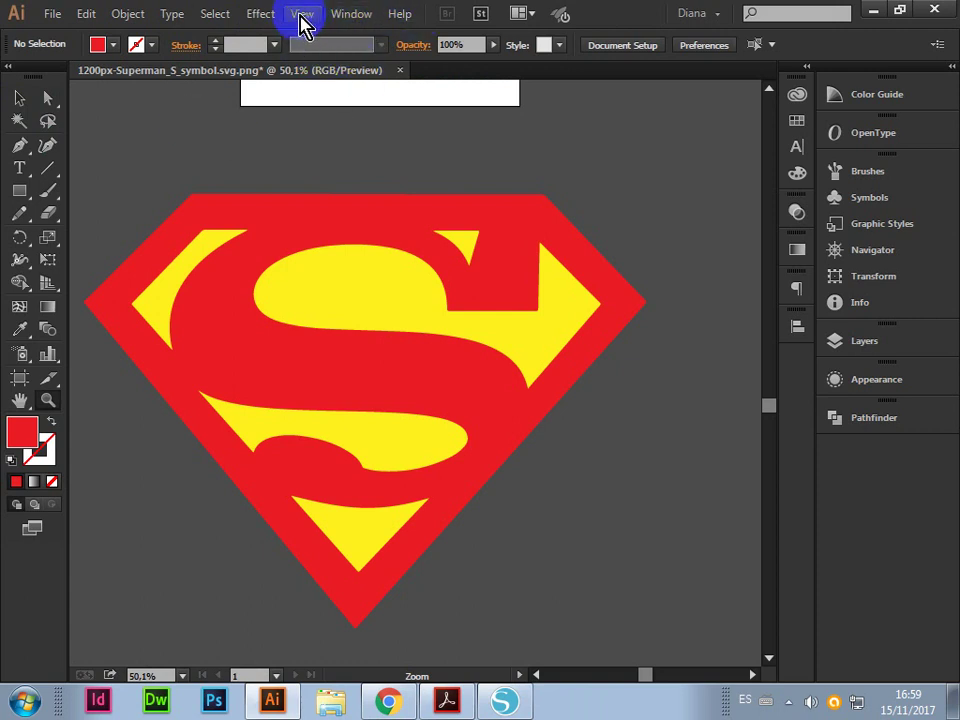
pyautogui.click(303, 14)
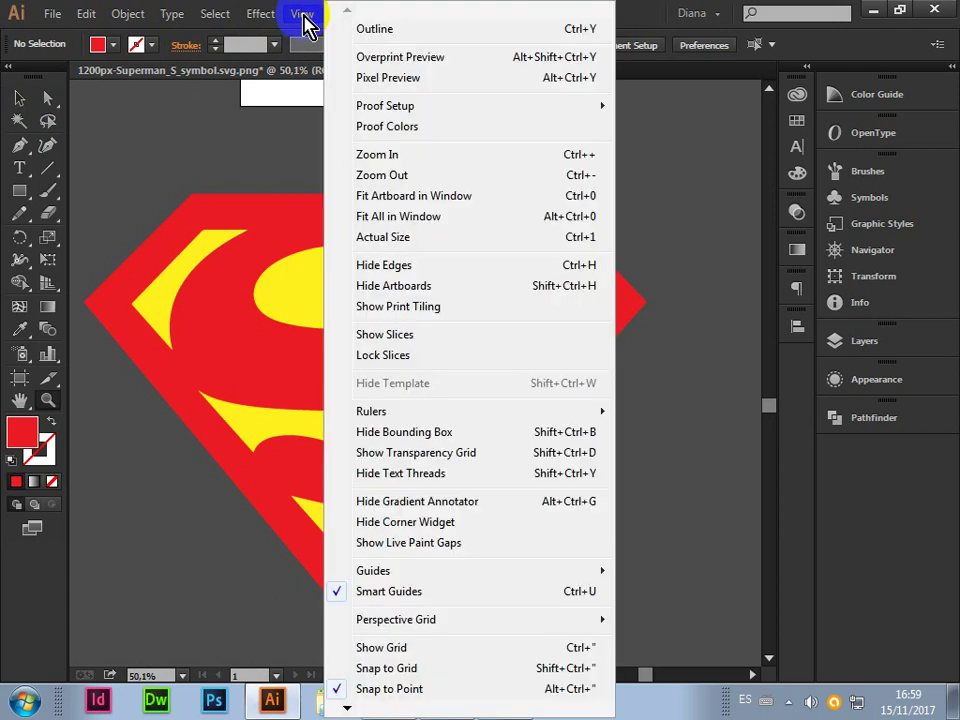
pyautogui.click(303, 14)
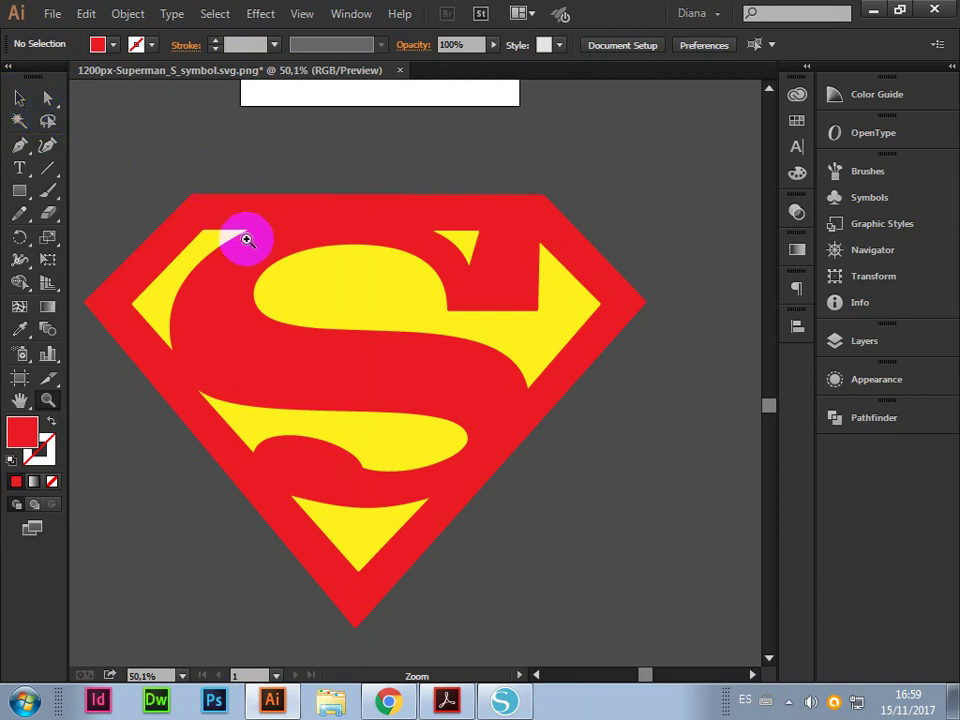
pyautogui.click(328, 236)
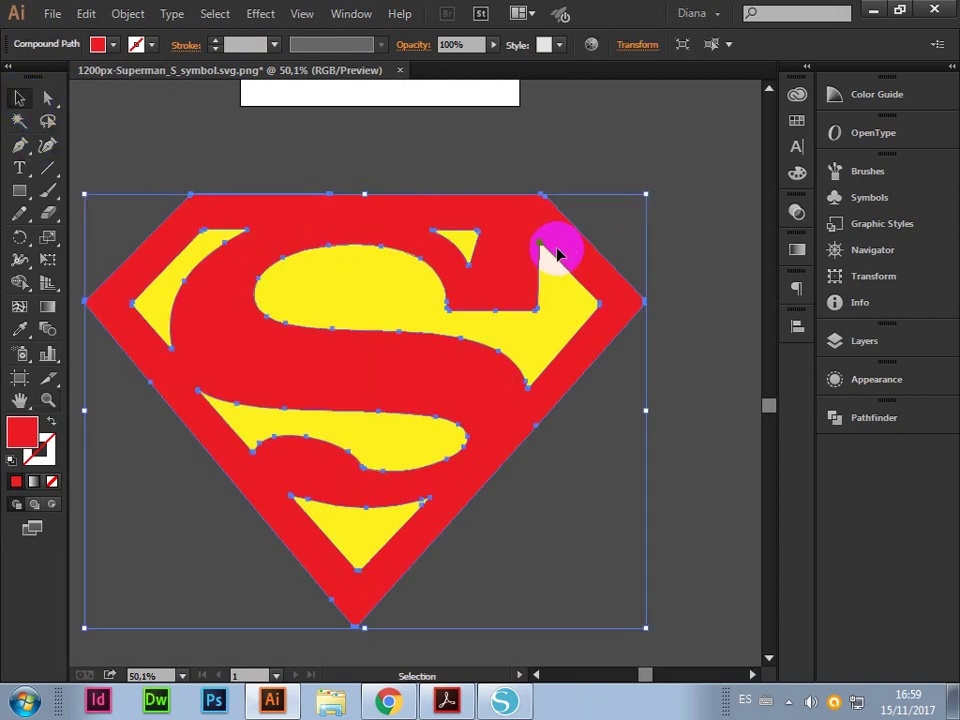
# Set the red shield's opacity to 38% after trying 45% and 29%
pyautogui.click(798, 214)
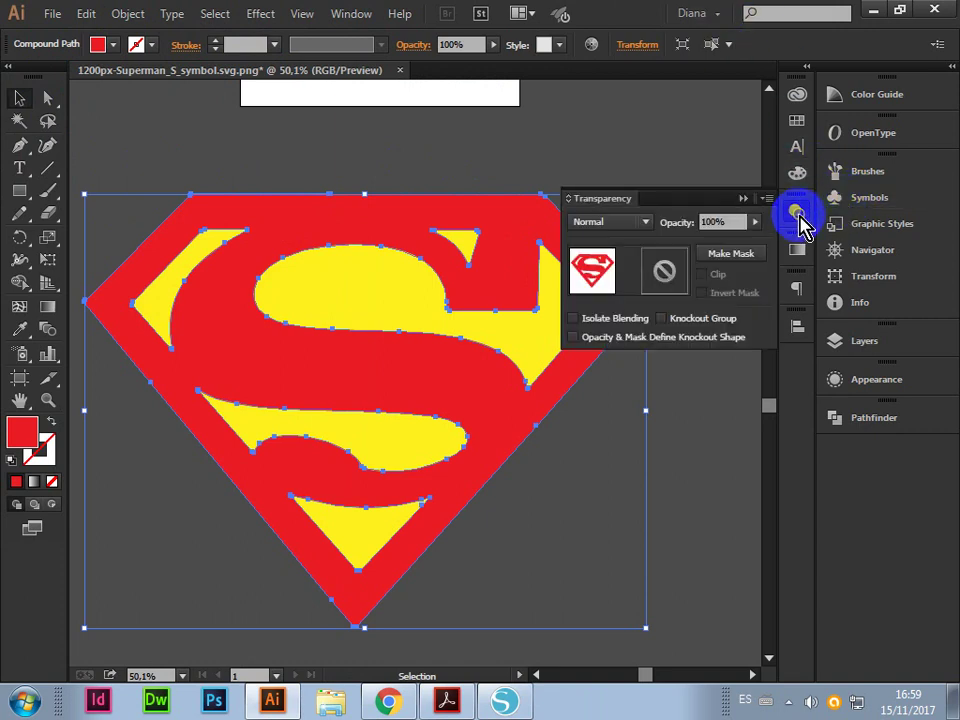
pyautogui.click(731, 256)
pyautogui.click(728, 226)
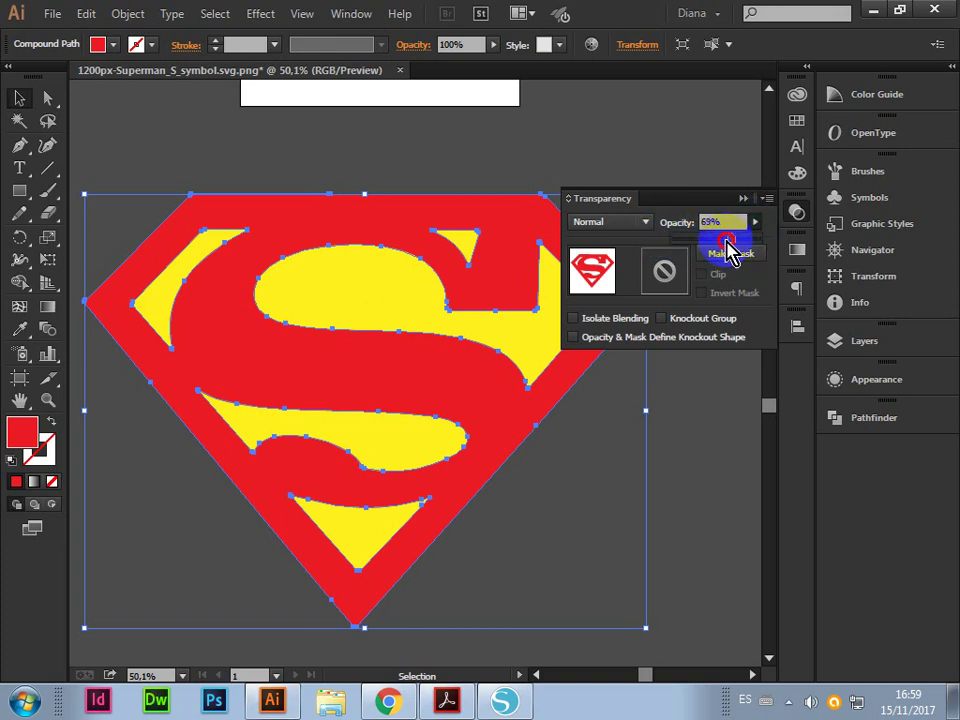
pyautogui.press('Return')
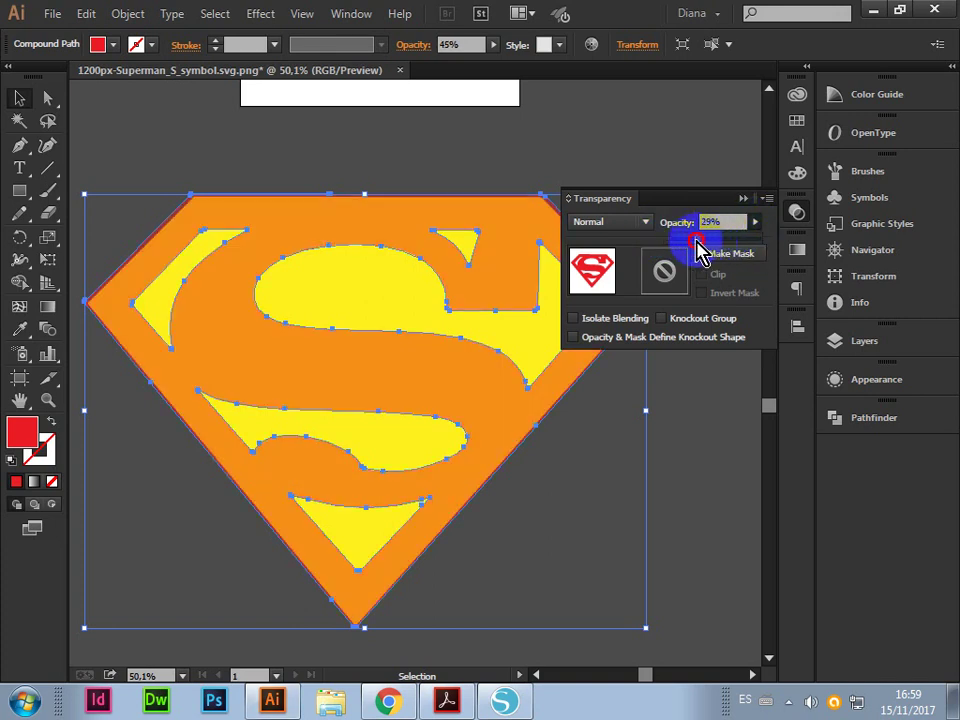
pyautogui.press('Return')
pyautogui.press('Return')
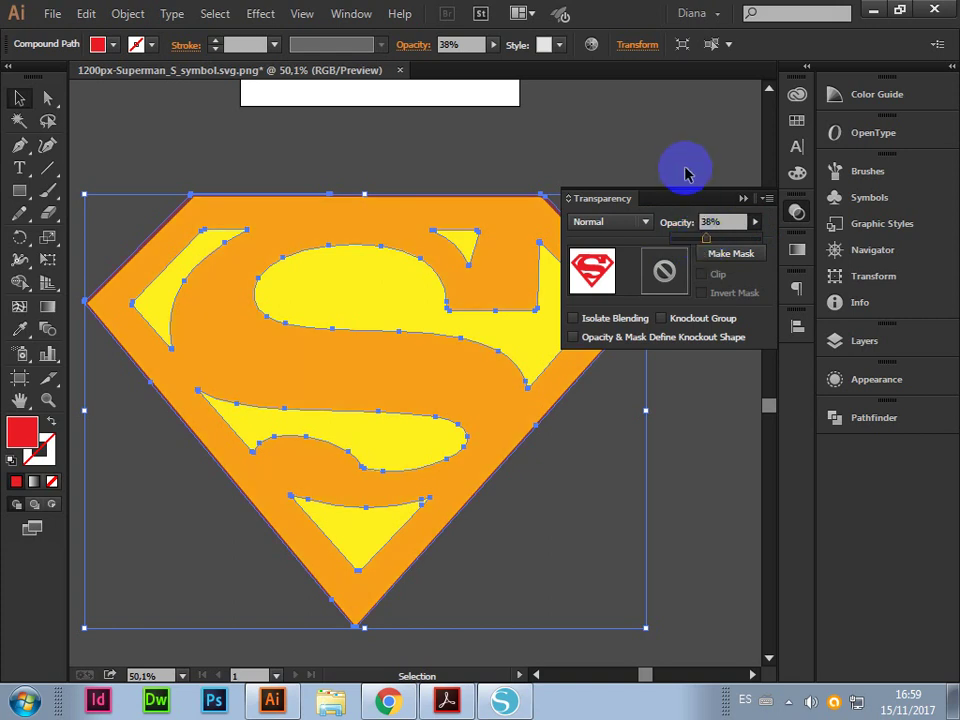
pyautogui.click(686, 160)
pyautogui.click(695, 340)
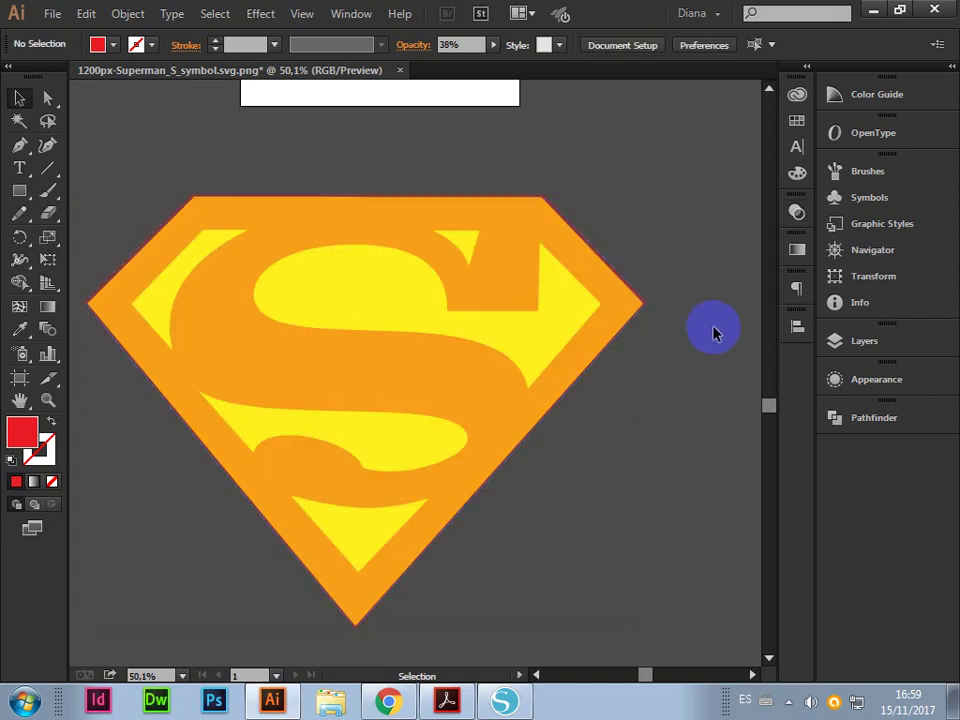
pyautogui.click(376, 305)
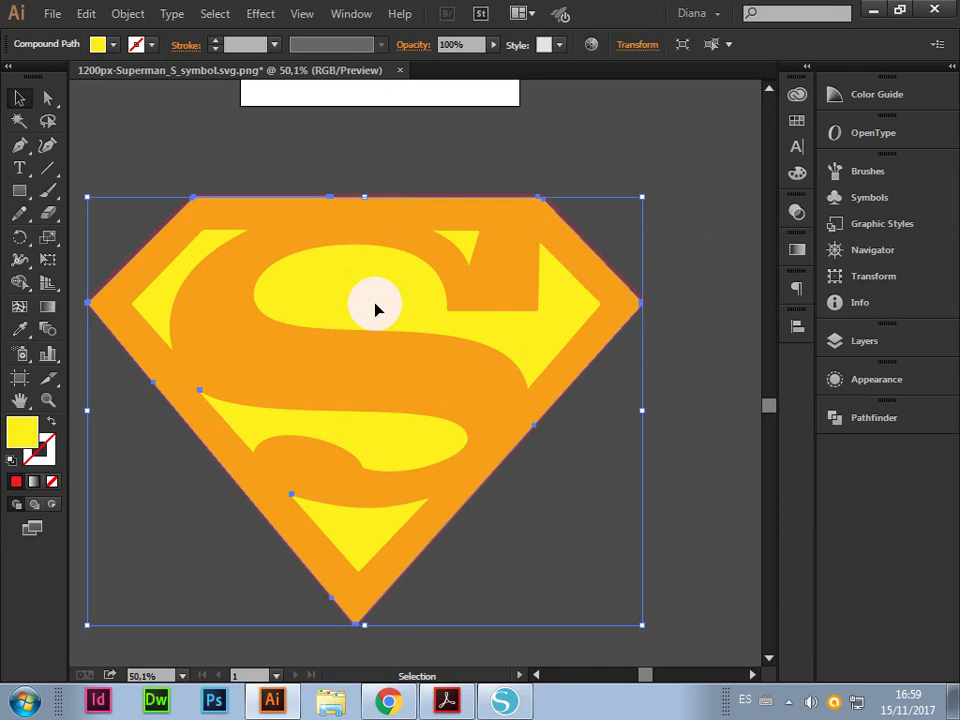
# Zoom in to inspect the shield's top edge, then zoom back out
pyautogui.press('z')
pyautogui.moveTo(145, 168); pyautogui.dragTo(690, 542)
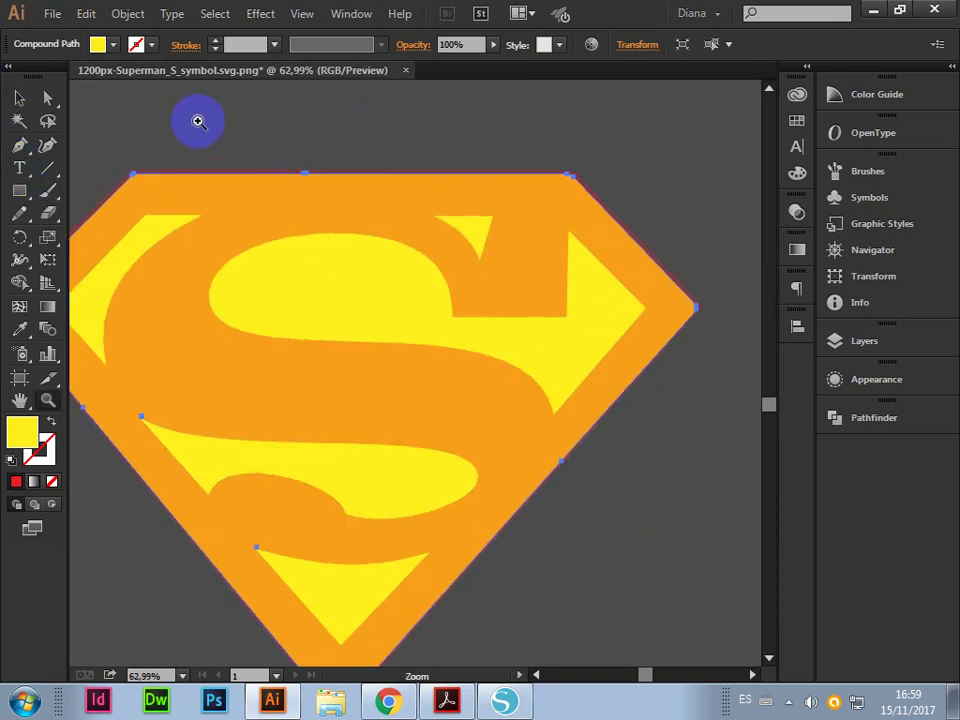
pyautogui.moveTo(186, 122); pyautogui.dragTo(471, 330)
pyautogui.moveTo(496, 227); pyautogui.dragTo(572, 311)
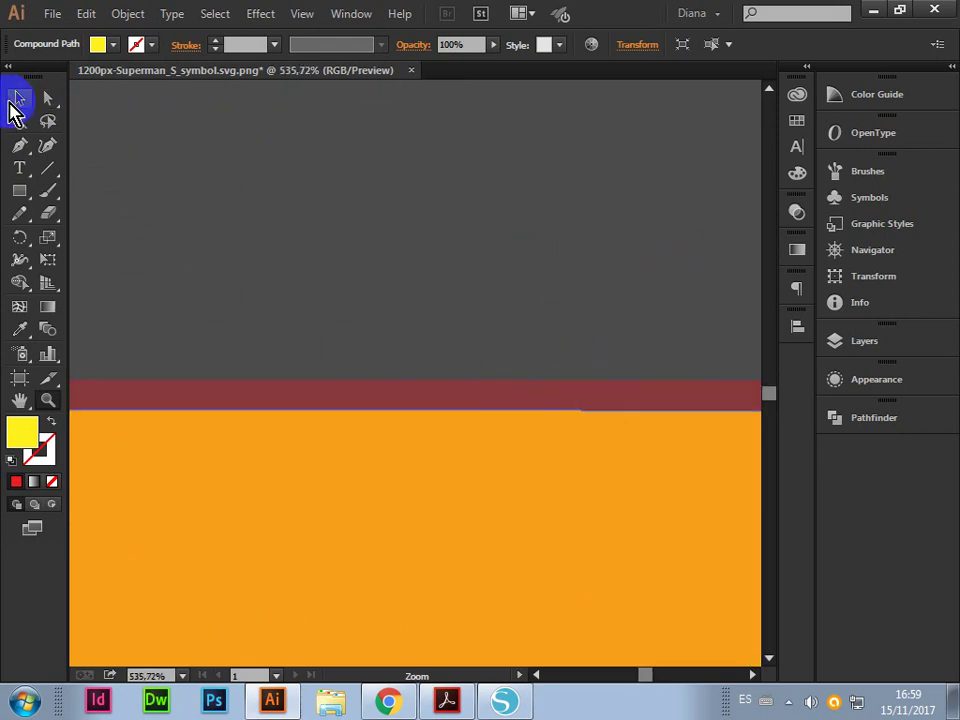
pyautogui.scroll(-2, 428, 510)
pyautogui.scroll(-1, 428, 505)
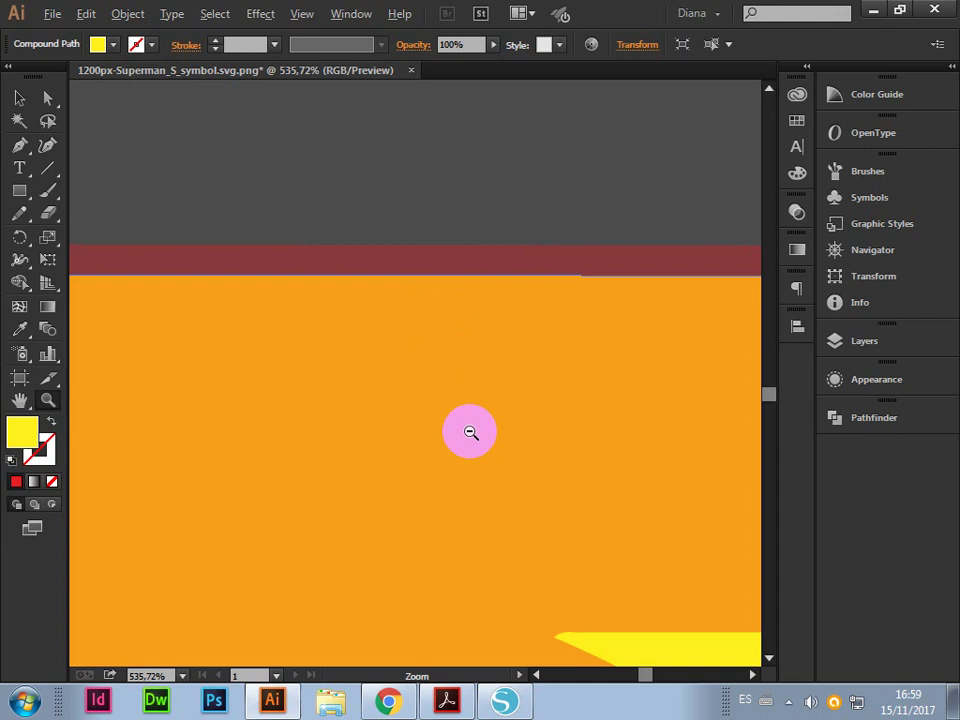
pyautogui.keyDown('alt'); pyautogui.click(589, 400); pyautogui.keyUp('alt')
pyautogui.keyDown('alt'); pyautogui.click(615, 452); pyautogui.keyUp('alt')
pyautogui.keyDown('alt'); pyautogui.click(390, 516); pyautogui.keyUp('alt')
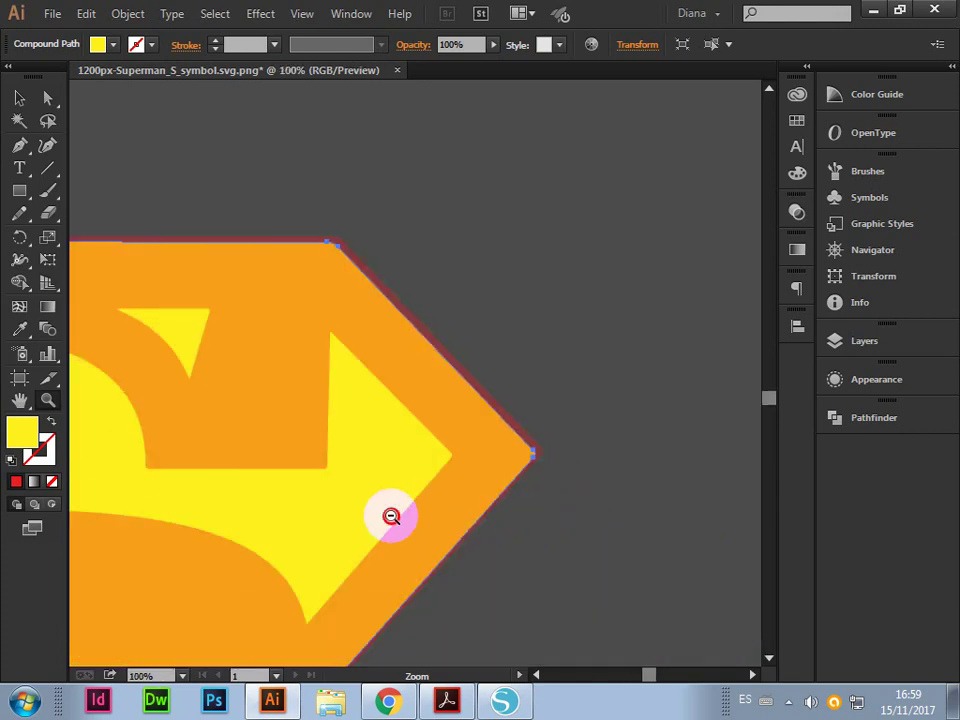
pyautogui.keyDown('alt'); pyautogui.click(246, 549); pyautogui.keyUp('alt')
pyautogui.click(538, 676)
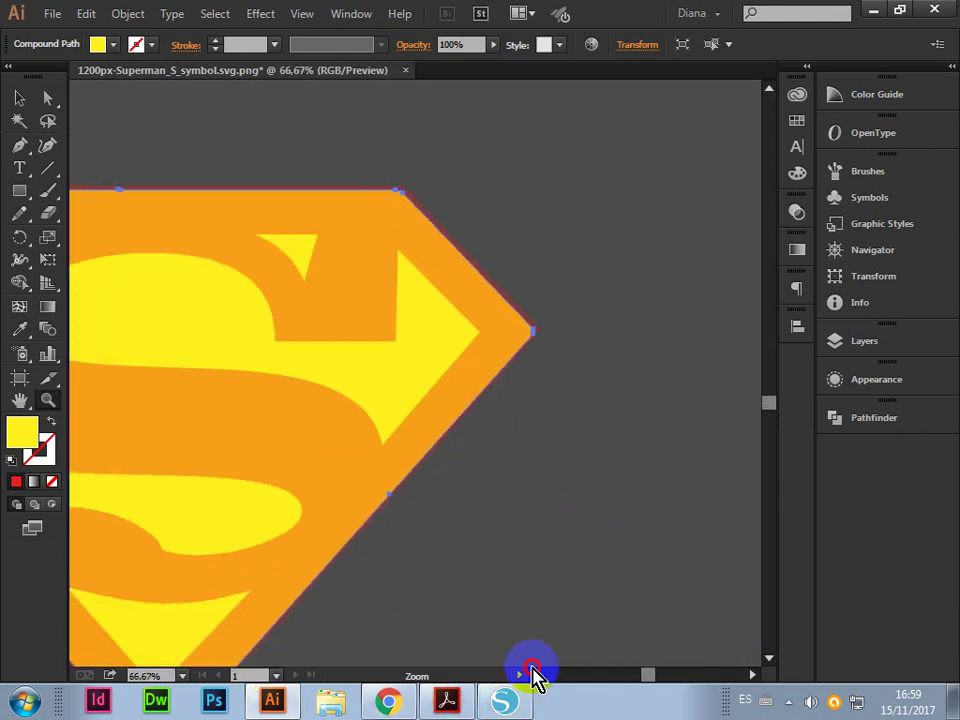
pyautogui.scroll(-2, 287, 480)
pyautogui.scroll(-2, 248, 449)
# Shrink the shield very slightly, reframe the view, and select the shield compound path
pyautogui.click(19, 98)
pyautogui.click(350, 420)
pyautogui.click(505, 620)
pyautogui.click(289, 461)
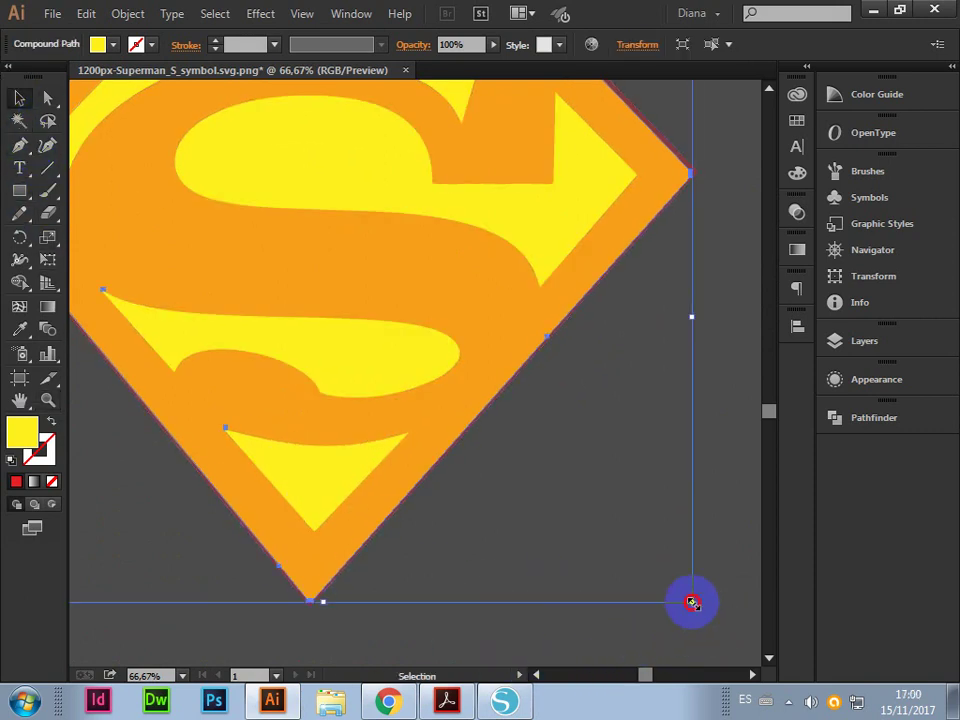
pyautogui.moveTo(689, 598); pyautogui.dragTo(687, 596)
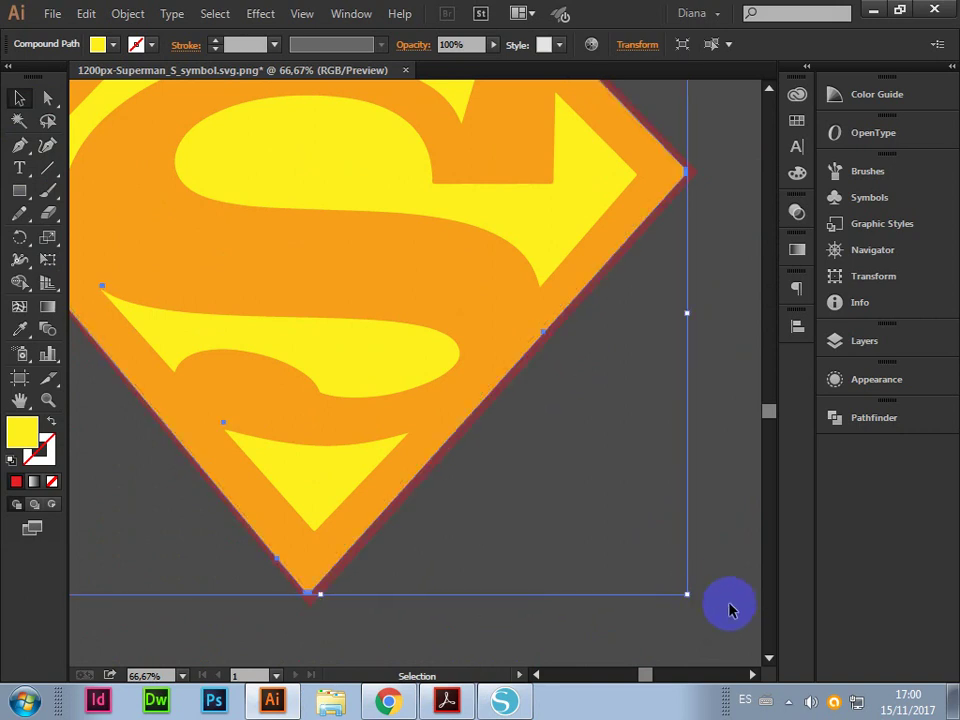
pyautogui.click(623, 485)
pyautogui.keyDown('alt'); pyautogui.click(589, 450); pyautogui.keyUp('alt')
pyautogui.keyDown('alt'); pyautogui.click(396, 339); pyautogui.keyUp('alt')
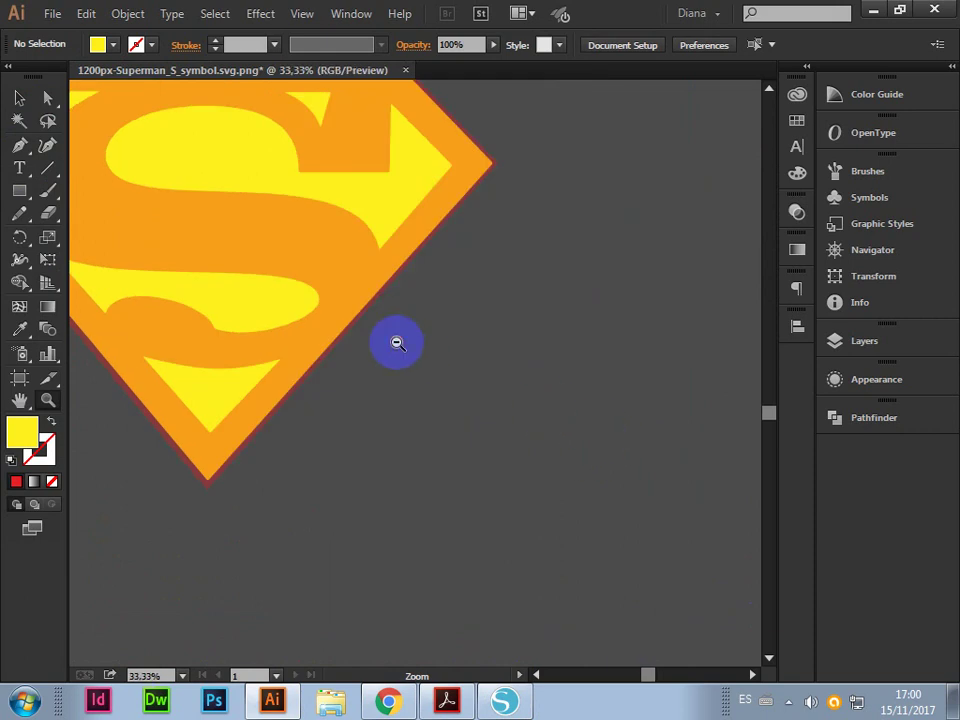
pyautogui.moveTo(118, 174); pyautogui.dragTo(561, 474)
pyautogui.click(19, 98)
pyautogui.click(227, 207)
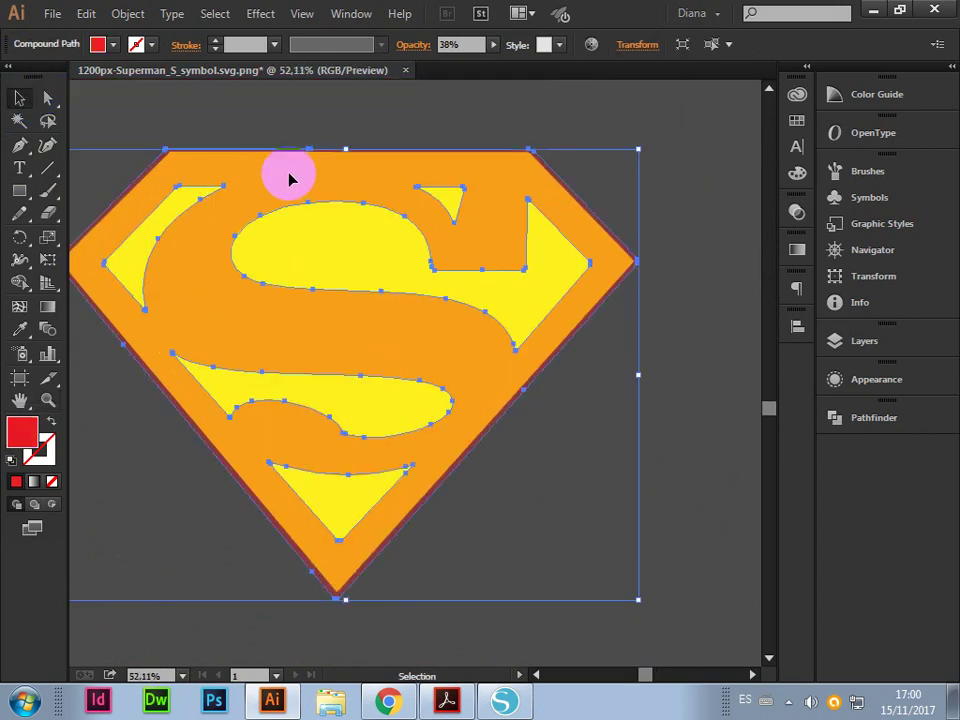
# Change the shield fill to dark blue 184F7C (hue about 208°) in the Color Picker
pyautogui.click(797, 120)
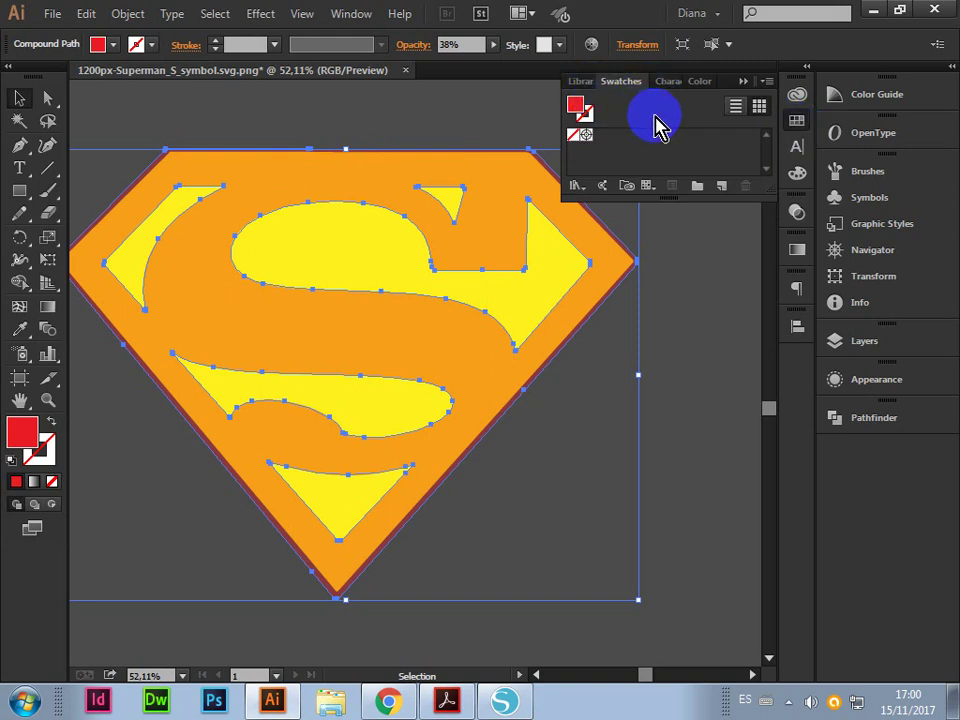
pyautogui.doubleClick(577, 105)
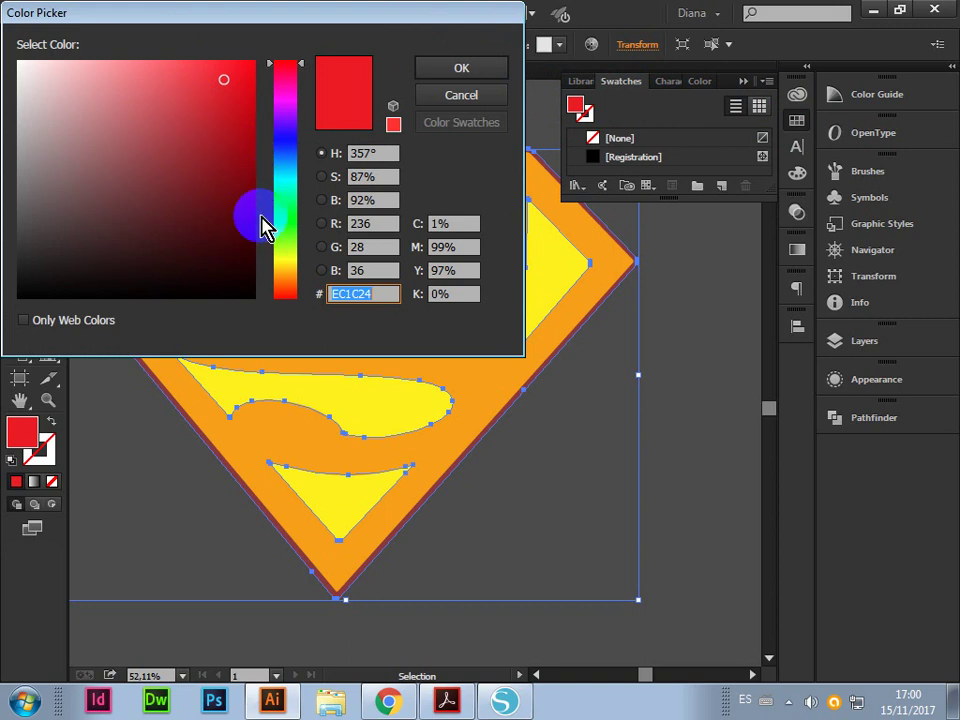
pyautogui.click(285, 146)
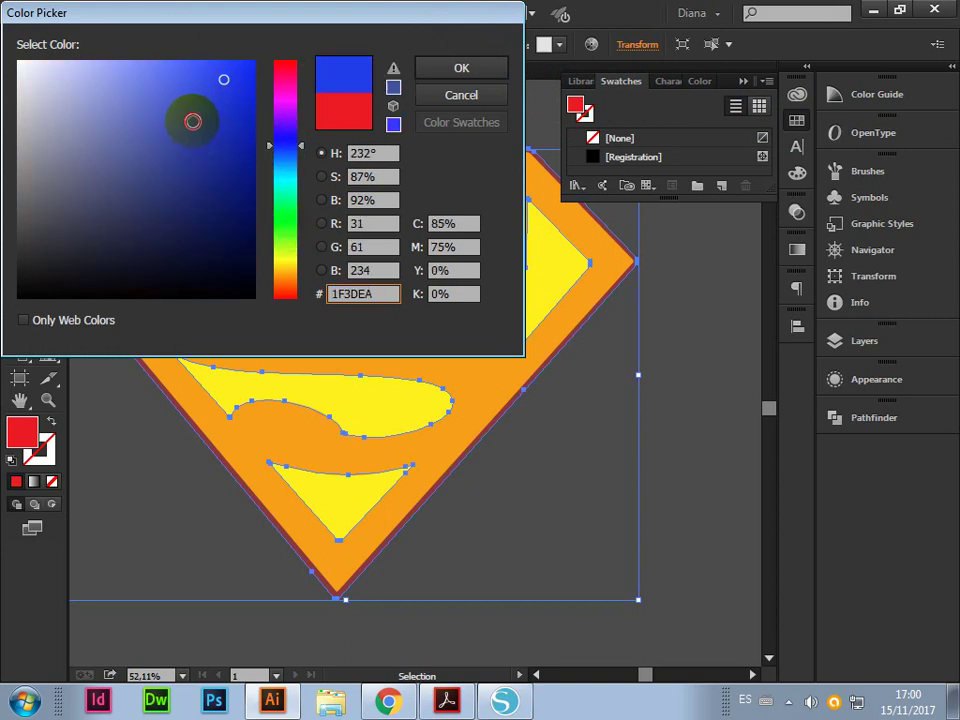
pyautogui.click(152, 155)
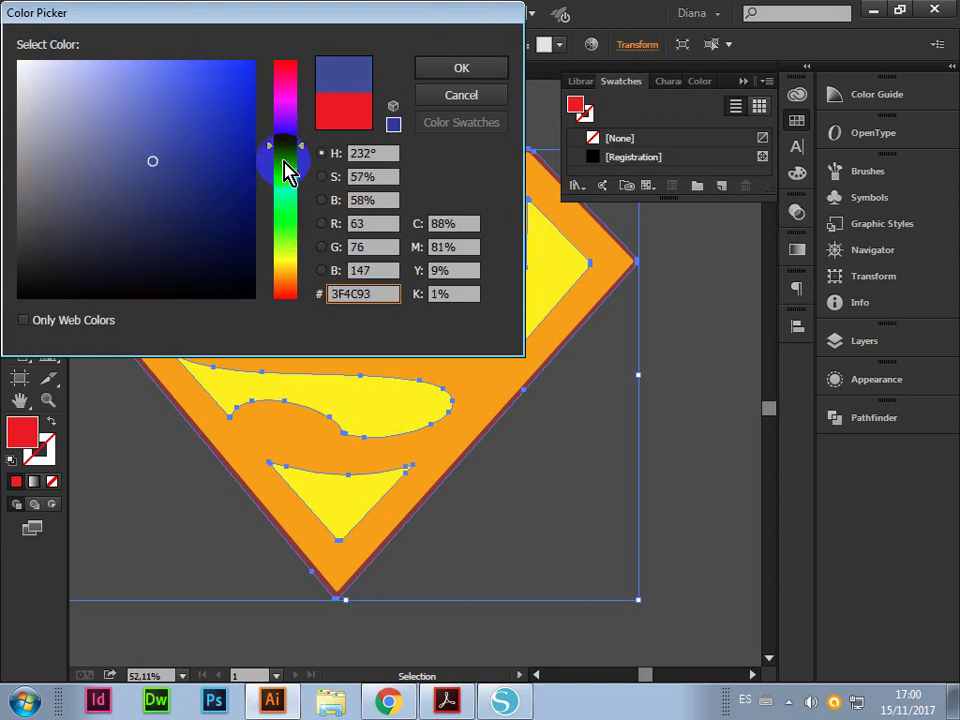
pyautogui.click(283, 160)
pyautogui.click(212, 164)
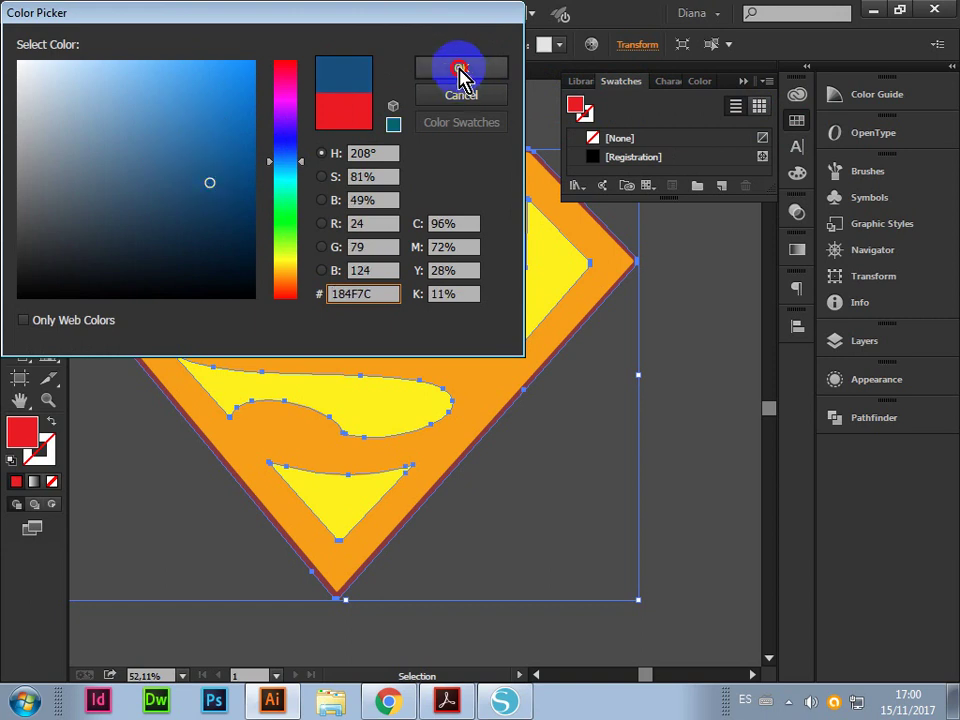
pyautogui.click(459, 68)
pyautogui.click(690, 335)
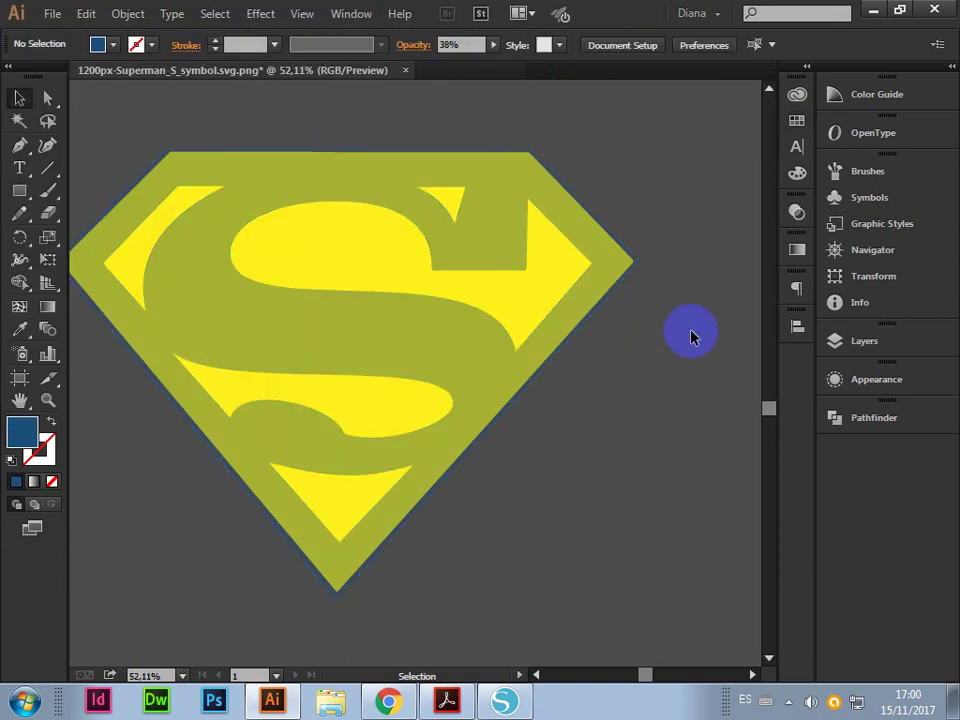
pyautogui.click(617, 235)
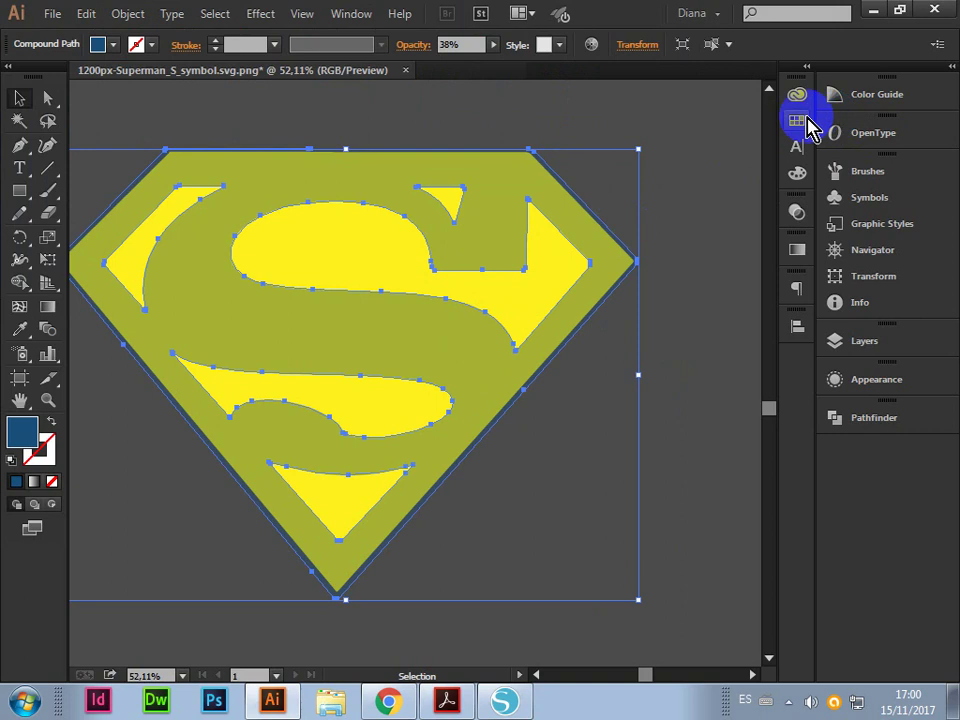
# Zoom in closely on the shield's edge, then zoom back out to the whole shield
pyautogui.press('z')
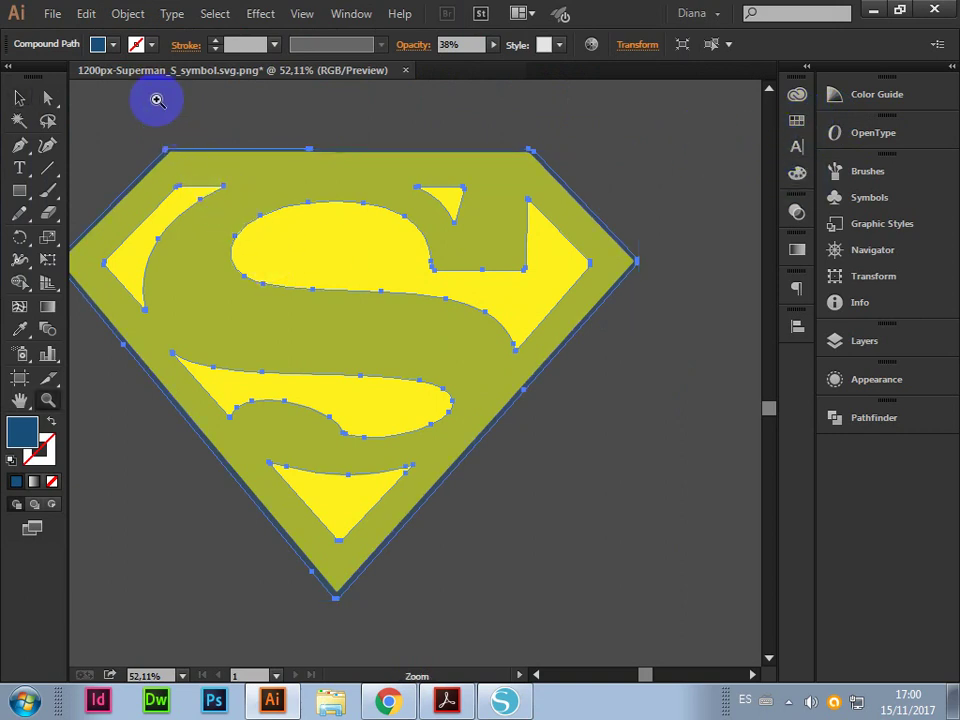
pyautogui.moveTo(157, 100); pyautogui.dragTo(347, 242)
pyautogui.moveTo(283, 264); pyautogui.dragTo(390, 354)
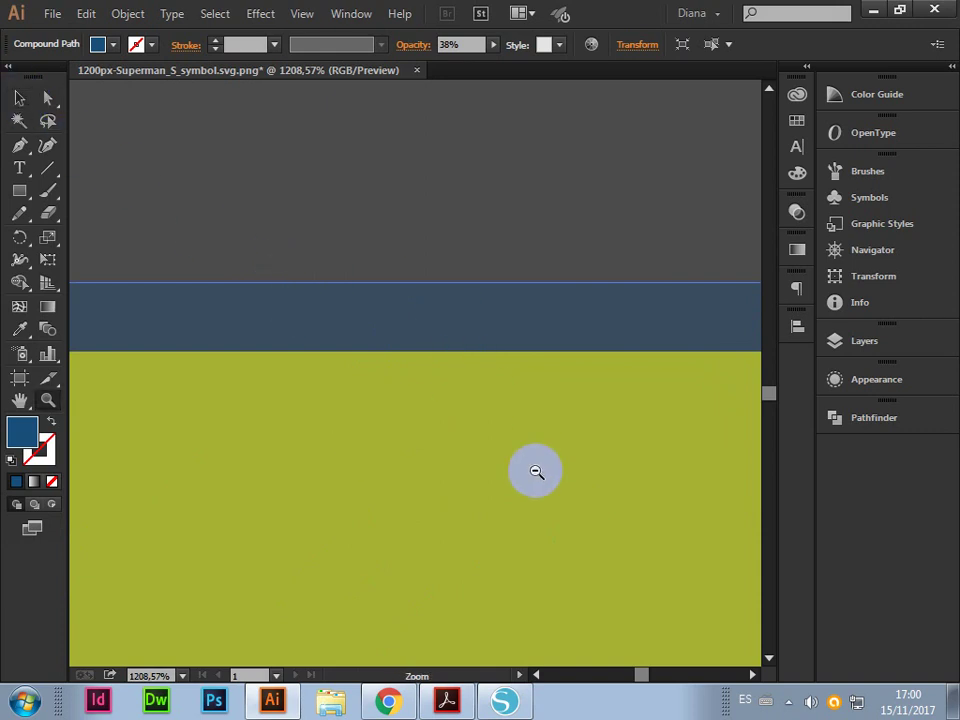
pyautogui.keyDown('alt'); pyautogui.click(469, 435); pyautogui.keyUp('alt')
pyautogui.keyDown('alt'); pyautogui.click(422, 401); pyautogui.keyUp('alt')
pyautogui.keyDown('alt'); pyautogui.click(434, 431); pyautogui.keyUp('alt')
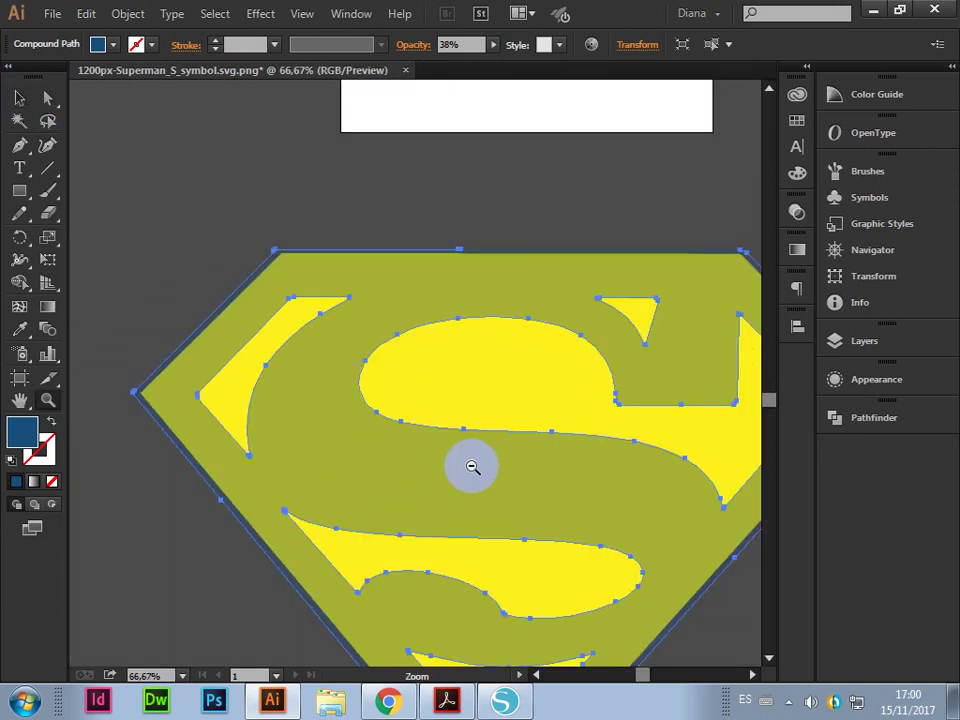
pyautogui.keyDown('alt'); pyautogui.click(615, 418); pyautogui.keyUp('alt')
# Move the S-shield onto the artboard and raise its opacity to 100%
pyautogui.moveTo(373, 310)
pyautogui.mouseDown()
pyautogui.moveTo(503, 488)
pyautogui.moveTo(397, 240)
pyautogui.moveTo(340, 163)
pyautogui.moveTo(328, 171)
pyautogui.mouseUp()
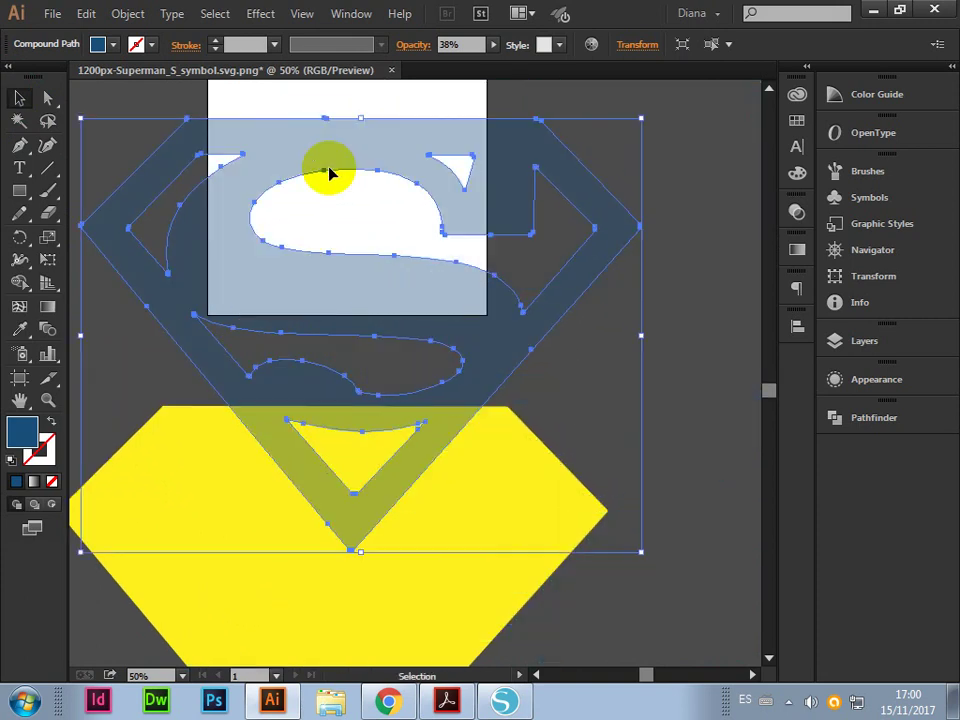
pyautogui.scroll(5, 336, 193)
pyautogui.moveTo(348, 294); pyautogui.dragTo(318, 145)
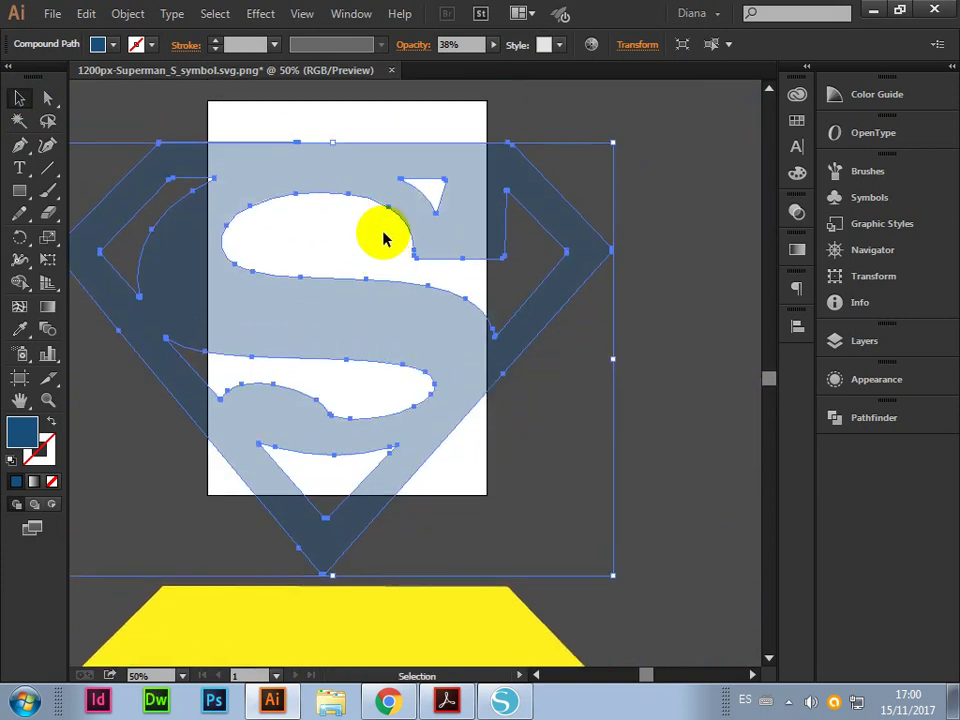
pyautogui.scroll(3, 440, 200)
pyautogui.click(492, 142)
pyautogui.click(343, 220)
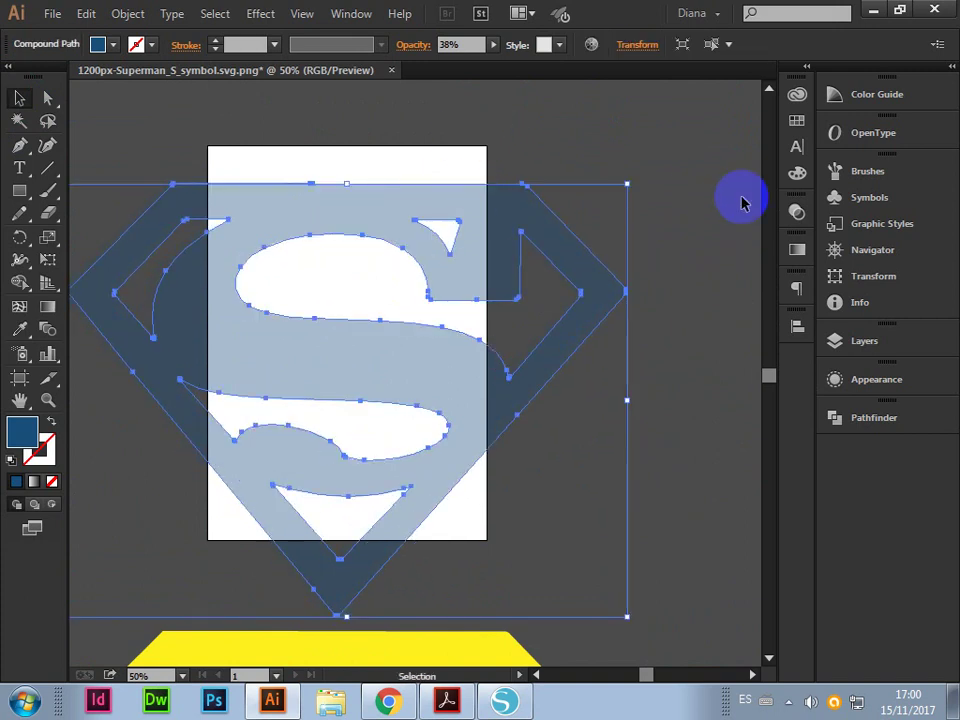
pyautogui.click(797, 212)
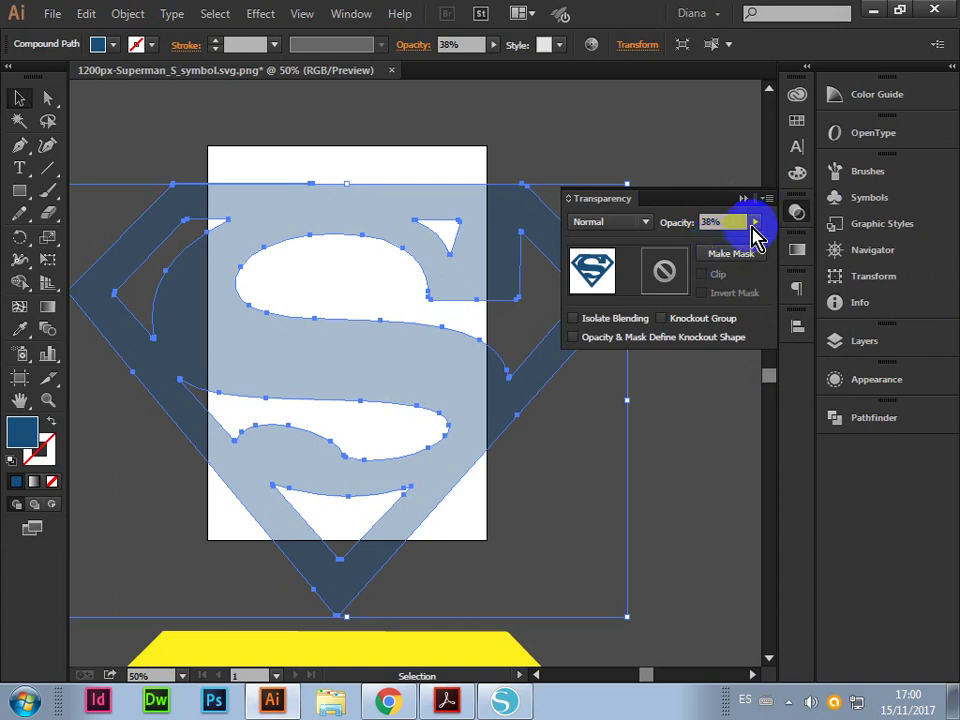
pyautogui.moveTo(712, 247); pyautogui.dragTo(765, 238)
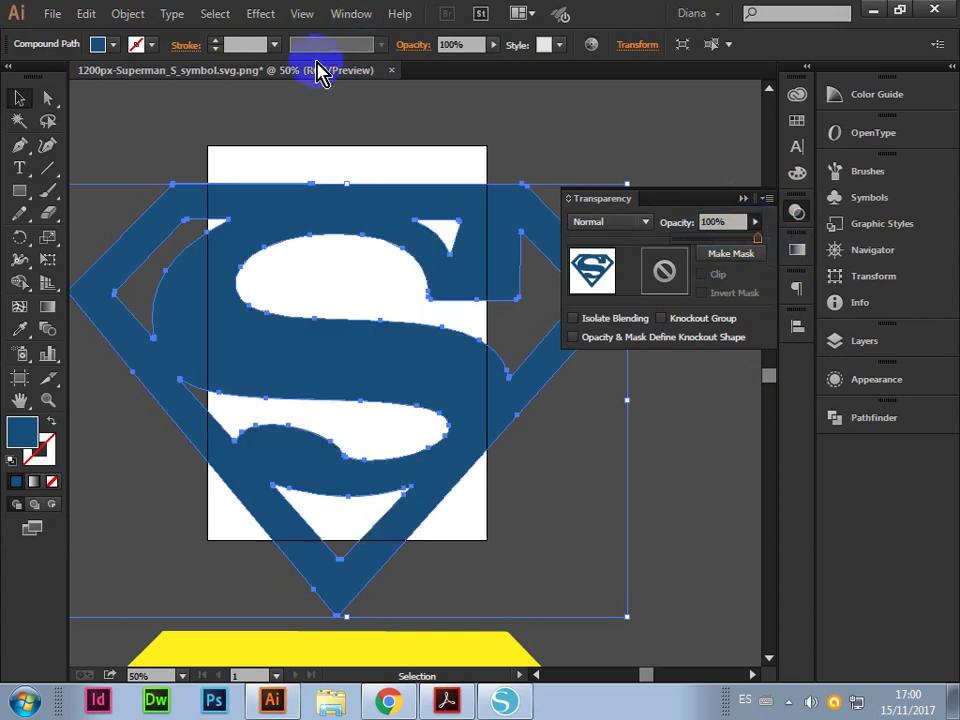
pyautogui.click(562, 122)
pyautogui.click(305, 14)
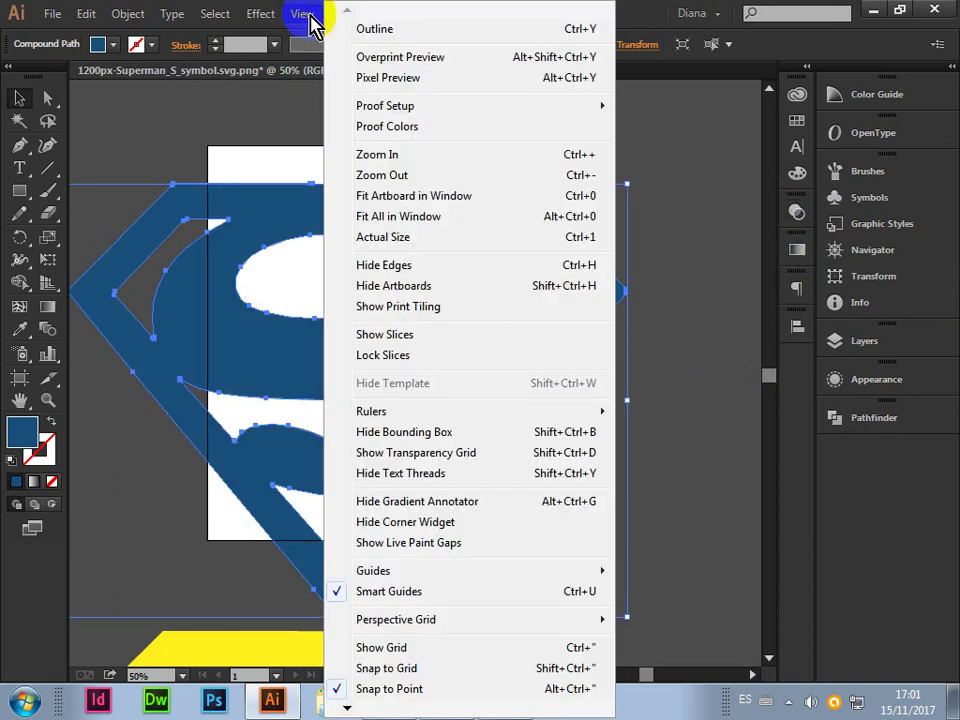
pyautogui.click(376, 29)
pyautogui.click(548, 147)
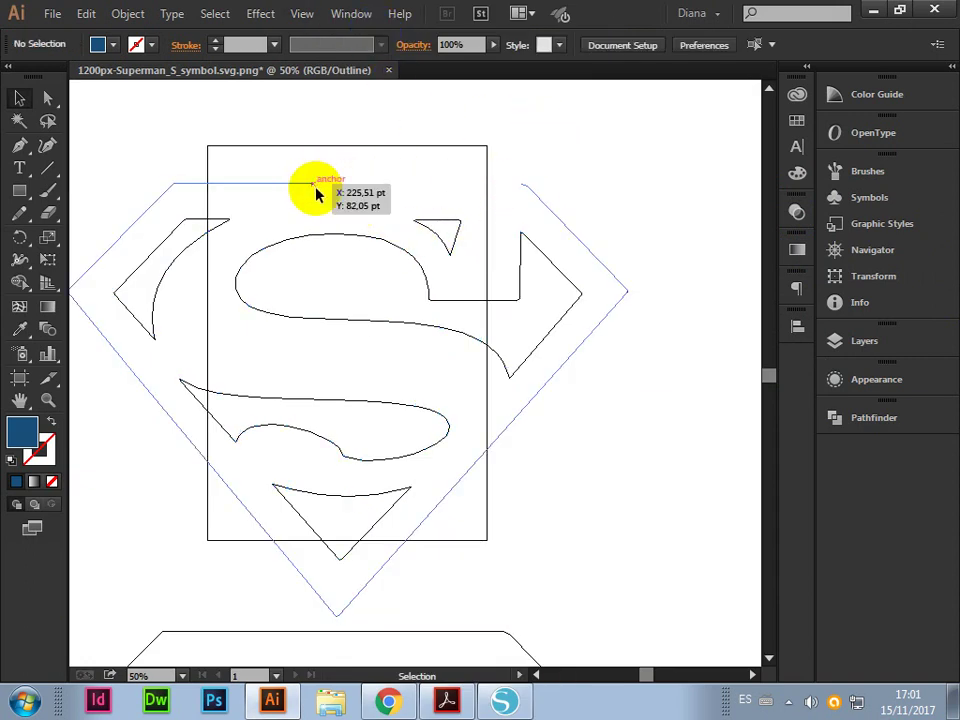
pyautogui.click(305, 14)
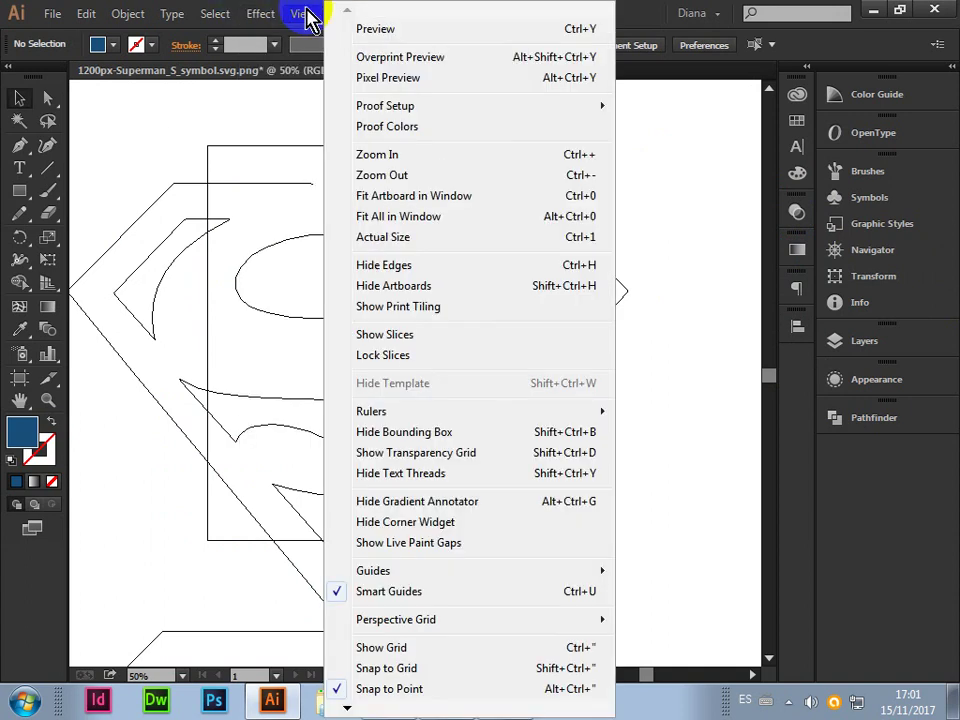
pyautogui.click(303, 16)
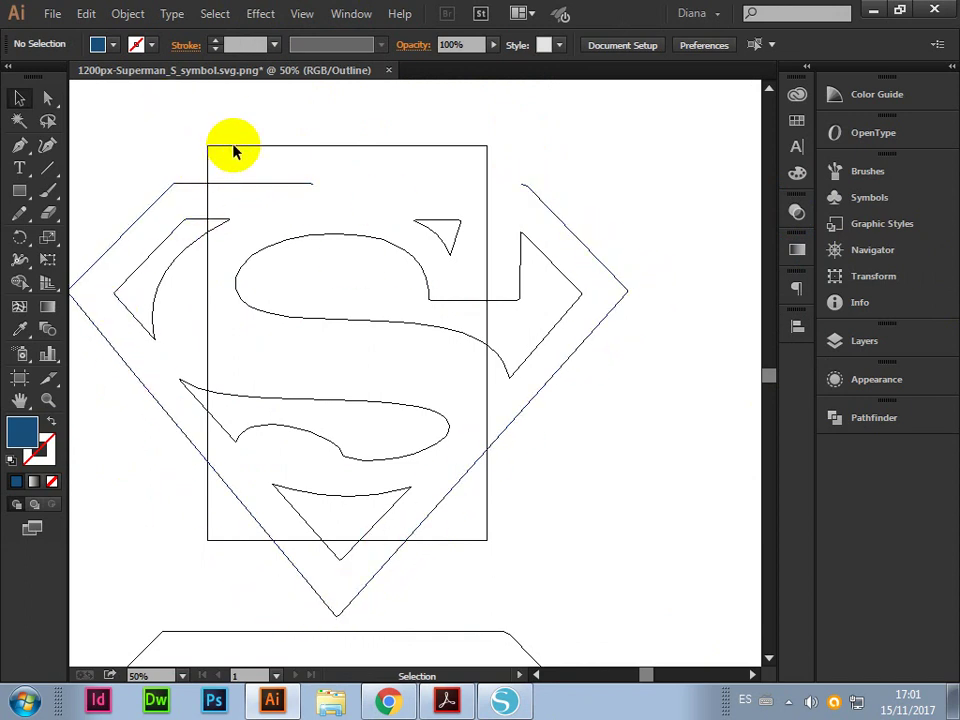
pyautogui.click(252, 16)
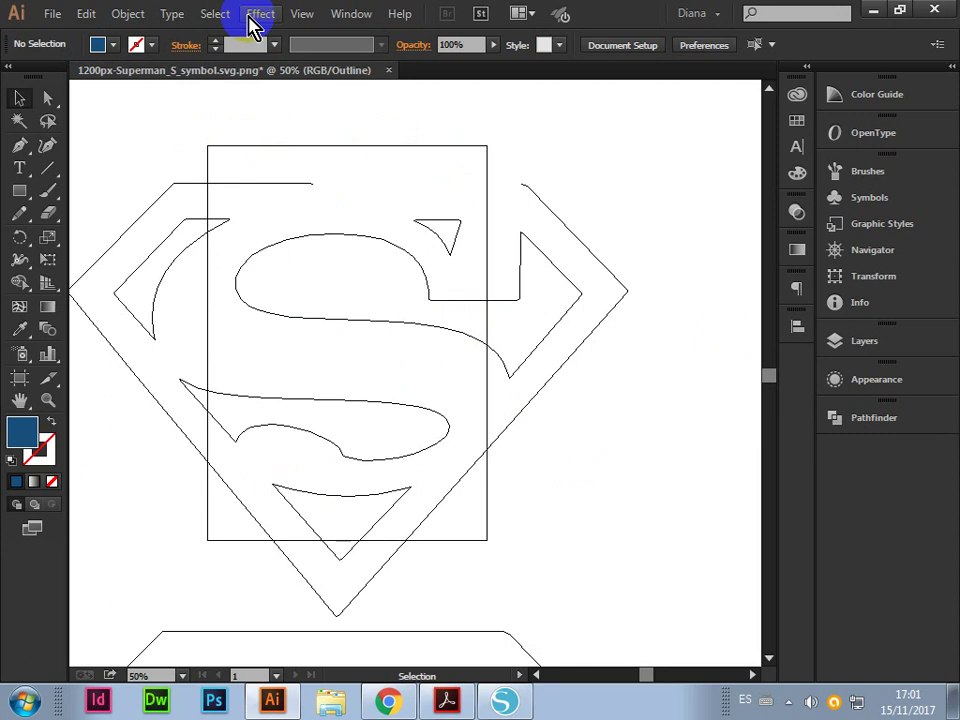
pyautogui.click(302, 13)
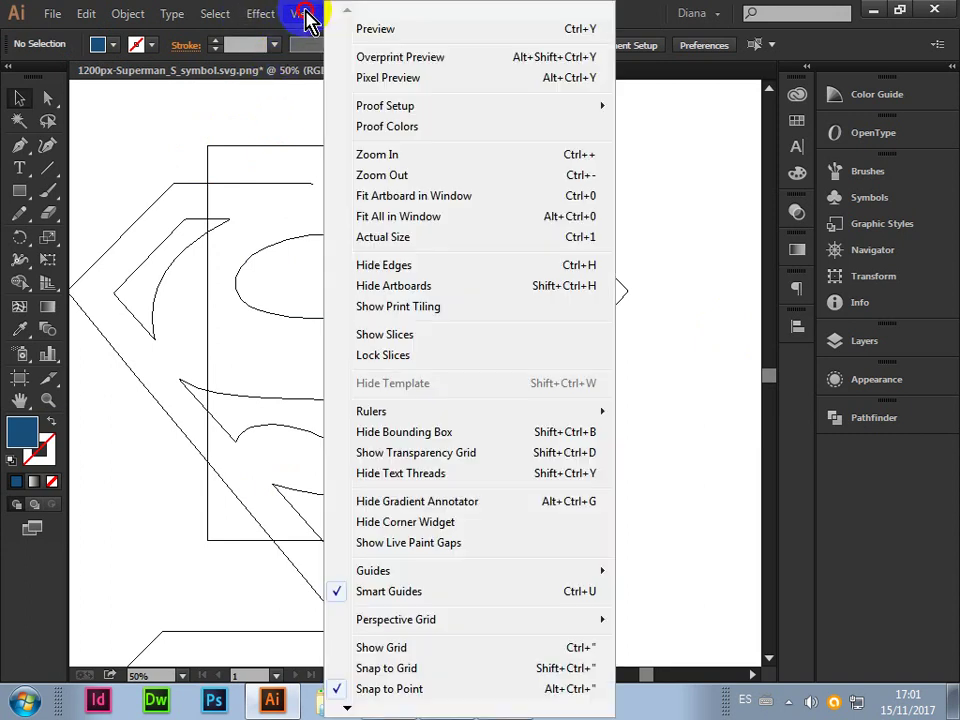
pyautogui.click(372, 30)
pyautogui.press('z')
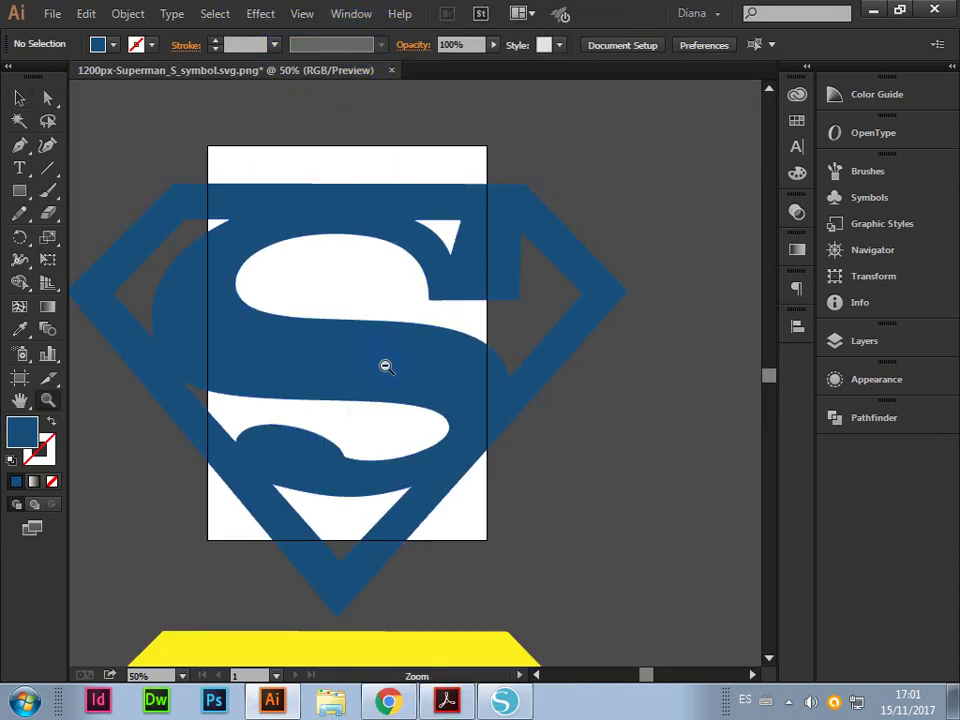
pyautogui.keyDown('alt'); pyautogui.click(429, 441); pyautogui.keyUp('alt')
# Drag the blue S-shield off the artboard, beside the yellow silhouette, and reframe the view
pyautogui.moveTo(414, 347); pyautogui.dragTo(700, 568)
pyautogui.moveTo(645, 683); pyautogui.dragTo(649, 686)
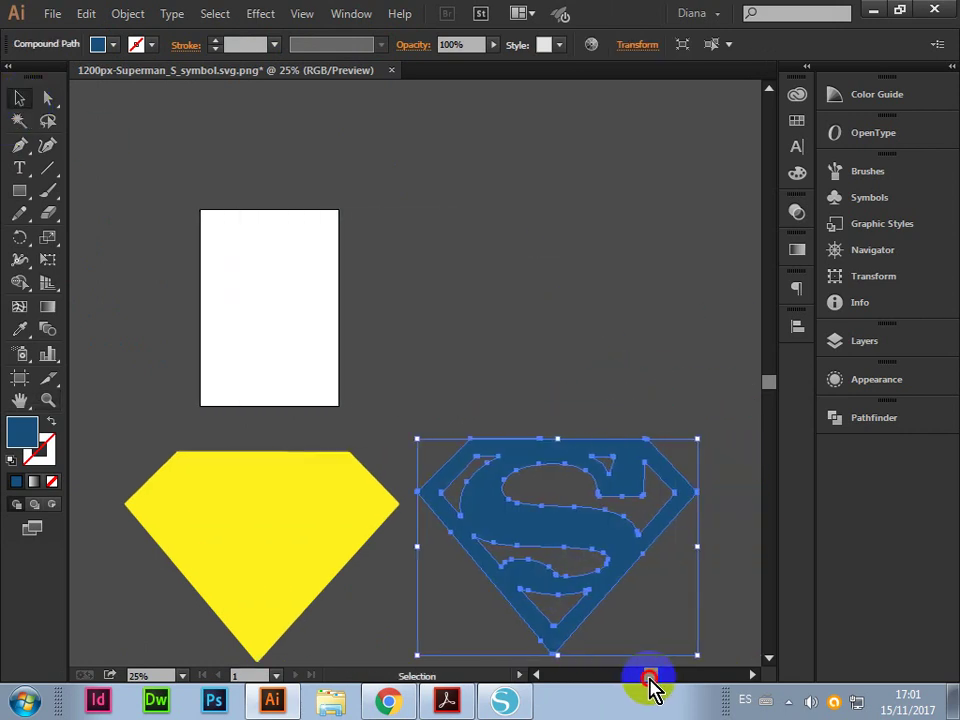
pyautogui.scroll(-2, 497, 461)
pyautogui.scroll(-3, 497, 461)
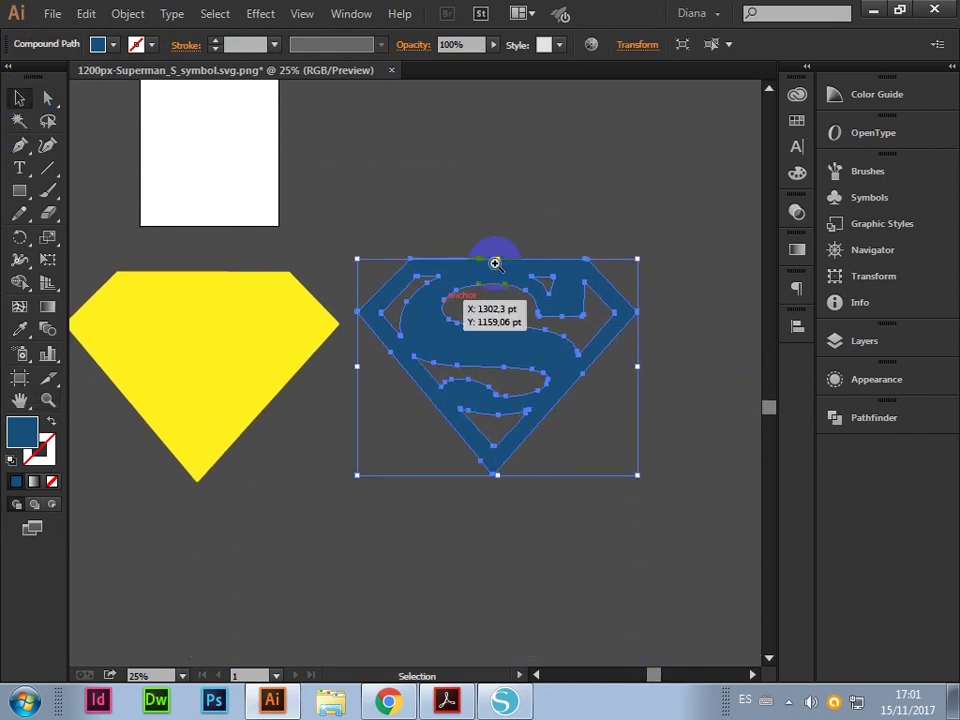
pyautogui.press('z')
pyautogui.moveTo(650, 226); pyautogui.dragTo(25, 480)
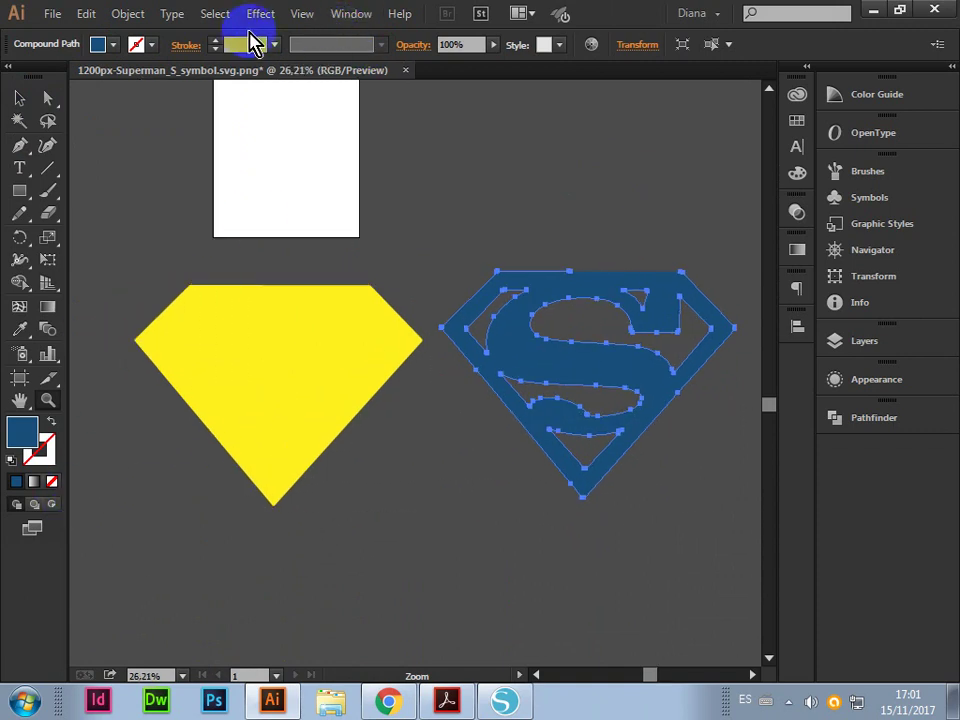
pyautogui.click(307, 16)
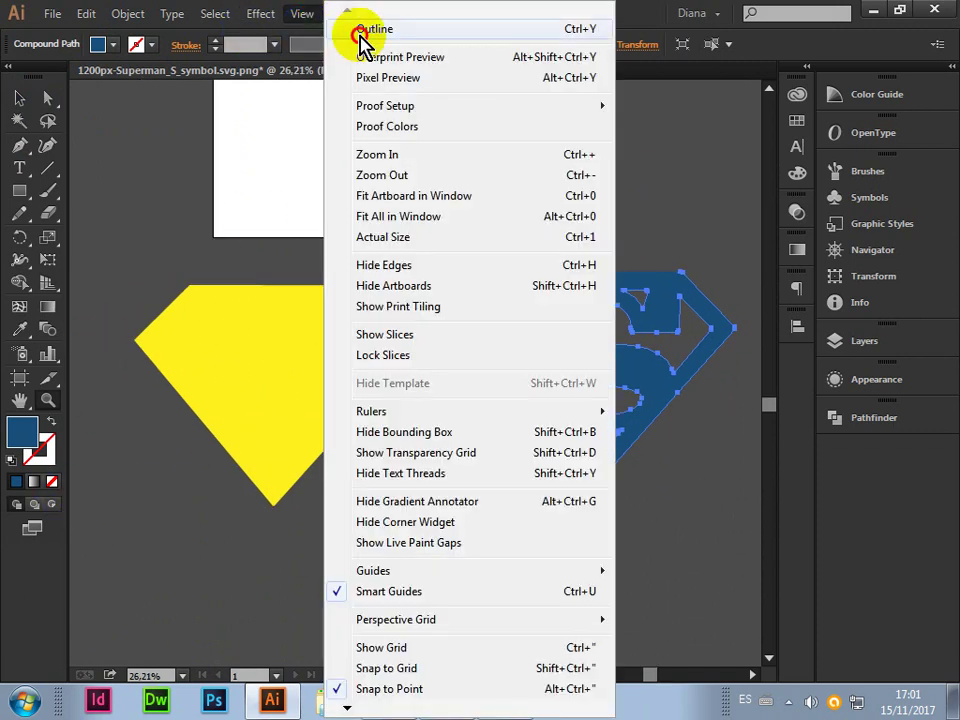
# Switch to Outline view and zoom in on the S-shield's top-right corner
pyautogui.click(360, 28)
pyautogui.moveTo(432, 231); pyautogui.dragTo(744, 516)
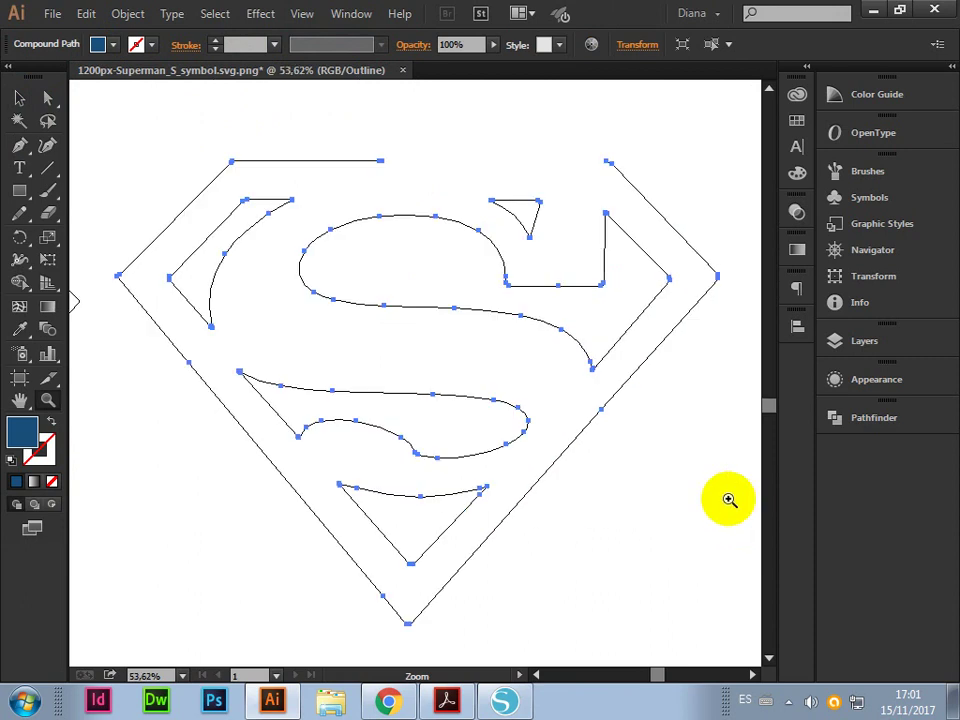
pyautogui.click(22, 98)
pyautogui.click(400, 167)
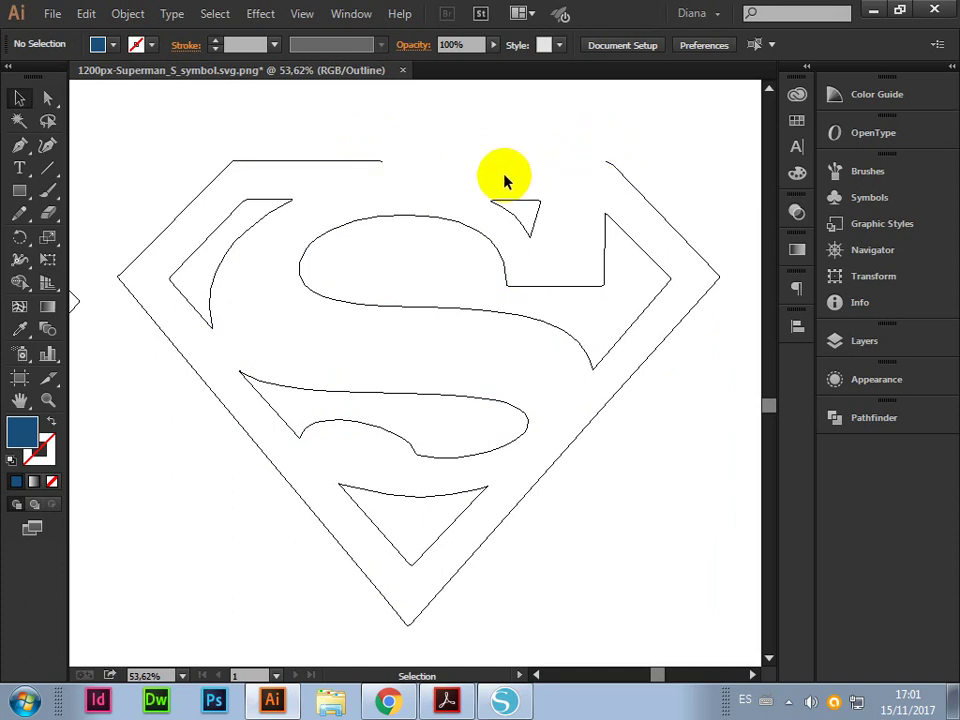
pyautogui.press('z')
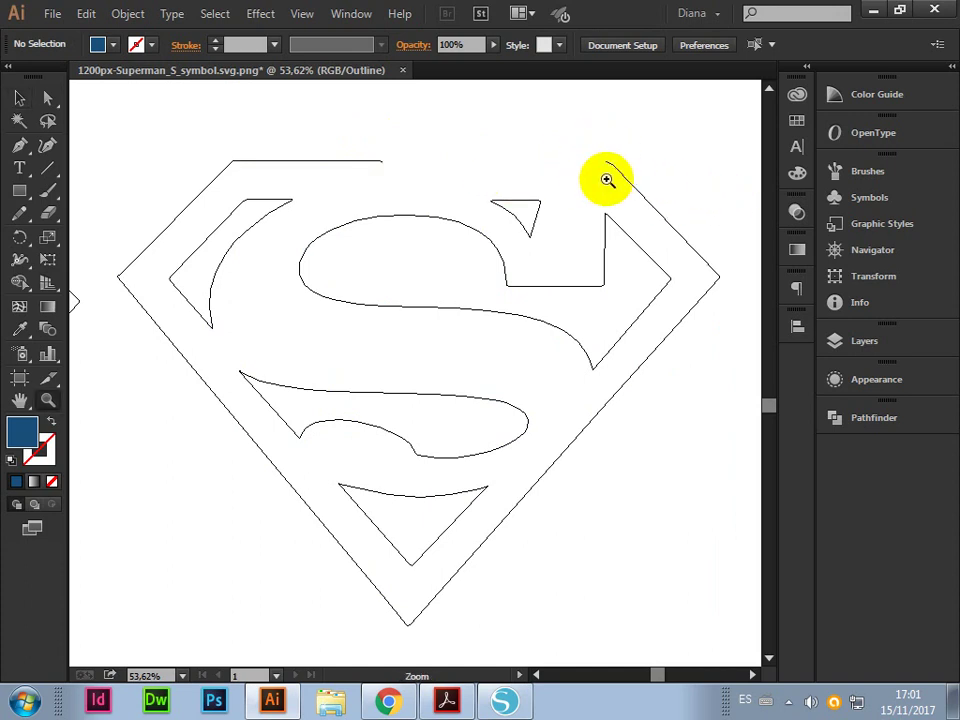
pyautogui.moveTo(378, 155); pyautogui.dragTo(692, 304)
# Select both open ends of the shield's top edge and join them into one straight line
pyautogui.click(48, 97)
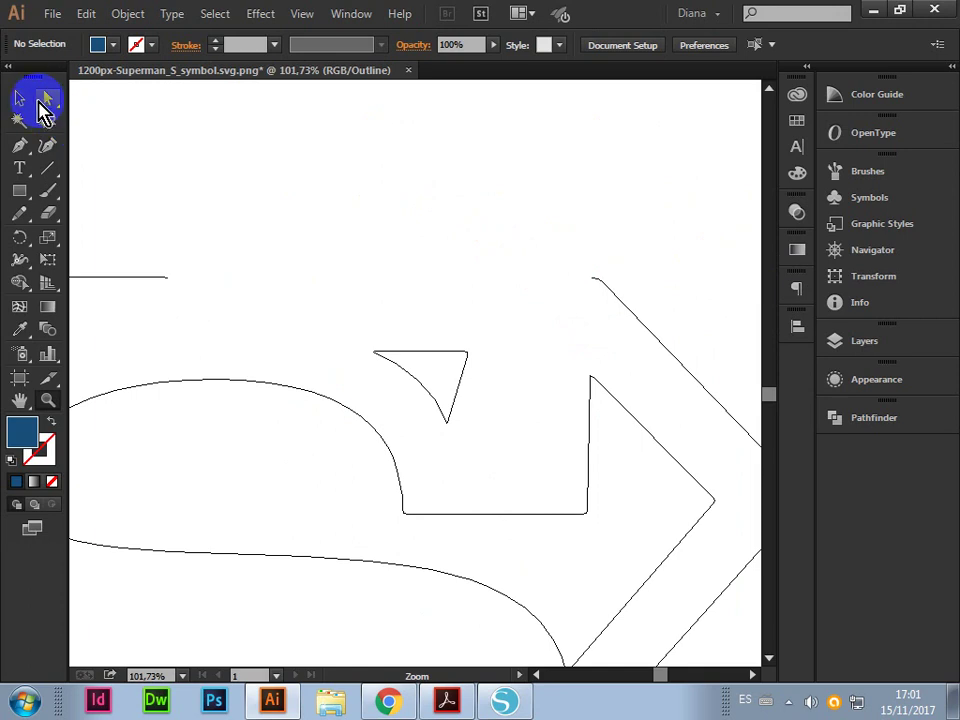
pyautogui.click(166, 282)
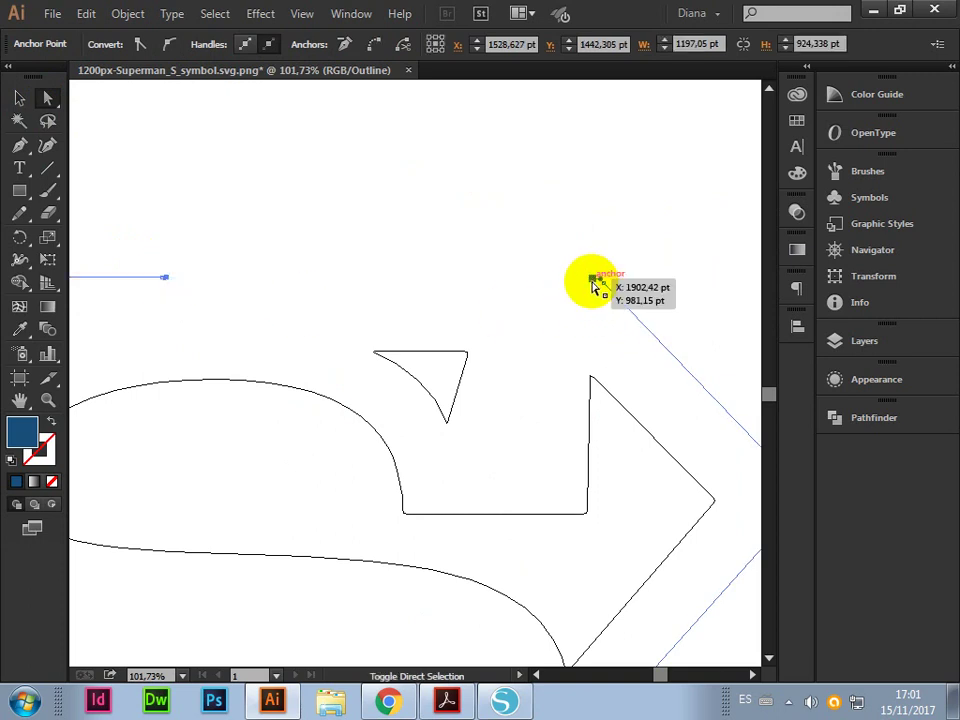
pyautogui.keyDown('shift'); pyautogui.click(593, 282); pyautogui.keyUp('shift')
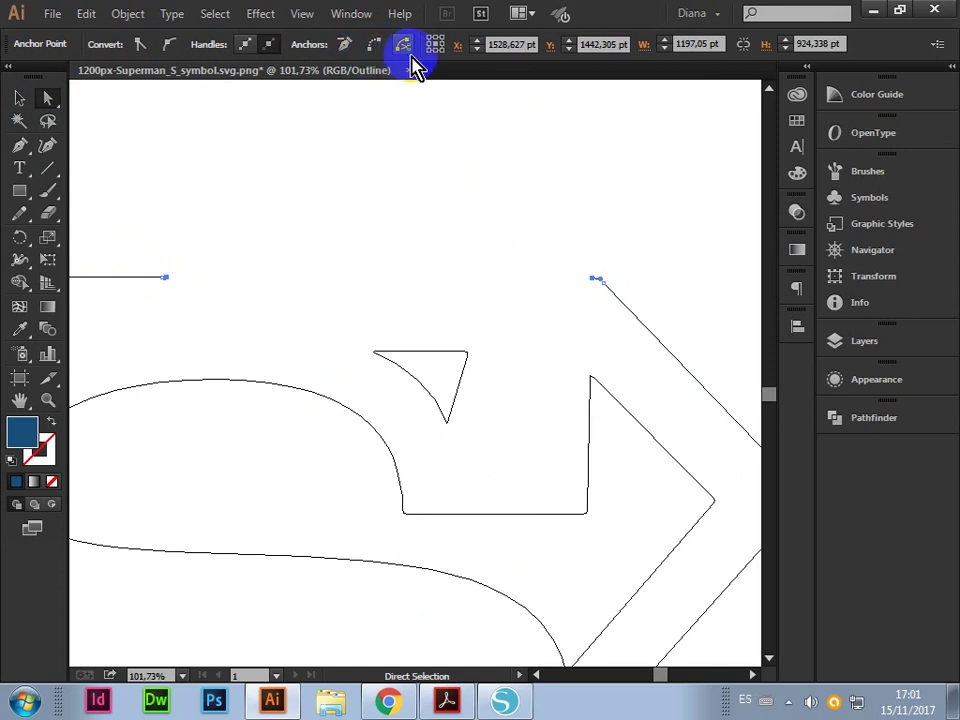
pyautogui.click(358, 50)
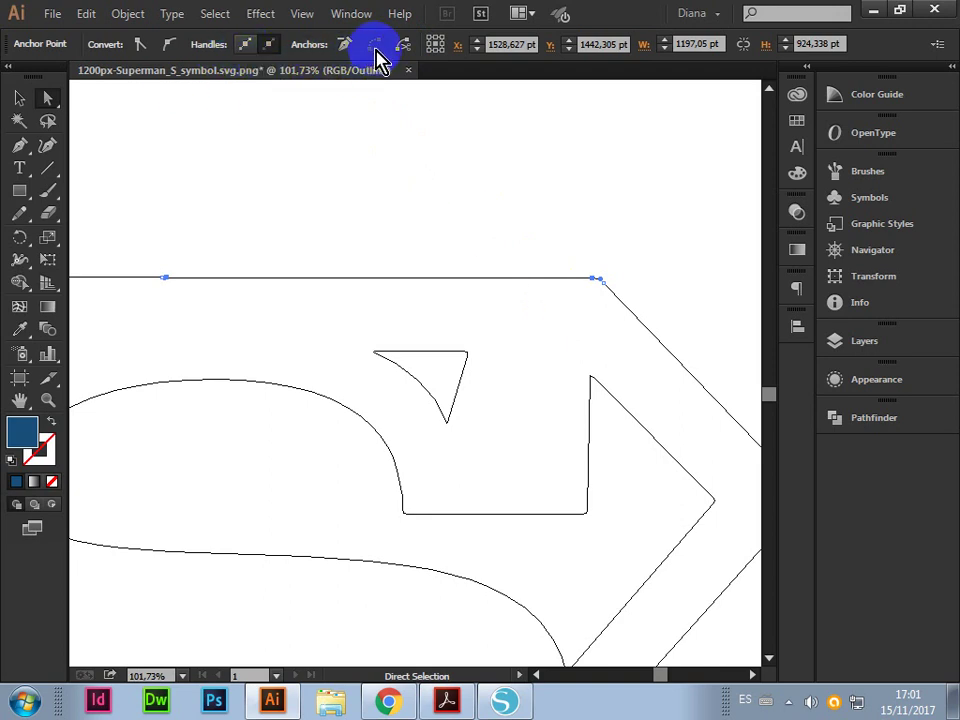
pyautogui.click(376, 46)
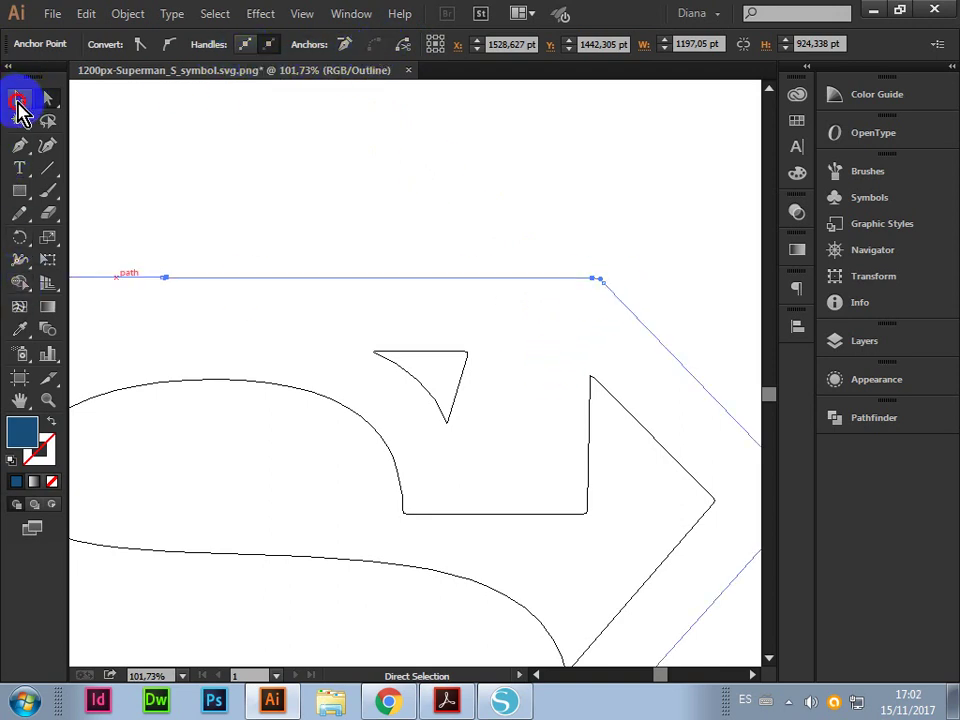
# Deselect the edited shield path and zoom out to see more of the shield
pyautogui.click(20, 100)
pyautogui.click(281, 185)
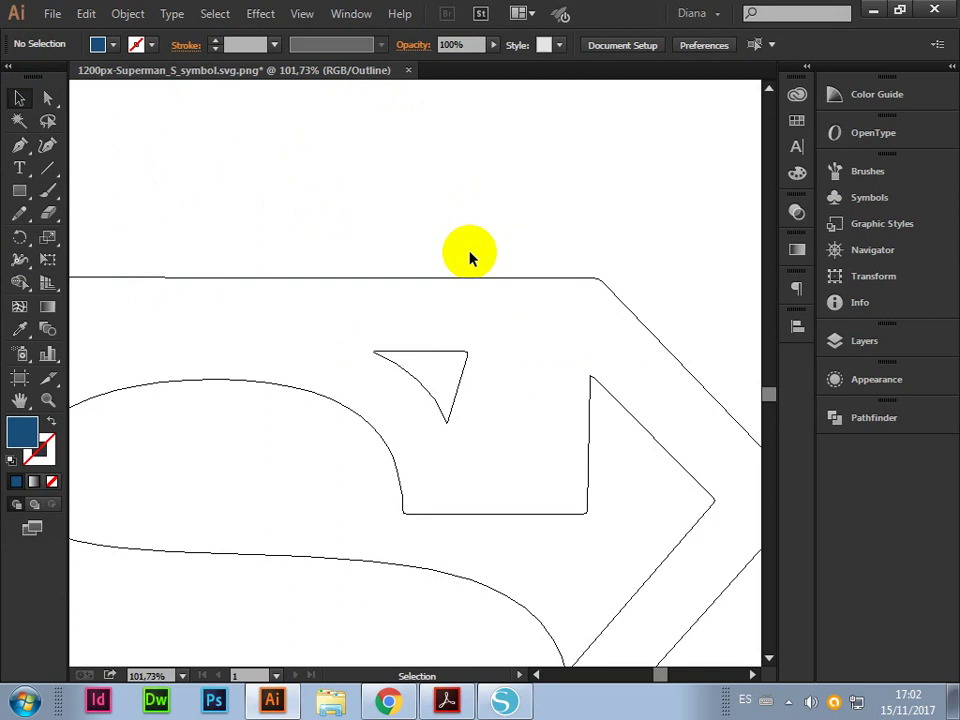
pyautogui.press('z')
pyautogui.keyDown('alt'); pyautogui.click(439, 349); pyautogui.keyUp('alt')
pyautogui.keyDown('alt'); pyautogui.click(206, 420); pyautogui.keyUp('alt')
pyautogui.keyDown('alt'); pyautogui.click(360, 443); pyautogui.keyUp('alt')
# Select the plain diamond compound path and zoom into its left edge
pyautogui.keyDown('alt'); pyautogui.click(581, 470); pyautogui.keyUp('alt')
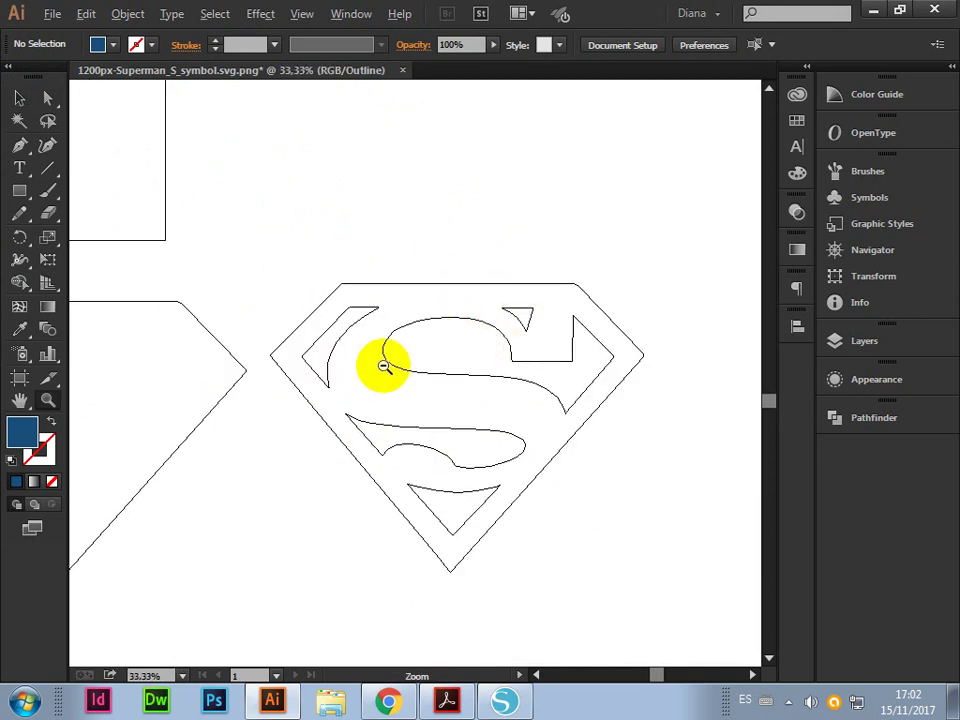
pyautogui.keyDown('alt'); pyautogui.click(510, 405); pyautogui.keyUp('alt')
pyautogui.keyDown('alt'); pyautogui.click(380, 322); pyautogui.keyUp('alt')
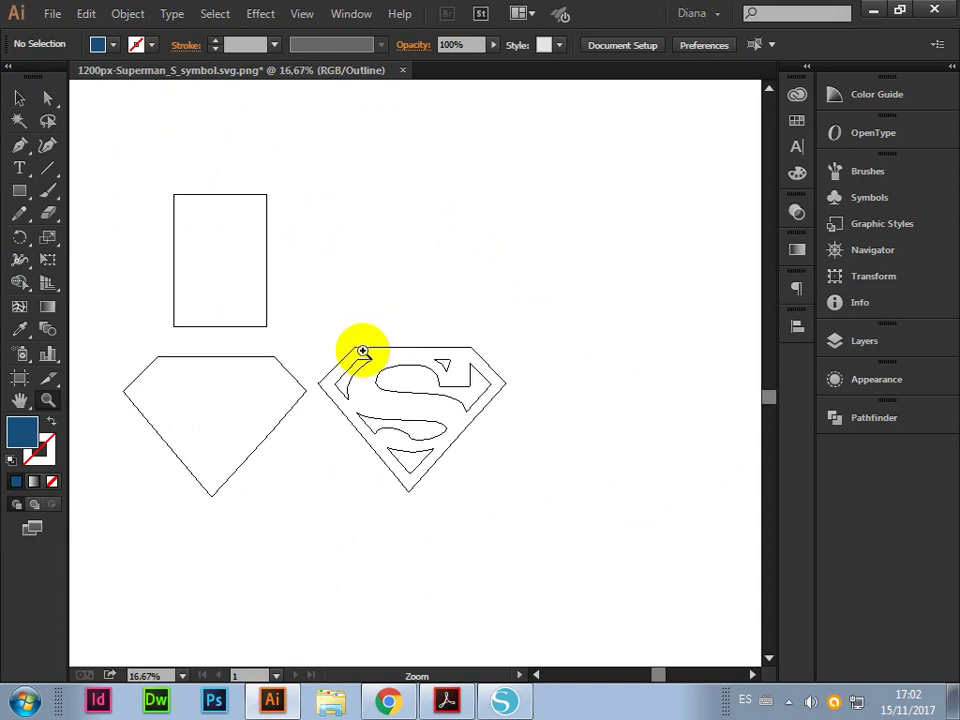
pyautogui.moveTo(107, 335); pyautogui.dragTo(548, 544)
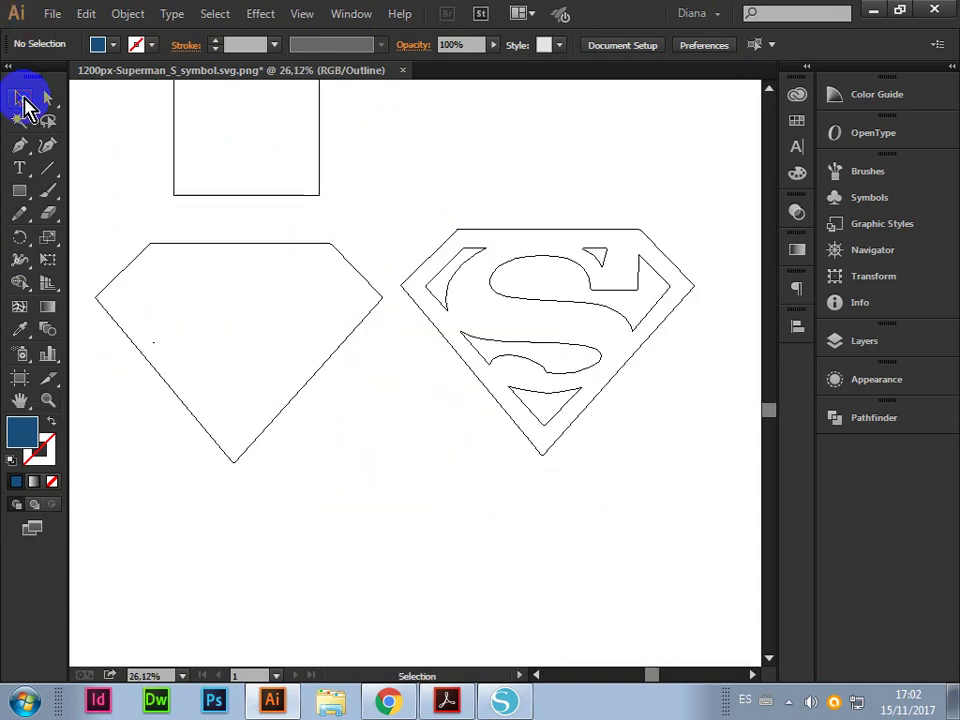
pyautogui.click(155, 341)
pyautogui.press('z')
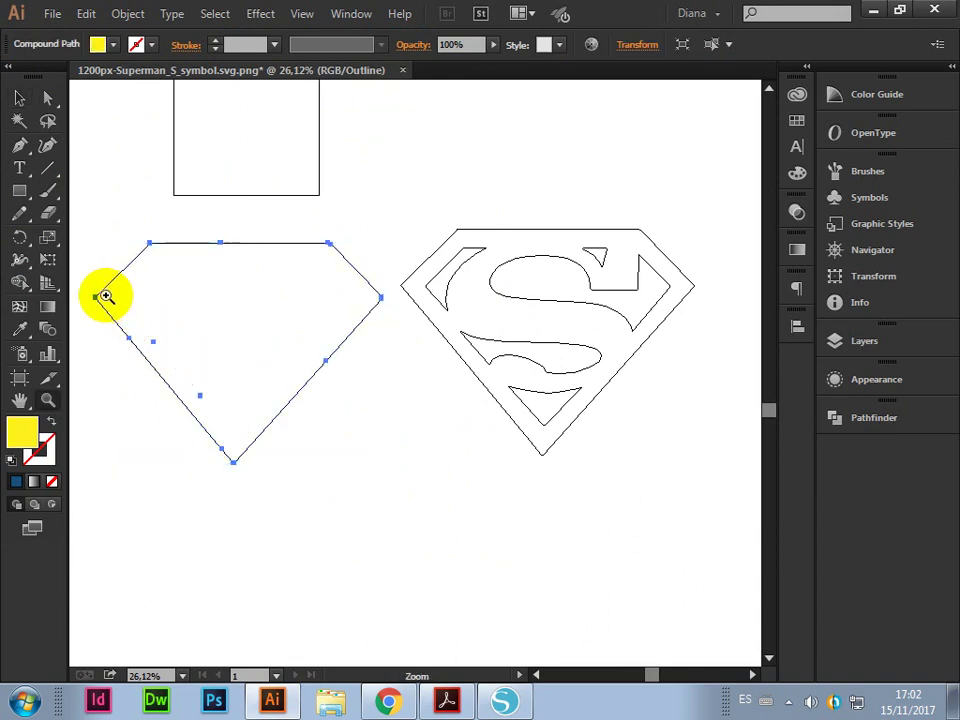
pyautogui.moveTo(103, 294); pyautogui.dragTo(251, 437)
# Click the diamond's two stray anchors with Direct Selection, then zoom back out to all artwork
pyautogui.click(47, 98)
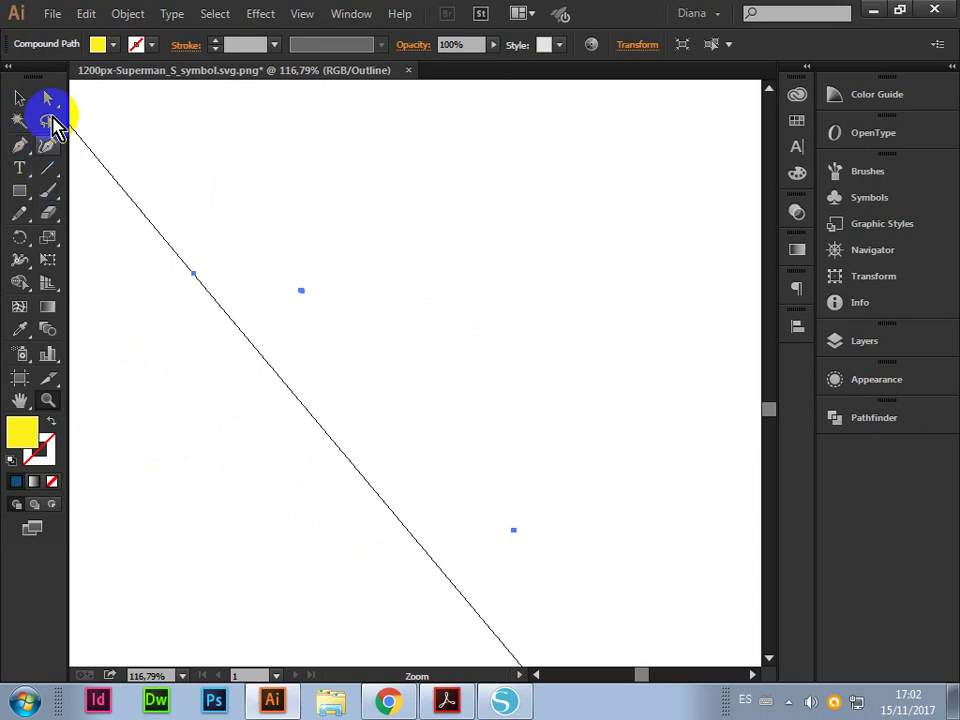
pyautogui.click(301, 291)
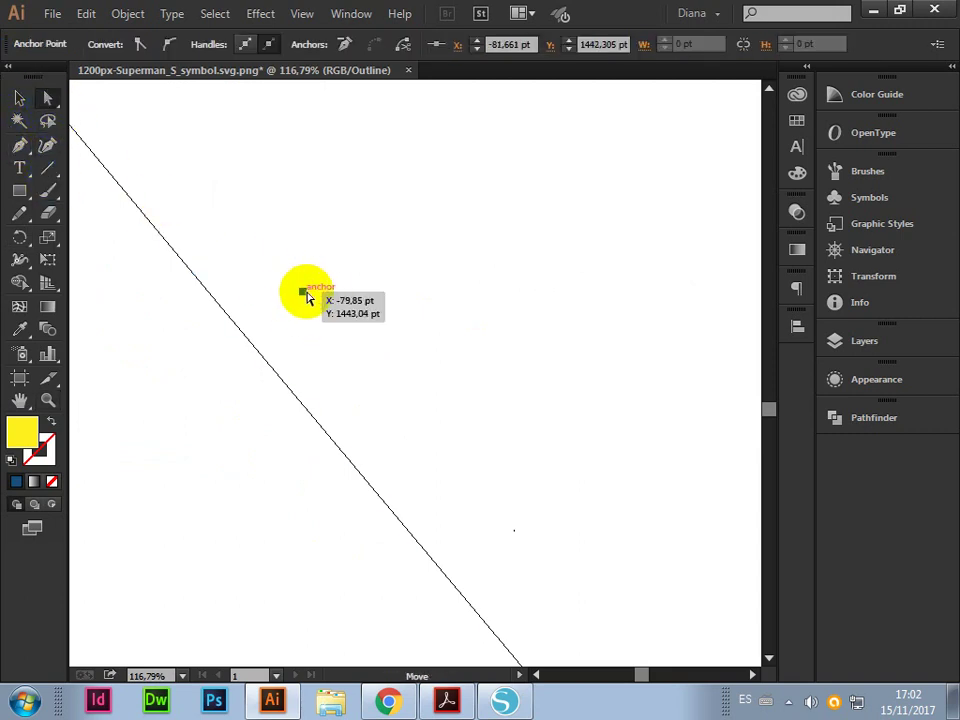
pyautogui.click(312, 300)
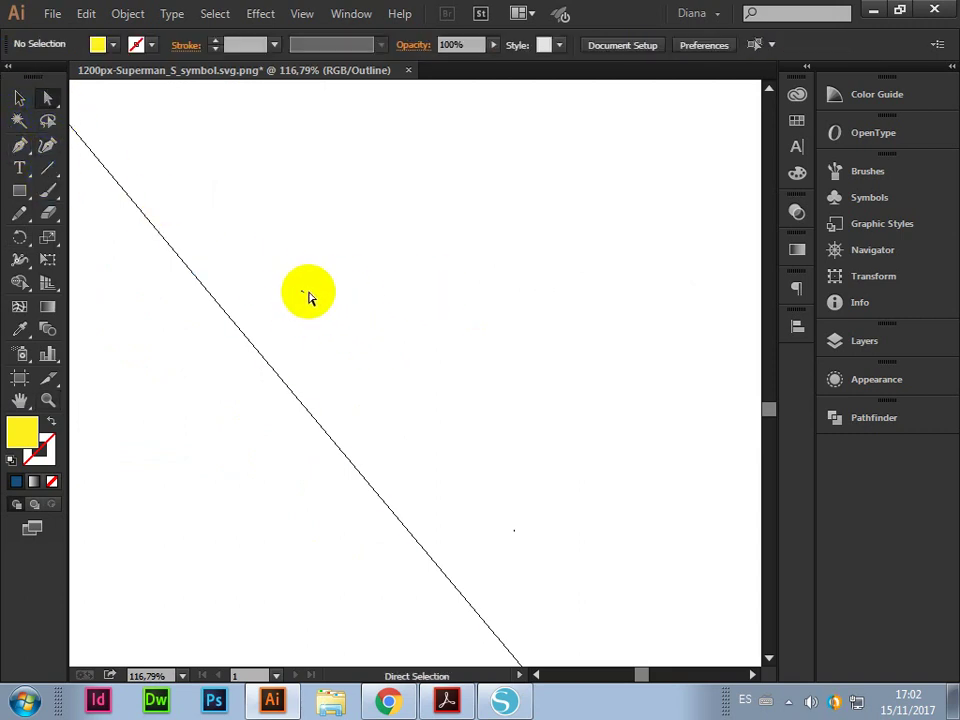
pyautogui.click(310, 298)
pyautogui.click(240, 246)
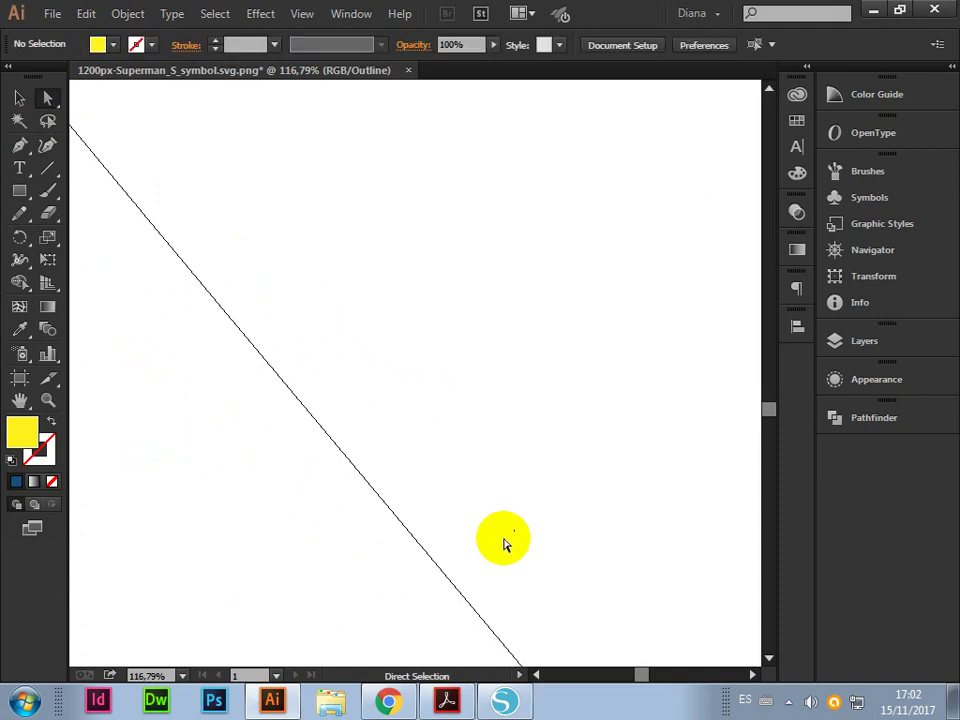
pyautogui.click(514, 530)
pyautogui.click(560, 575)
pyautogui.press('z')
pyautogui.keyDown('alt'); pyautogui.click(498, 424); pyautogui.keyUp('alt')
pyautogui.keyDown('alt'); pyautogui.click(388, 334); pyautogui.keyUp('alt')
pyautogui.keyDown('alt'); pyautogui.click(531, 375); pyautogui.keyUp('alt')
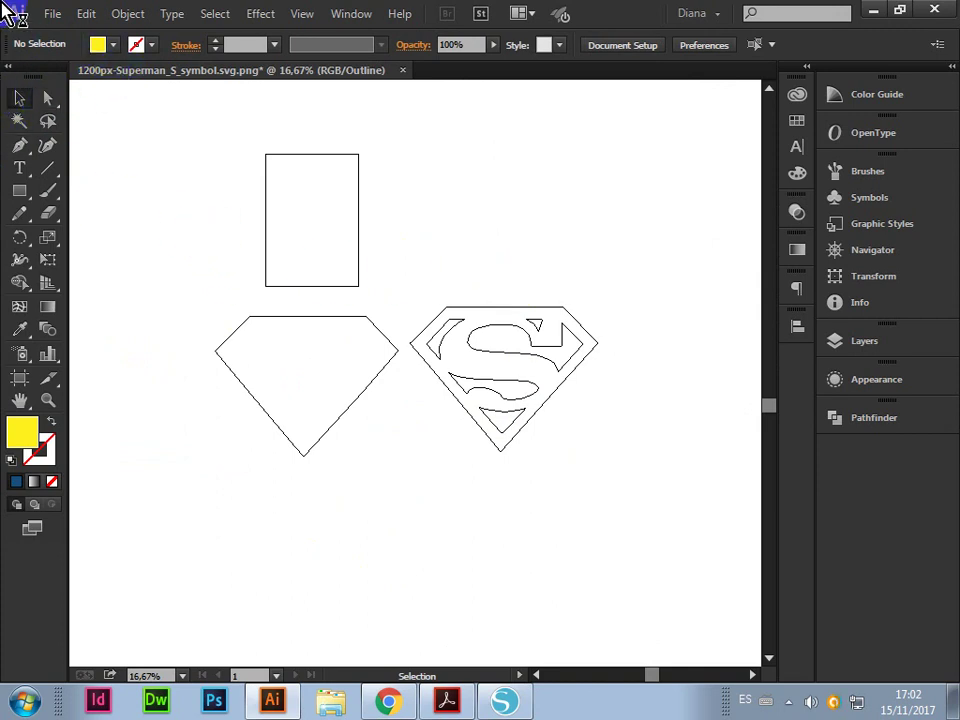
# Start a Save As from the File menu, then cancel it
pyautogui.click(55, 14)
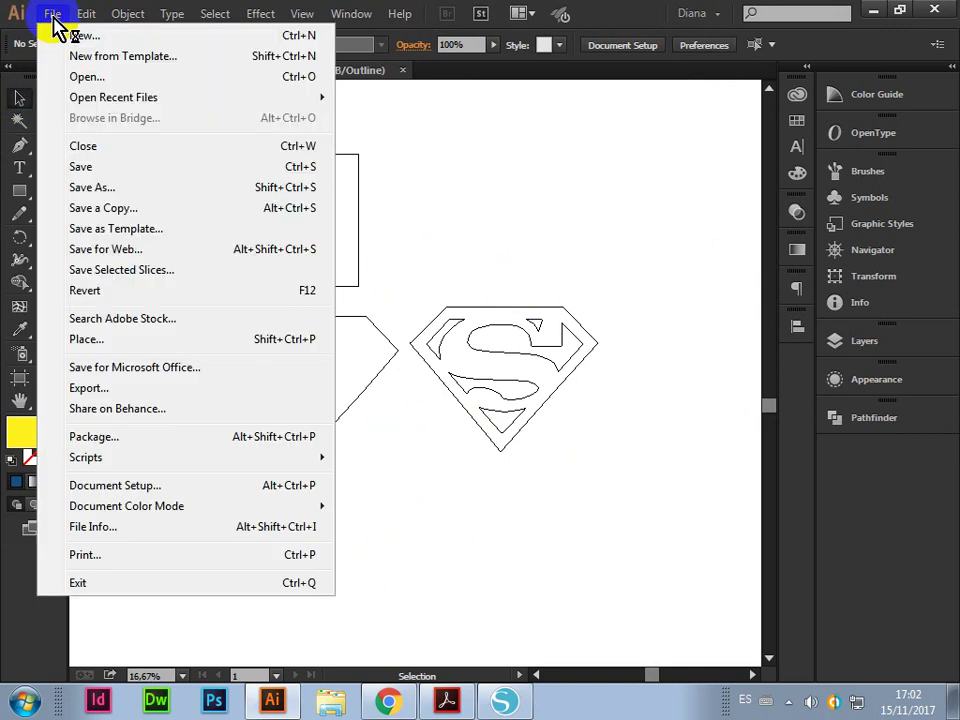
pyautogui.click(121, 188)
pyautogui.click(624, 512)
# Export to the desktop as AutoCAD Interchange File (*.DXF), accepting the DXF/DWG export options
pyautogui.click(52, 14)
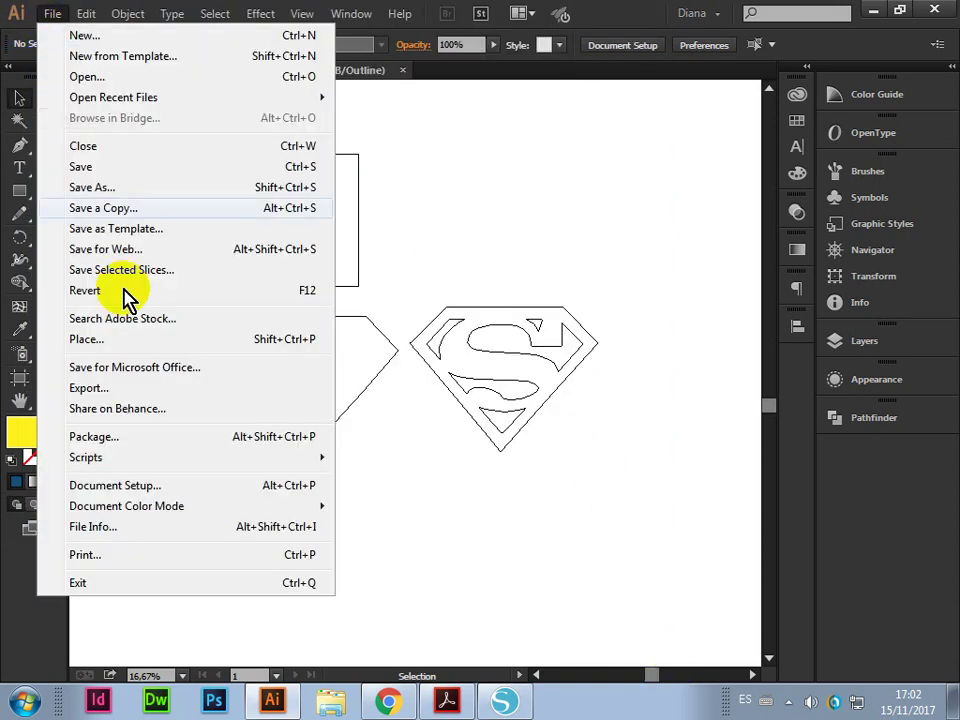
pyautogui.click(100, 389)
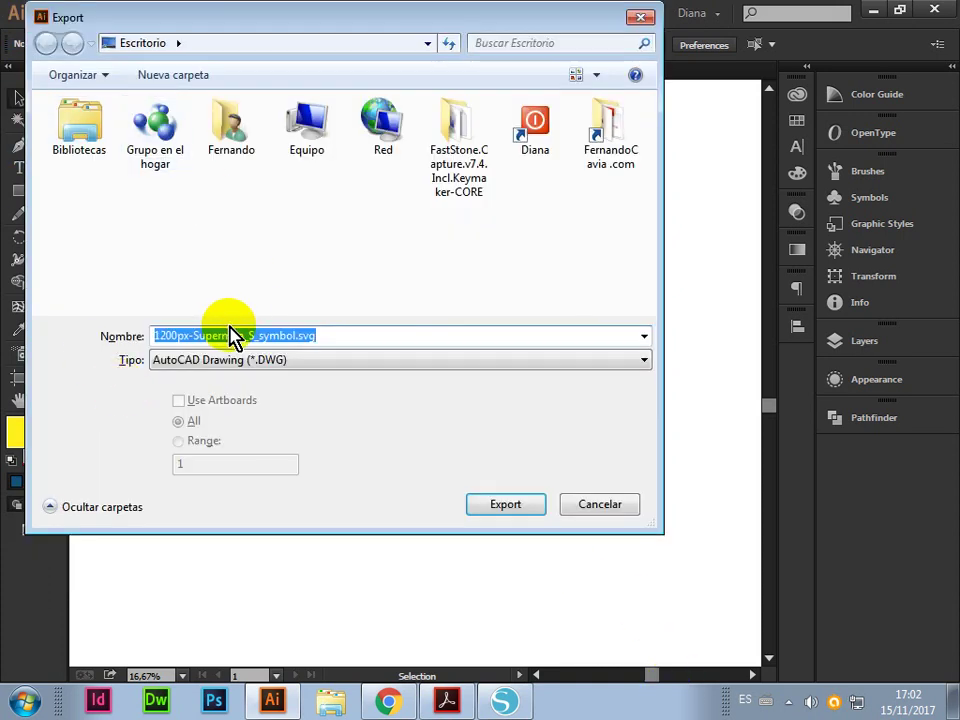
pyautogui.click(290, 362)
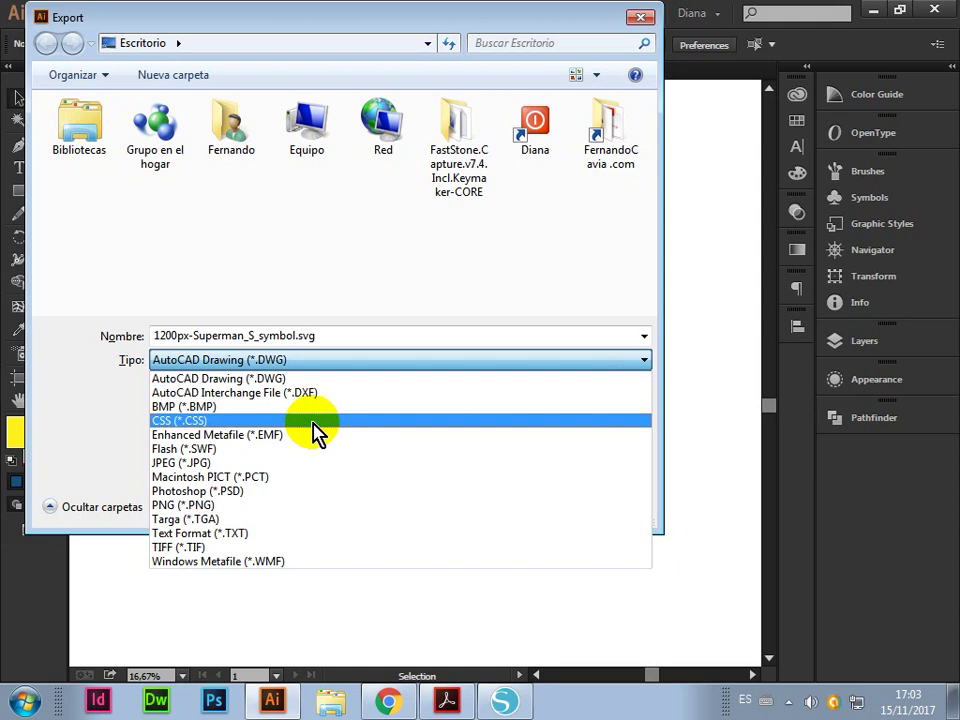
pyautogui.click(322, 392)
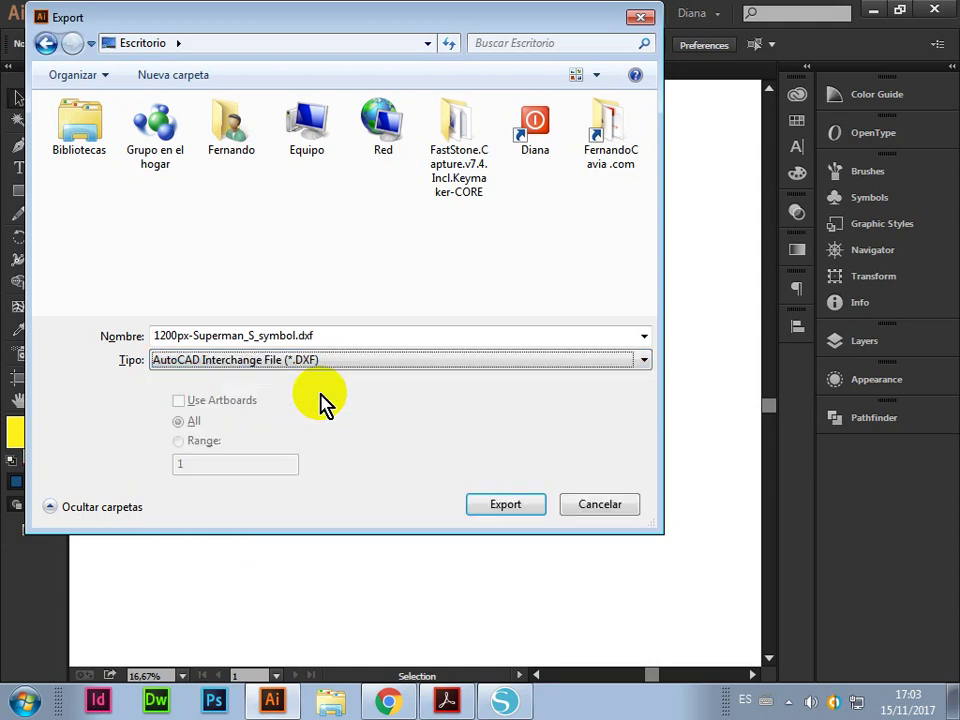
pyautogui.click(507, 506)
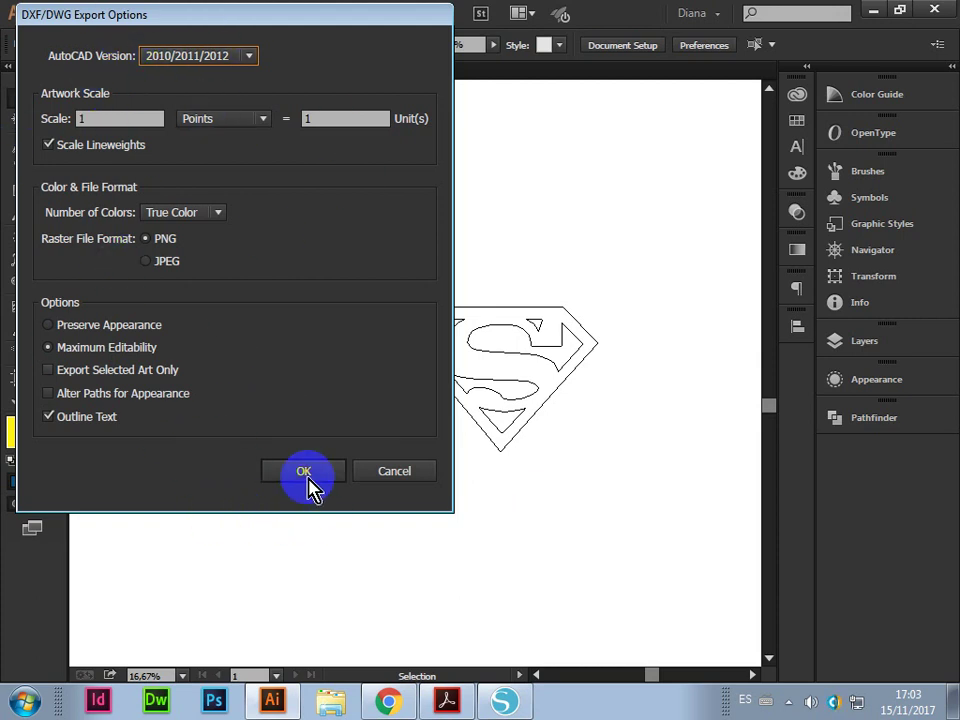
pyautogui.click(298, 472)
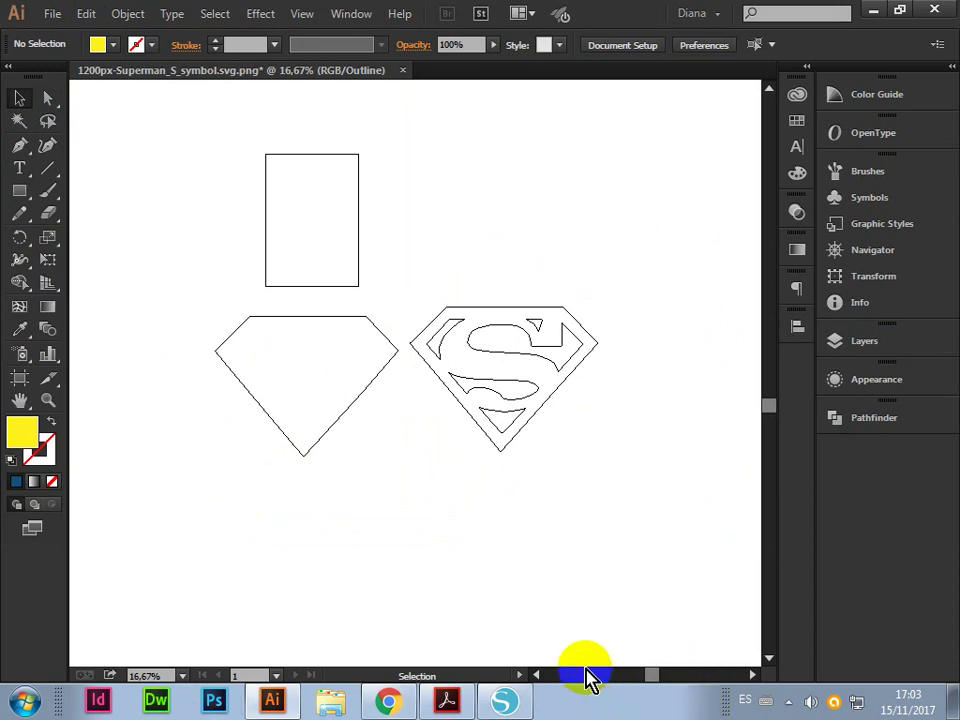
# In Silhouette Studio, close Page Setup and open 1200px-Superman_S_symbol.dxf from Escritorio
pyautogui.click(517, 706)
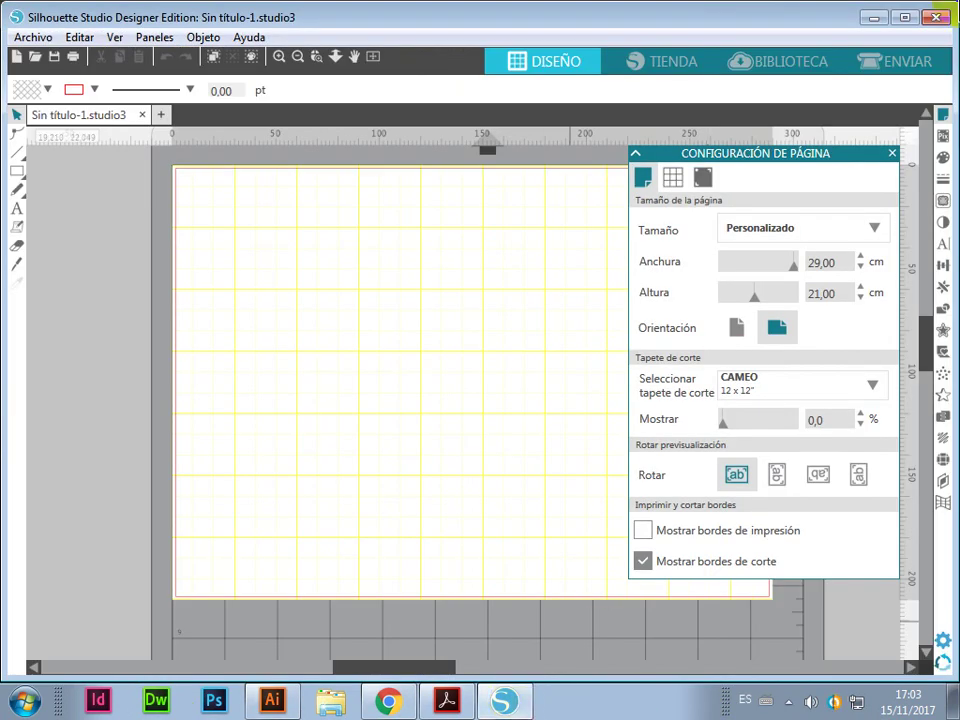
pyautogui.click(893, 154)
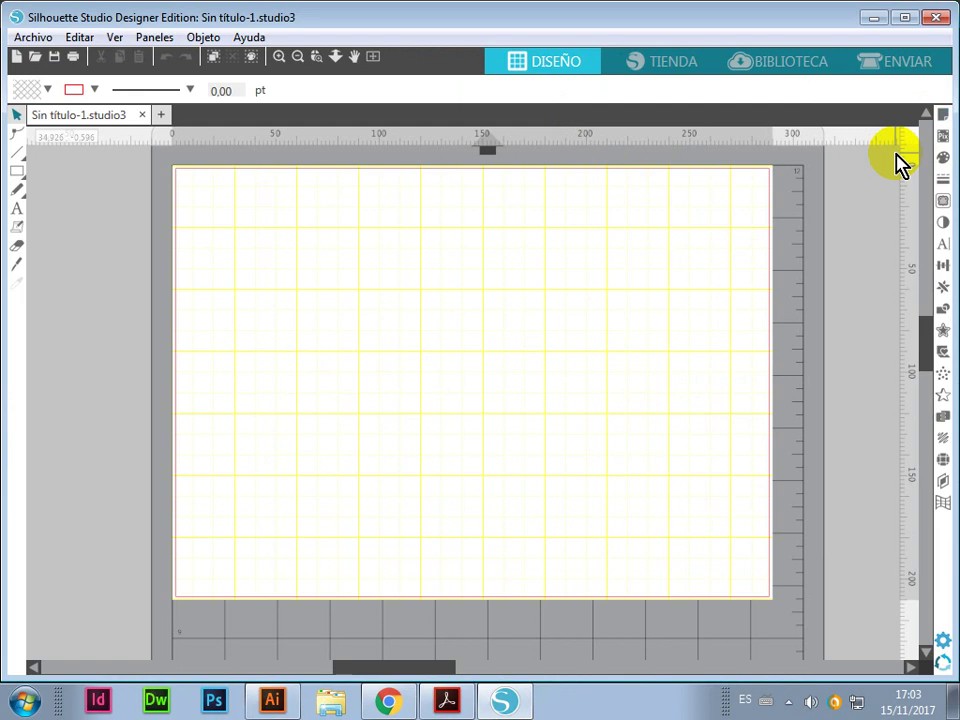
pyautogui.click(36, 44)
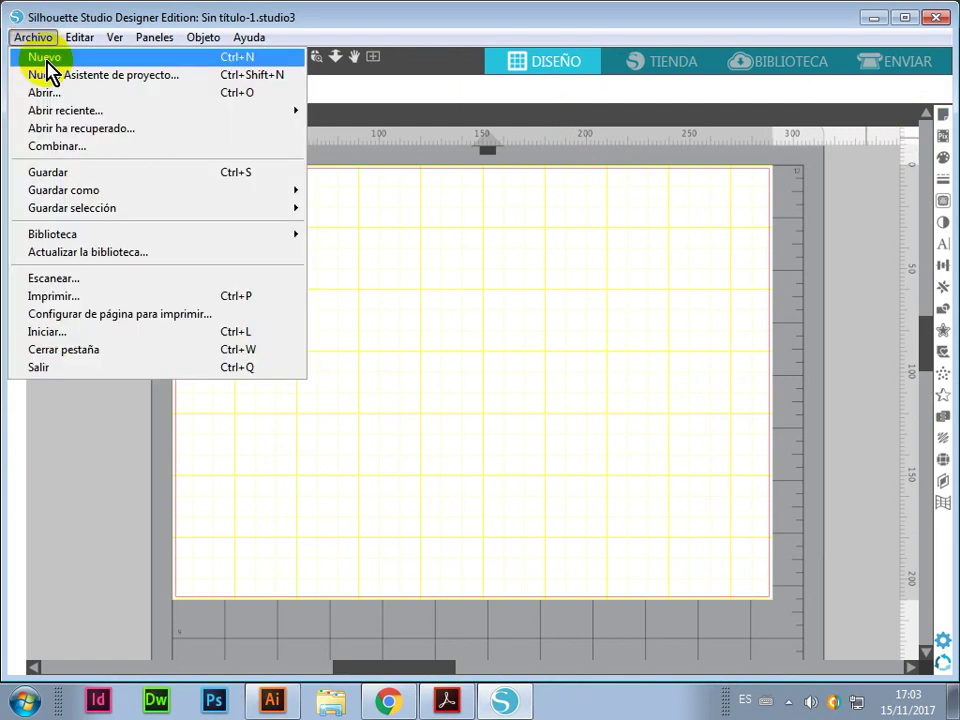
pyautogui.click(53, 96)
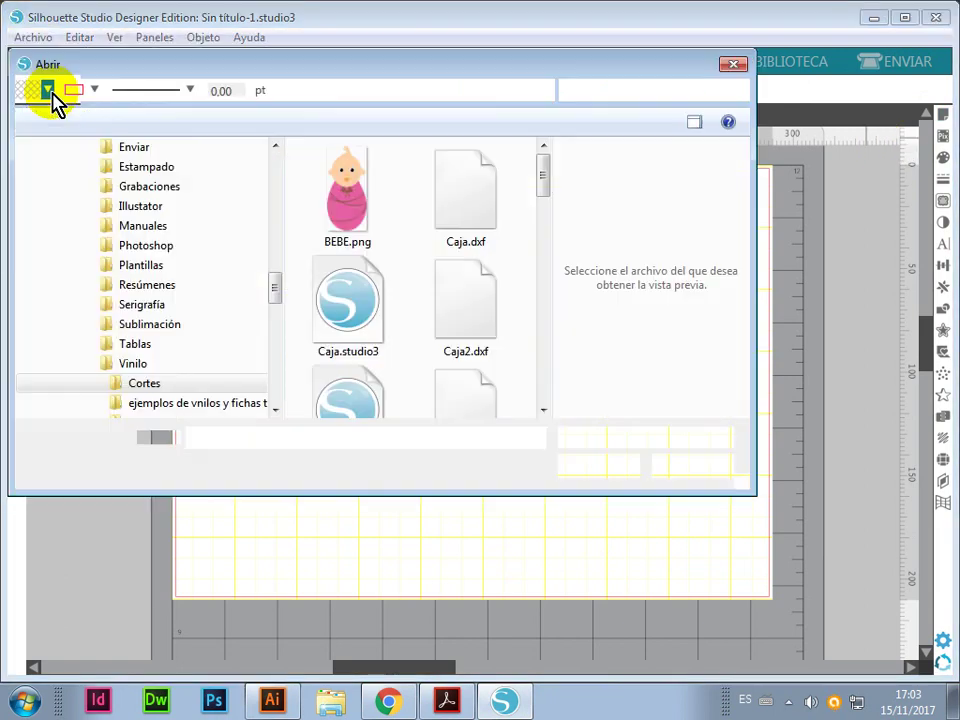
pyautogui.moveTo(272, 282); pyautogui.dragTo(270, 150)
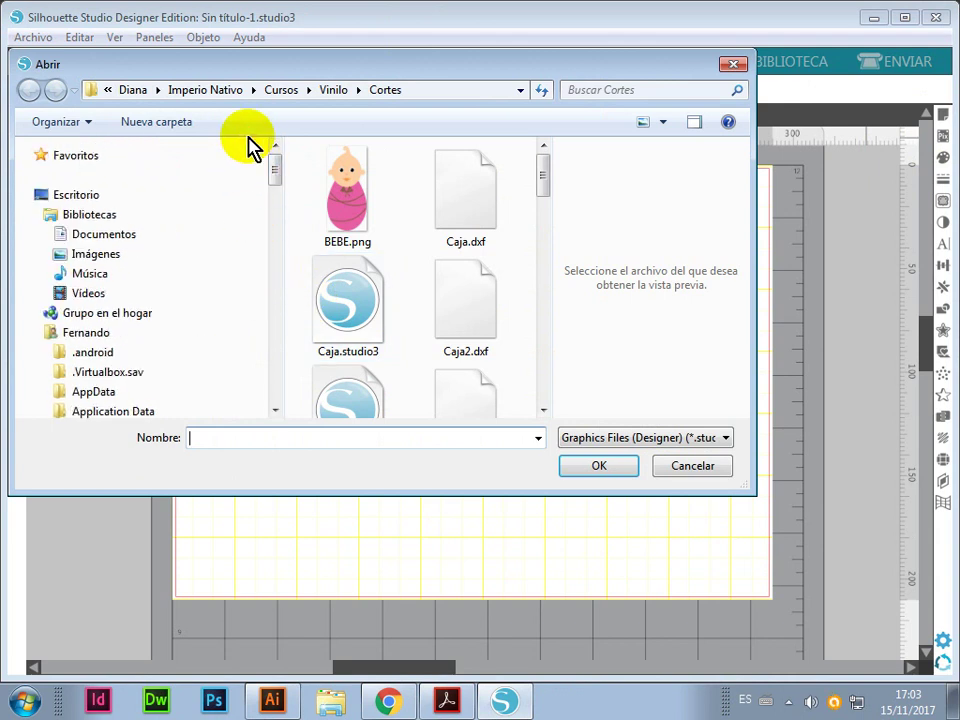
pyautogui.click(86, 198)
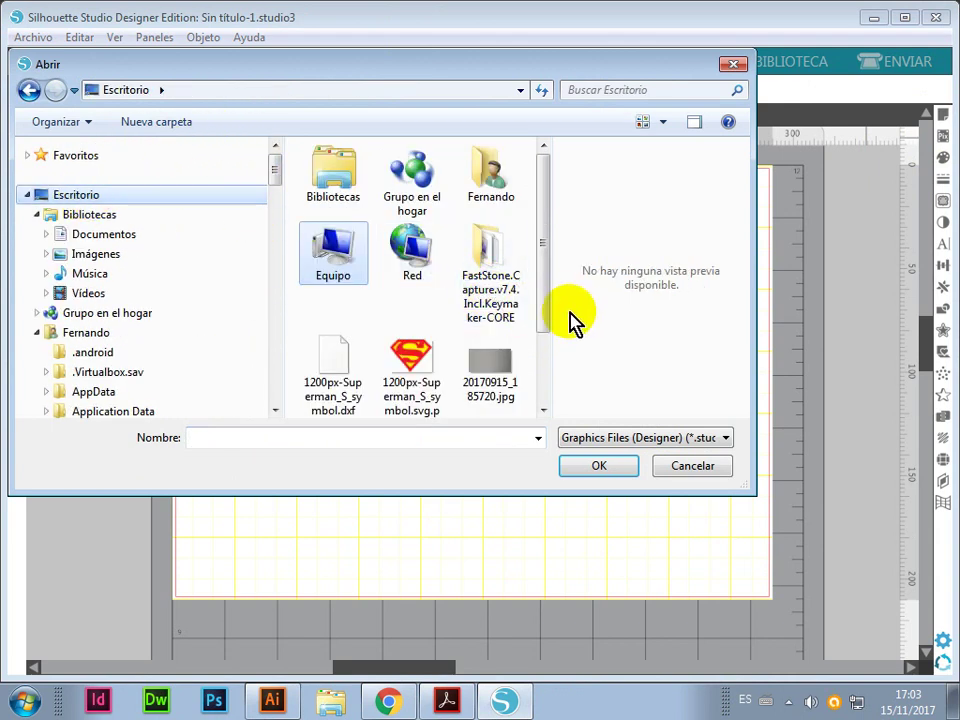
pyautogui.moveTo(541, 306)
pyautogui.mouseDown()
pyautogui.moveTo(545, 378)
pyautogui.moveTo(549, 350)
pyautogui.mouseUp()
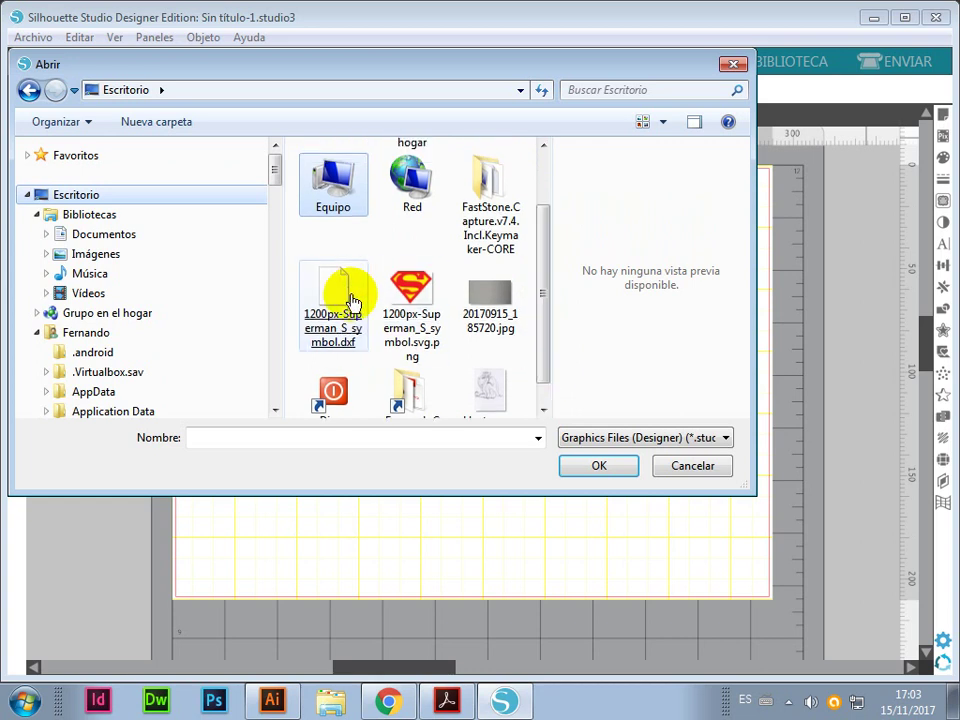
pyautogui.doubleClick(345, 295)
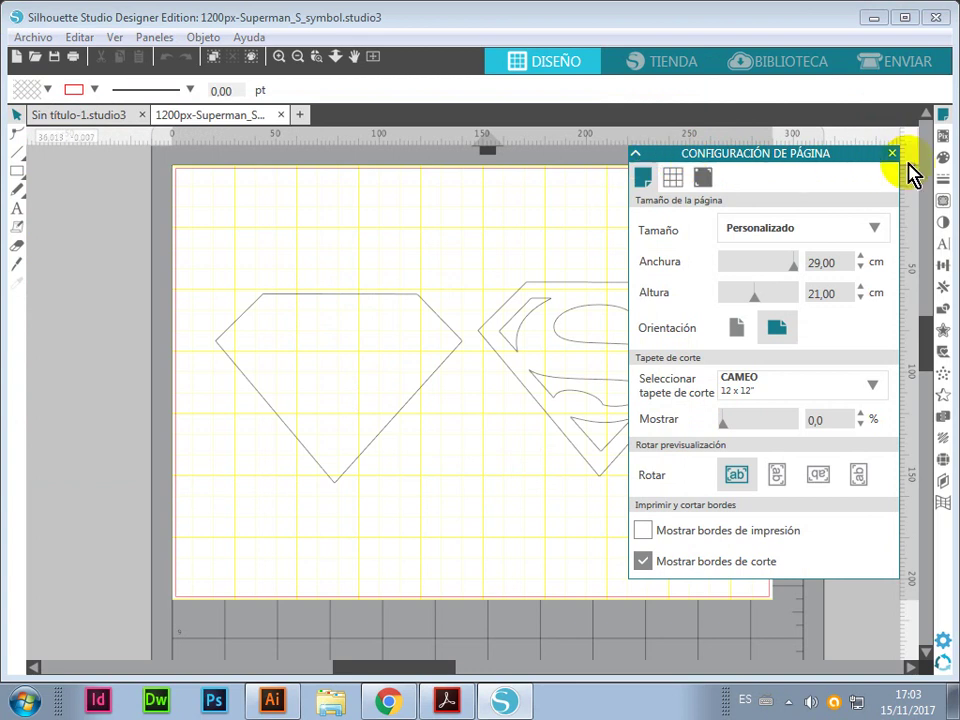
# Close Configuración de página and select only the plain diamond, about 11.9 × 9.1 cm
pyautogui.click(893, 155)
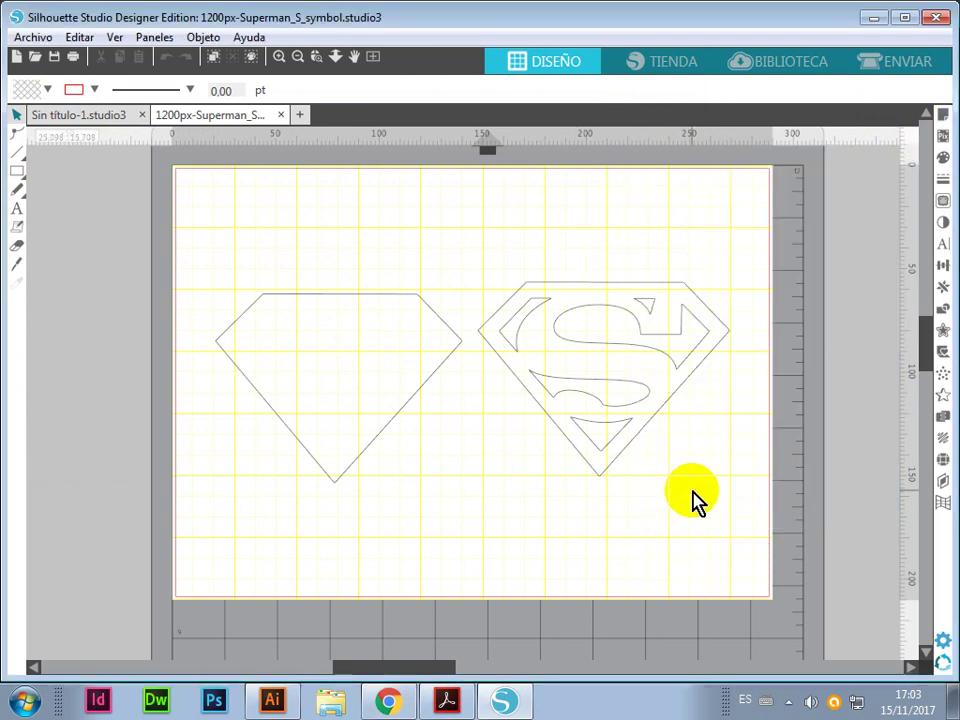
pyautogui.moveTo(196, 250); pyautogui.dragTo(760, 508)
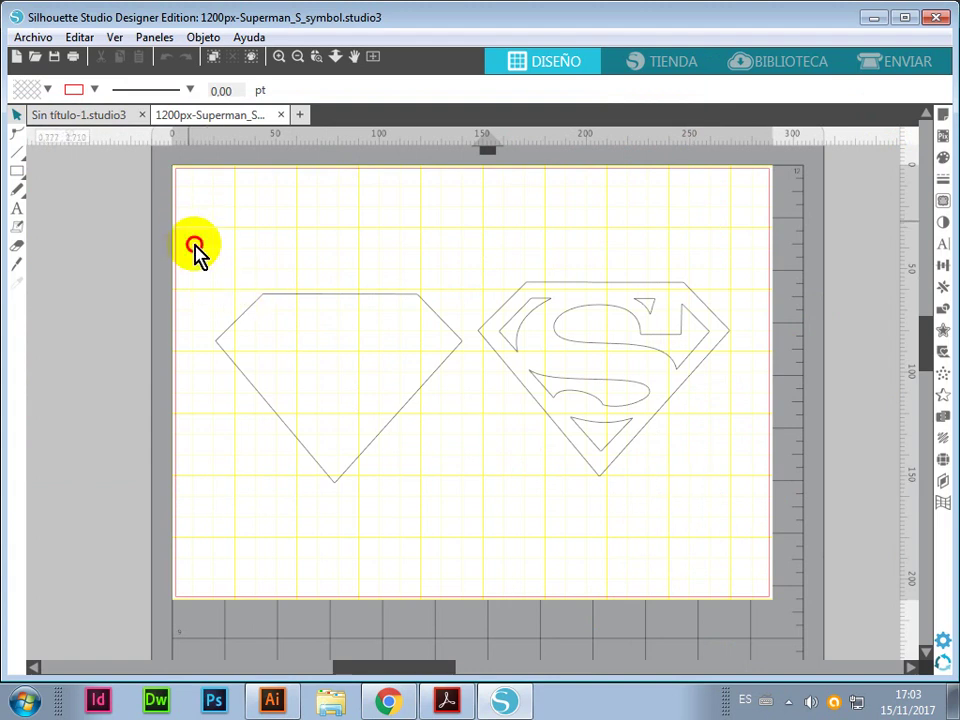
pyautogui.click(525, 514)
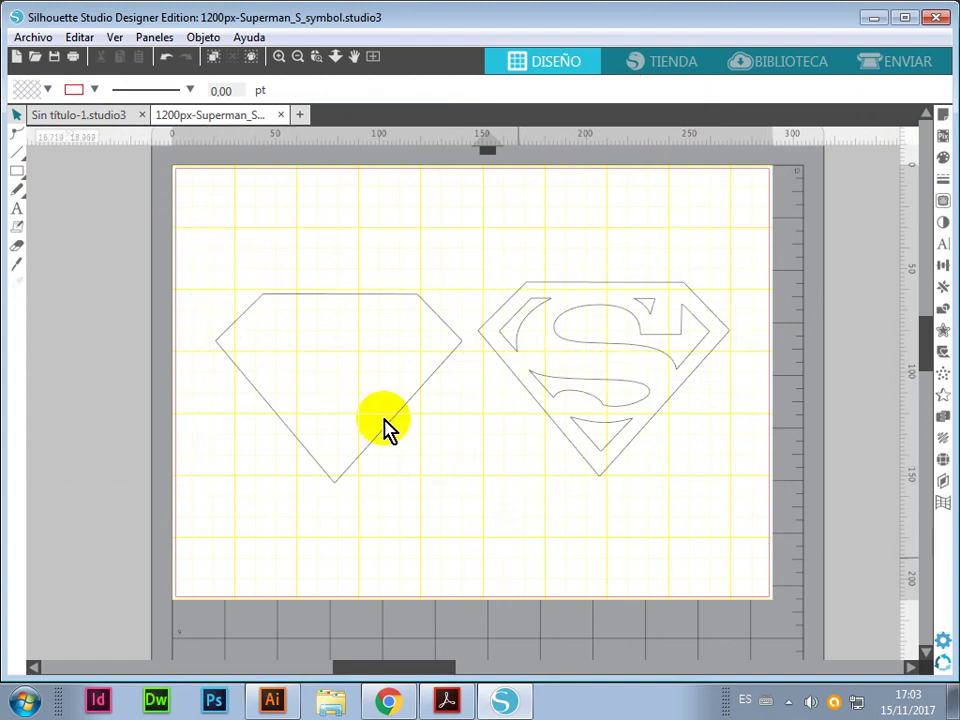
pyautogui.click(339, 435)
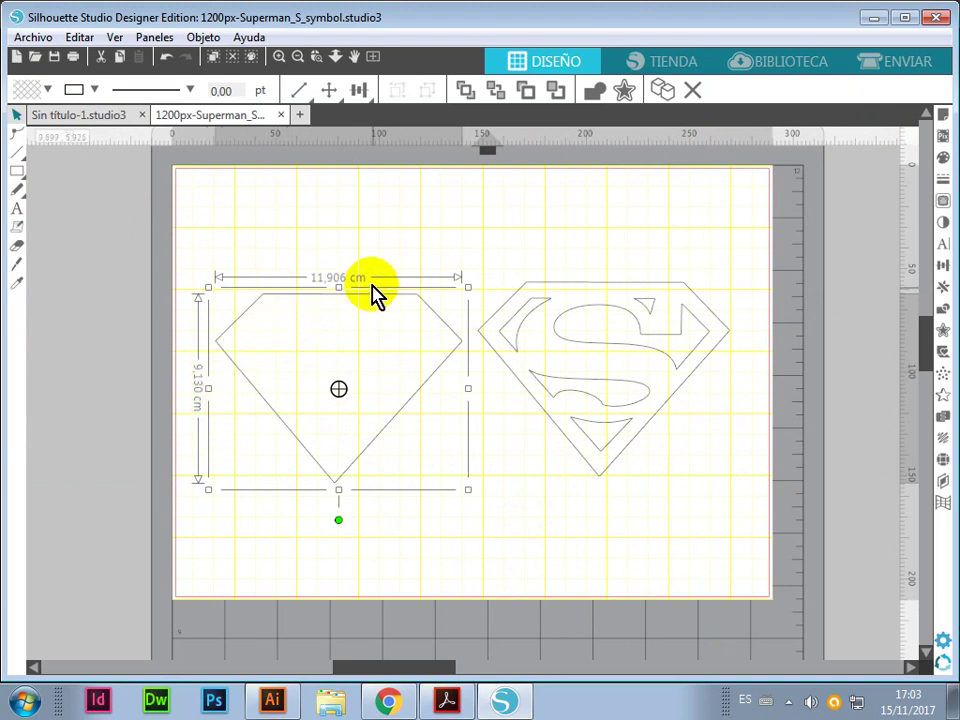
# In Illustrator, select the diamond and check its size in the Transform settings
pyautogui.click(274, 703)
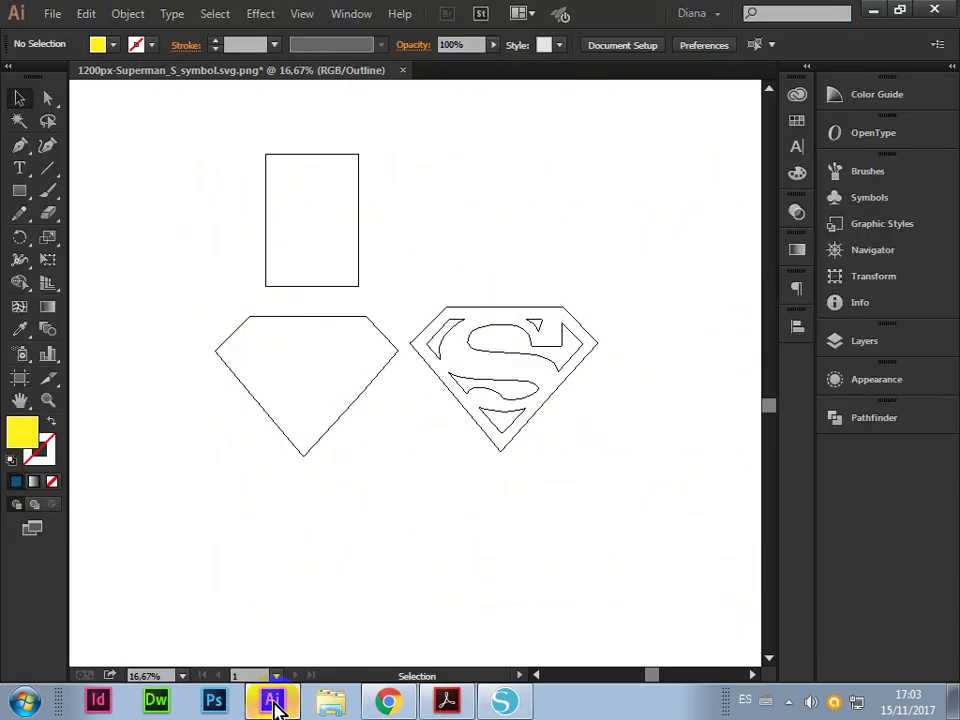
pyautogui.click(303, 451)
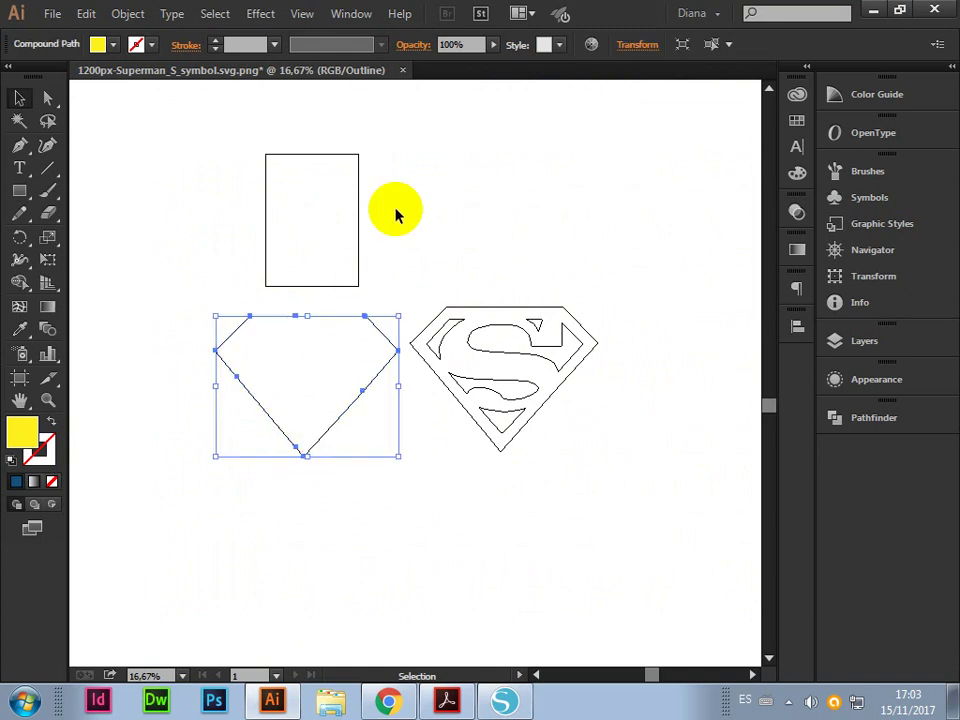
pyautogui.click(630, 46)
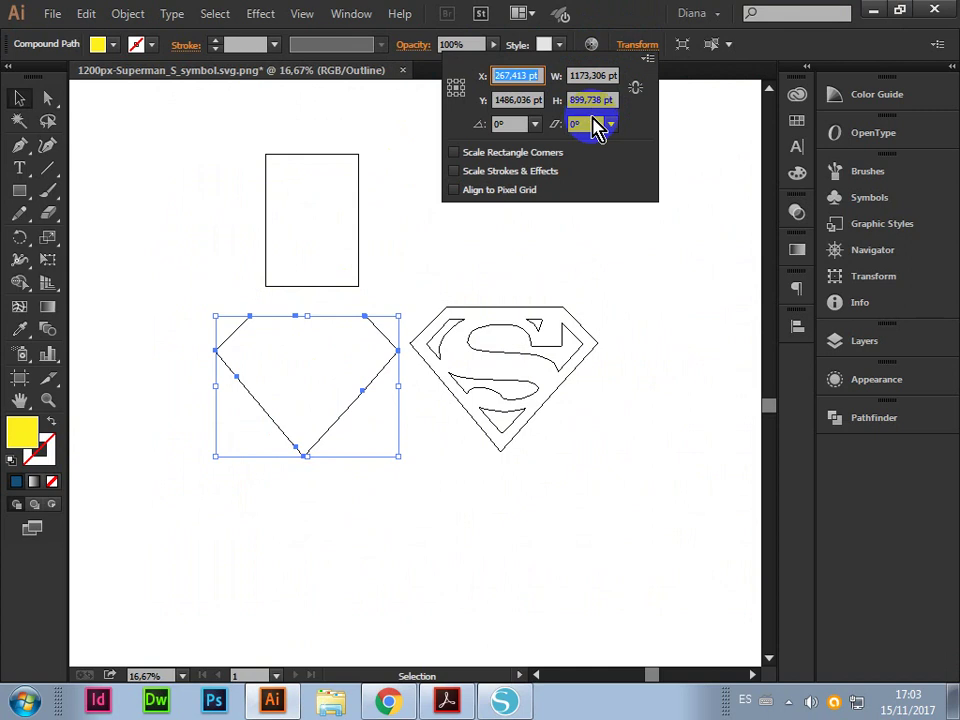
pyautogui.click(542, 92)
pyautogui.rightClick(624, 137)
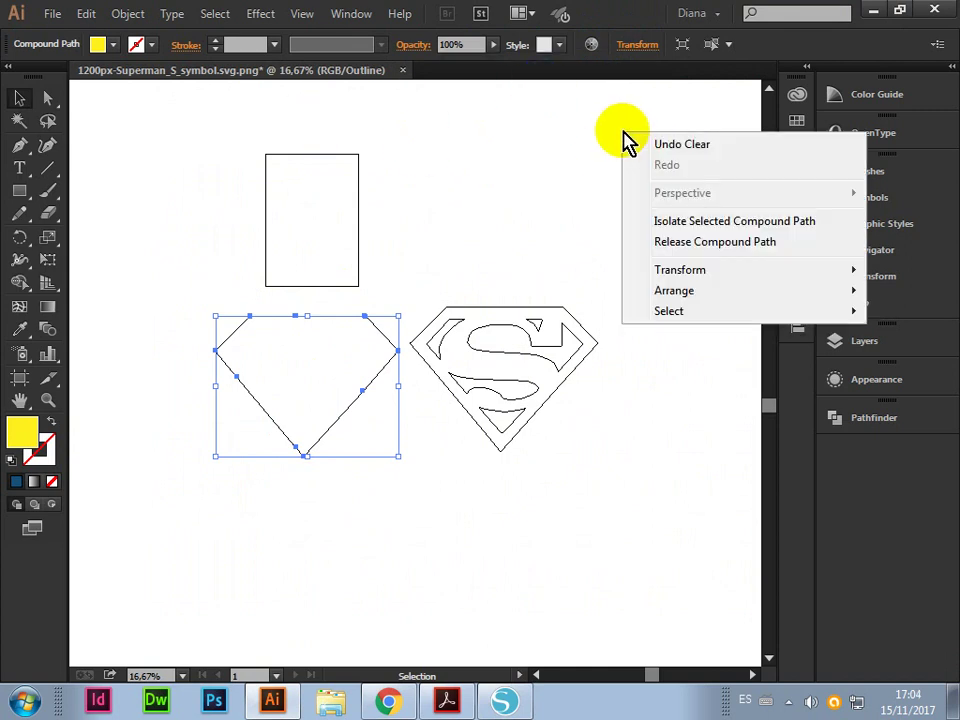
pyautogui.click(549, 158)
# Show rulers in centimetres and read the diamond's size as 41,3916 × 31,7408 cm
pyautogui.rightClick(549, 160)
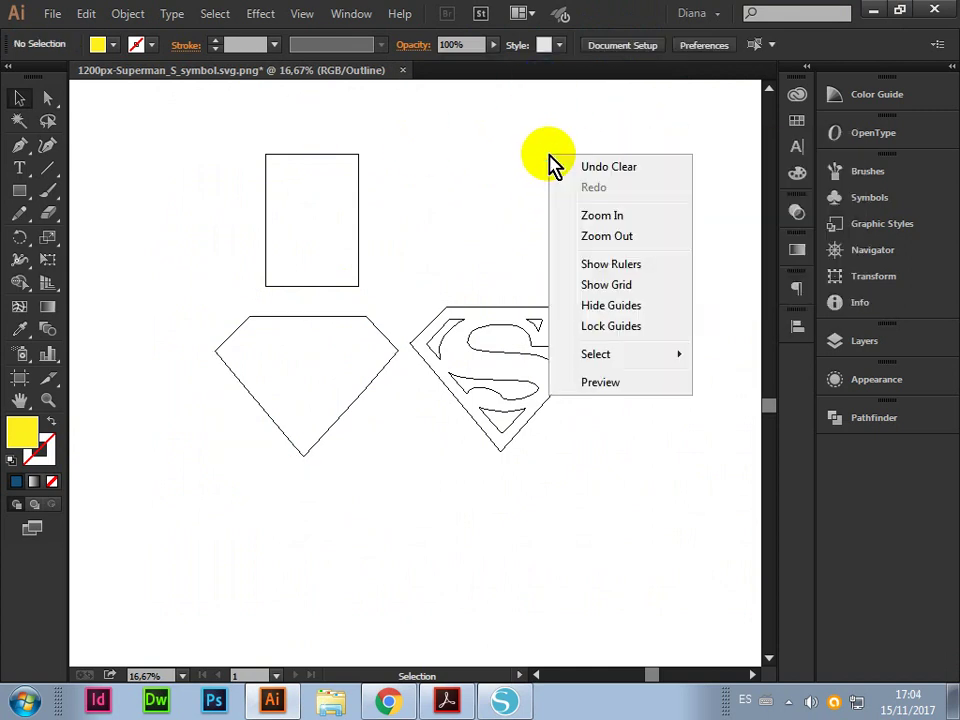
pyautogui.click(626, 265)
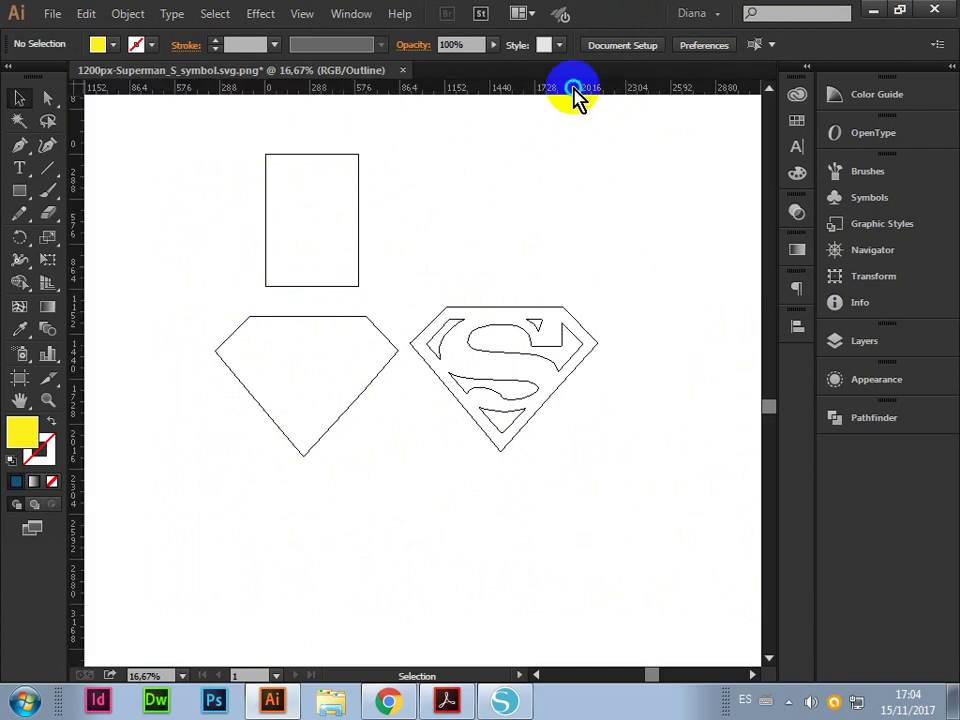
pyautogui.rightClick(572, 93)
pyautogui.click(640, 162)
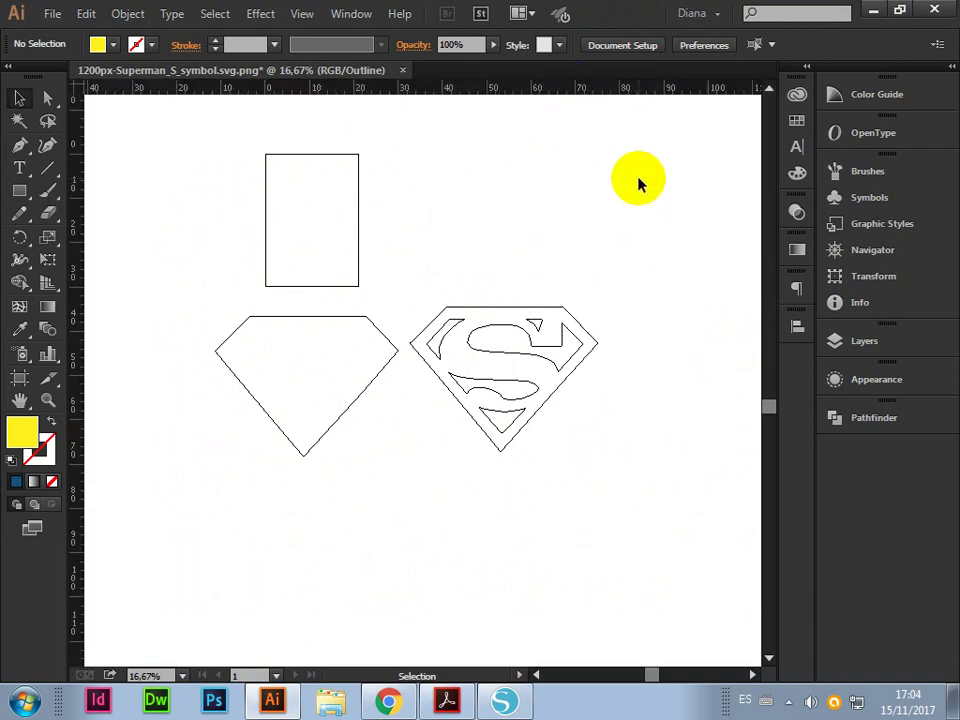
pyautogui.click(272, 320)
pyautogui.click(636, 50)
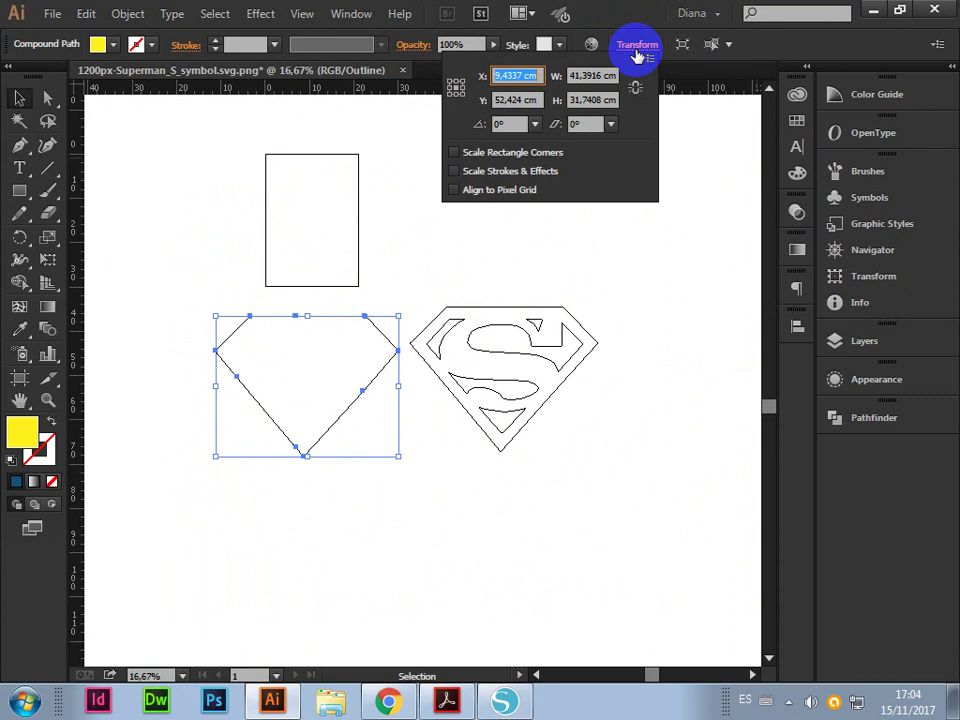
pyautogui.click(632, 165)
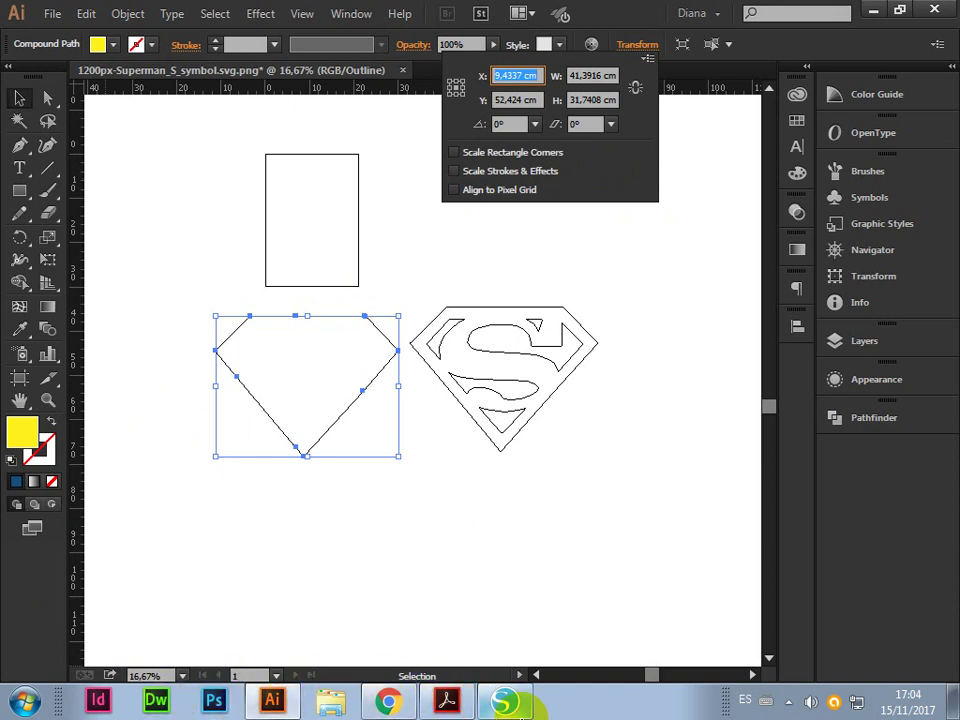
pyautogui.click(500, 700)
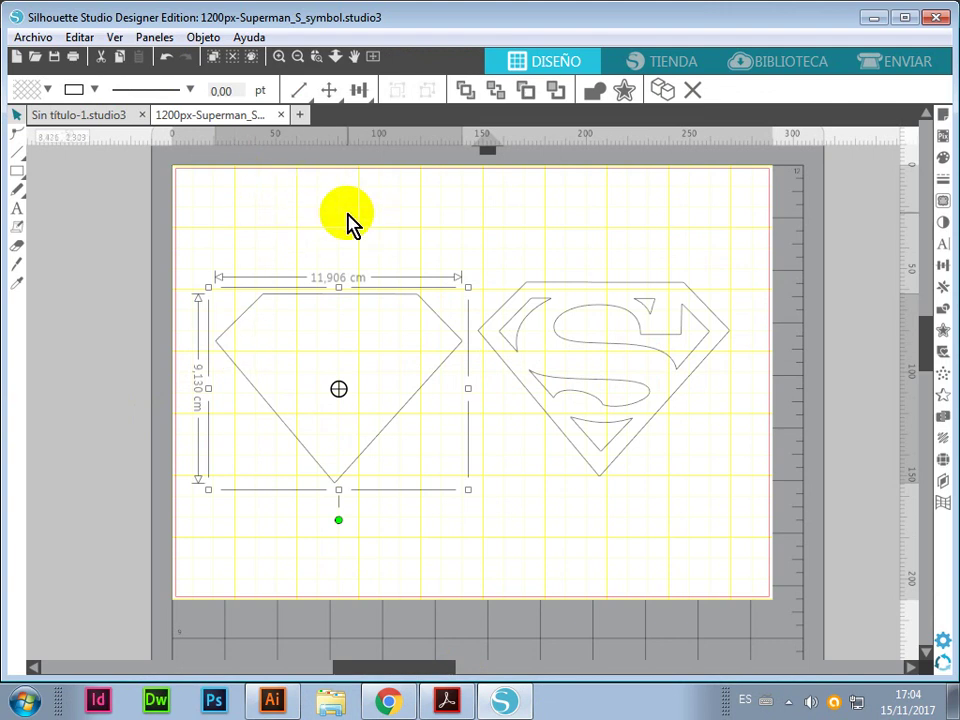
# Try resizing the shield and diamond separately, then undo those resizes with three Ctrl+Z
pyautogui.moveTo(183, 228); pyautogui.dragTo(784, 578)
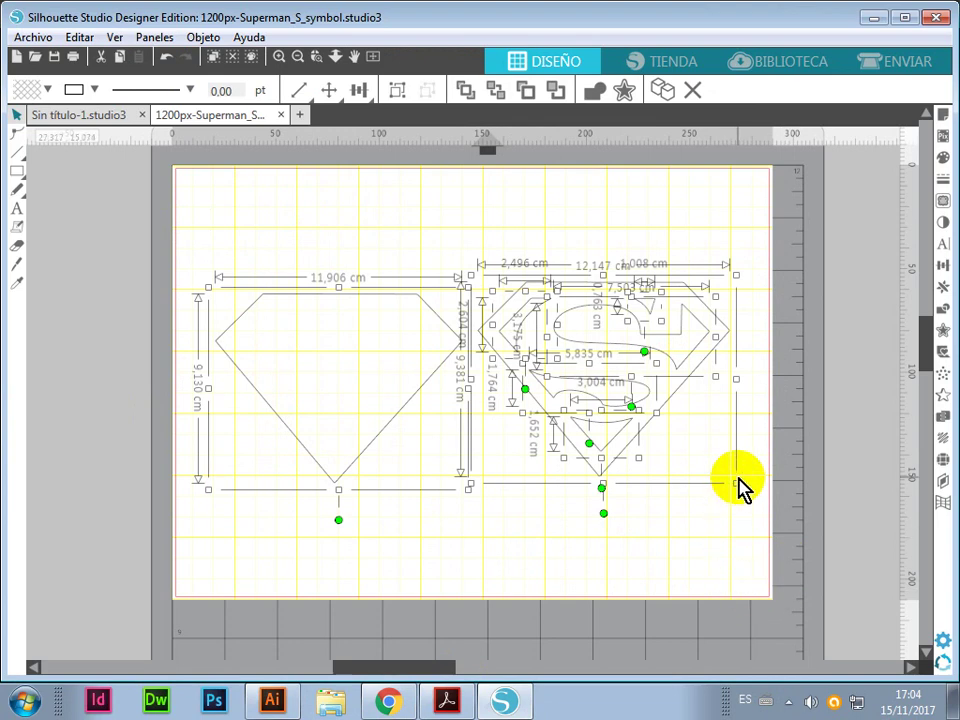
pyautogui.moveTo(736, 485)
pyautogui.mouseDown()
pyautogui.moveTo(786, 516)
pyautogui.moveTo(823, 561)
pyautogui.moveTo(657, 440)
pyautogui.moveTo(774, 536)
pyautogui.moveTo(585, 407)
pyautogui.moveTo(694, 467)
pyautogui.moveTo(716, 540)
pyautogui.moveTo(673, 463)
pyautogui.moveTo(628, 450)
pyautogui.mouseUp()
pyautogui.click(619, 520)
pyautogui.click(420, 433)
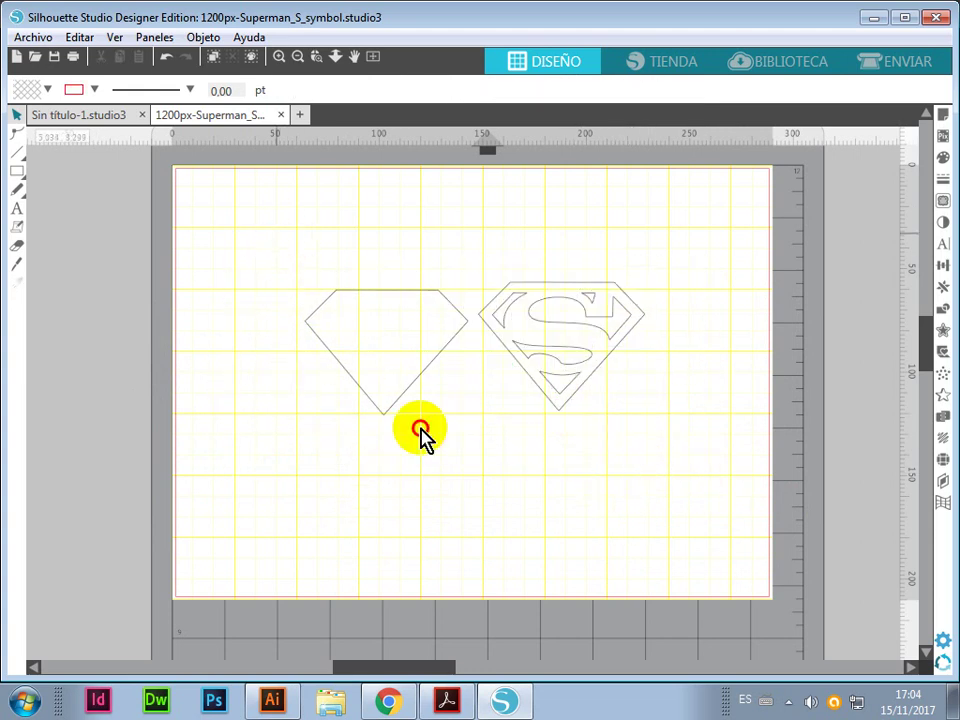
pyautogui.moveTo(481, 425); pyautogui.dragTo(454, 401)
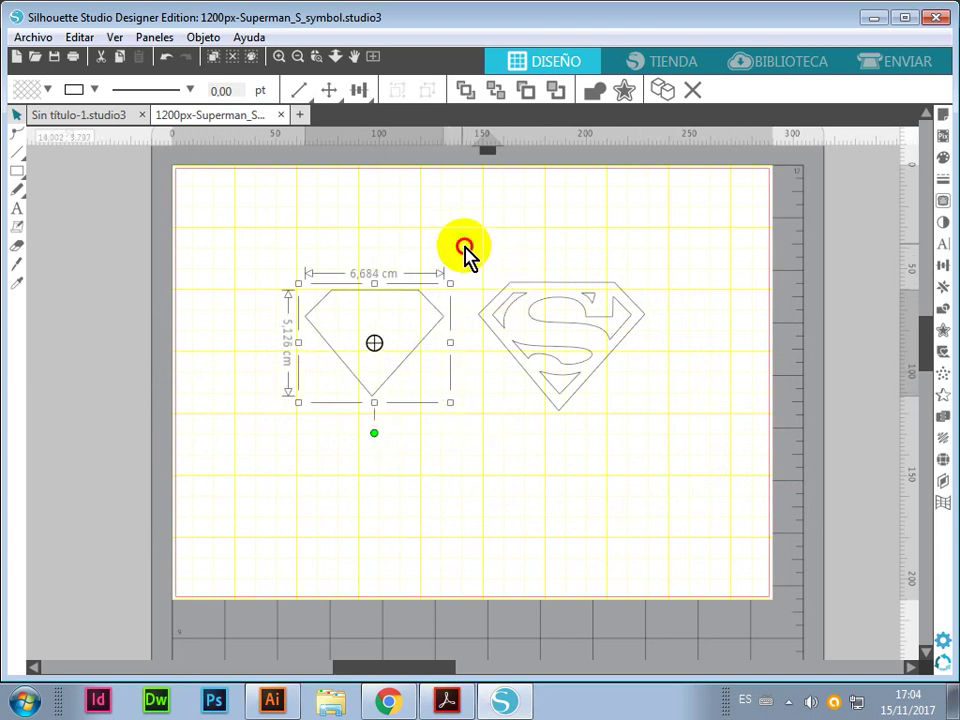
pyautogui.moveTo(465, 251); pyautogui.dragTo(701, 452)
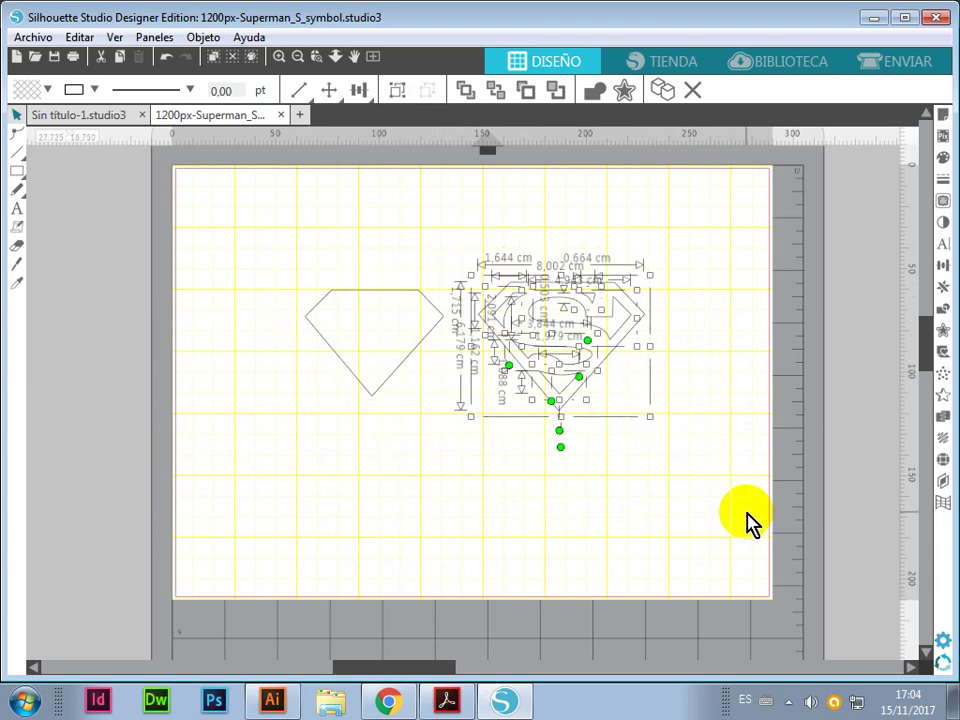
pyautogui.hotkey('ctrl', 'z')
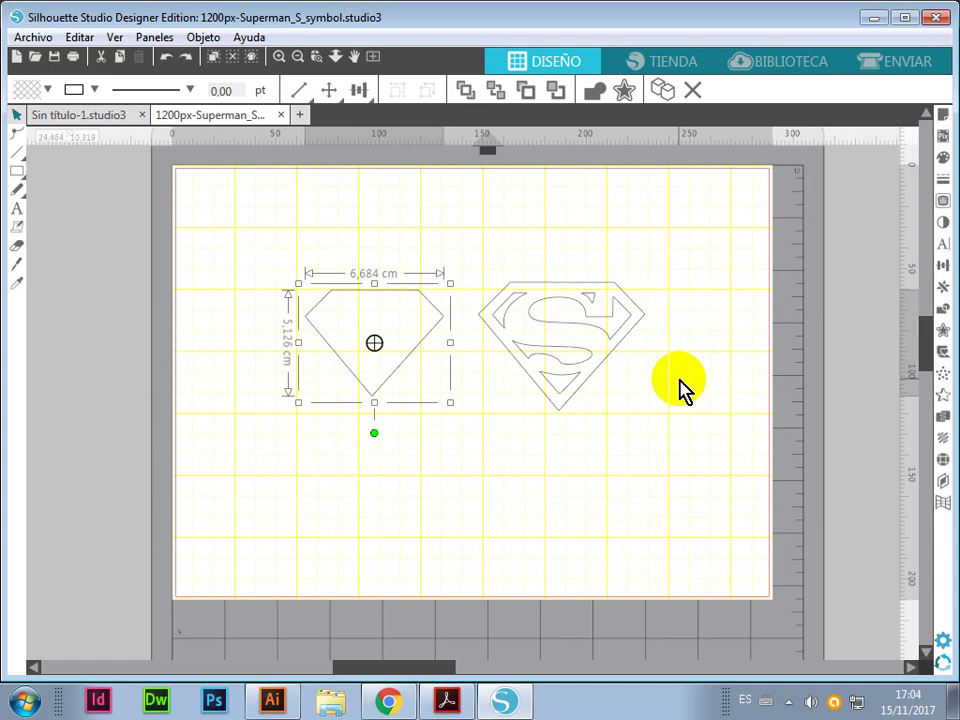
pyautogui.hotkey('ctrl', 'z')
pyautogui.hotkey('ctrl', 'z')
pyautogui.hotkey('ctrl', 'z')
pyautogui.hotkey('ctrl', 'z')
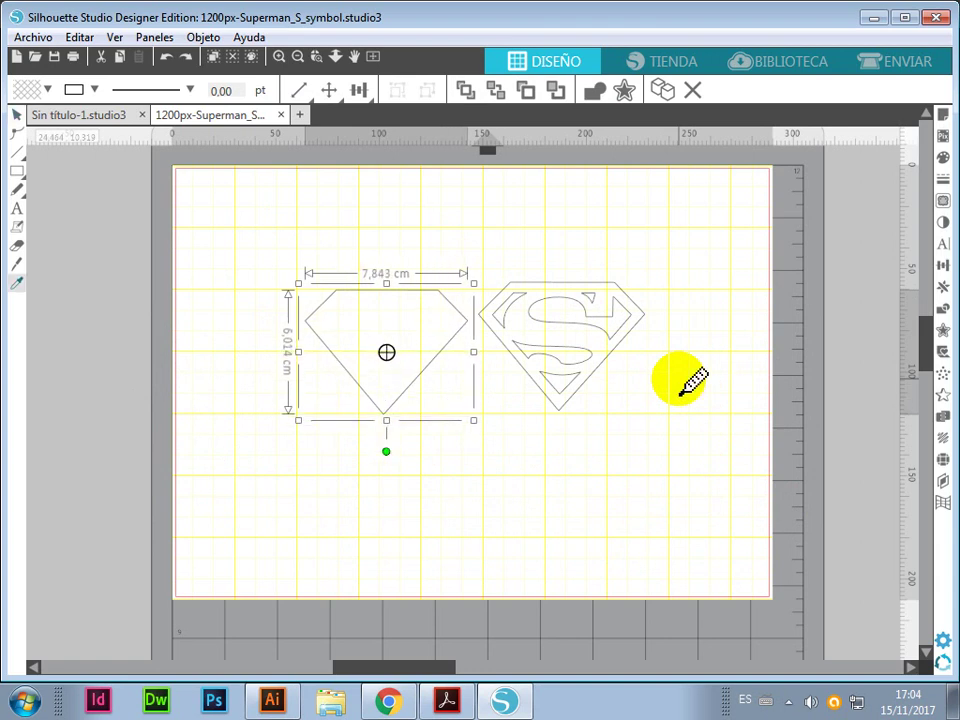
pyautogui.hotkey('ctrl', 'z')
# Scale both shapes up together so the diamond measures 12,103 × 9,281 cm, then check shield pieces
pyautogui.hotkey('ctrl', 'a')
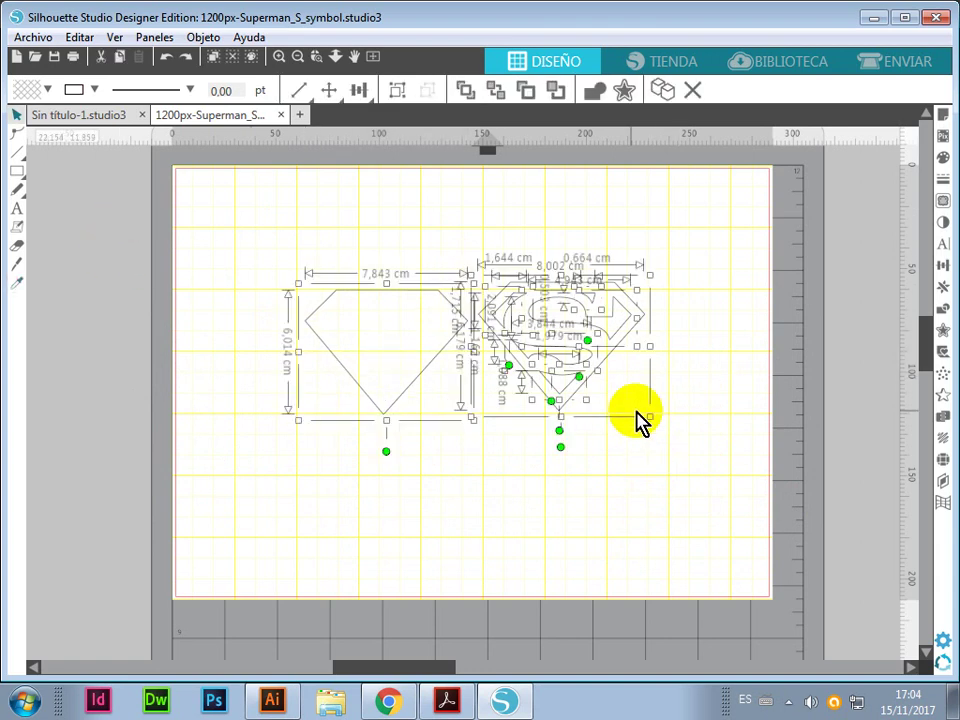
pyautogui.moveTo(650, 416); pyautogui.dragTo(730, 500)
pyautogui.click(707, 551)
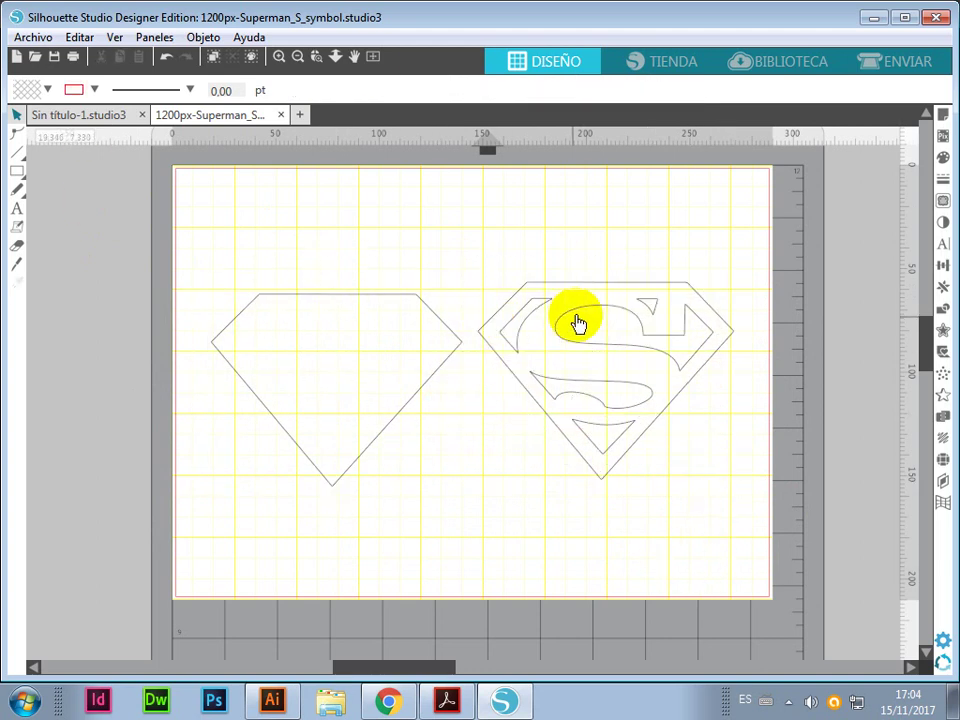
pyautogui.click(574, 319)
pyautogui.click(603, 452)
pyautogui.click(600, 422)
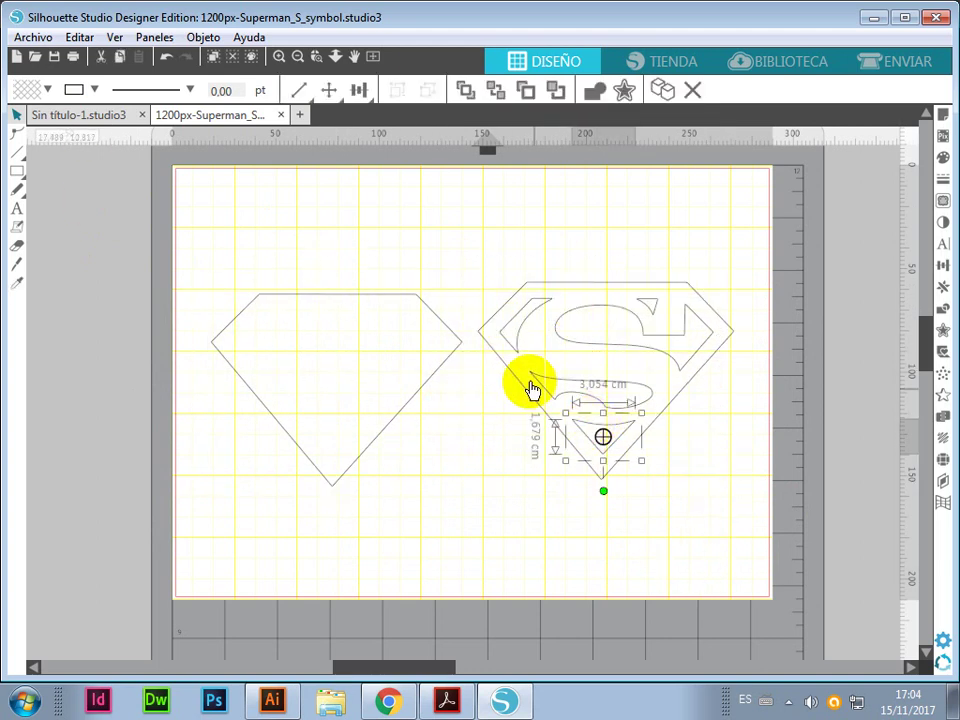
pyautogui.click(520, 386)
pyautogui.click(511, 318)
pyautogui.click(580, 350)
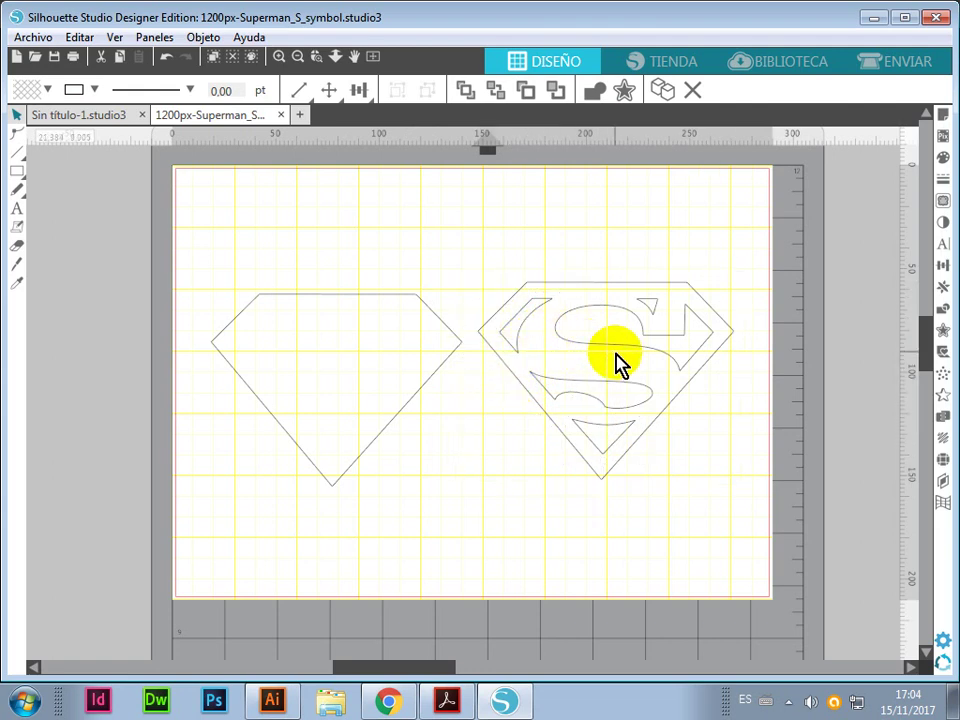
pyautogui.click(387, 435)
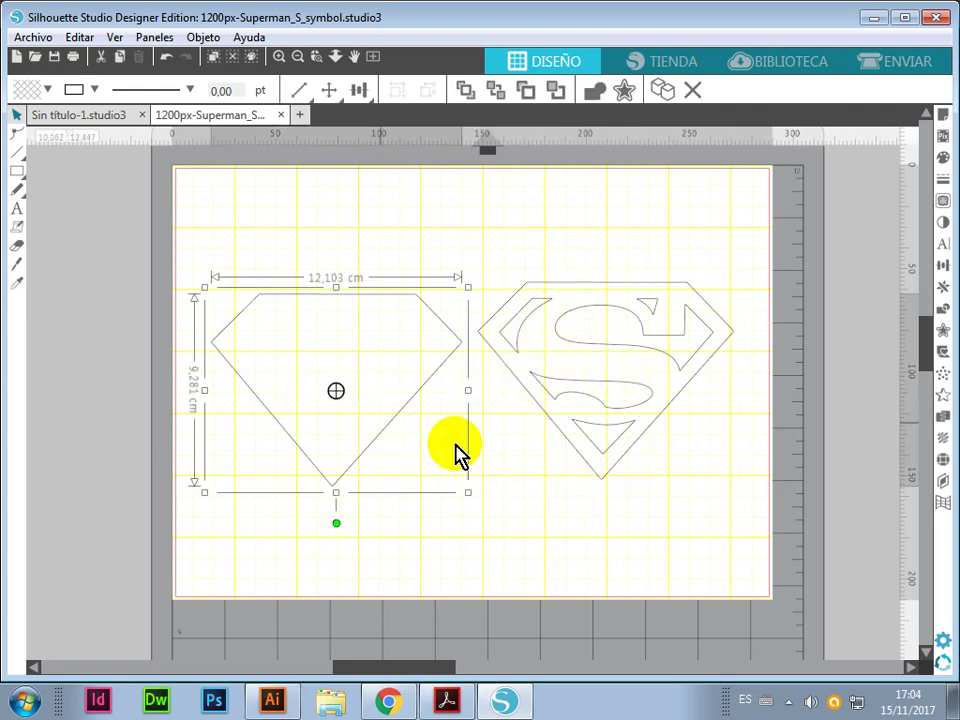
# Inspect the small left shield piece's edit points, then close the point-editing panel
pyautogui.click(560, 505)
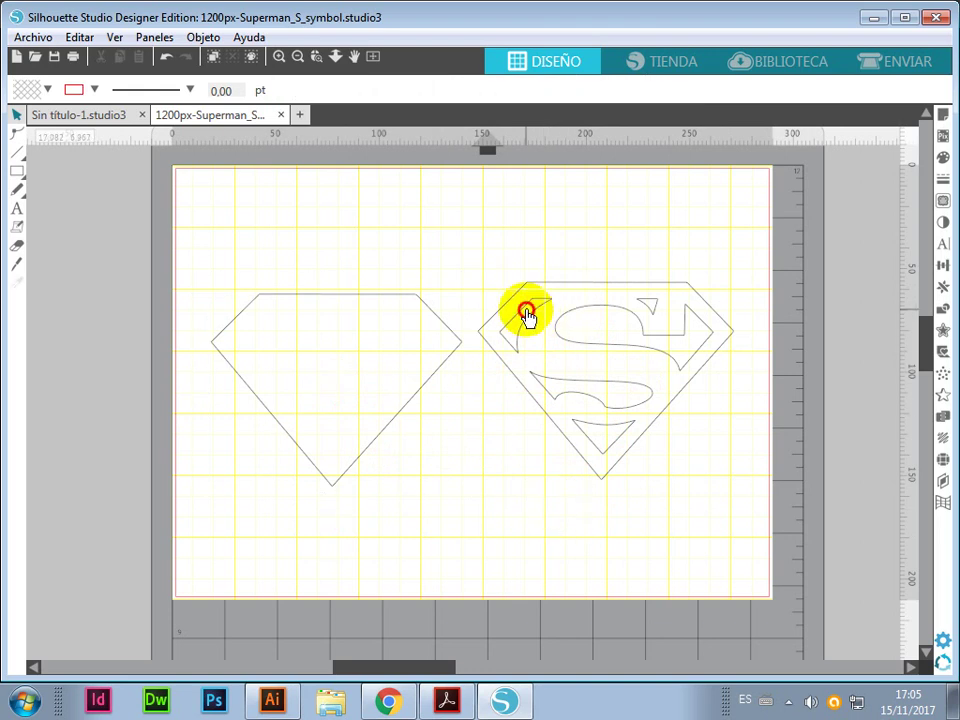
pyautogui.doubleClick(520, 317)
pyautogui.click(459, 467)
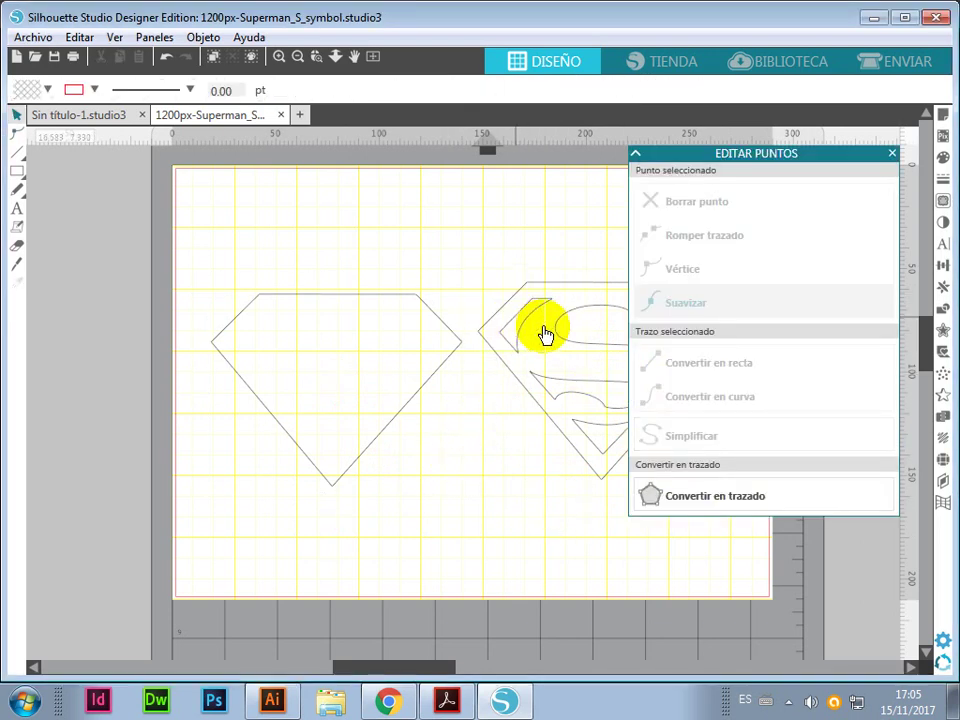
pyautogui.click(893, 154)
# Marquee-select the S-shield pieces and group them with Agrupar
pyautogui.click(514, 343)
pyautogui.click(615, 439)
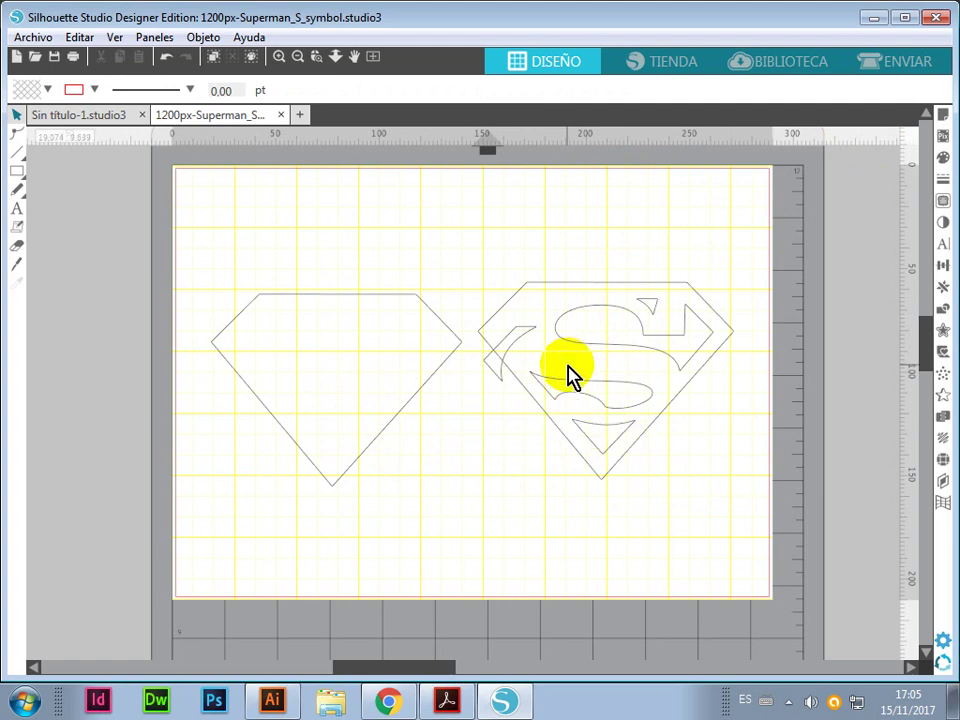
pyautogui.click(570, 375)
pyautogui.moveTo(473, 240)
pyautogui.mouseDown()
pyautogui.moveTo(615, 415)
pyautogui.moveTo(686, 476)
pyautogui.mouseUp()
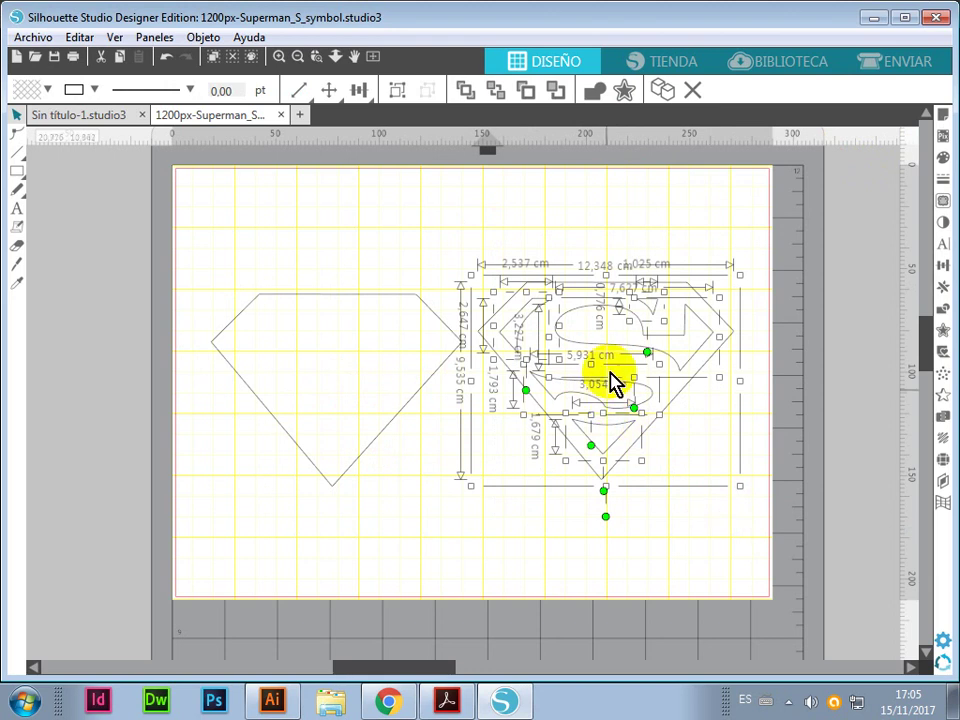
pyautogui.rightClick(605, 385)
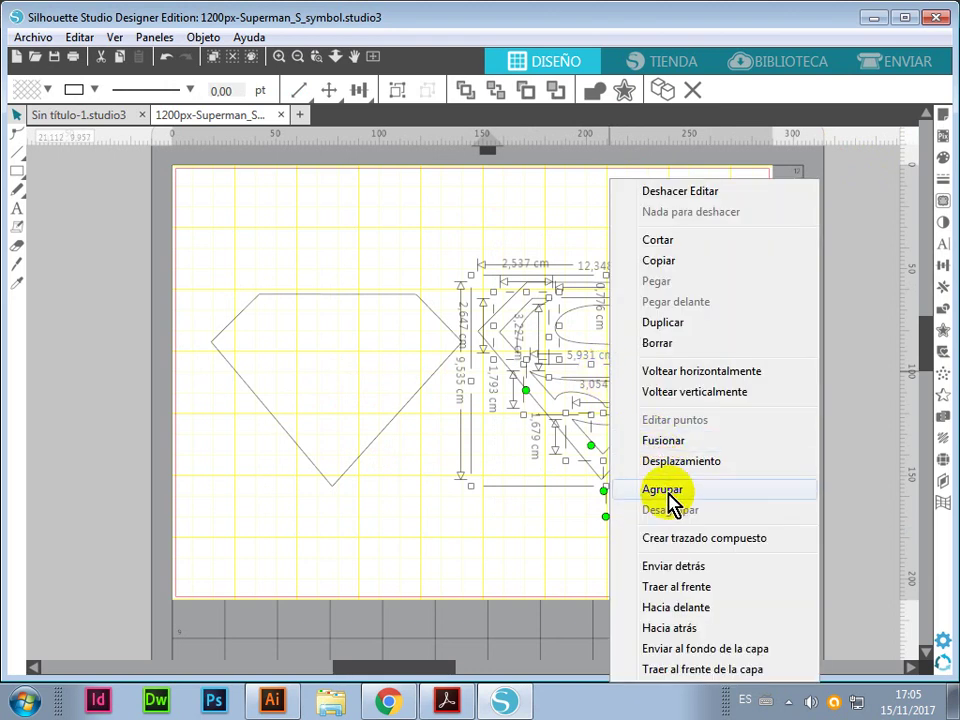
pyautogui.click(668, 490)
pyautogui.click(620, 572)
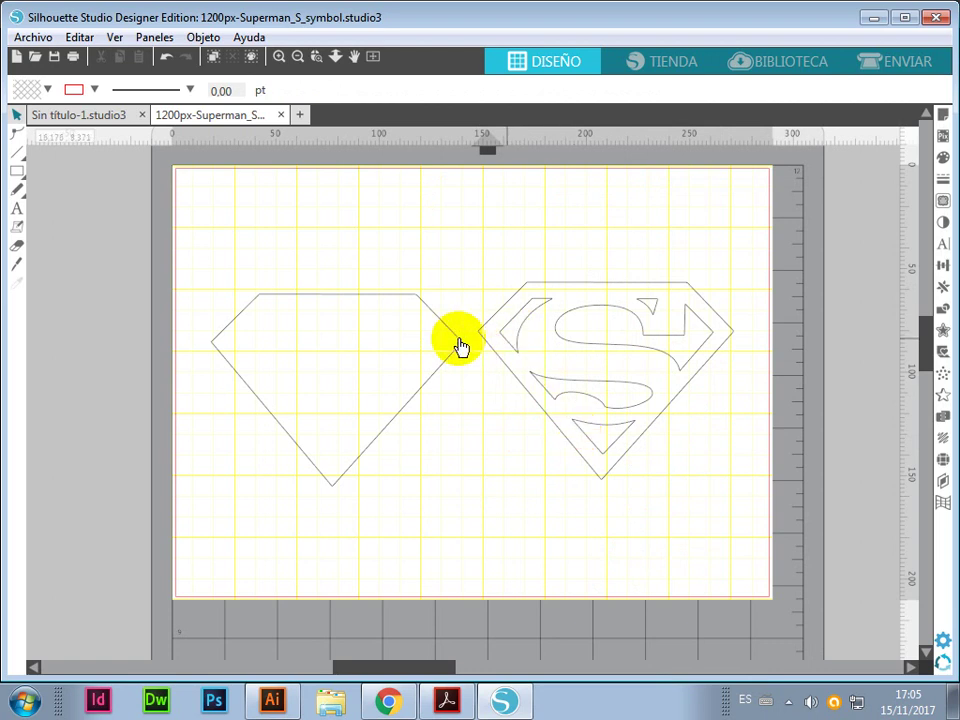
# Zoom in on the shield, then zoom back out to show the whole page
pyautogui.click(529, 401)
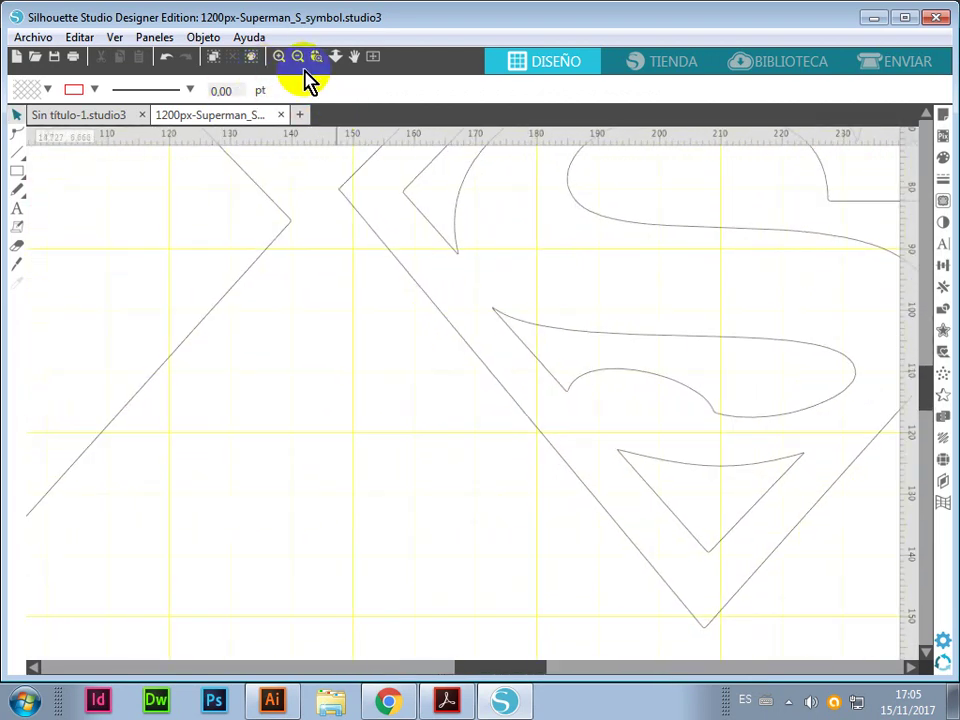
pyautogui.click(297, 57)
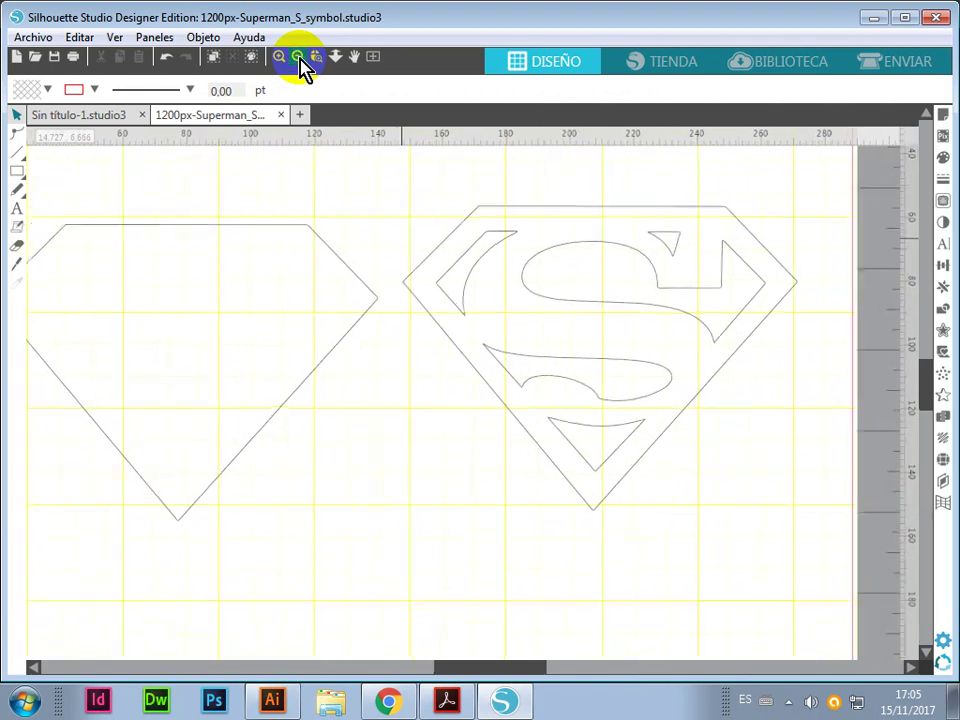
pyautogui.click(297, 57)
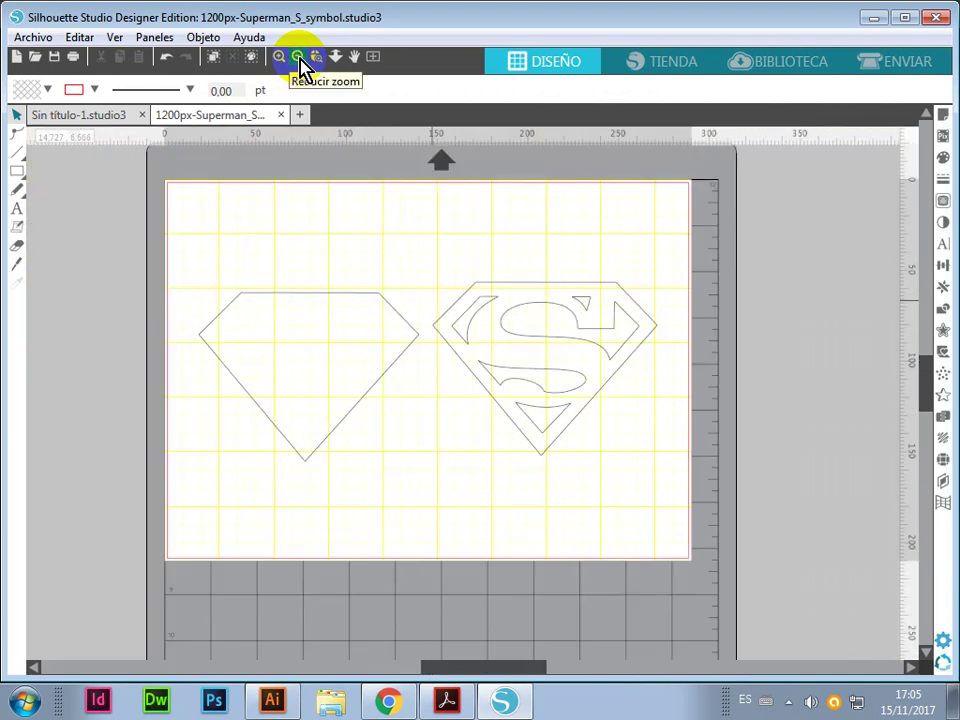
# Maximize, then restore the Silhouette Studio window, nudging it right so Illustrator shows behind
pyautogui.moveTo(628, 17); pyautogui.dragTo(654, 28)
pyautogui.click(924, 20)
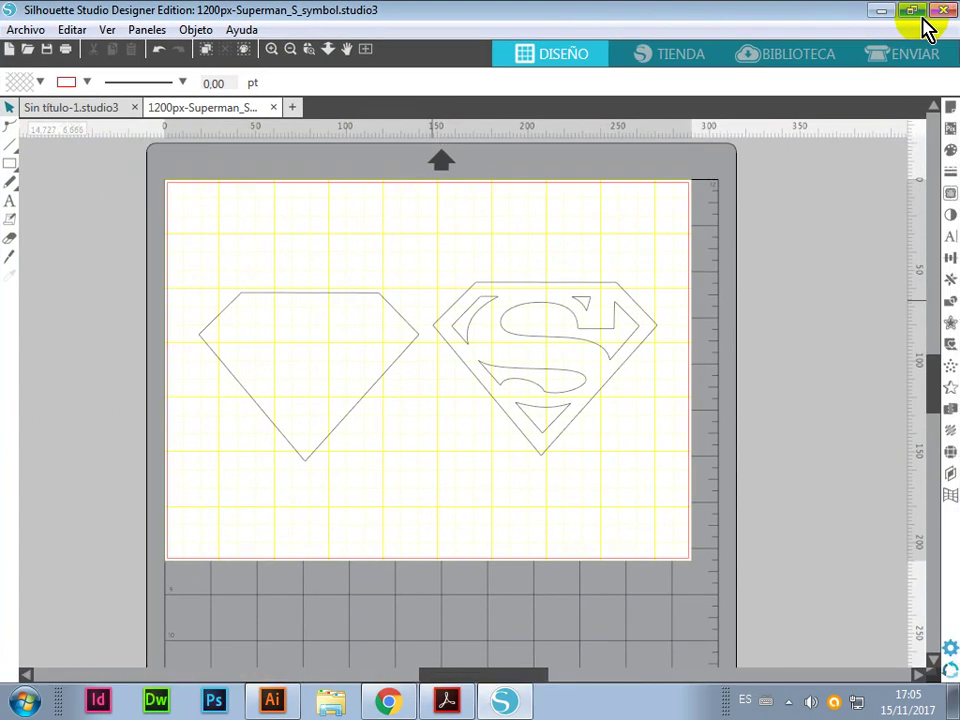
pyautogui.click(912, 10)
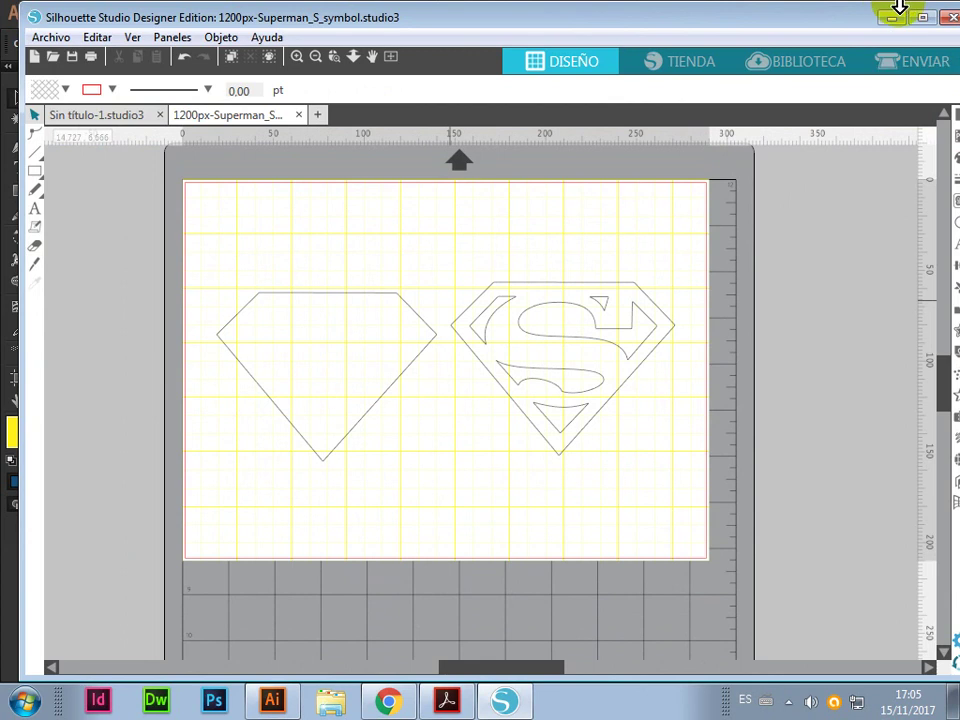
pyautogui.doubleClick(821, 41)
pyautogui.doubleClick(767, 32)
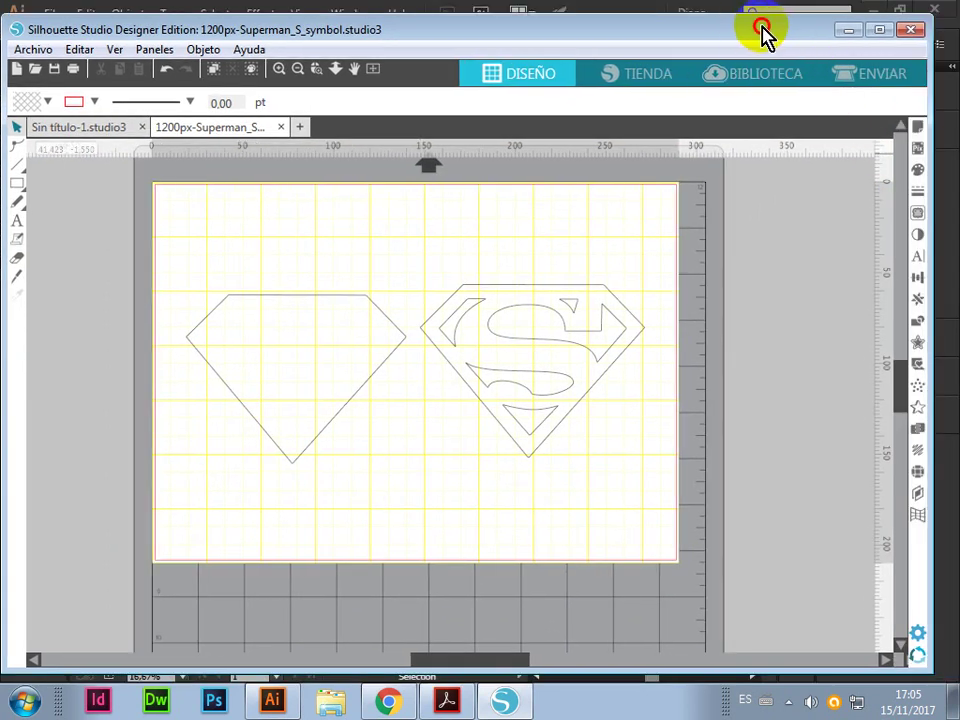
pyautogui.moveTo(763, 26); pyautogui.dragTo(763, 30)
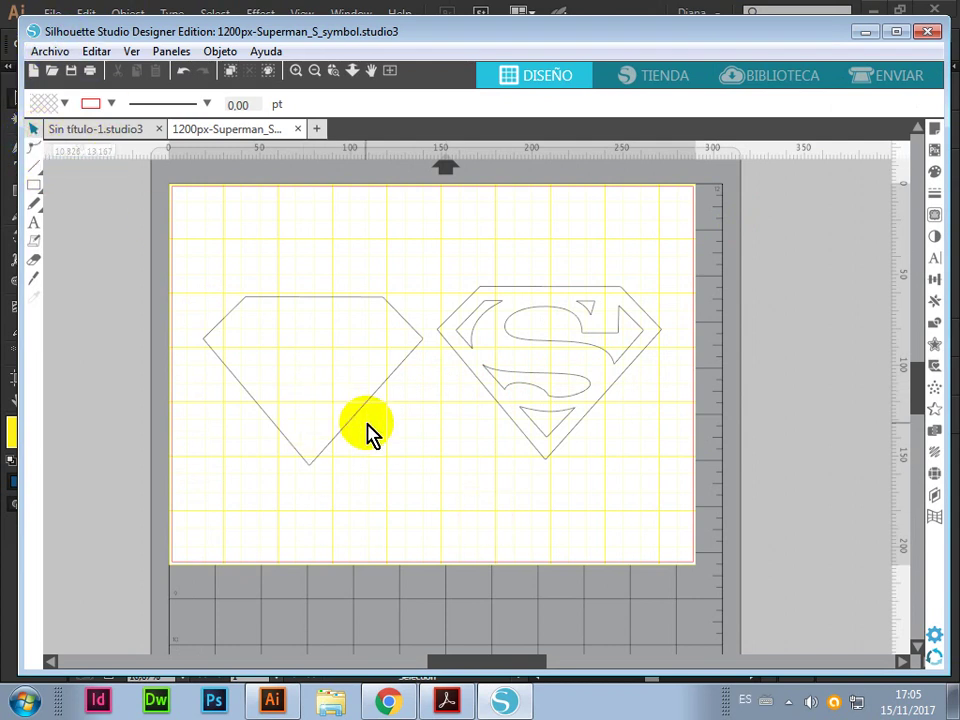
# Move the plain diamond left, off the cutting mat
pyautogui.moveTo(356, 421); pyautogui.dragTo(58, 407)
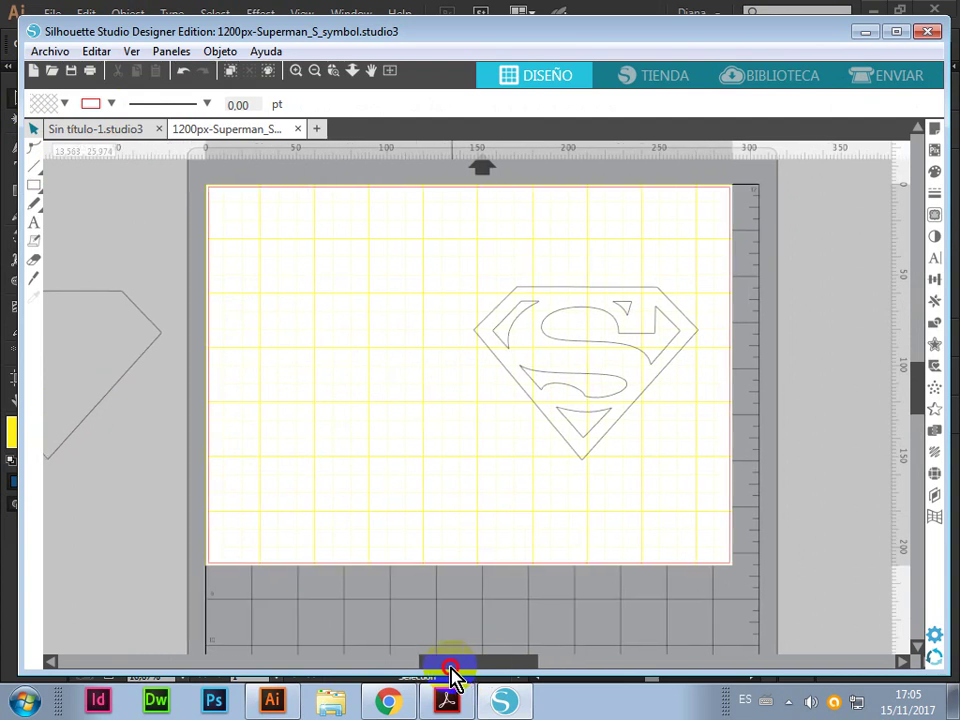
pyautogui.moveTo(462, 663); pyautogui.dragTo(421, 666)
pyautogui.click(209, 395)
pyautogui.moveTo(207, 395); pyautogui.dragTo(199, 393)
pyautogui.click(589, 240)
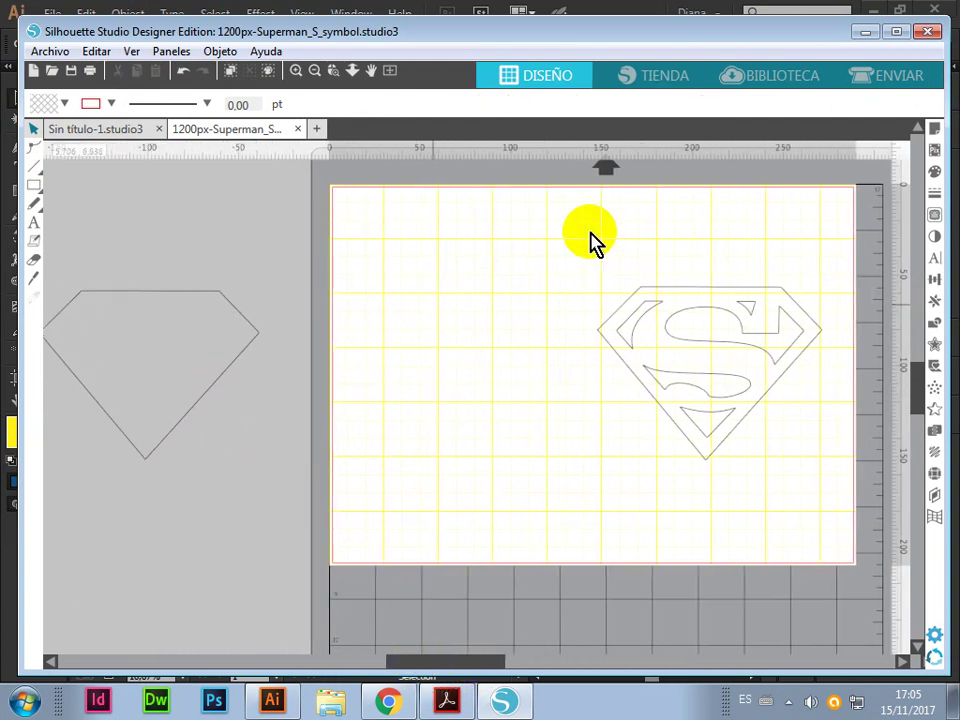
# Place the S-shield top-left and paste two copies at the right and lower middle
pyautogui.moveTo(751, 408); pyautogui.dragTo(492, 325)
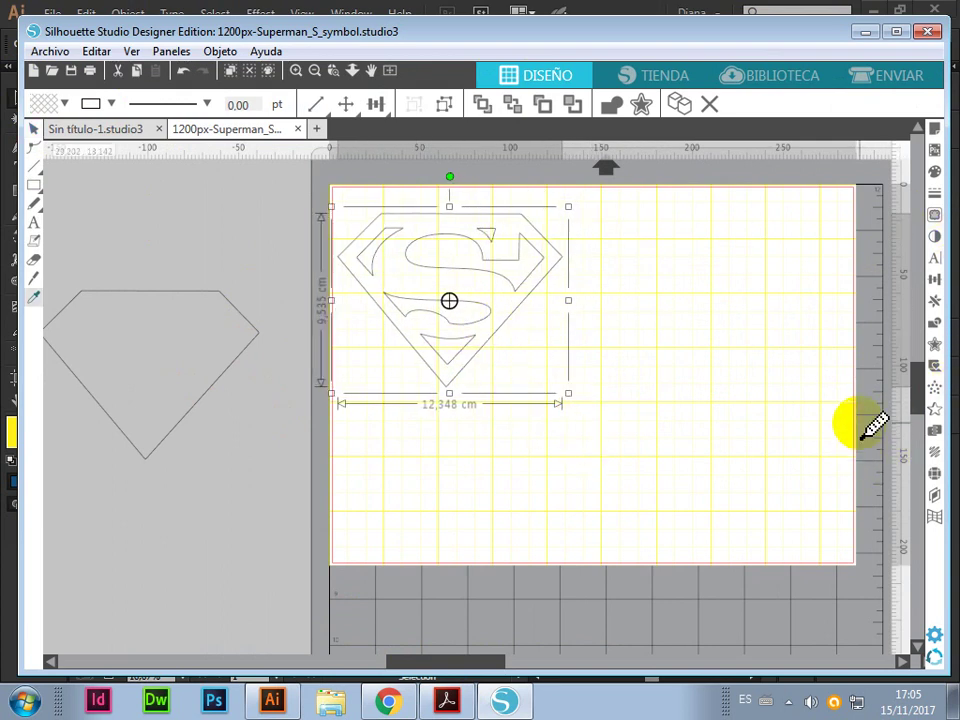
pyautogui.hotkey('ctrl', 'v')
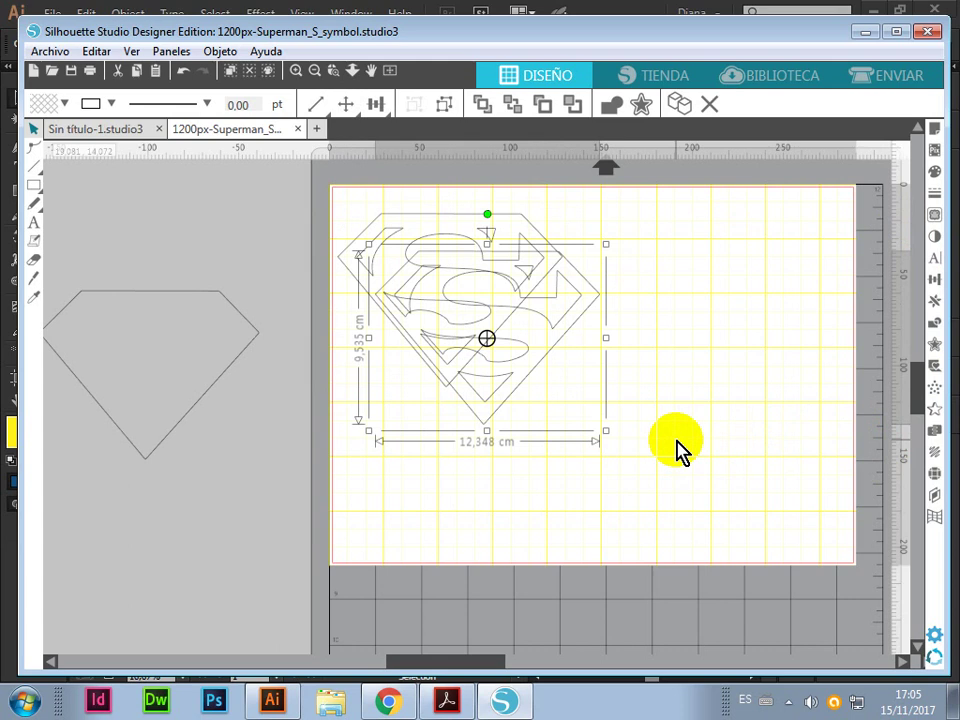
pyautogui.moveTo(520, 398); pyautogui.dragTo(742, 375)
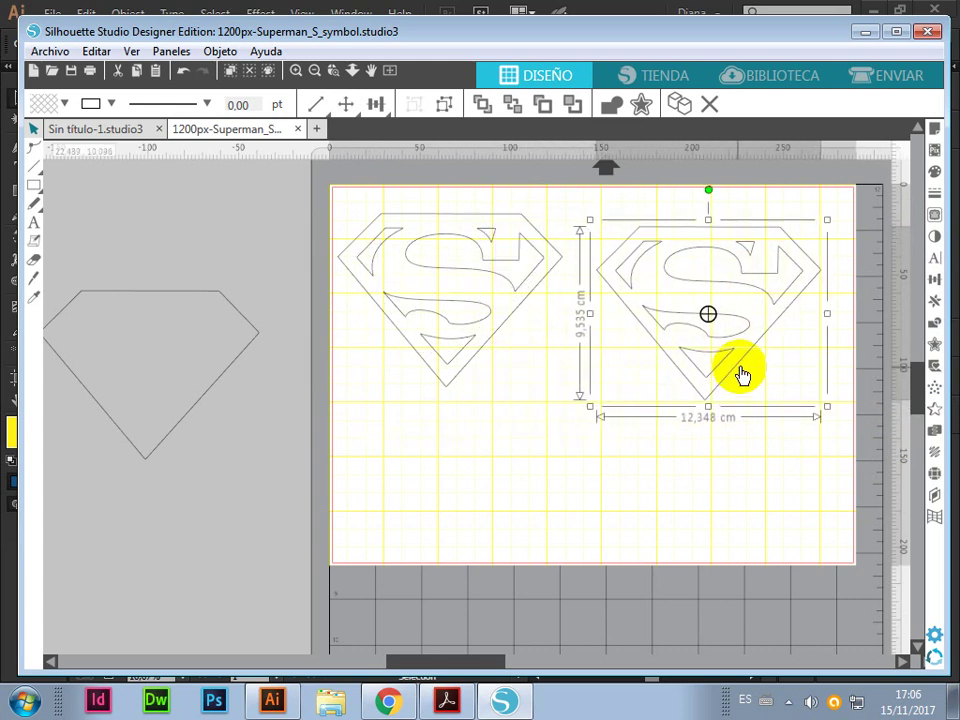
pyautogui.press('i')
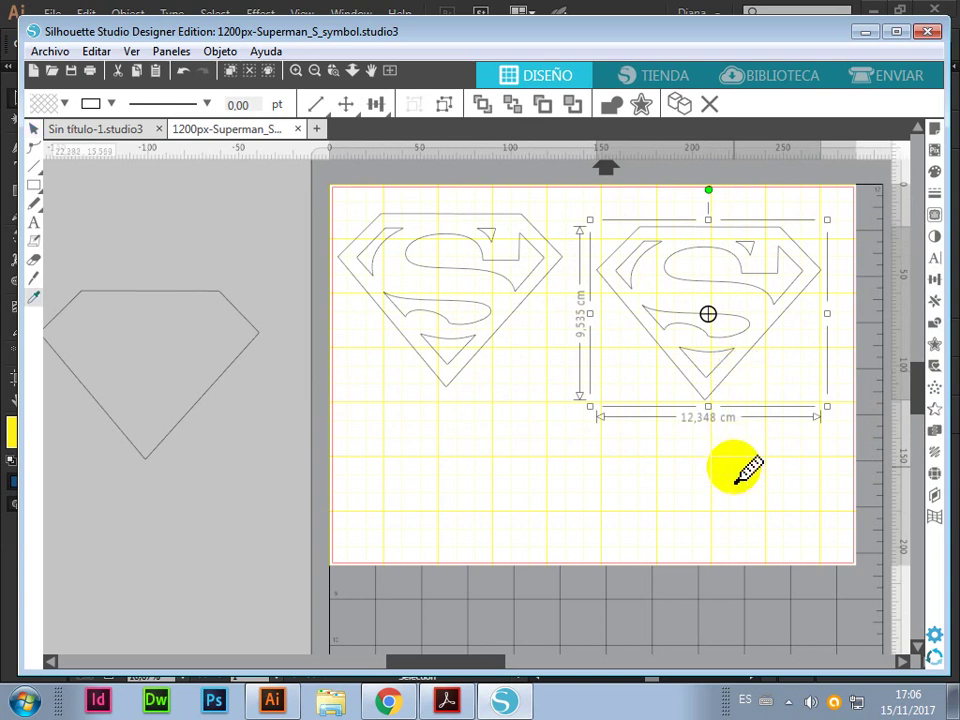
pyautogui.hotkey('ctrl', 'v')
pyautogui.moveTo(600, 440); pyautogui.dragTo(546, 523)
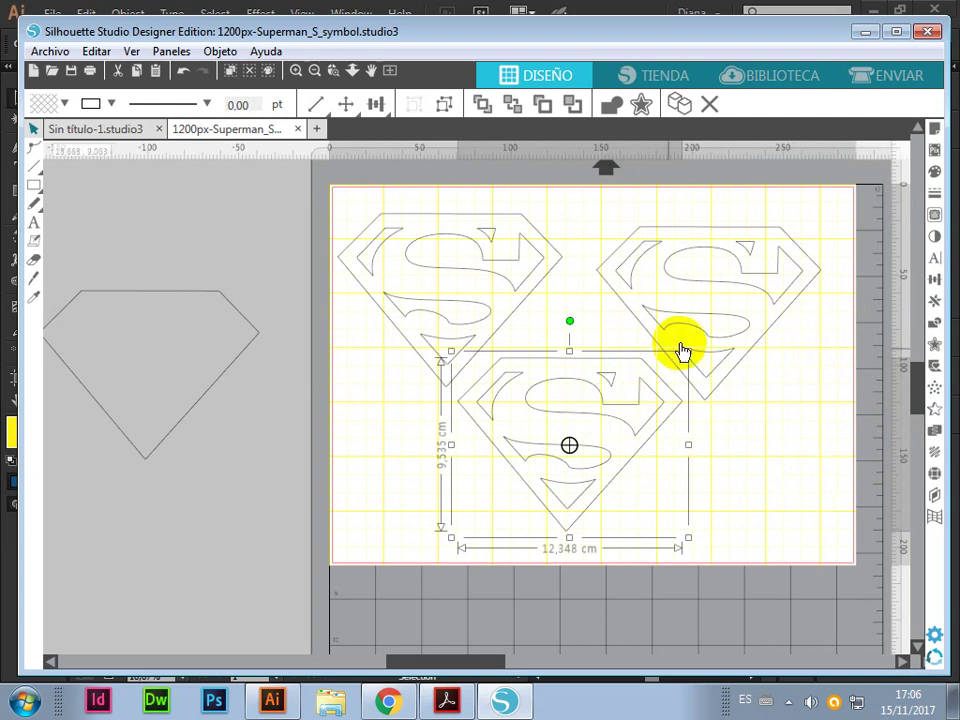
# Duplicate a shield, rotate it 180° upside down, and place it at the page's bottom-right
pyautogui.press('i')
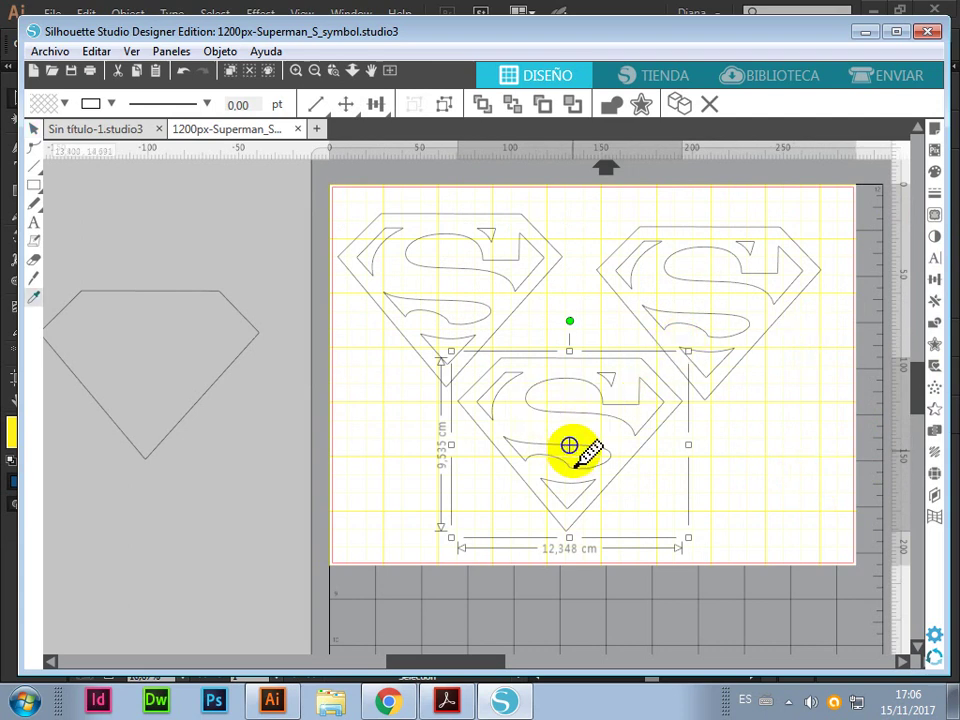
pyautogui.hotkey('ctrl', 'd')
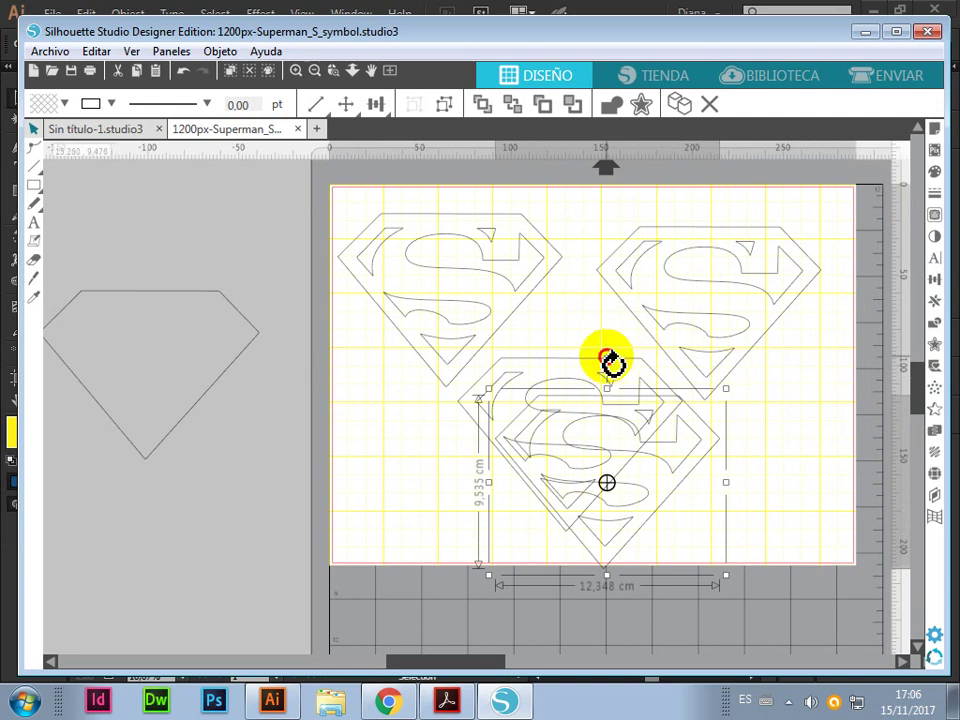
pyautogui.moveTo(608, 360)
pyautogui.mouseDown()
pyautogui.moveTo(676, 597)
pyautogui.moveTo(609, 600)
pyautogui.mouseUp()
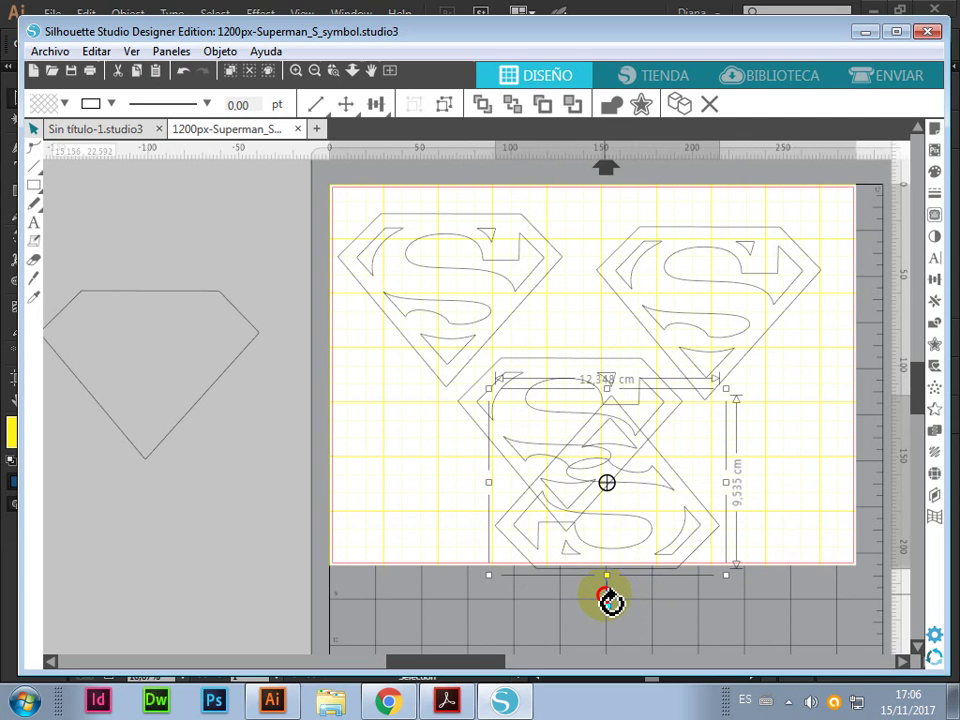
pyautogui.moveTo(630, 543)
pyautogui.mouseDown()
pyautogui.moveTo(783, 520)
pyautogui.moveTo(763, 528)
pyautogui.mouseUp()
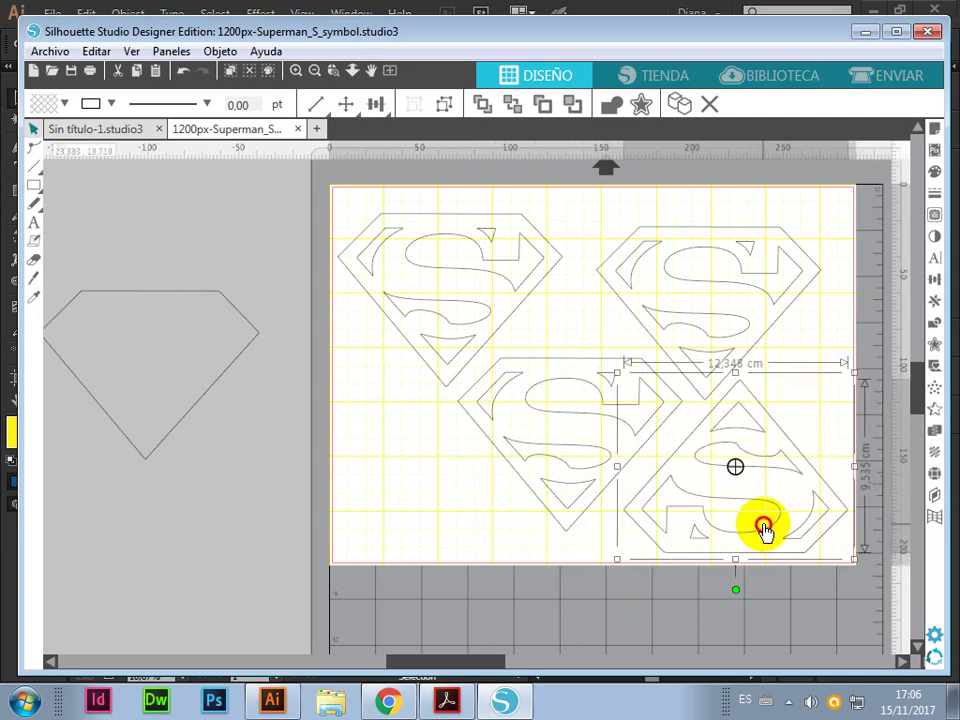
pyautogui.click(812, 307)
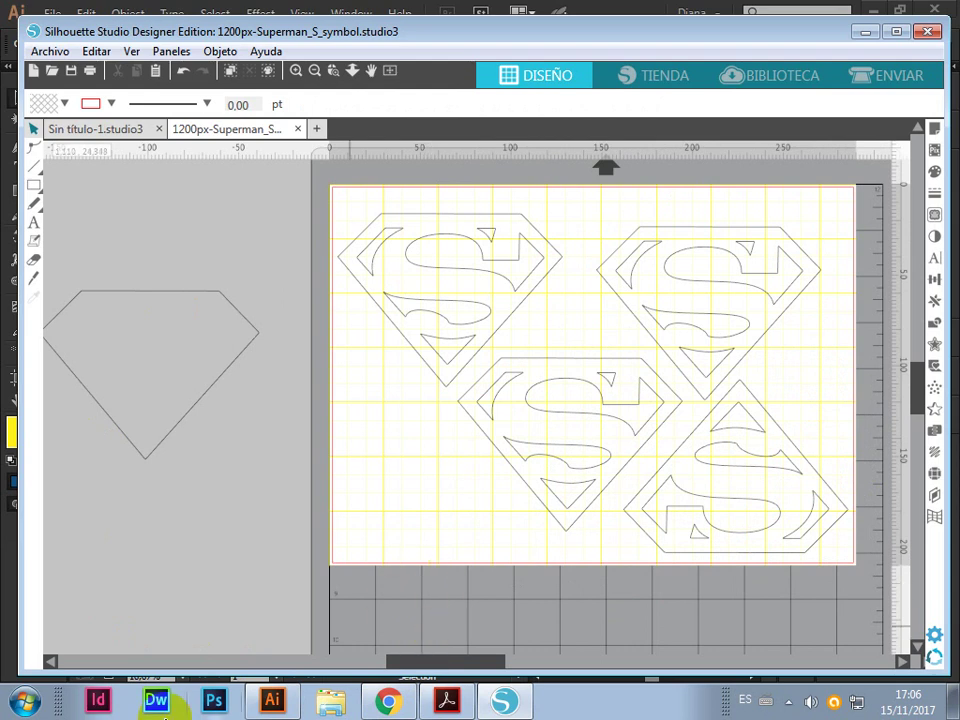
# Zoom out and show Page Setup with the custom 29 × 21 cm page on the CAMEO 12 × 12" mat
pyautogui.moveTo(460, 670); pyautogui.dragTo(472, 670)
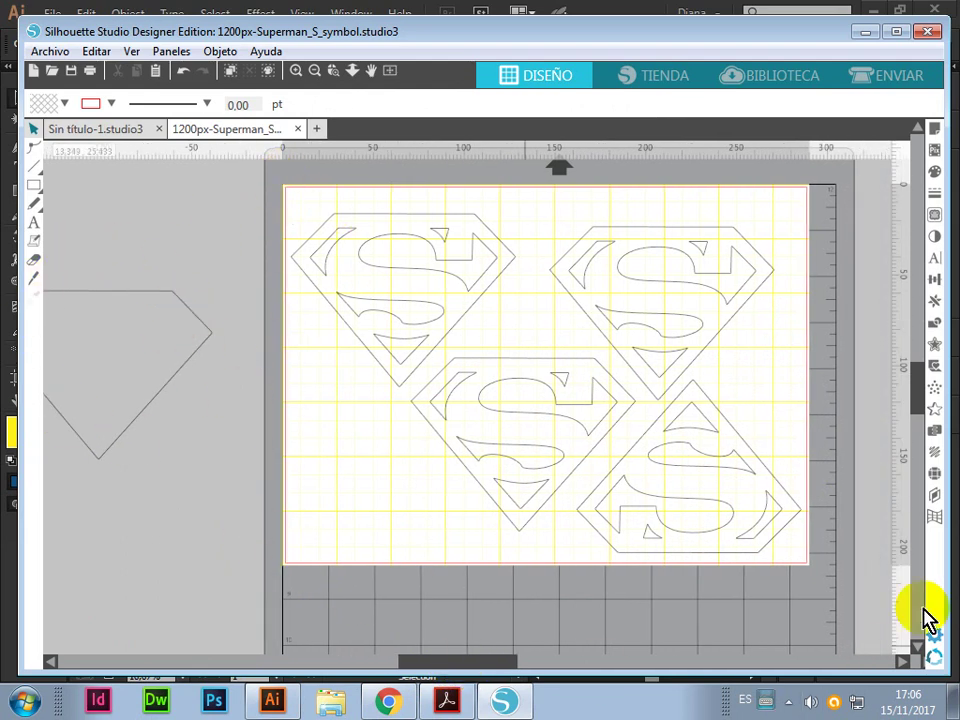
pyautogui.click(315, 72)
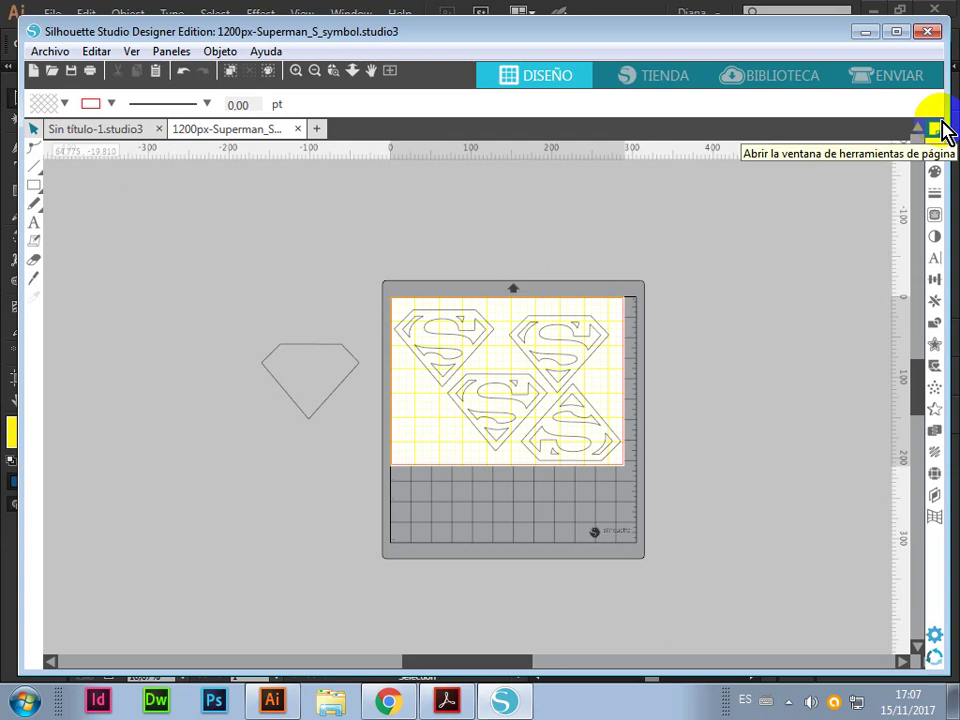
pyautogui.click(936, 130)
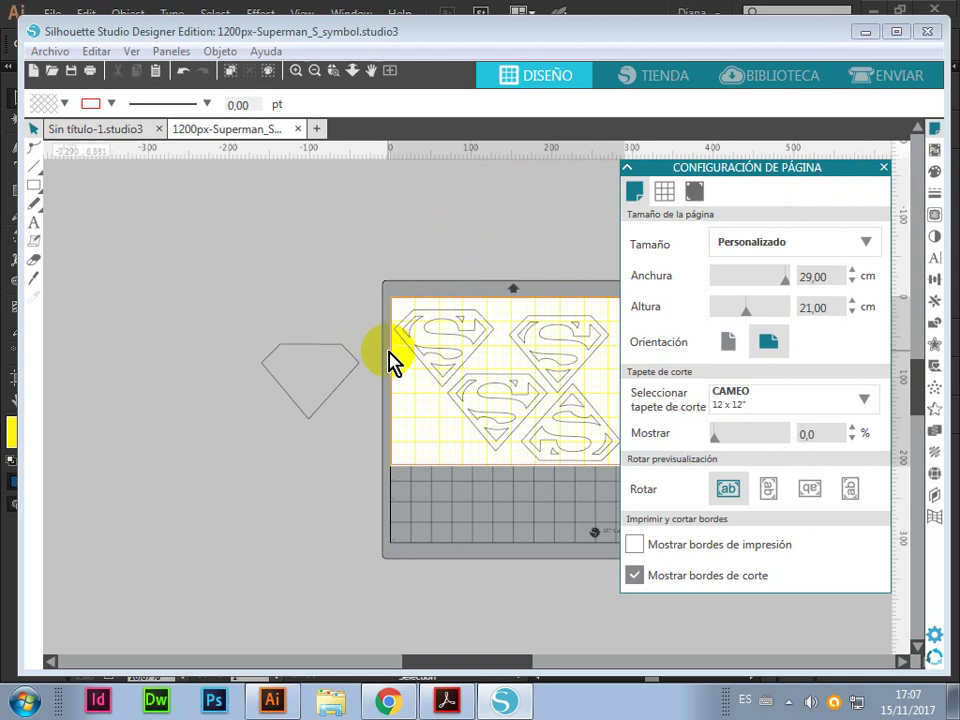
# Deselect the shapes and zoom in on the top-left Superman shield
pyautogui.moveTo(365, 260); pyautogui.dragTo(739, 617)
pyautogui.moveTo(182, 208); pyautogui.dragTo(369, 369)
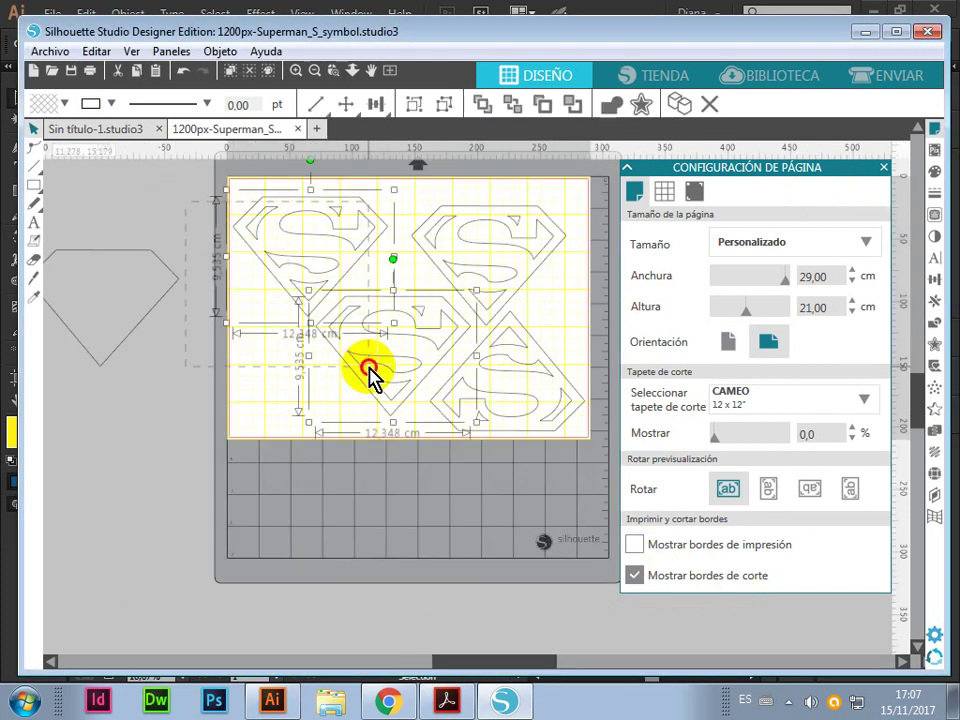
pyautogui.click(199, 542)
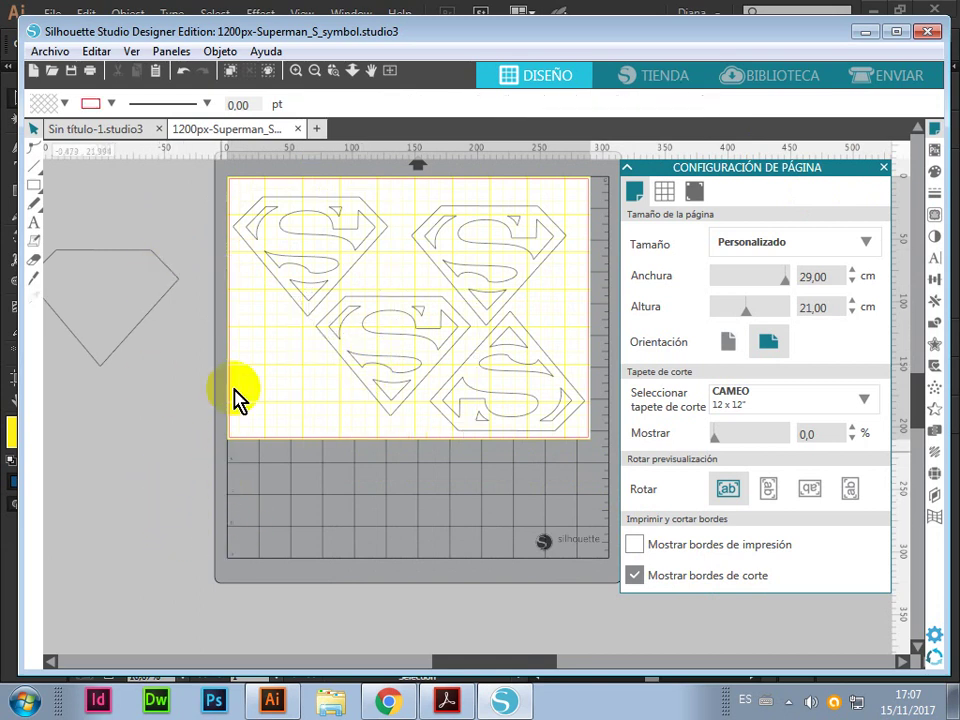
pyautogui.moveTo(257, 236); pyautogui.dragTo(476, 399)
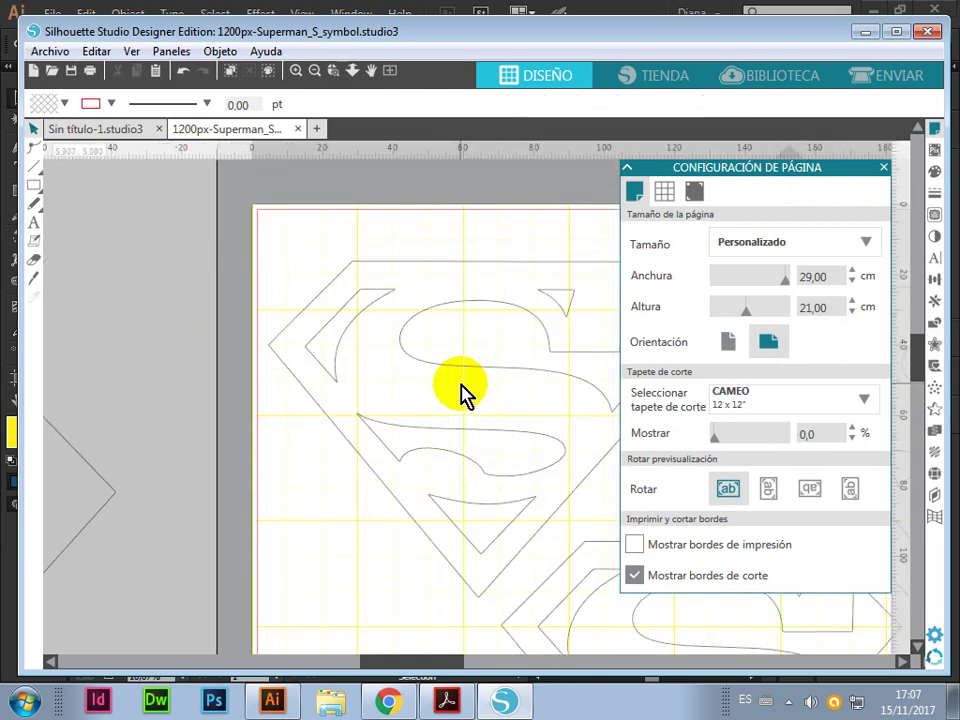
pyautogui.scroll(1, 405, 330)
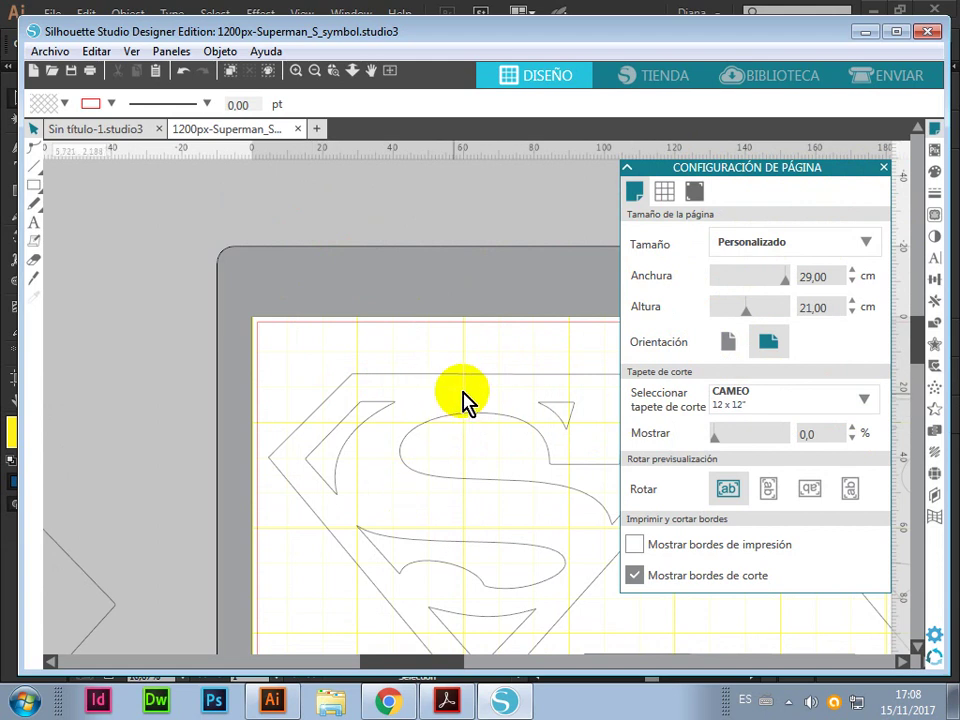
pyautogui.press('alt')
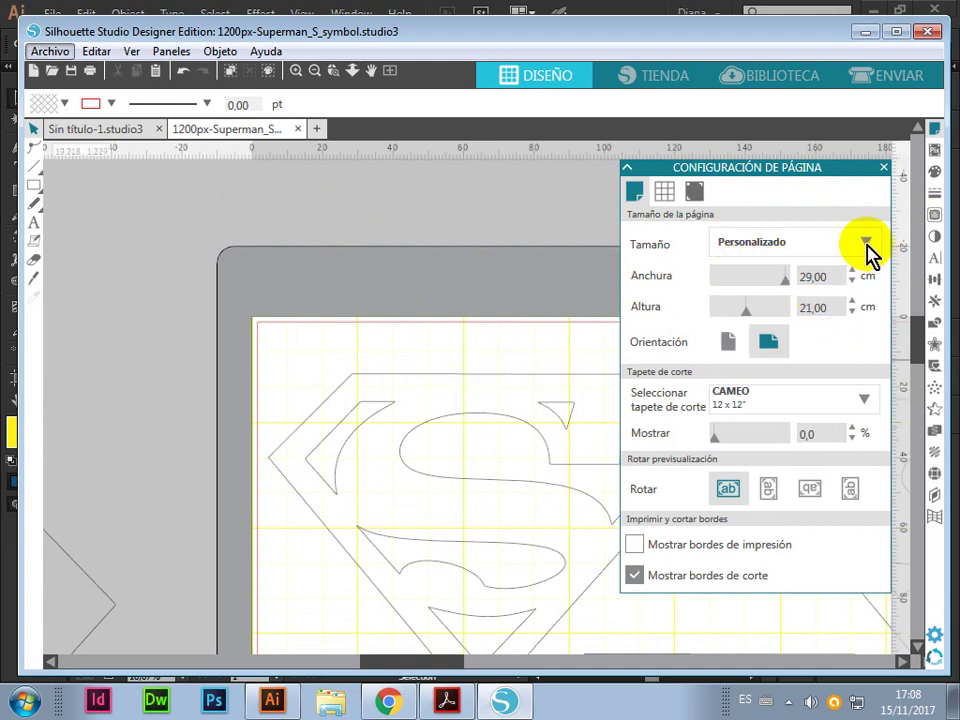
# Switch the page size to A4, zoom out, and shift two shields lower on the page
pyautogui.click(867, 244)
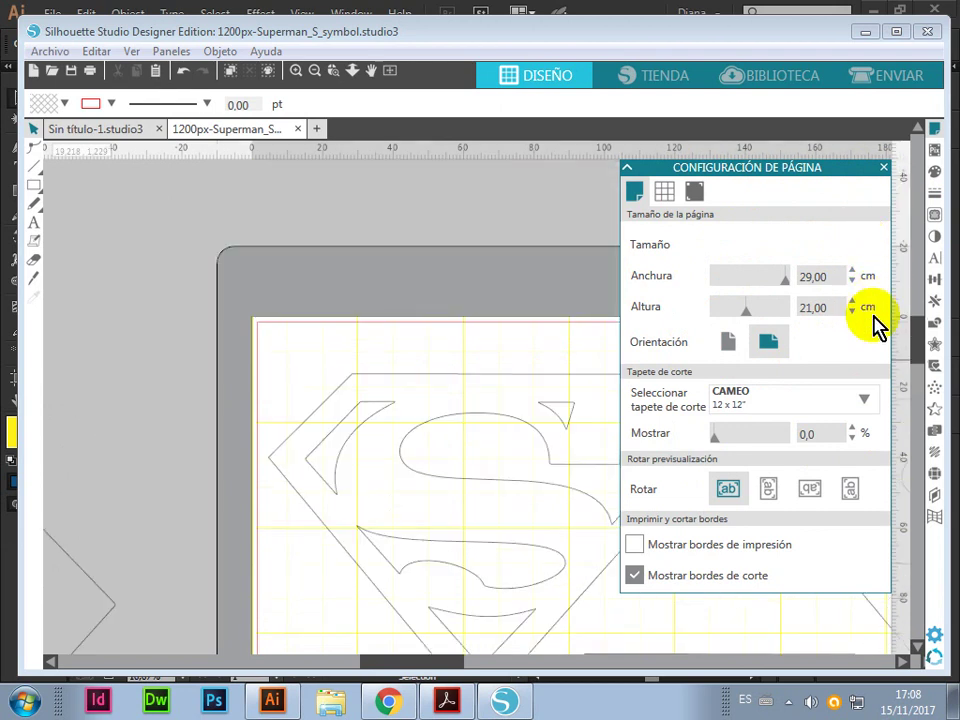
pyautogui.click(873, 341)
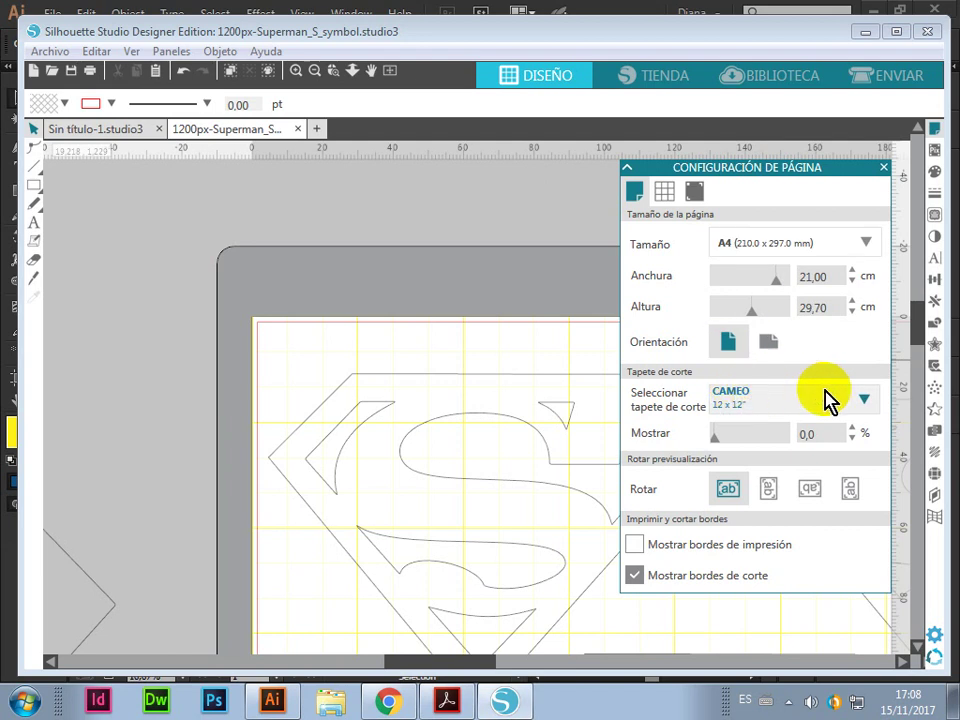
pyautogui.click(316, 72)
pyautogui.moveTo(489, 661); pyautogui.dragTo(545, 661)
pyautogui.scroll(-1, 443, 439)
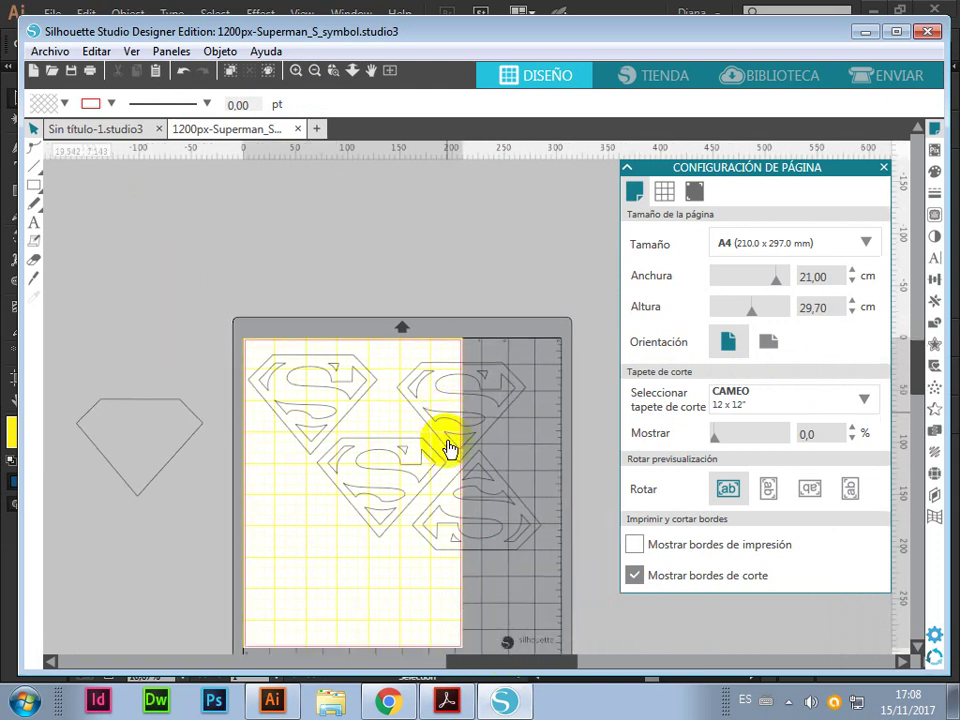
pyautogui.scroll(-2, 443, 439)
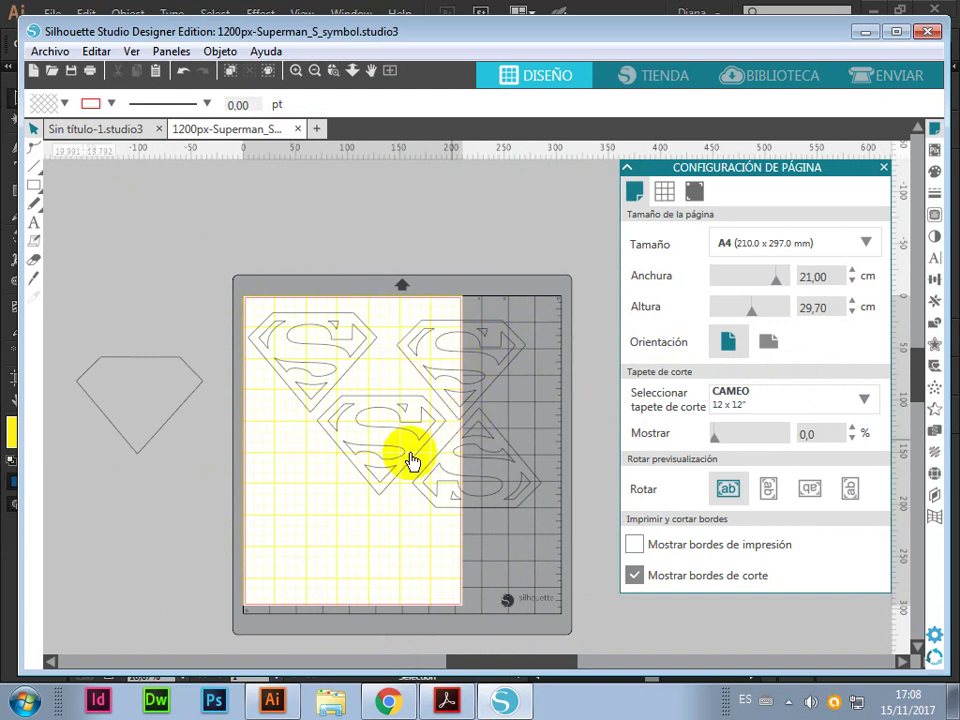
pyautogui.moveTo(394, 500)
pyautogui.mouseDown()
pyautogui.moveTo(327, 538)
pyautogui.moveTo(383, 470)
pyautogui.mouseUp()
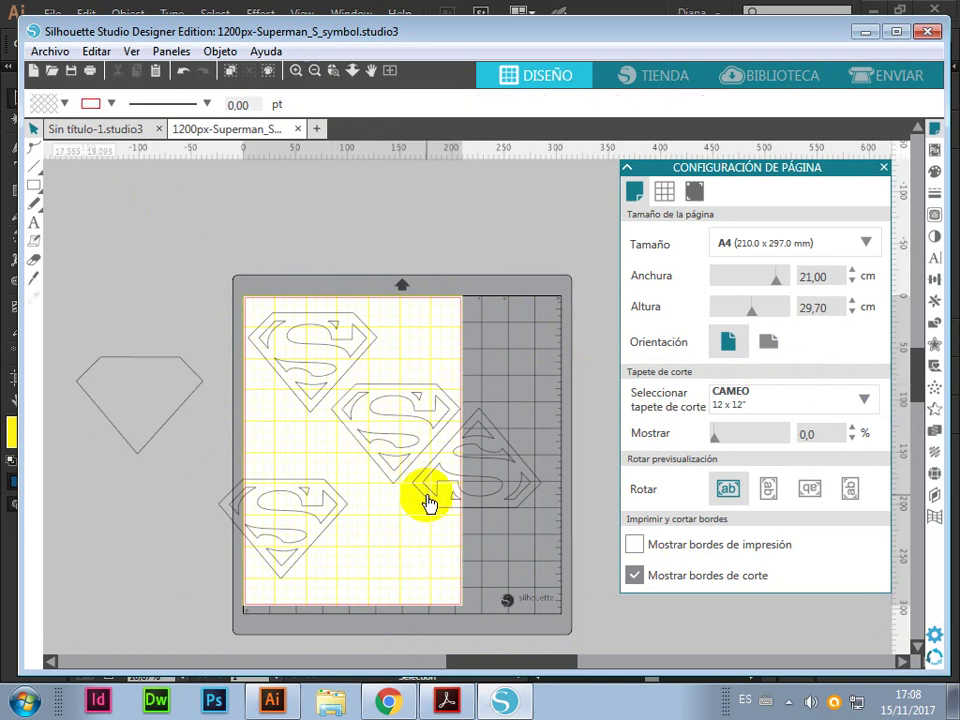
pyautogui.moveTo(383, 470); pyautogui.dragTo(358, 530)
# Set the page width and height to 31 cm
pyautogui.doubleClick(840, 279)
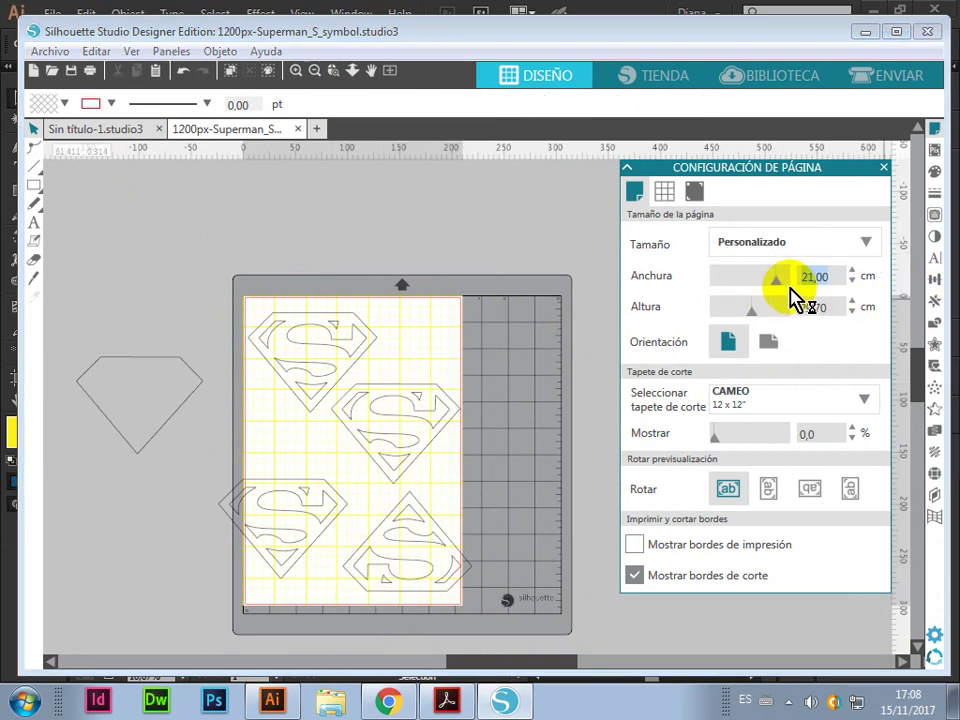
pyautogui.write('31')
pyautogui.doubleClick(830, 307)
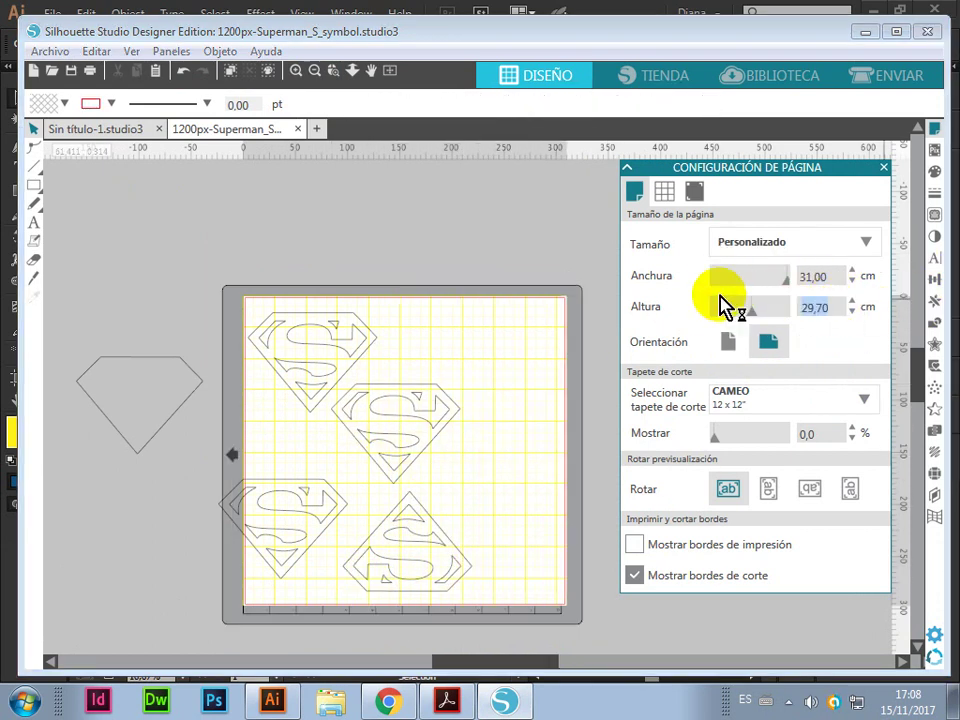
pyautogui.write('31')
pyautogui.press('Return')
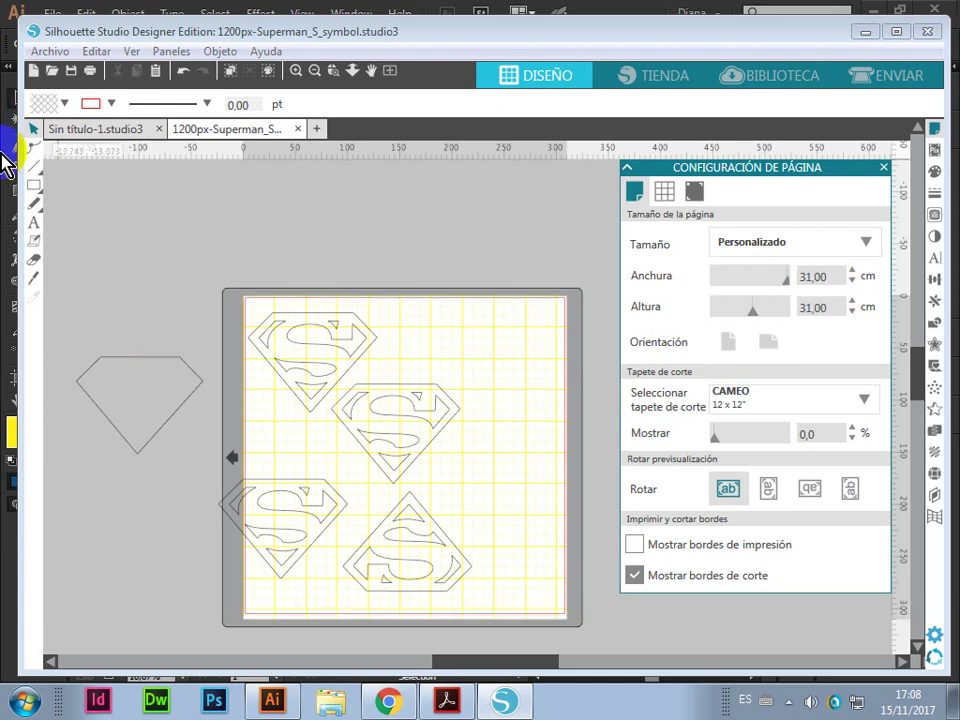
# Drag the four S-shields into a cluster across the top of the page
pyautogui.moveTo(392, 411); pyautogui.dragTo(442, 332)
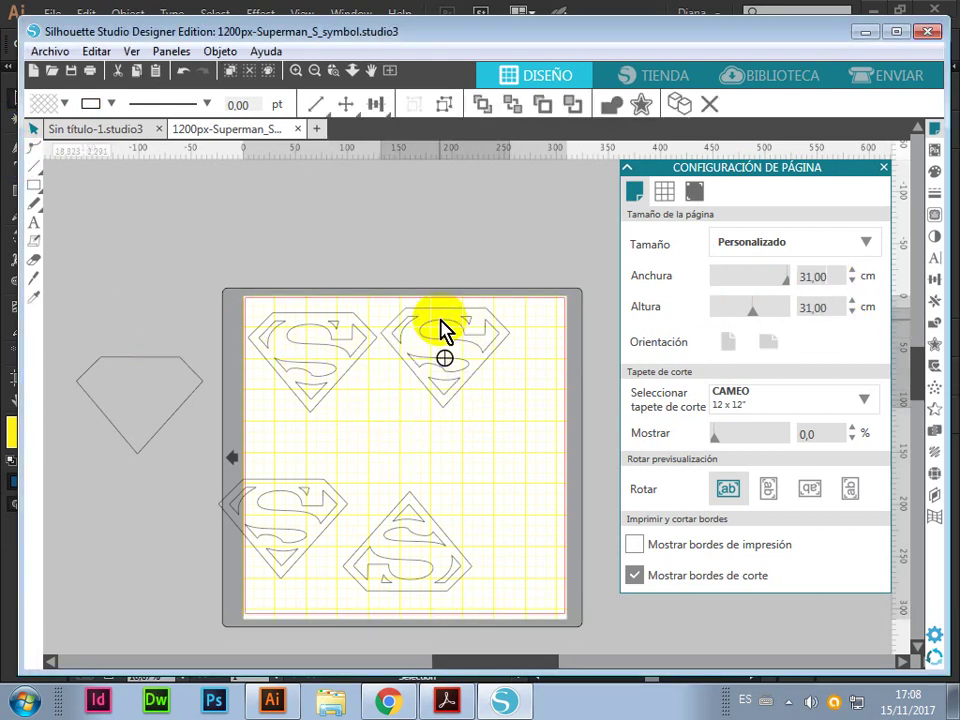
pyautogui.click(330, 487)
pyautogui.moveTo(330, 487); pyautogui.dragTo(389, 468)
pyautogui.moveTo(410, 562)
pyautogui.mouseDown()
pyautogui.moveTo(397, 427)
pyautogui.moveTo(379, 422)
pyautogui.mouseUp()
pyautogui.moveTo(340, 520)
pyautogui.mouseDown()
pyautogui.moveTo(521, 469)
pyautogui.moveTo(522, 438)
pyautogui.moveTo(516, 443)
pyautogui.mouseUp()
# Rotate the right-hand S-shield 90° clockwise and move it up beside the others
pyautogui.click(529, 420)
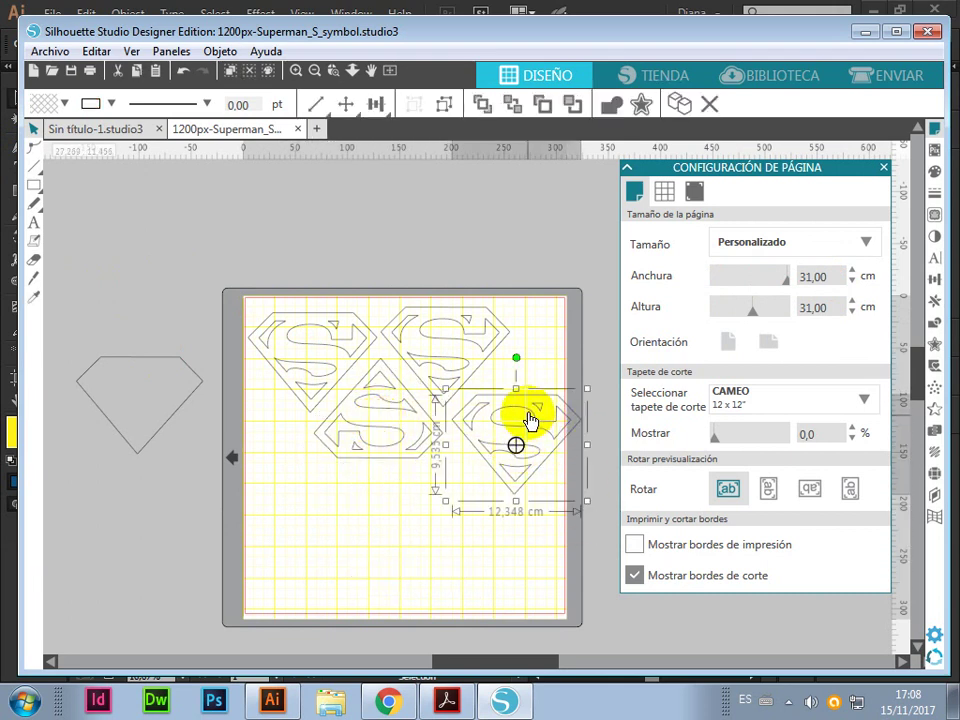
pyautogui.moveTo(516, 366); pyautogui.dragTo(604, 437)
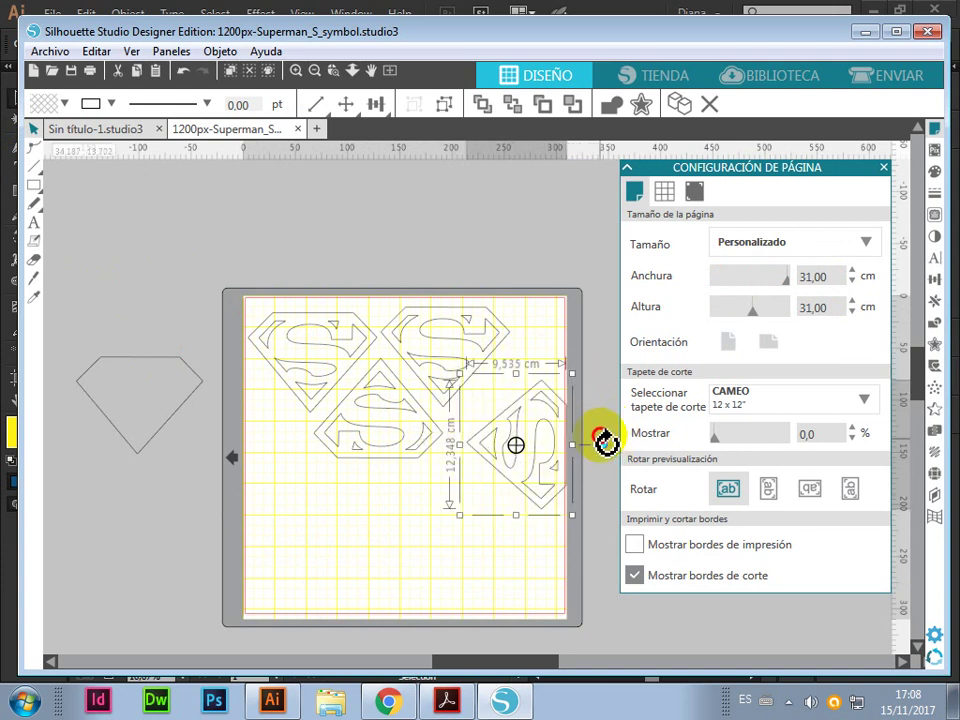
pyautogui.moveTo(535, 440); pyautogui.dragTo(510, 407)
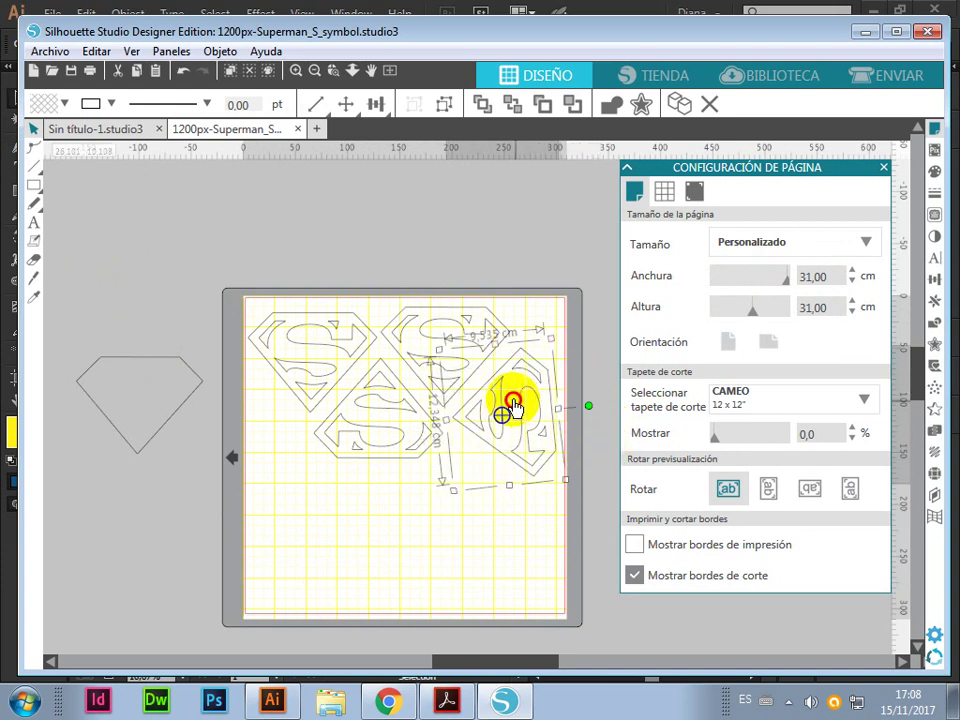
pyautogui.click(515, 550)
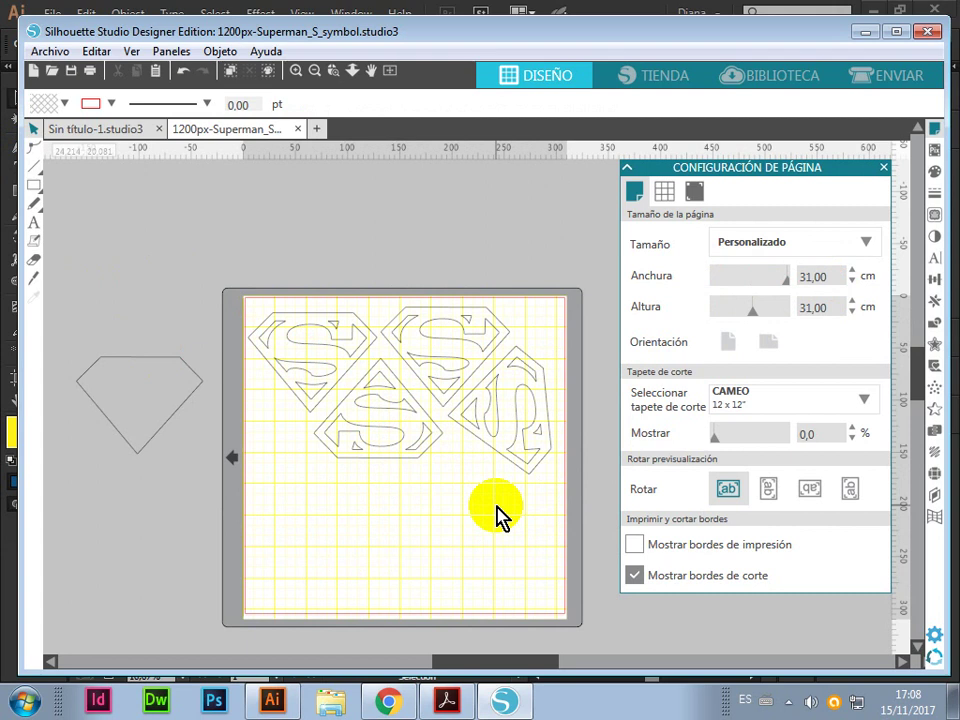
pyautogui.click(668, 191)
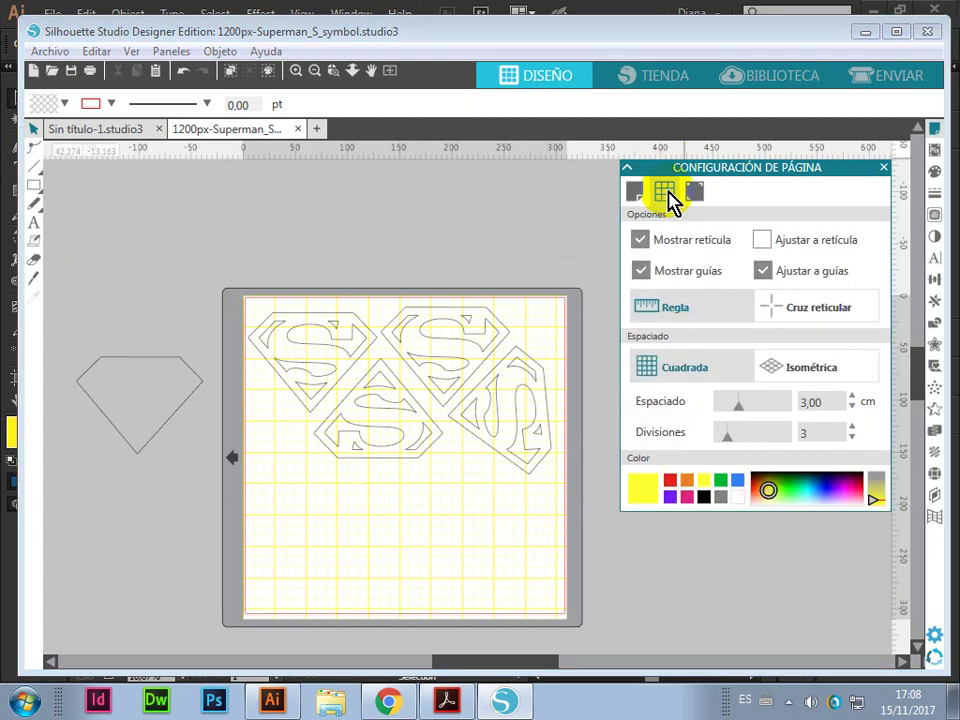
pyautogui.click(634, 191)
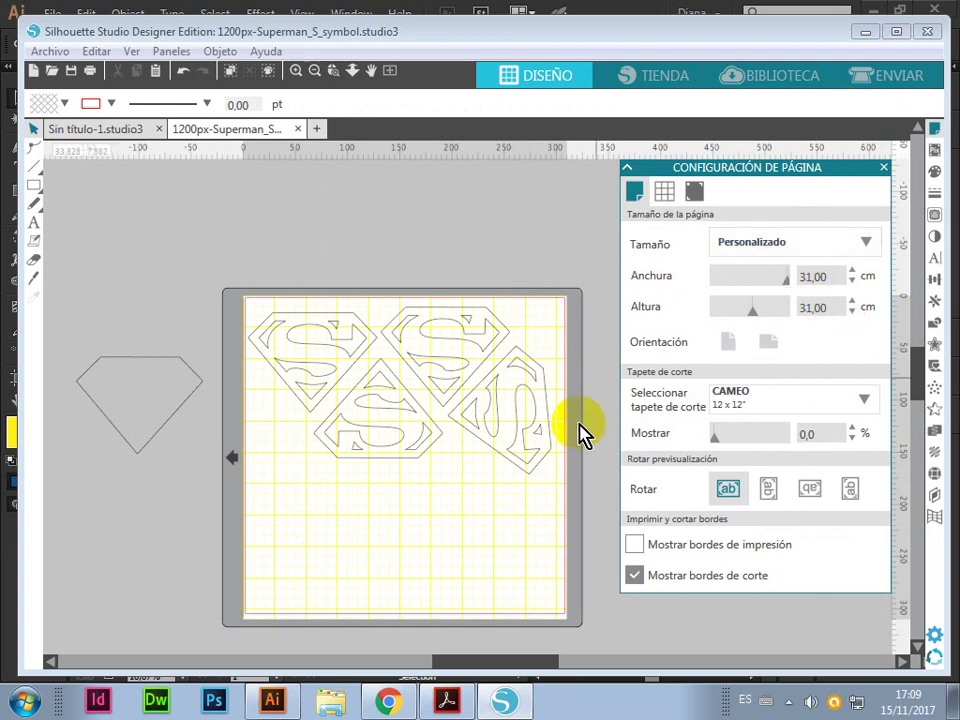
# Enter 30 cm for page width and height, keeping the CAMEO 12 × 12" mat
pyautogui.click(825, 276)
pyautogui.write('30')
pyautogui.click(825, 308)
pyautogui.write('3')
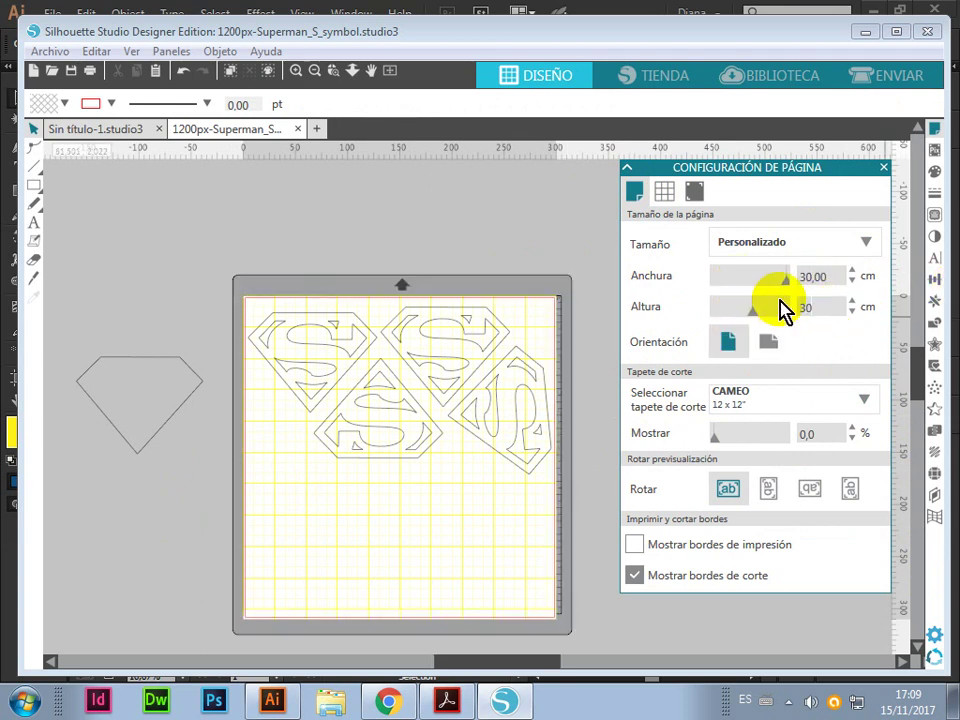
pyautogui.click(840, 278)
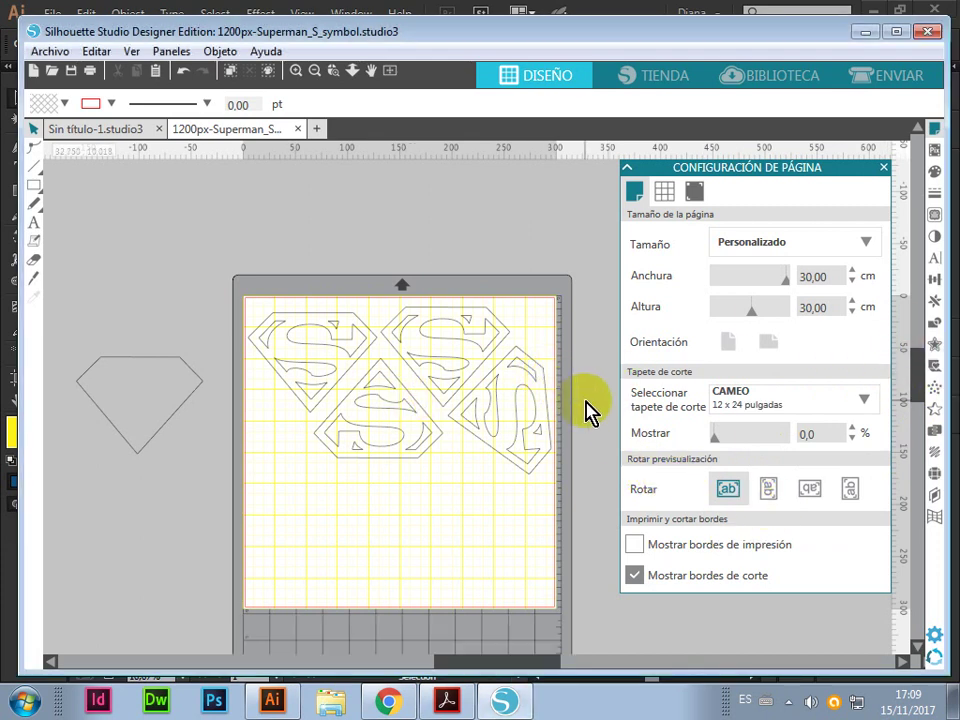
pyautogui.scroll(-5, 588, 412)
pyautogui.scroll(-3, 521, 347)
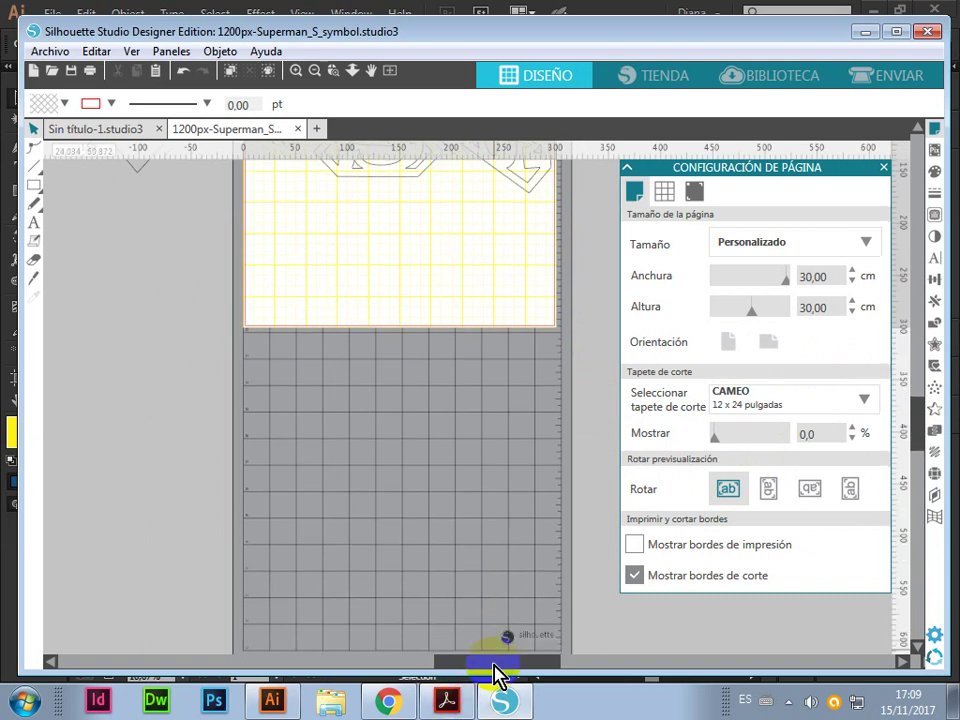
pyautogui.scroll(5, 536, 386)
pyautogui.scroll(3, 536, 386)
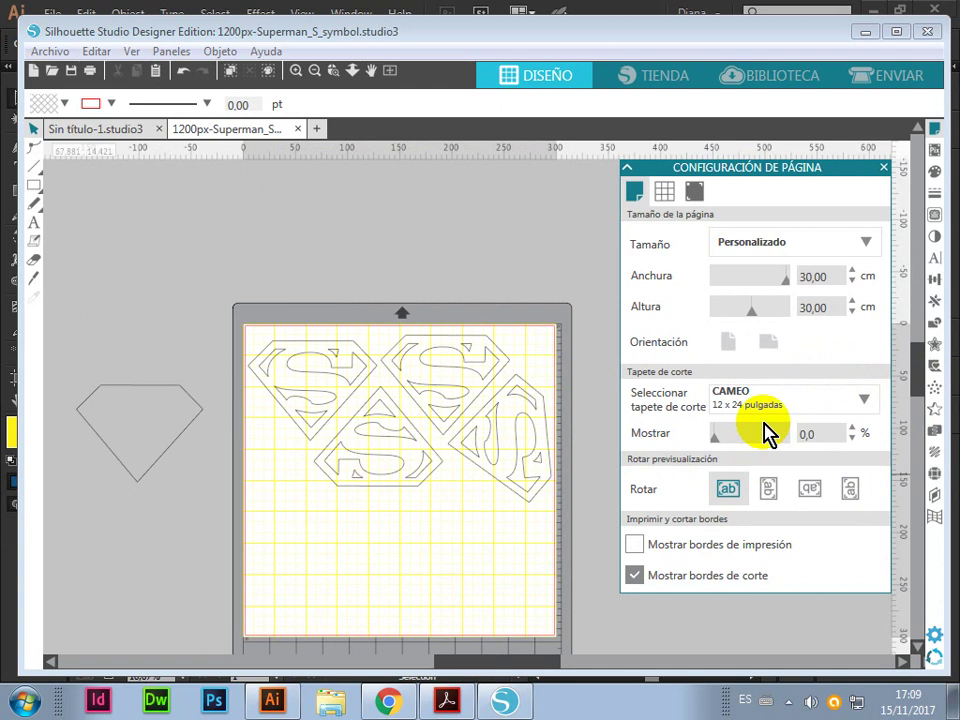
pyautogui.scroll(1, 760, 425)
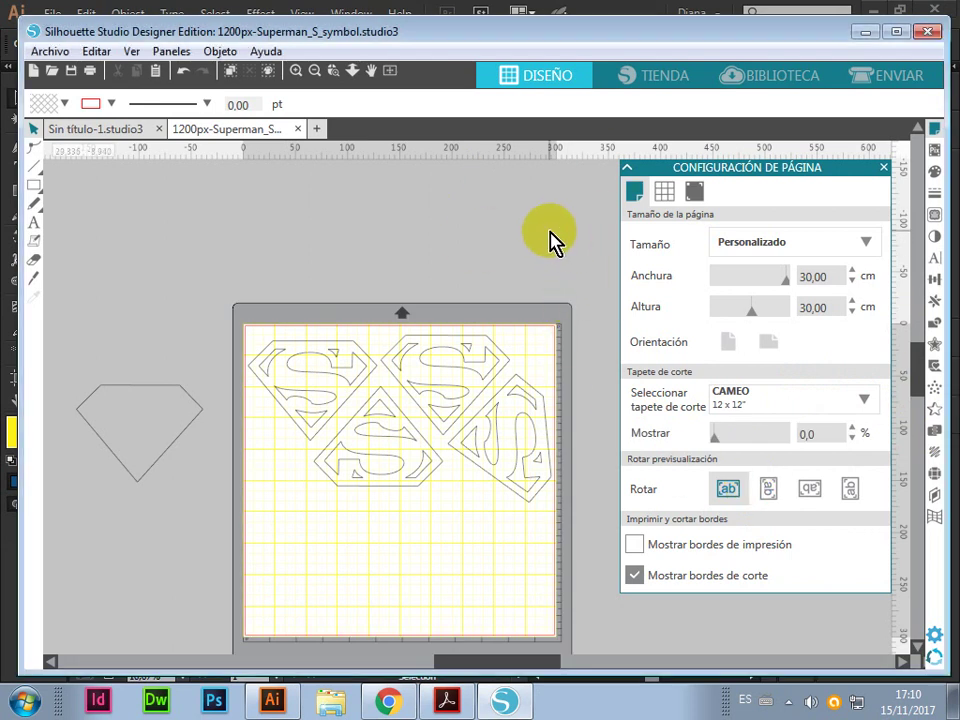
pyautogui.scroll(-2, 556, 242)
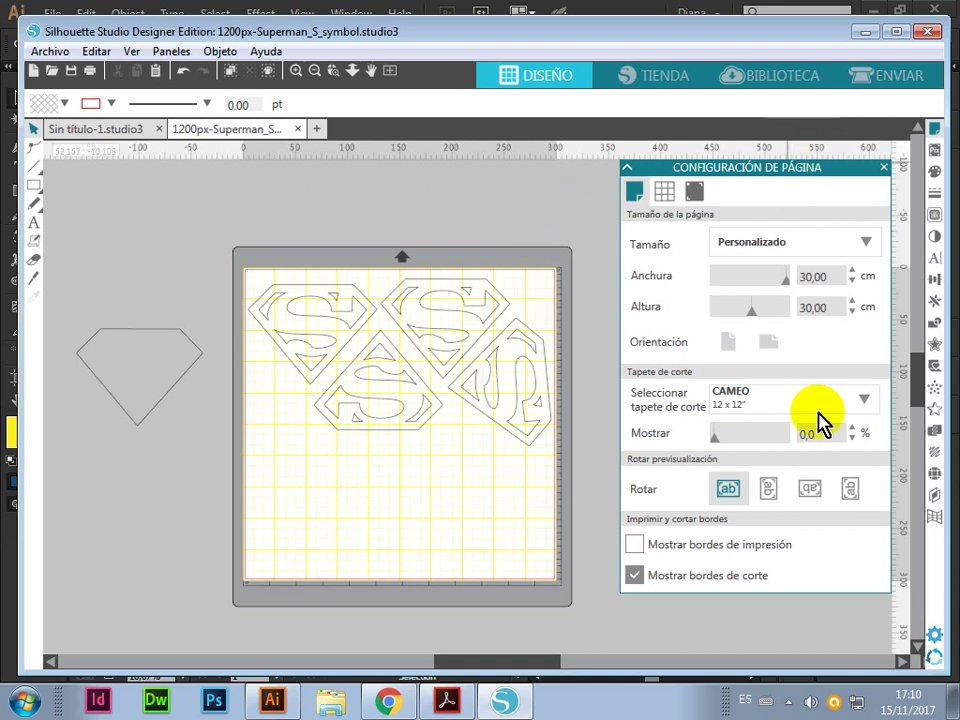
# Open the ENVIAR screen showing the shields as red cut lines with speed 10, pressure 24
pyautogui.click(890, 78)
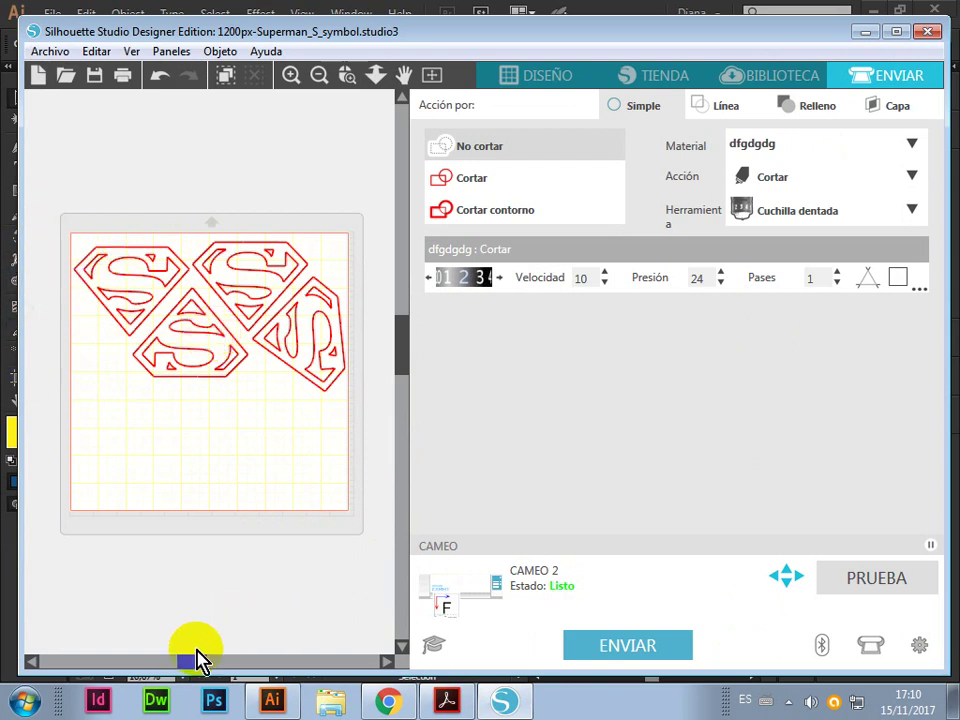
pyautogui.moveTo(197, 660); pyautogui.dragTo(190, 660)
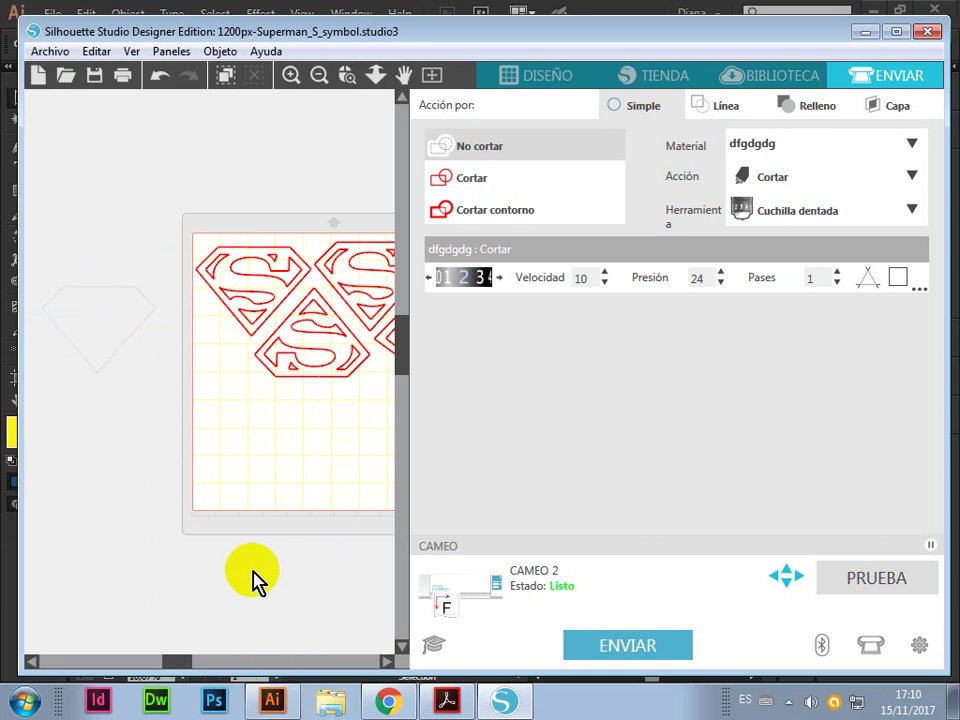
pyautogui.moveTo(184, 660); pyautogui.dragTo(177, 660)
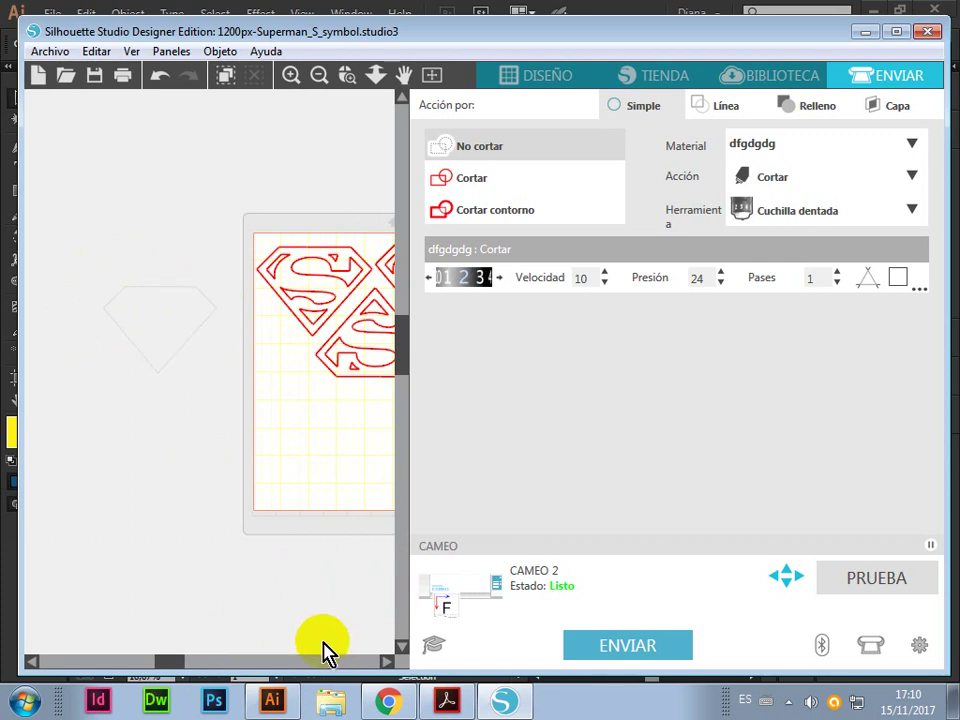
pyautogui.moveTo(167, 662)
pyautogui.mouseDown()
pyautogui.moveTo(197, 662)
pyautogui.moveTo(188, 663)
pyautogui.mouseUp()
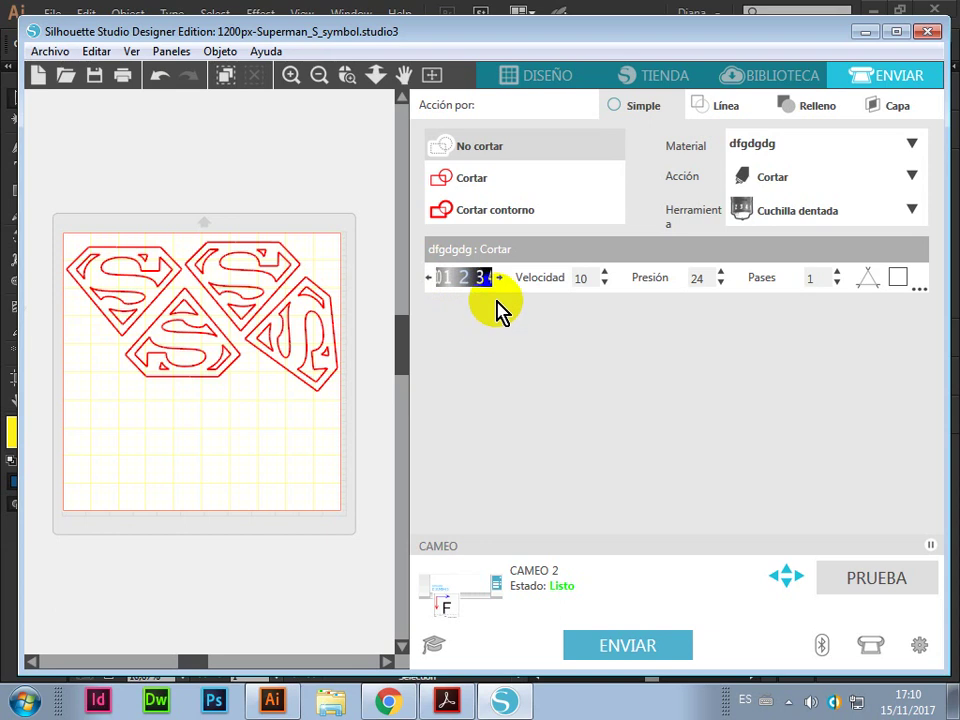
# Adjust the blade depth up to 5, then back down to 2
pyautogui.click(504, 286)
pyautogui.click(502, 280)
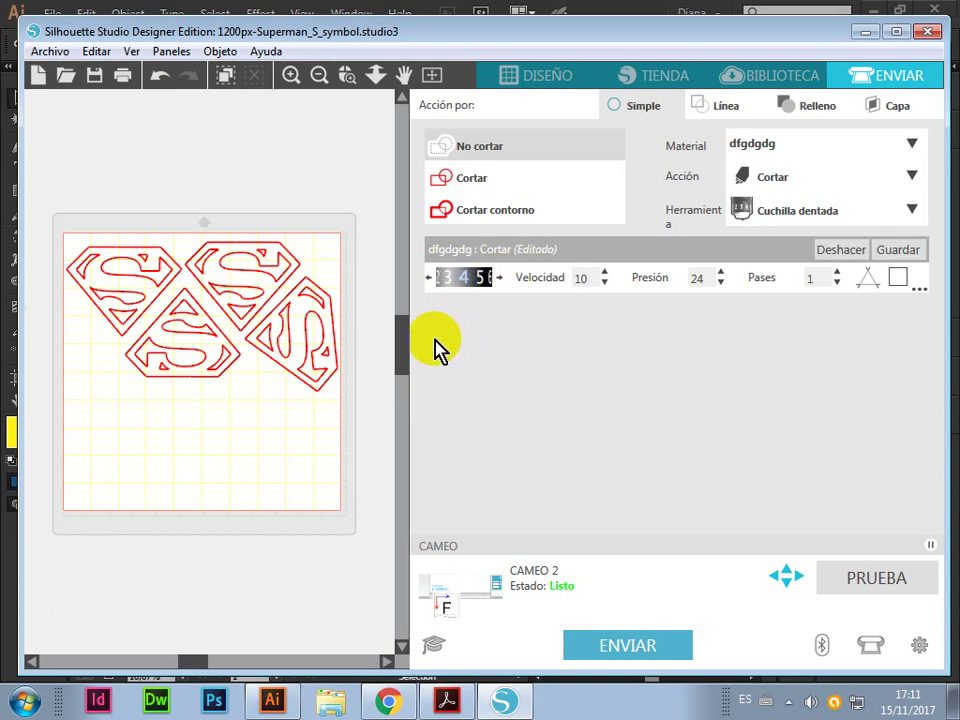
pyautogui.click(428, 279)
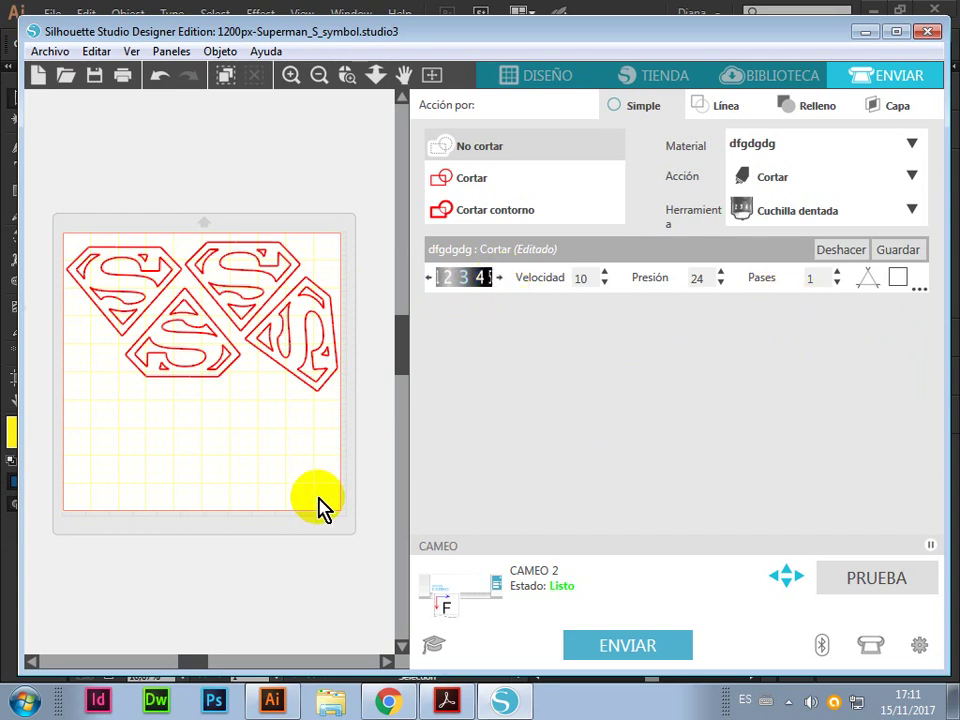
pyautogui.click(428, 280)
pyautogui.click(428, 280)
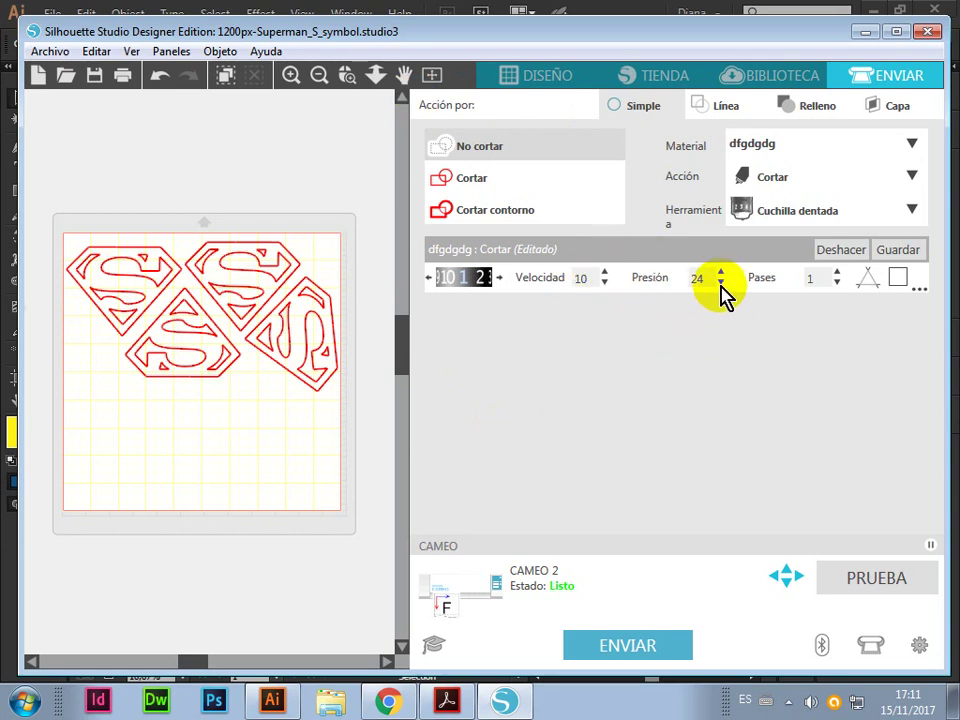
# Set the cut pressure to 16 with the Presión spinner arrows
pyautogui.click(716, 284)
pyautogui.click(718, 285)
pyautogui.doubleClick(720, 271)
pyautogui.click(721, 271)
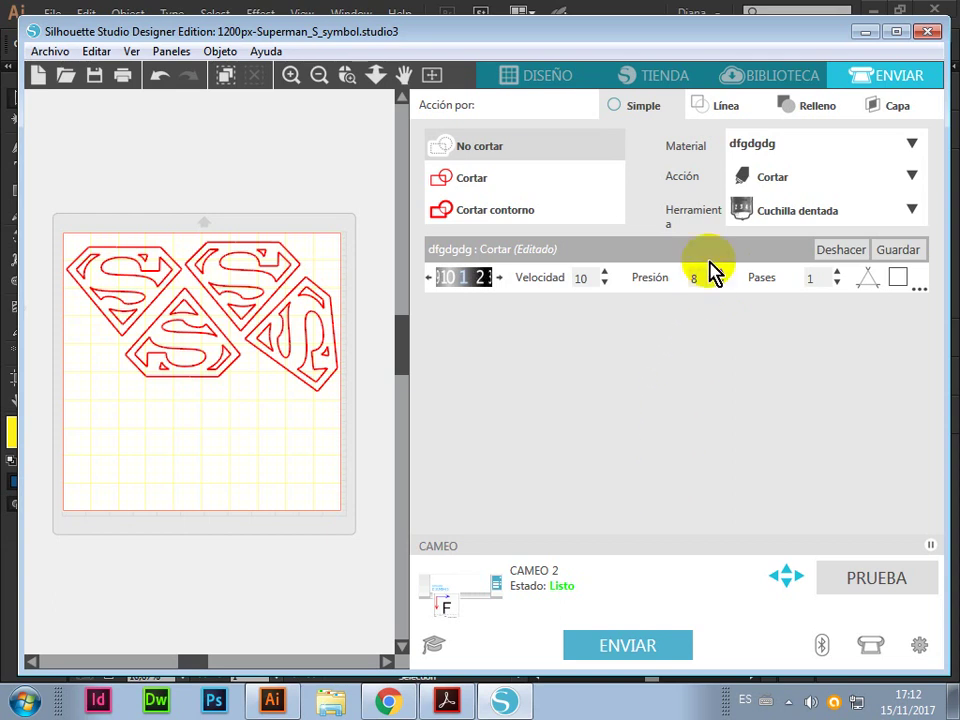
pyautogui.click(721, 272)
pyautogui.doubleClick(721, 272)
pyautogui.tripleClick(721, 272)
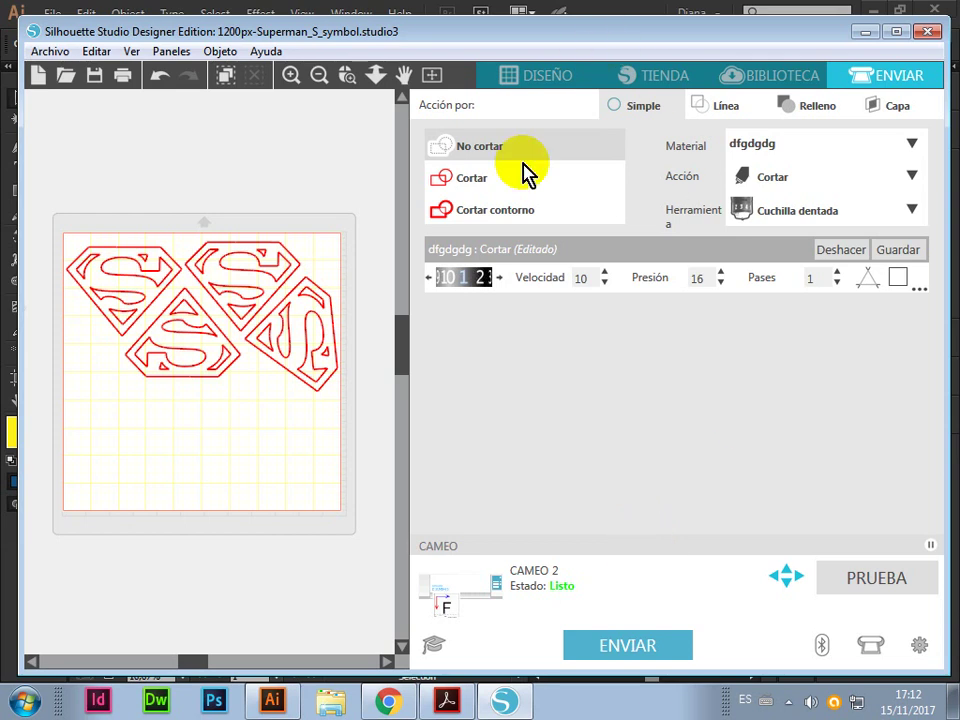
# Set blade depth 3, Presión 8 and Velocidad 1 for the dfgdgdg material
pyautogui.click(498, 278)
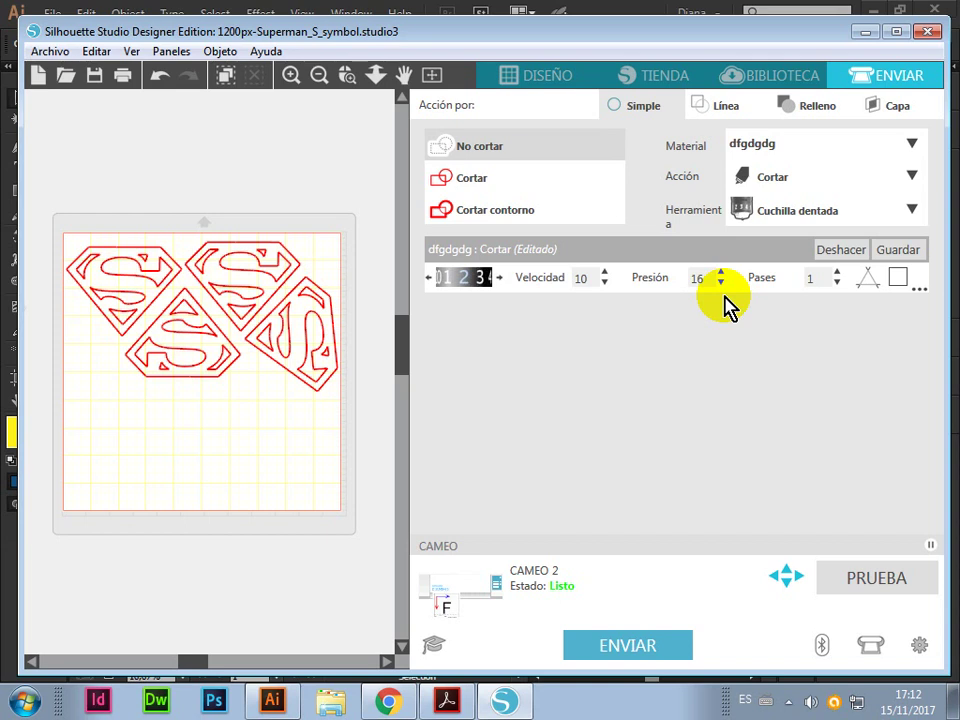
pyautogui.click(722, 284)
pyautogui.click(722, 284)
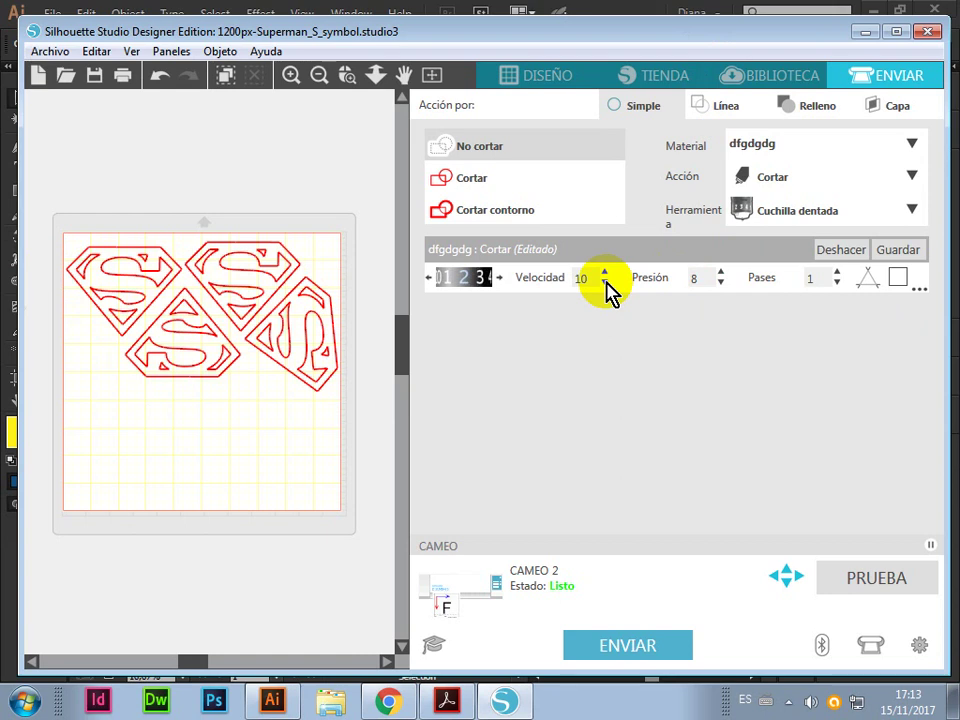
pyautogui.click(605, 284)
pyautogui.click(605, 284)
pyautogui.click(605, 283)
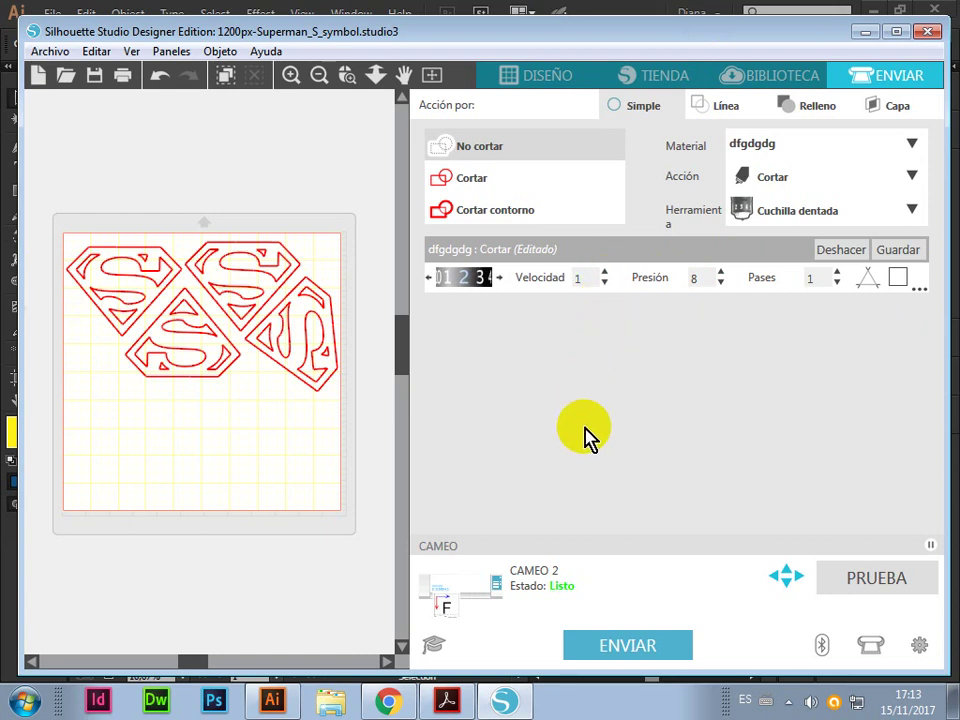
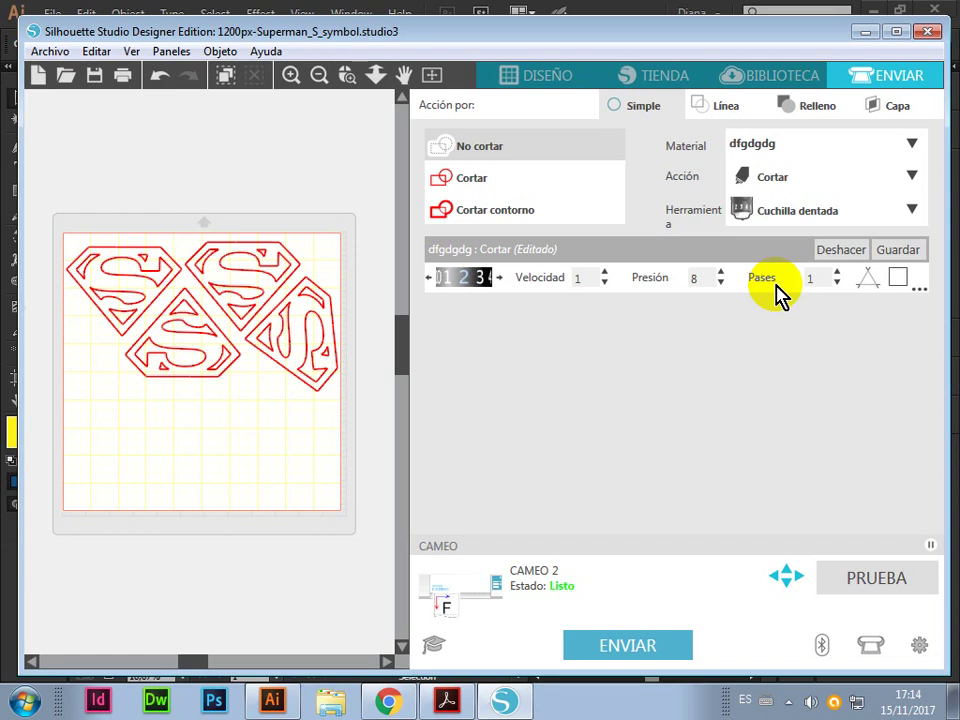
# Adjust the Pases counter up, then back down to settle on 2 passes
pyautogui.click(837, 271)
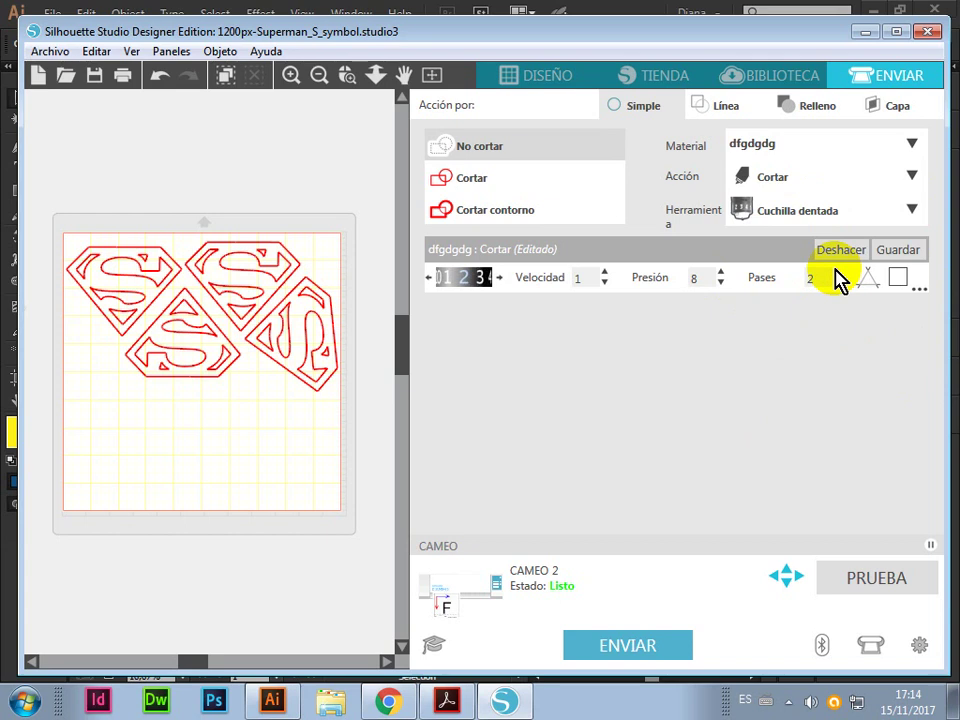
pyautogui.click(837, 271)
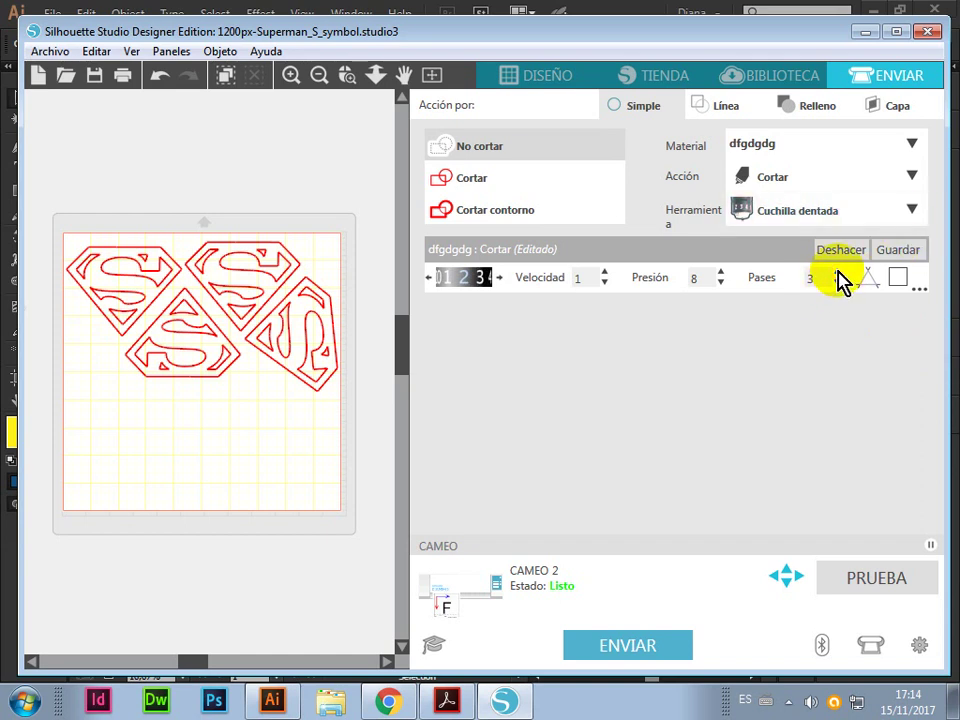
pyautogui.click(837, 272)
pyautogui.click(837, 272)
pyautogui.click(838, 283)
pyautogui.click(838, 283)
pyautogui.click(838, 283)
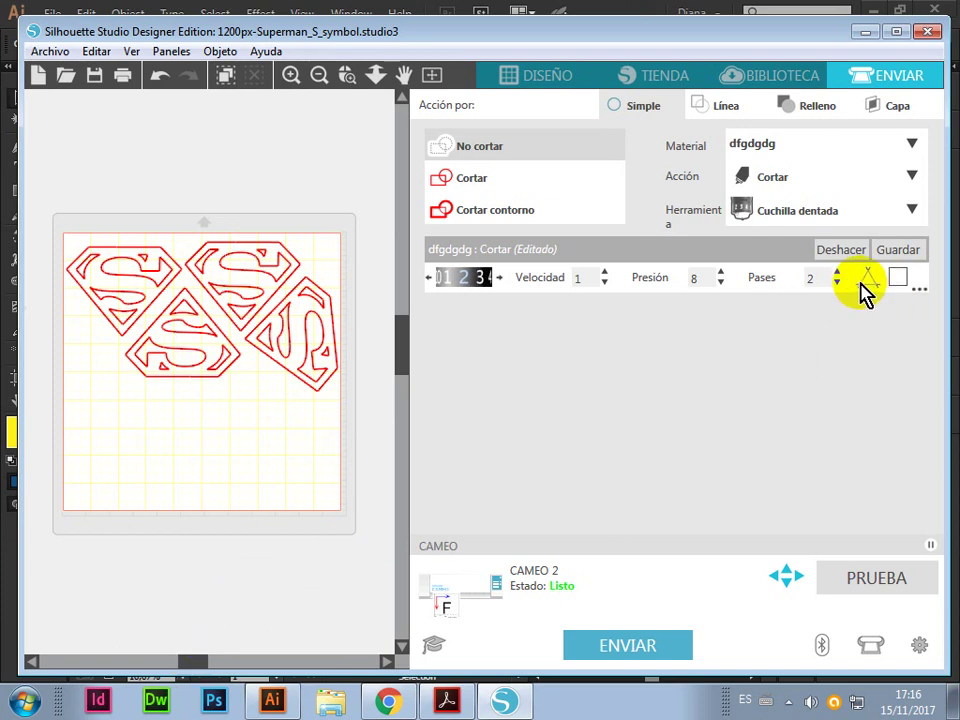
pyautogui.click(899, 280)
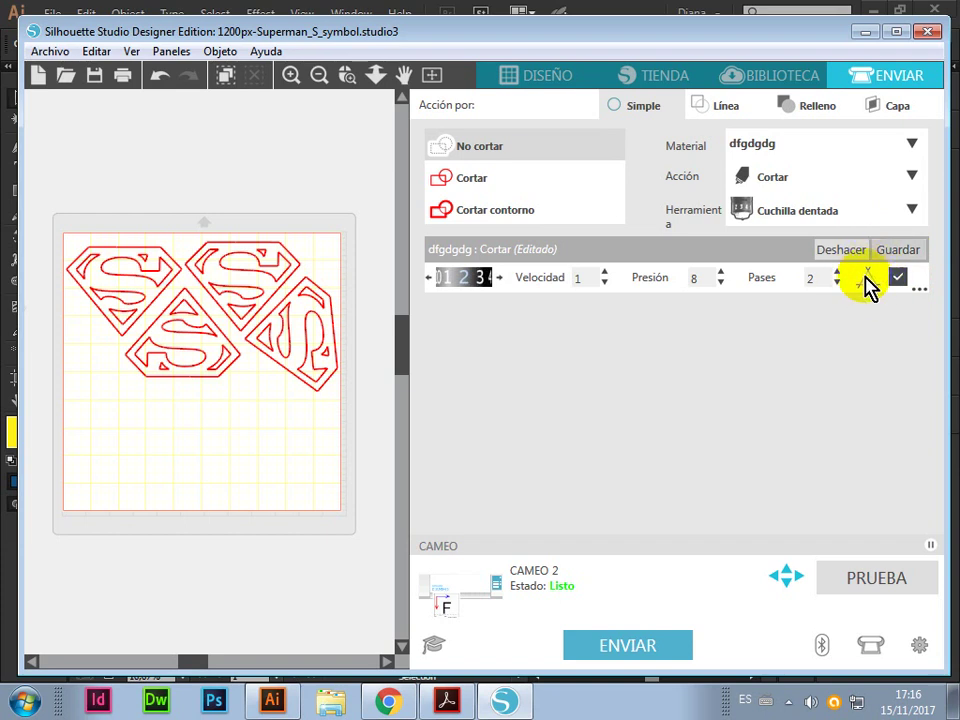
pyautogui.click(899, 280)
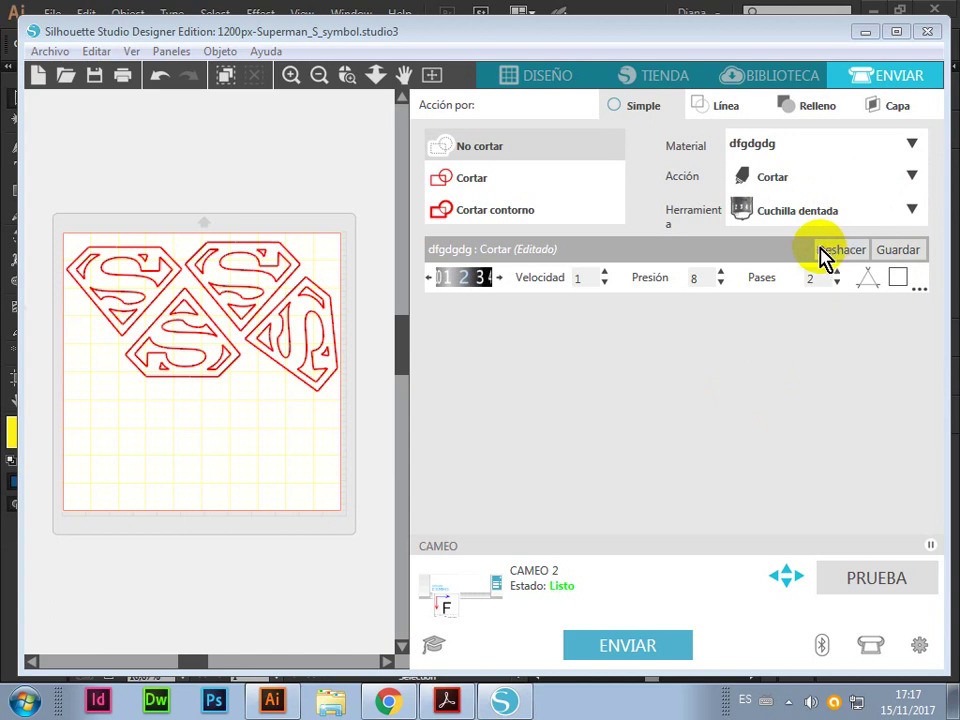
pyautogui.click(864, 212)
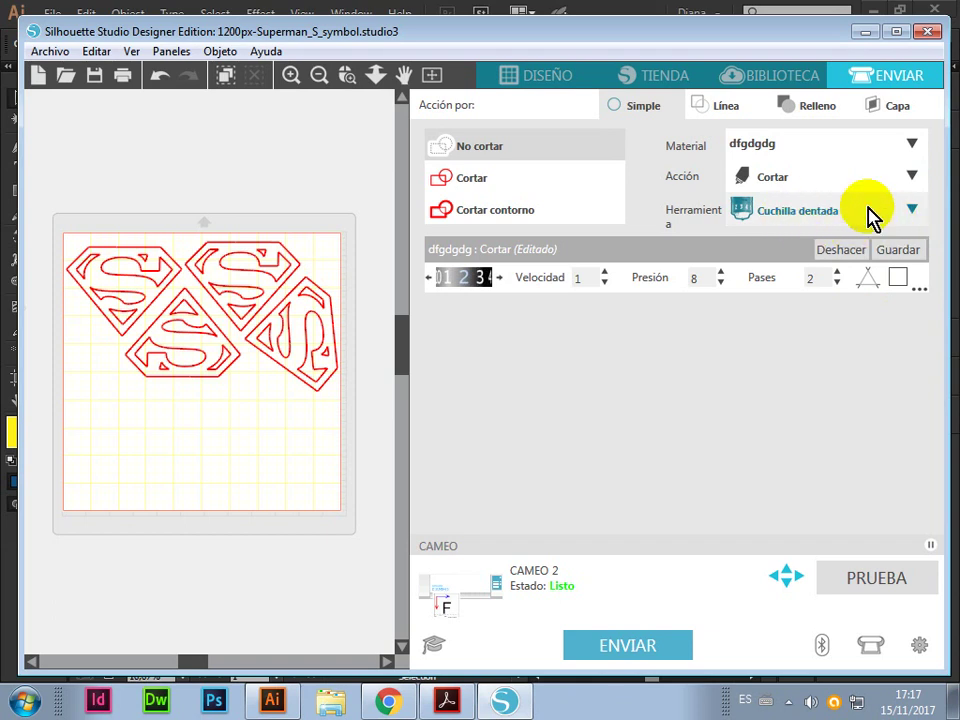
# Move the recommended blade depth strip from 3 to 4
pyautogui.click(504, 278)
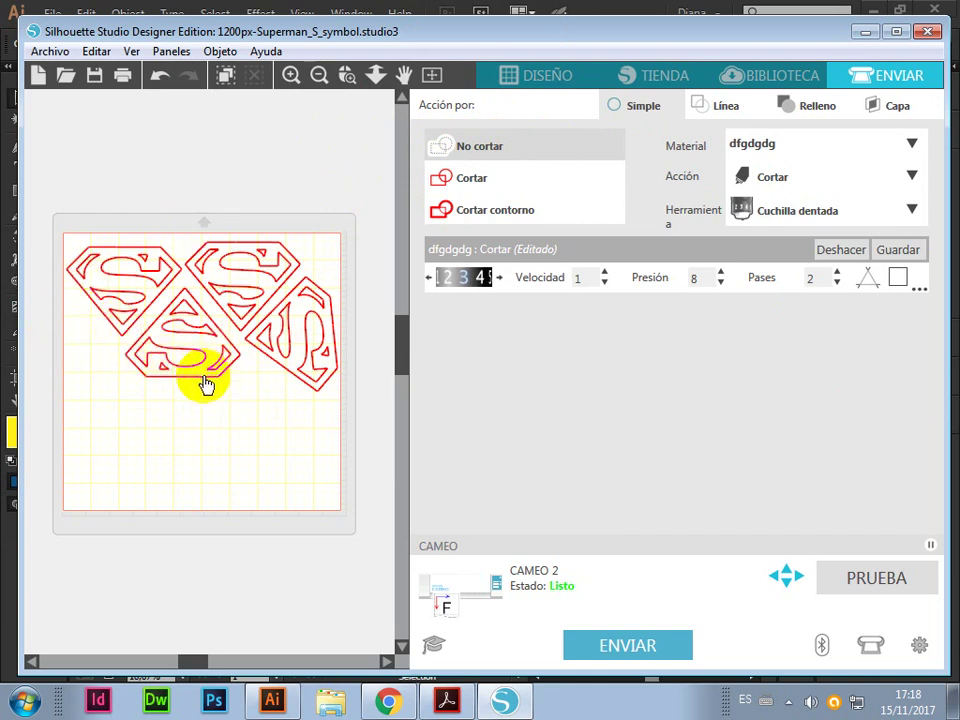
pyautogui.click(203, 382)
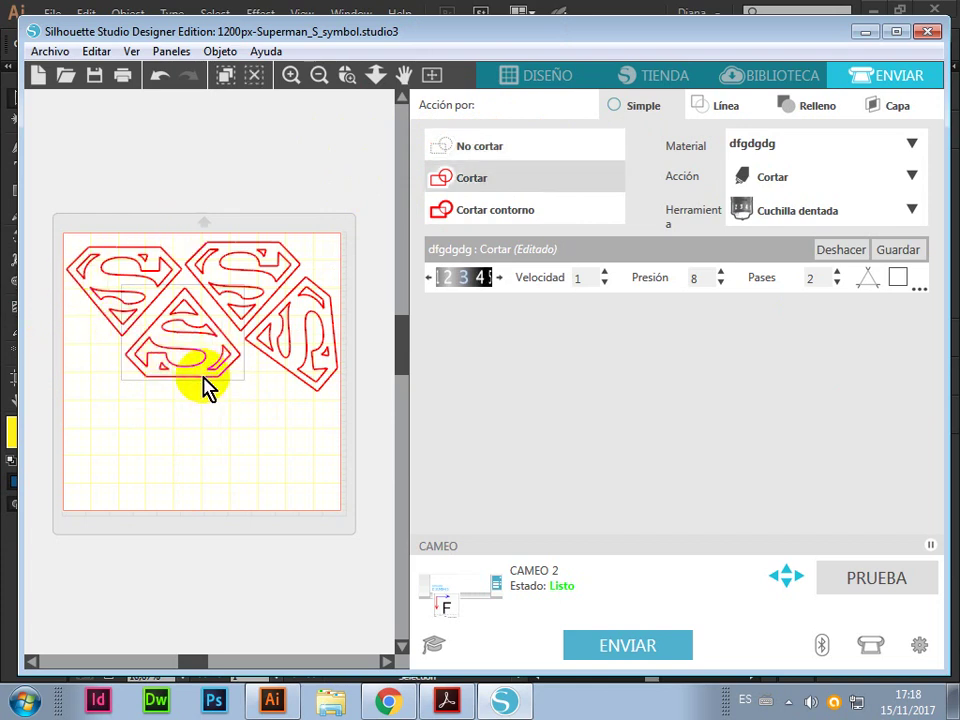
pyautogui.click(484, 147)
pyautogui.click(185, 465)
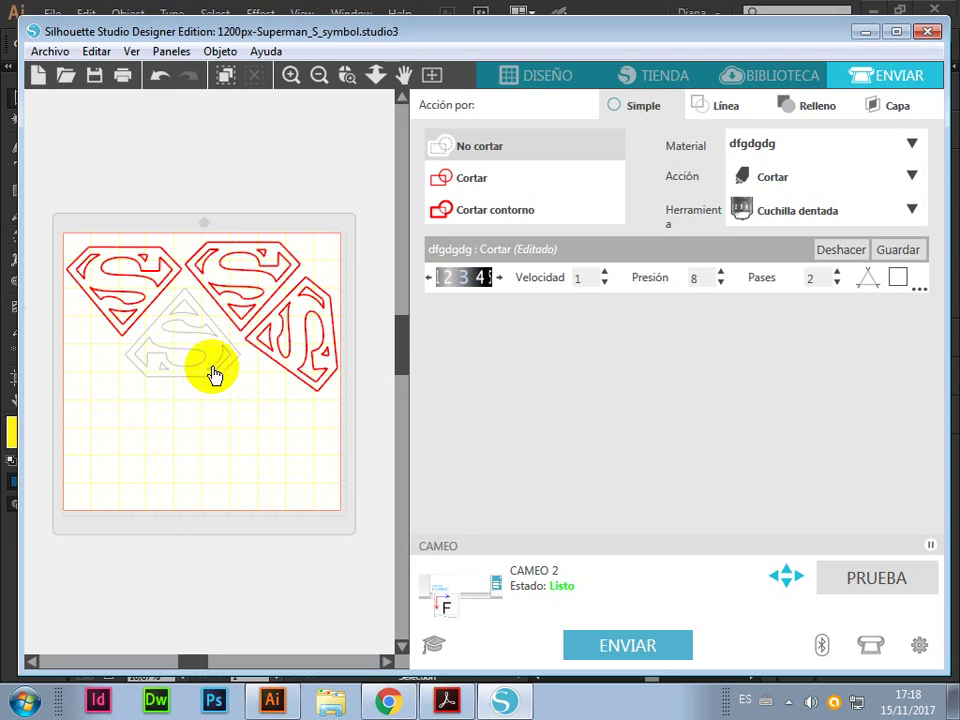
pyautogui.click(268, 295)
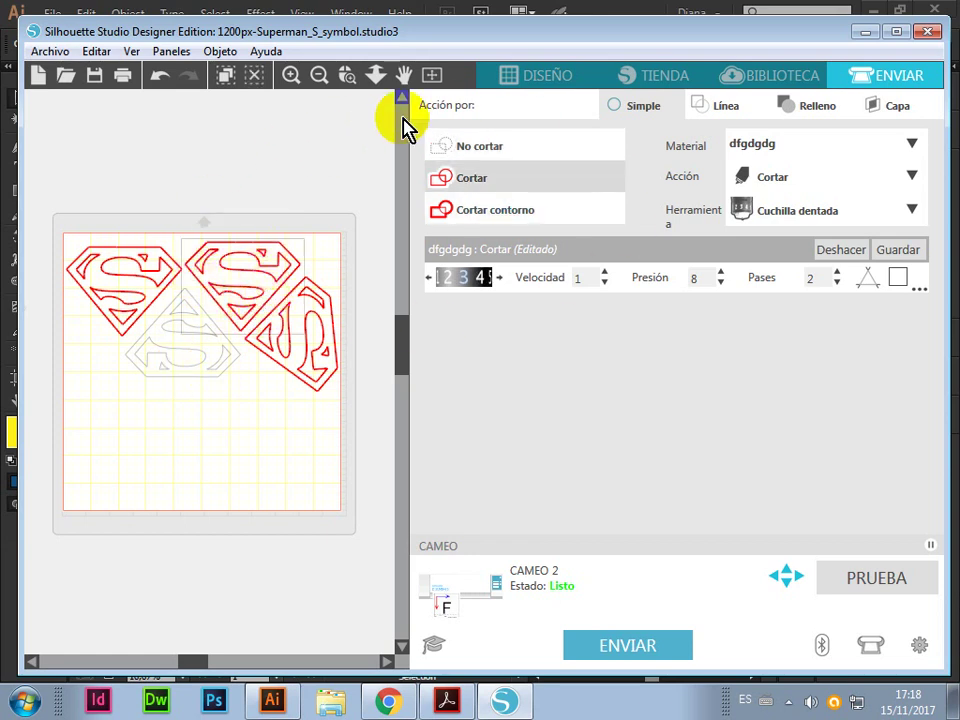
pyautogui.click(511, 222)
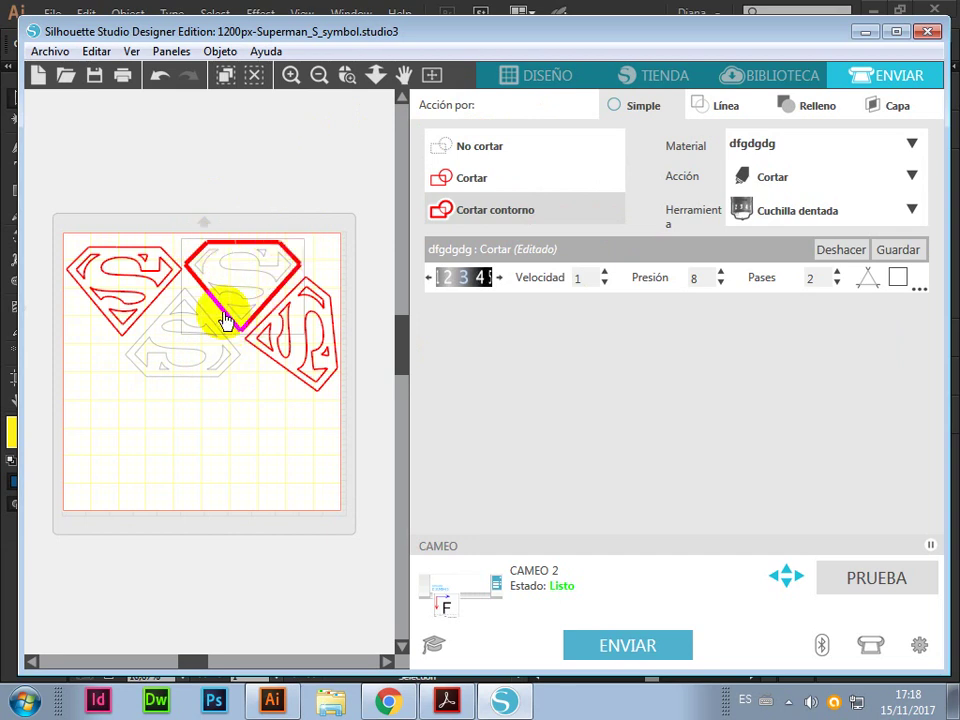
pyautogui.click(306, 321)
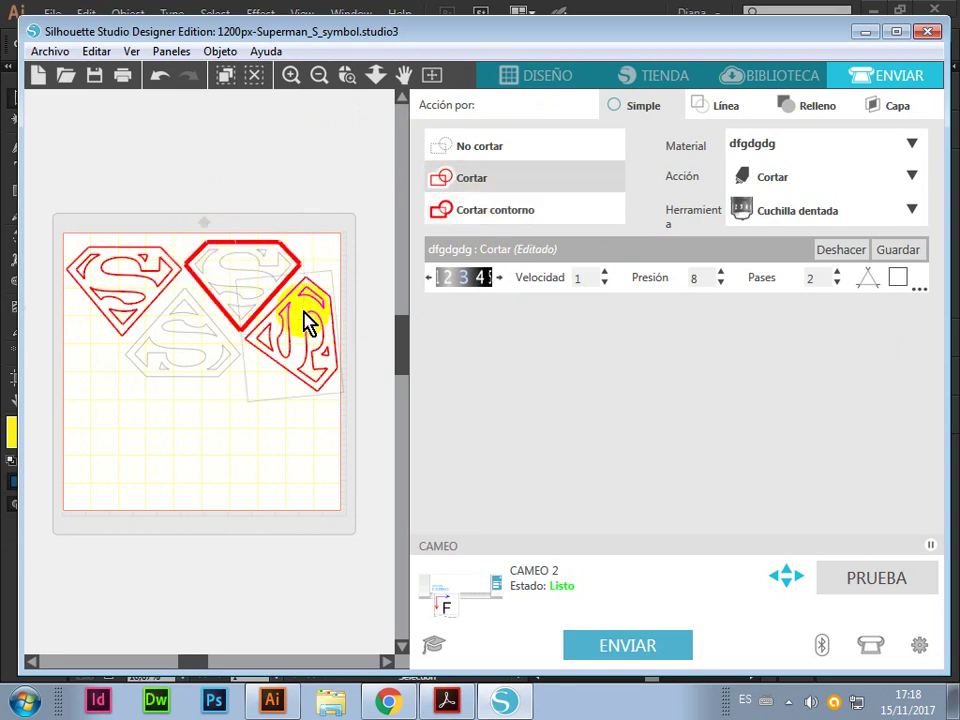
pyautogui.click(480, 220)
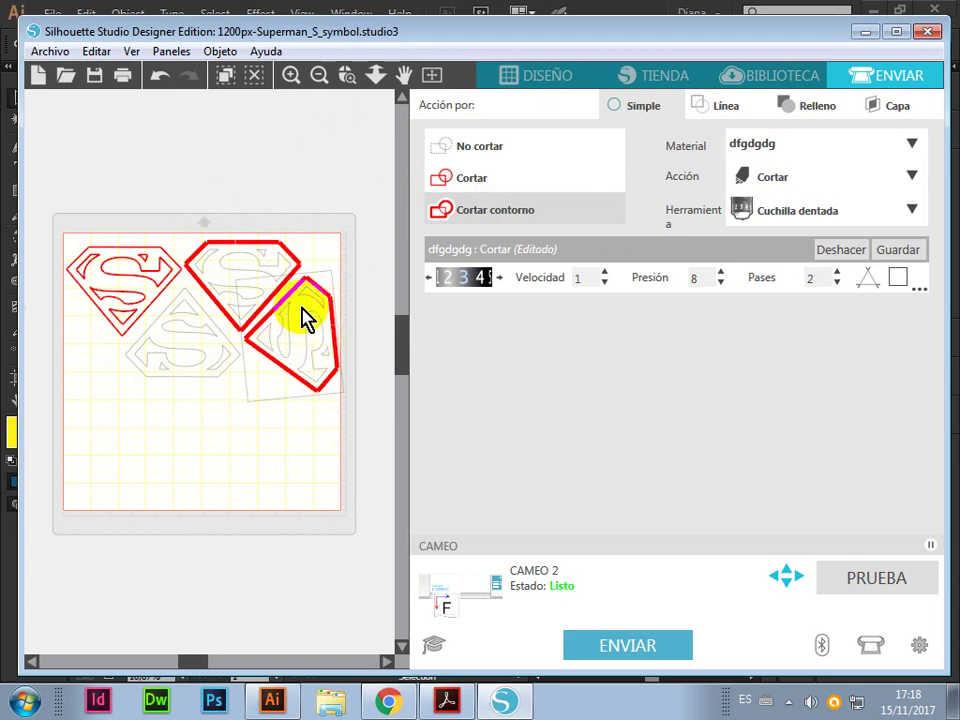
pyautogui.click(462, 185)
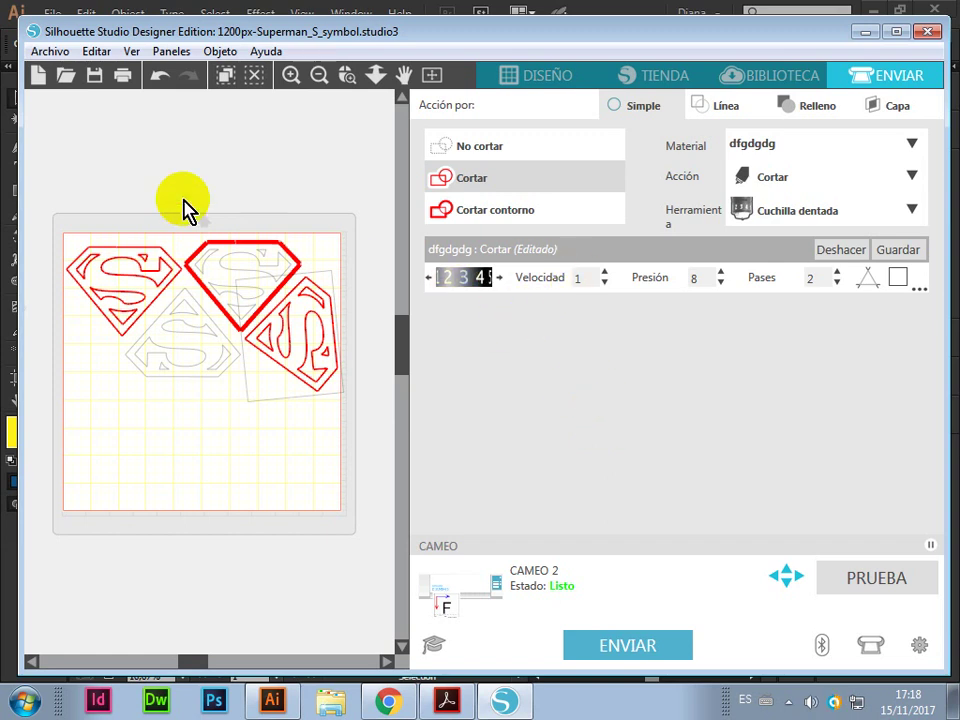
pyautogui.moveTo(86, 220); pyautogui.dragTo(355, 387)
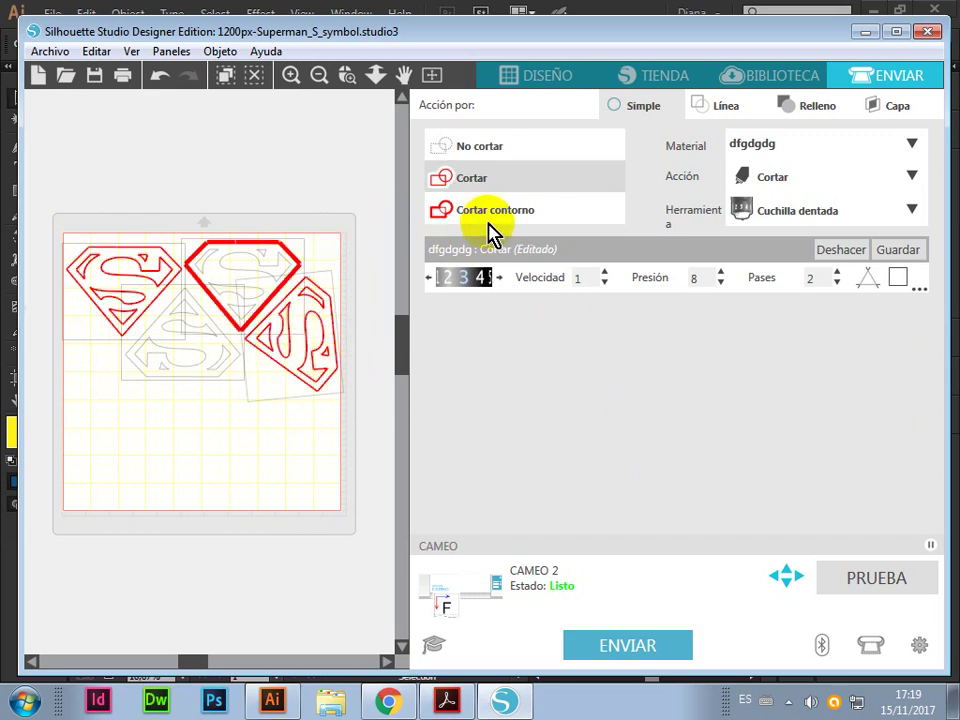
pyautogui.click(478, 180)
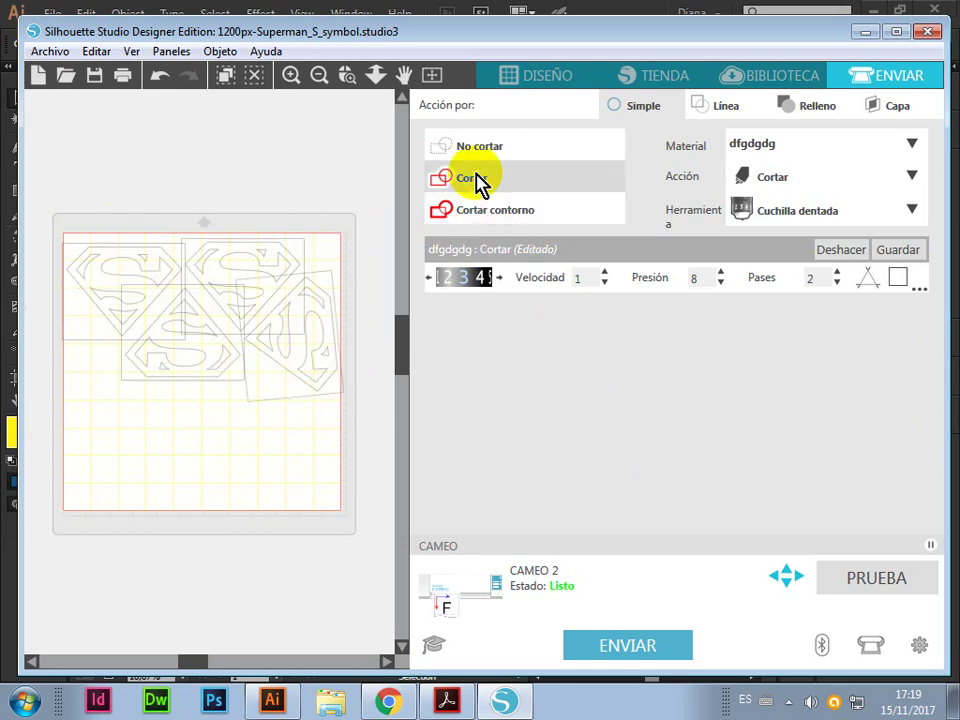
pyautogui.click(187, 455)
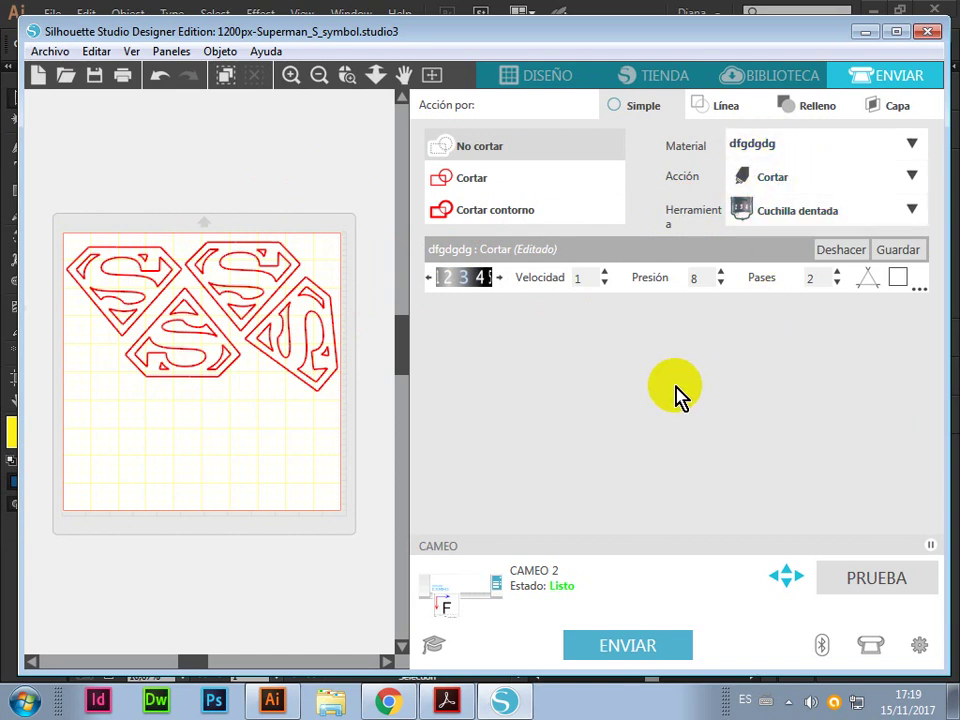
pyautogui.click(913, 178)
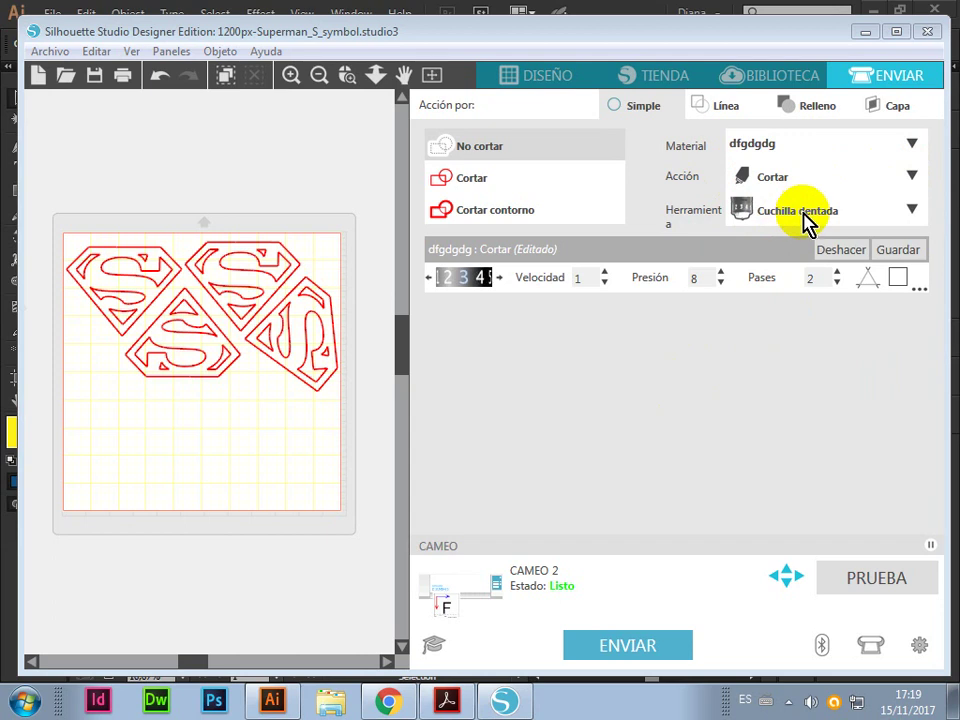
pyautogui.click(914, 173)
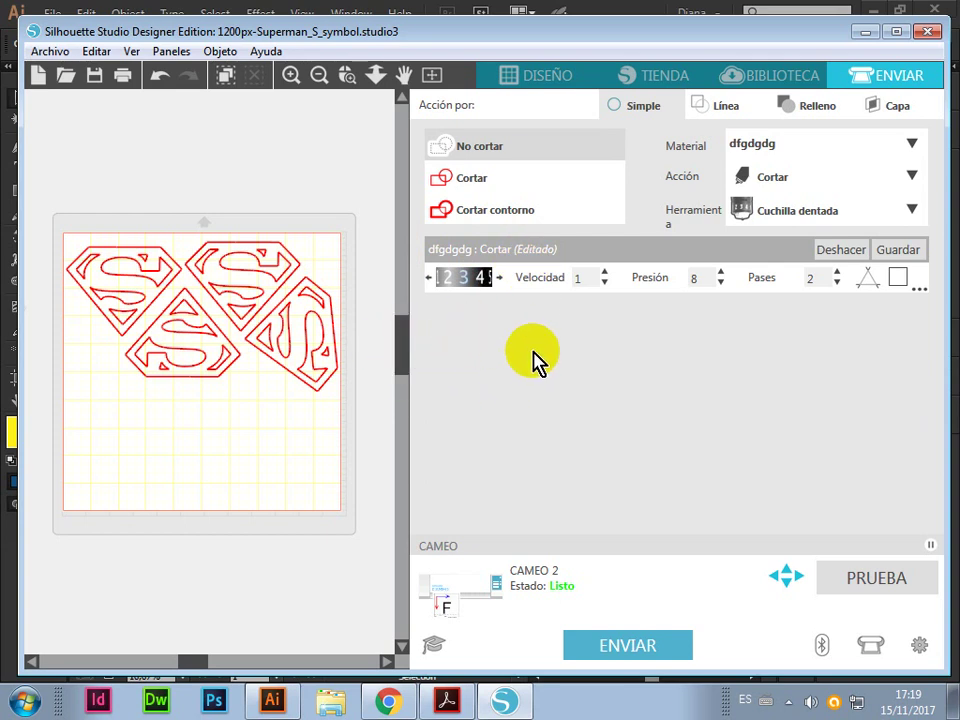
pyautogui.click(911, 180)
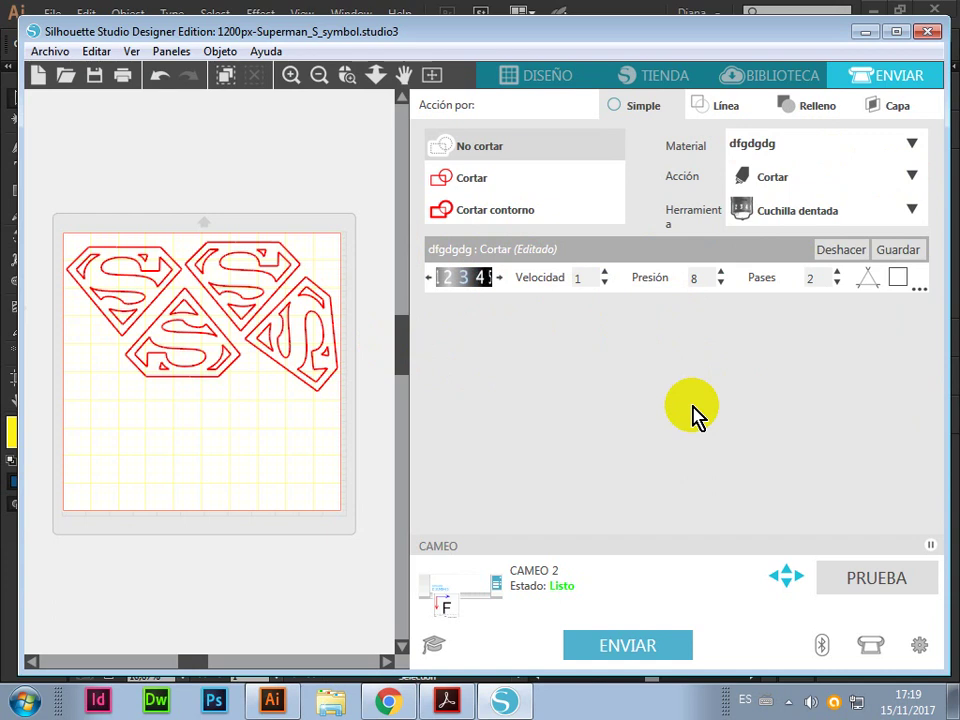
# Shift the blade strip back and raise the Velocidad cut speed to 5
pyautogui.click(429, 278)
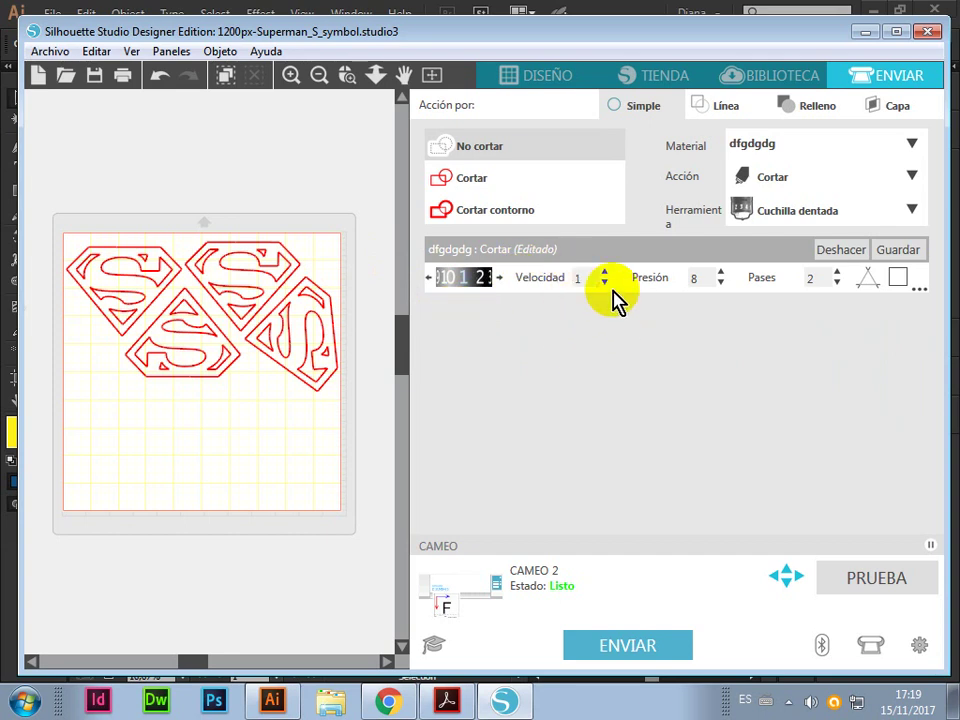
pyautogui.click(604, 272)
pyautogui.click(604, 272)
pyautogui.click(604, 272)
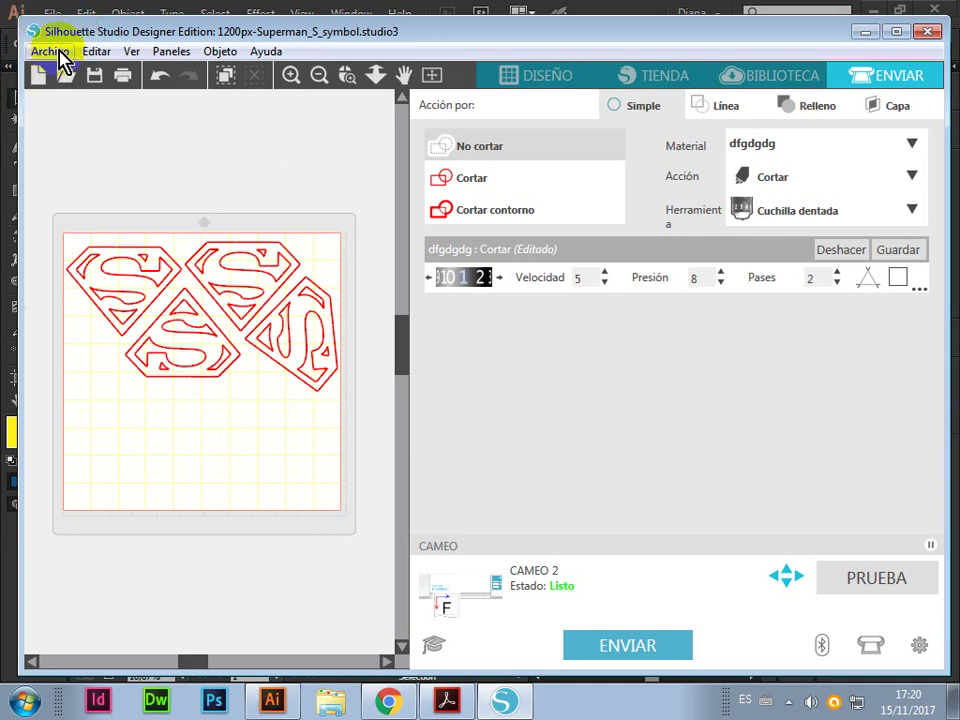
# Start opening a file from disk and scroll to the user's documents folder
pyautogui.click(45, 51)
pyautogui.click(73, 110)
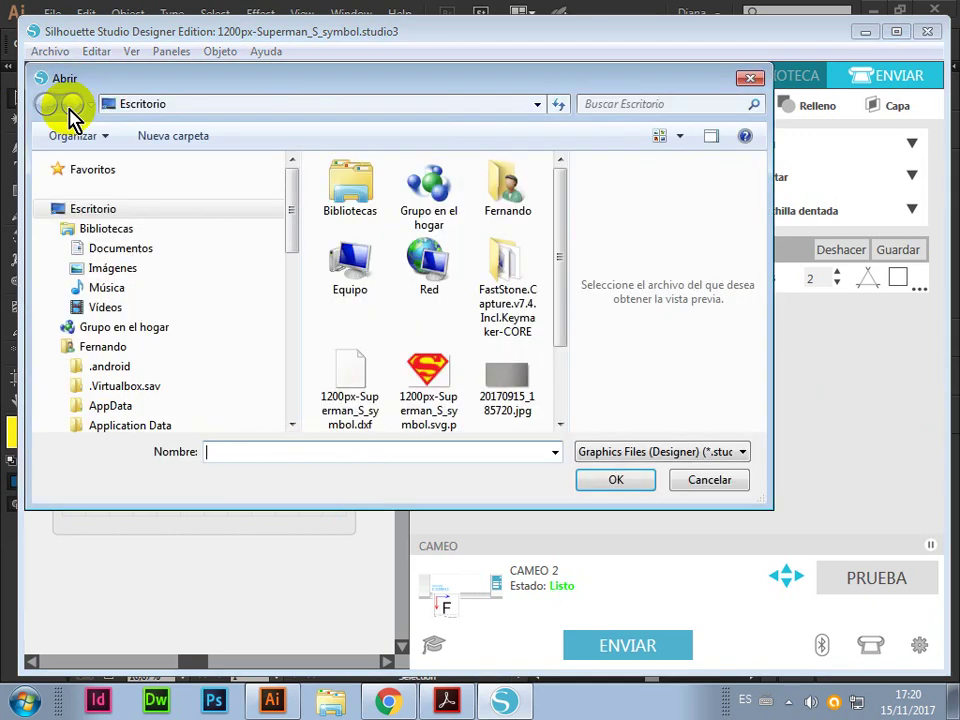
pyautogui.moveTo(293, 237); pyautogui.dragTo(300, 370)
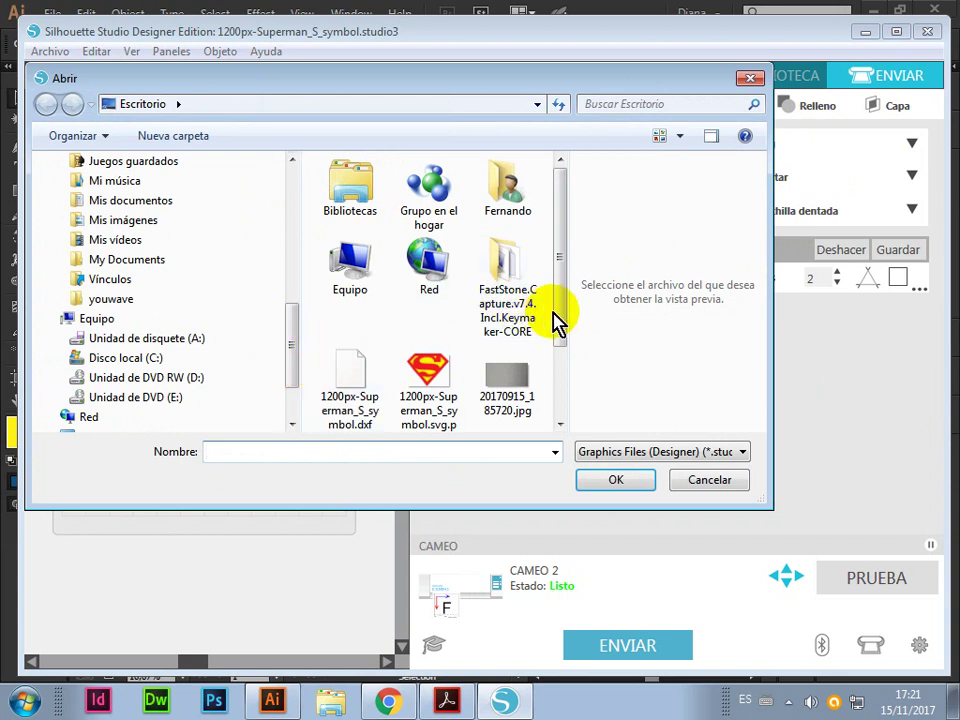
pyautogui.moveTo(292, 333)
pyautogui.mouseDown()
pyautogui.moveTo(287, 243)
pyautogui.moveTo(274, 317)
pyautogui.moveTo(285, 347)
pyautogui.moveTo(296, 180)
pyautogui.moveTo(302, 407)
pyautogui.mouseUp()
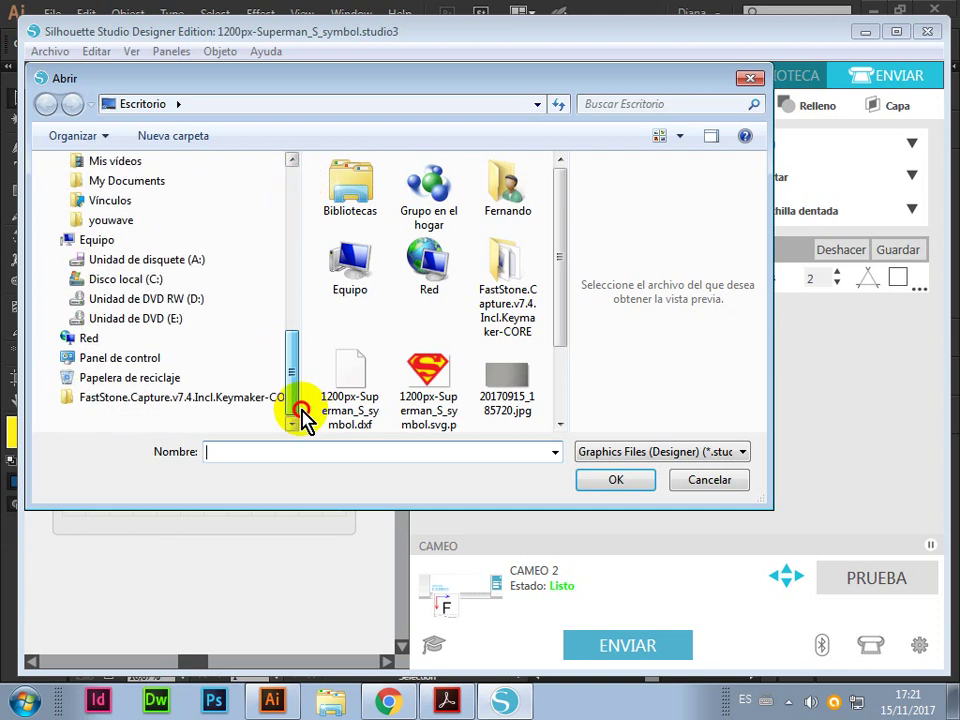
pyautogui.scroll(-3, 561, 315)
# Browse Imperio Nativo > Cursos > Vinilo > Cortes to open Prueba.studio3
pyautogui.doubleClick(354, 377)
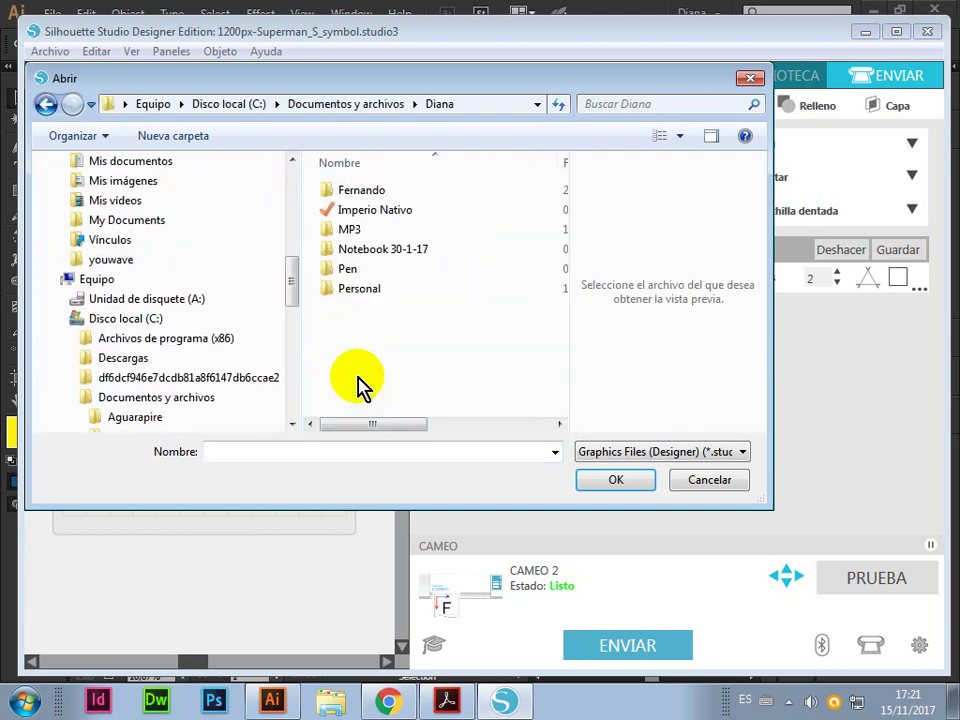
pyautogui.doubleClick(369, 210)
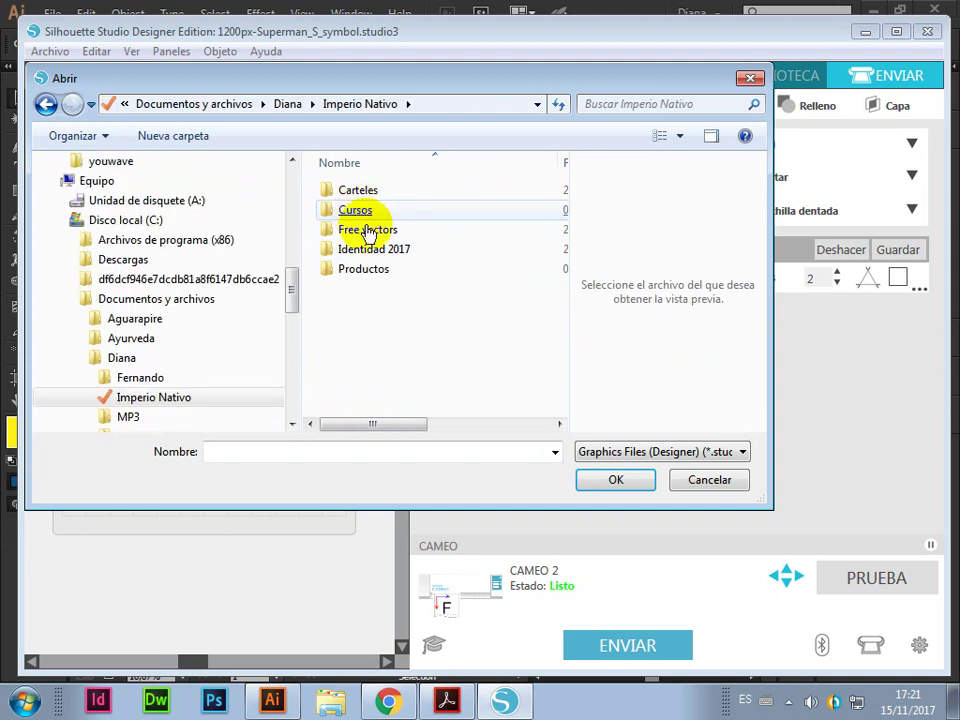
pyautogui.doubleClick(367, 208)
pyautogui.moveTo(561, 274); pyautogui.dragTo(561, 392)
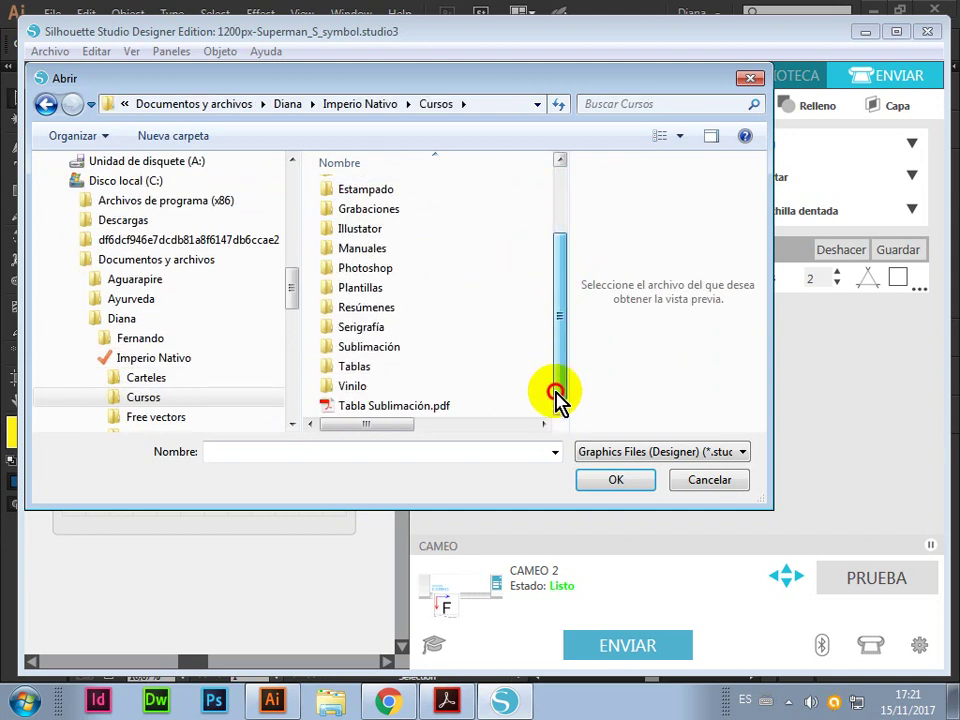
pyautogui.doubleClick(375, 387)
pyautogui.click(482, 386)
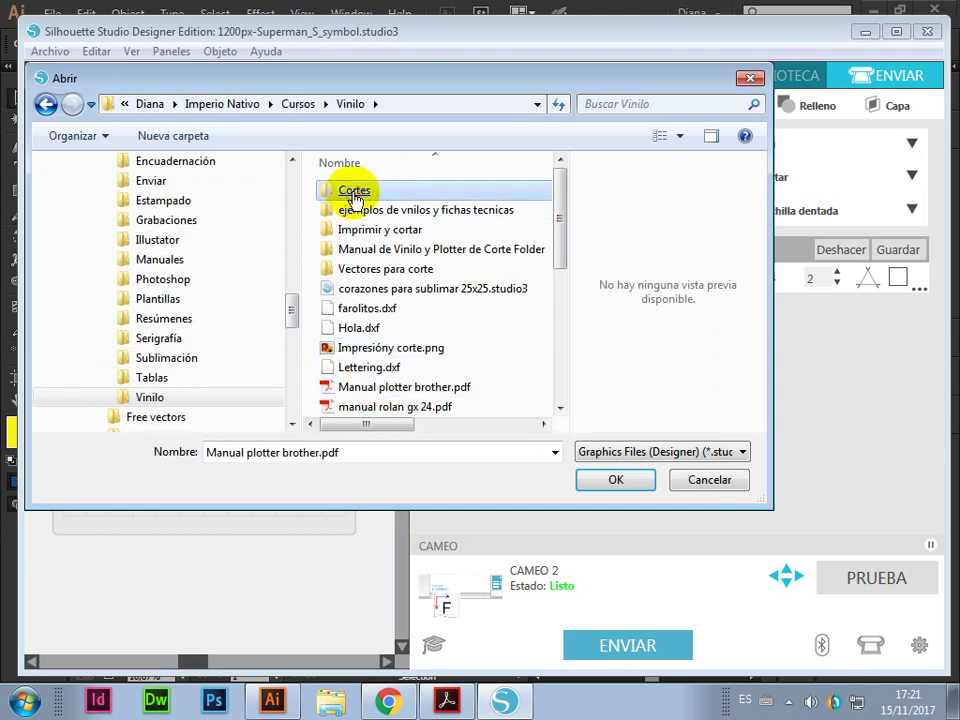
pyautogui.doubleClick(354, 197)
pyautogui.moveTo(561, 193)
pyautogui.mouseDown()
pyautogui.moveTo(559, 289)
pyautogui.moveTo(542, 360)
pyautogui.moveTo(551, 347)
pyautogui.mouseUp()
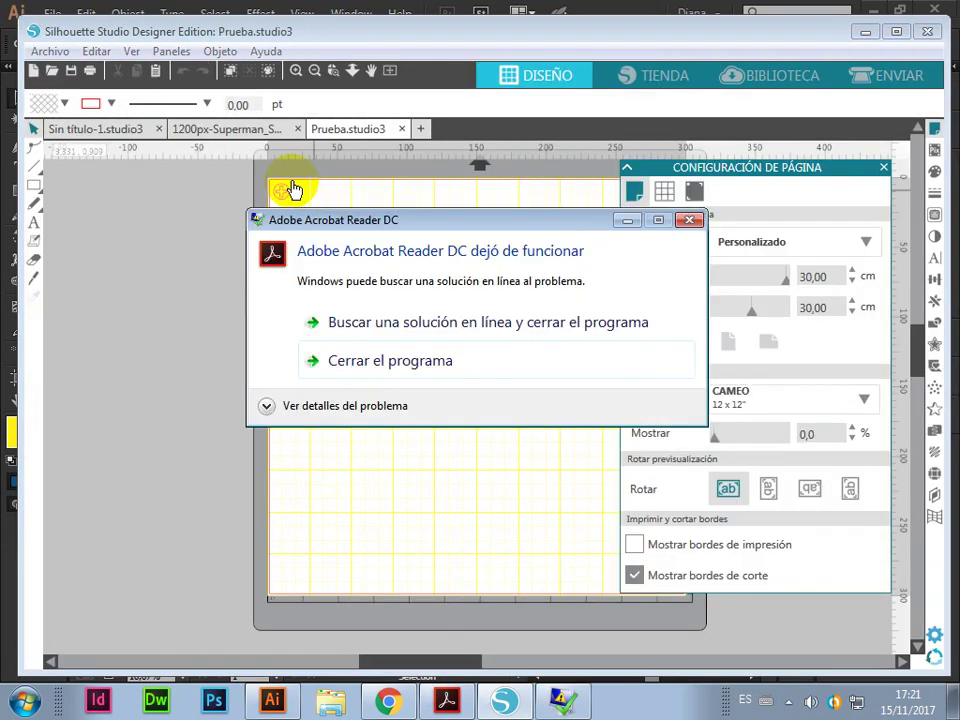
# Dismiss the Acrobat crash message and zoom into the page's top-left corner
pyautogui.click(382, 362)
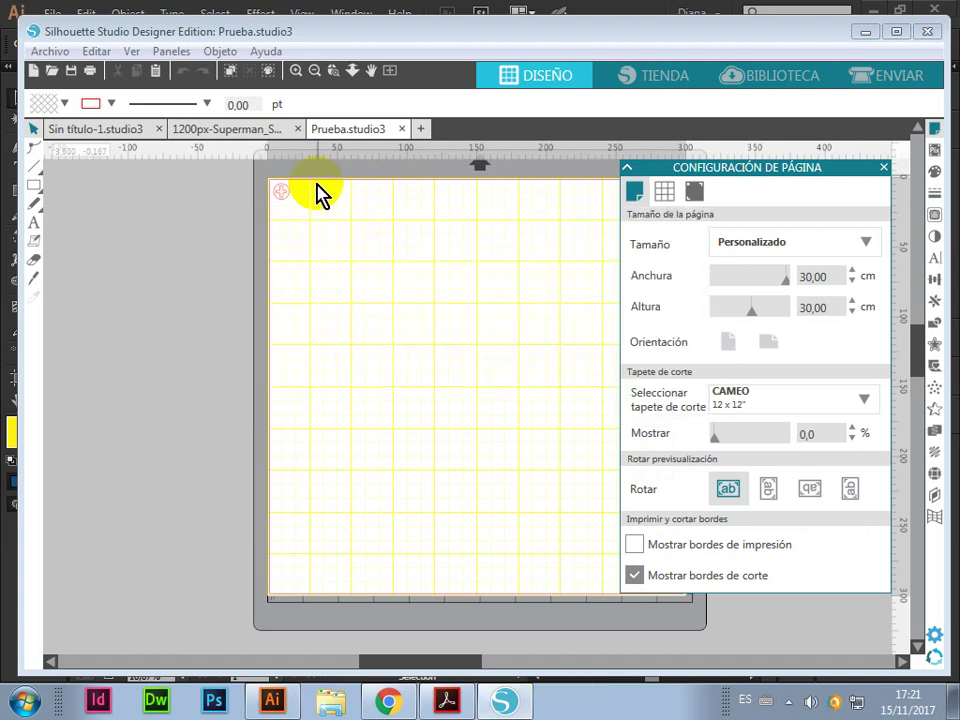
pyautogui.press('z')
pyautogui.moveTo(268, 182); pyautogui.dragTo(332, 249)
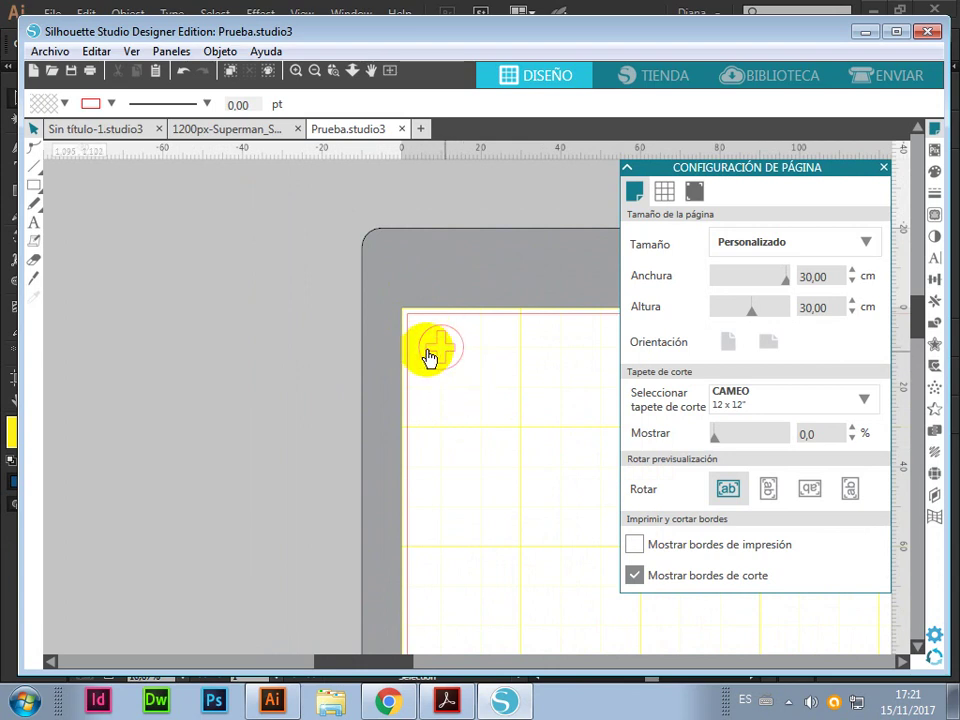
# Zoom closer on the circle-and-cross shape and trace its vertical bar with a rectangle
pyautogui.moveTo(381, 300); pyautogui.dragTo(508, 411)
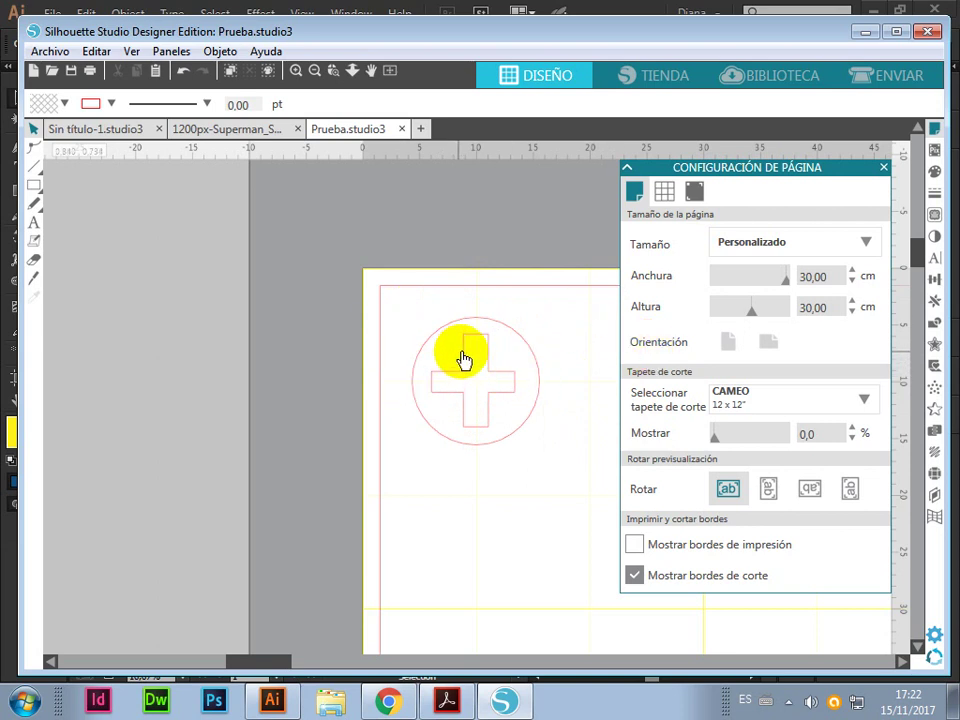
pyautogui.moveTo(471, 361); pyautogui.dragTo(488, 426)
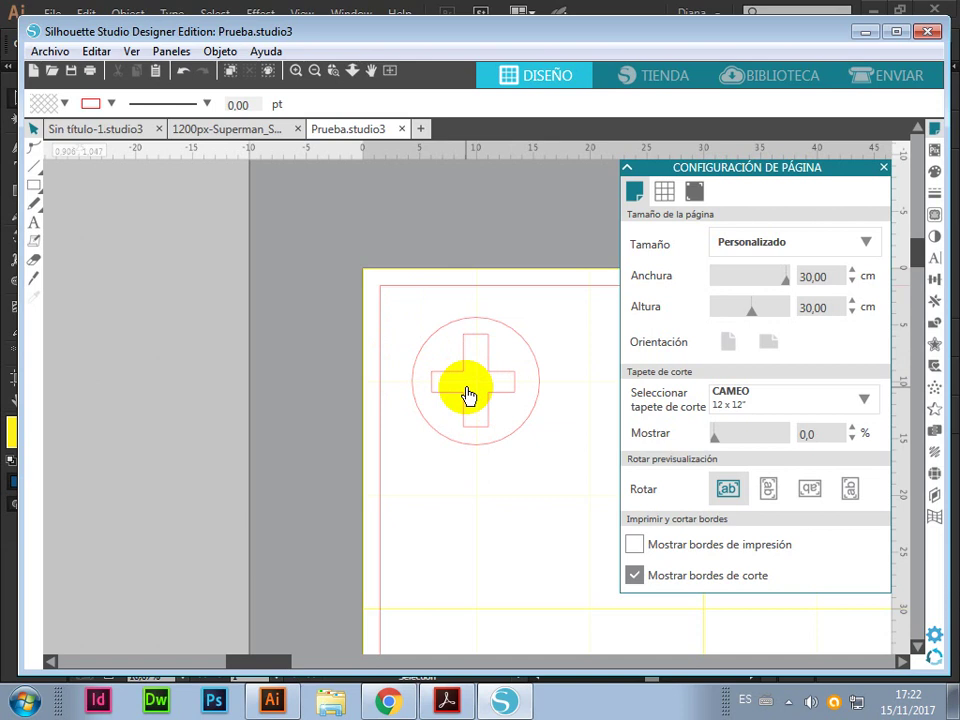
pyautogui.click(33, 186)
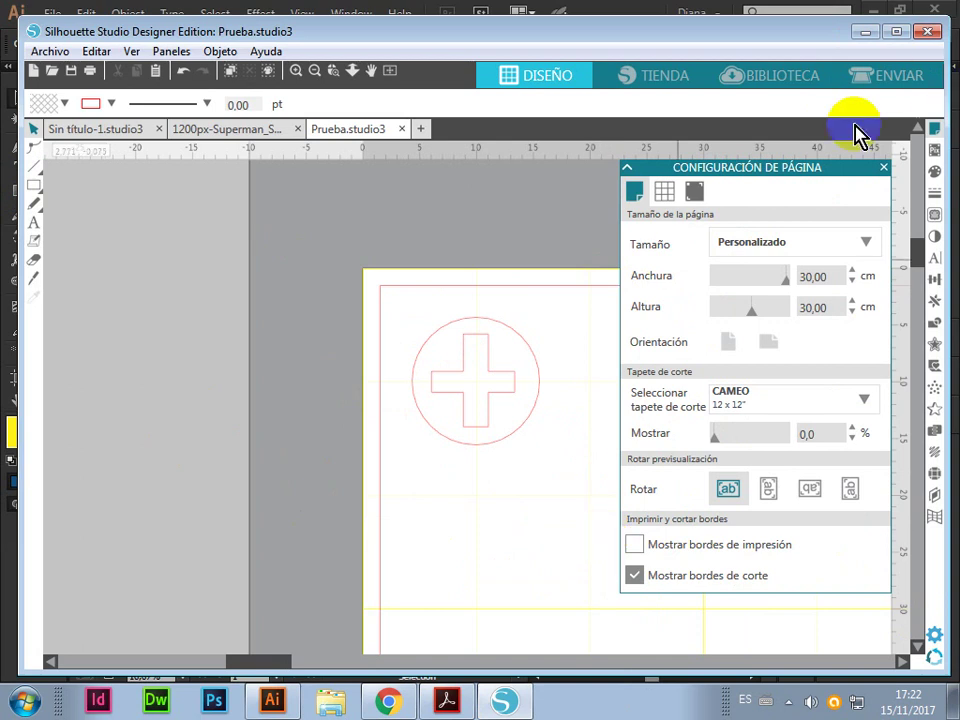
# Preview the 1200px-Superman tab's cut settings, then bring the Illustrator drawing forward
pyautogui.click(903, 85)
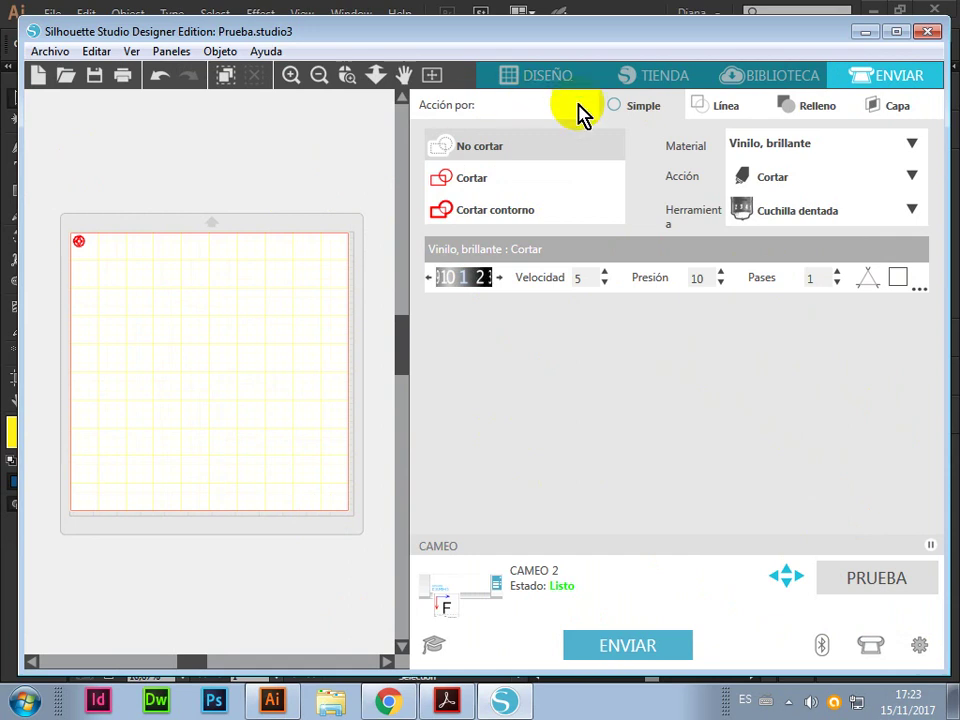
pyautogui.click(540, 78)
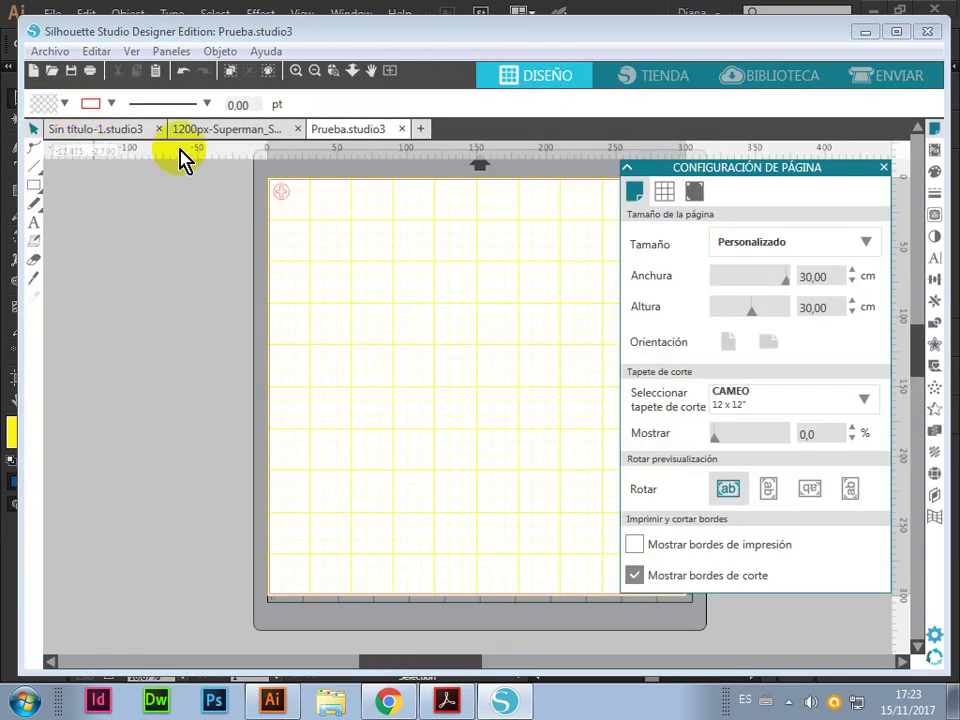
pyautogui.click(207, 130)
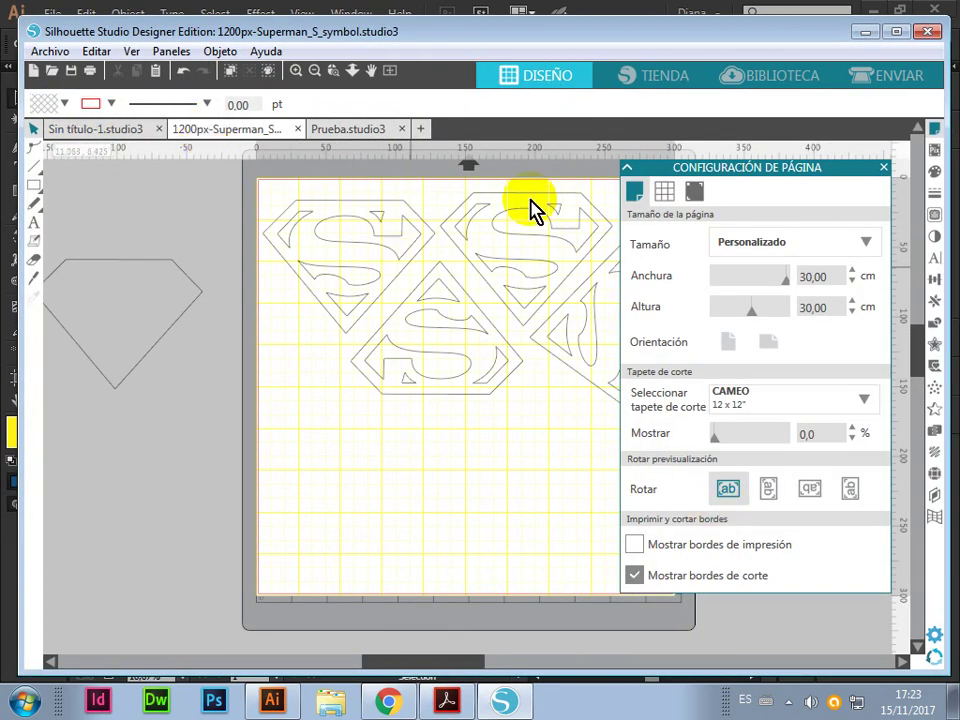
pyautogui.click(888, 76)
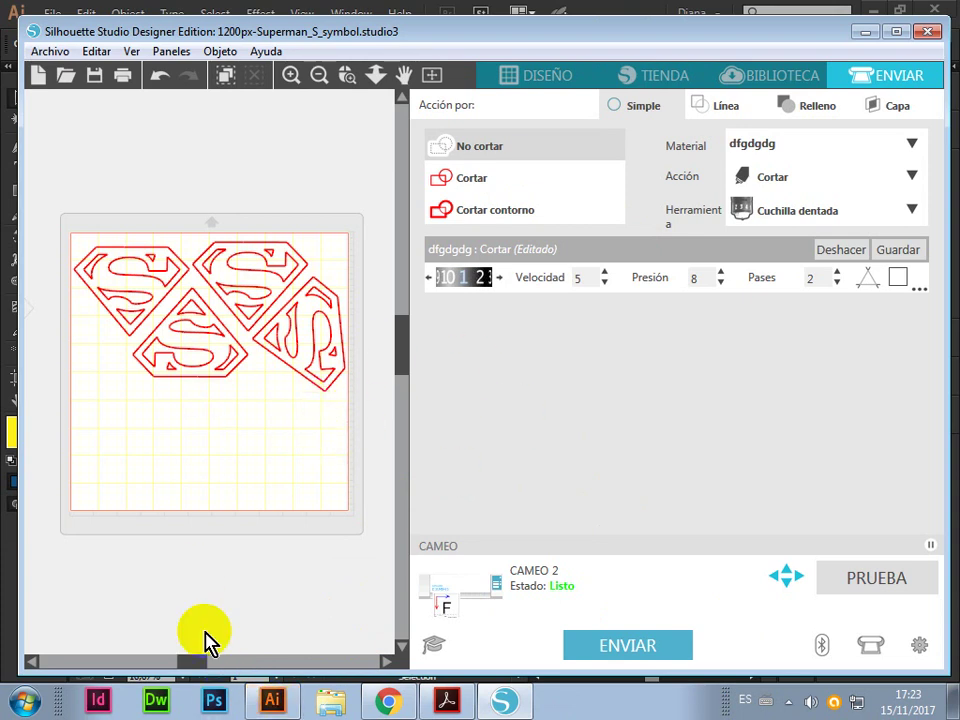
pyautogui.click(272, 700)
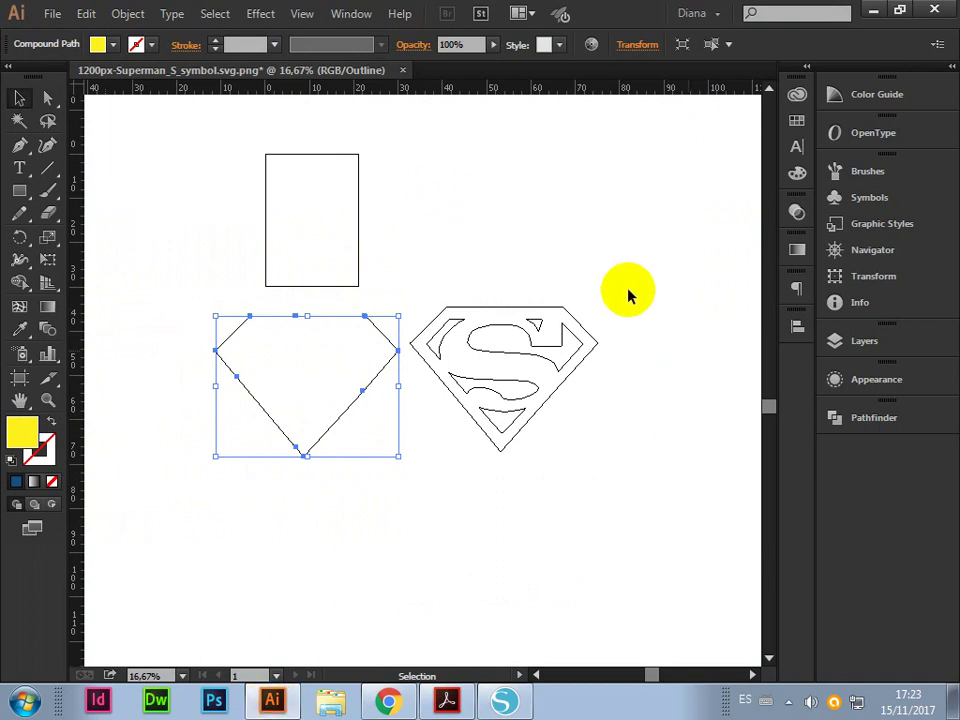
# Open the File menu and click empty artboard areas to deselect the diamond shape
pyautogui.click(40, 226)
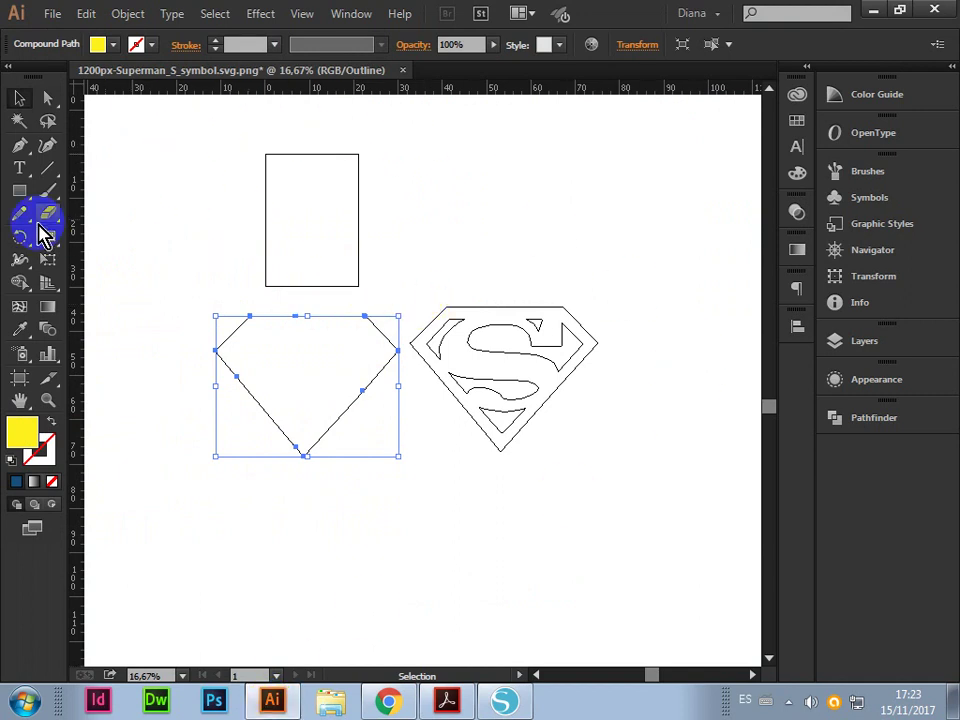
pyautogui.click(46, 16)
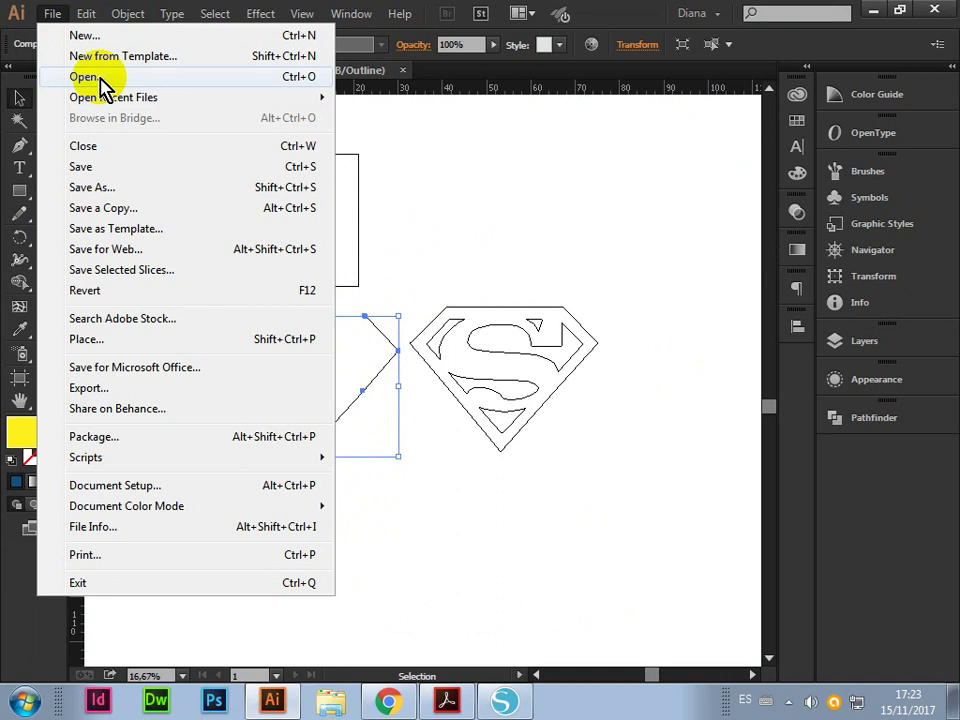
pyautogui.click(531, 214)
pyautogui.click(888, 425)
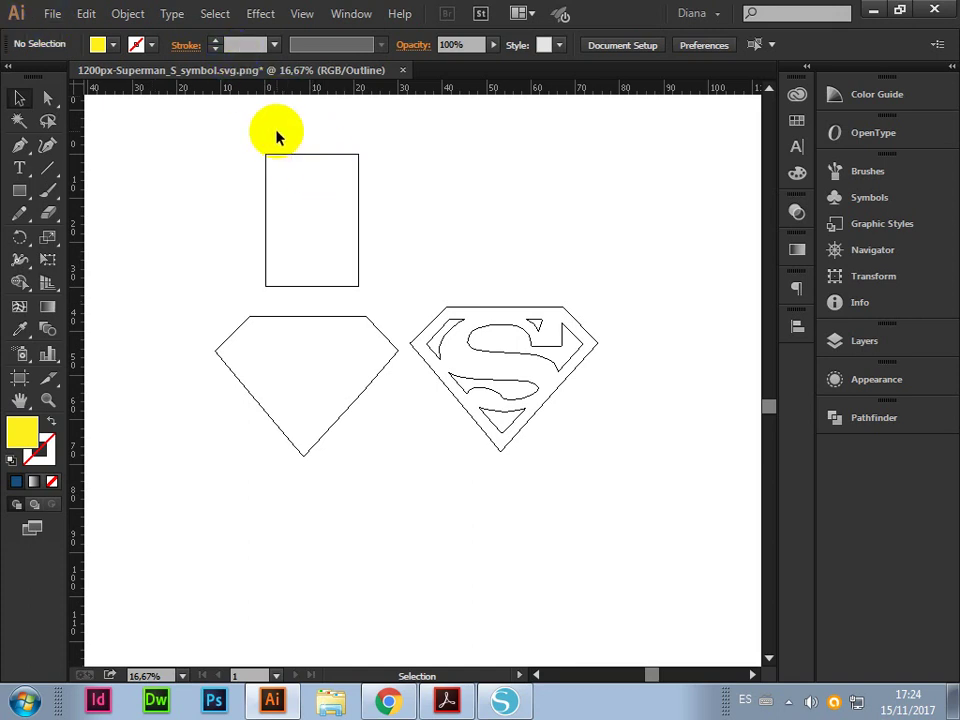
# Start File > Open and browse into the Imperio Nativo > Cursos folder
pyautogui.click(54, 15)
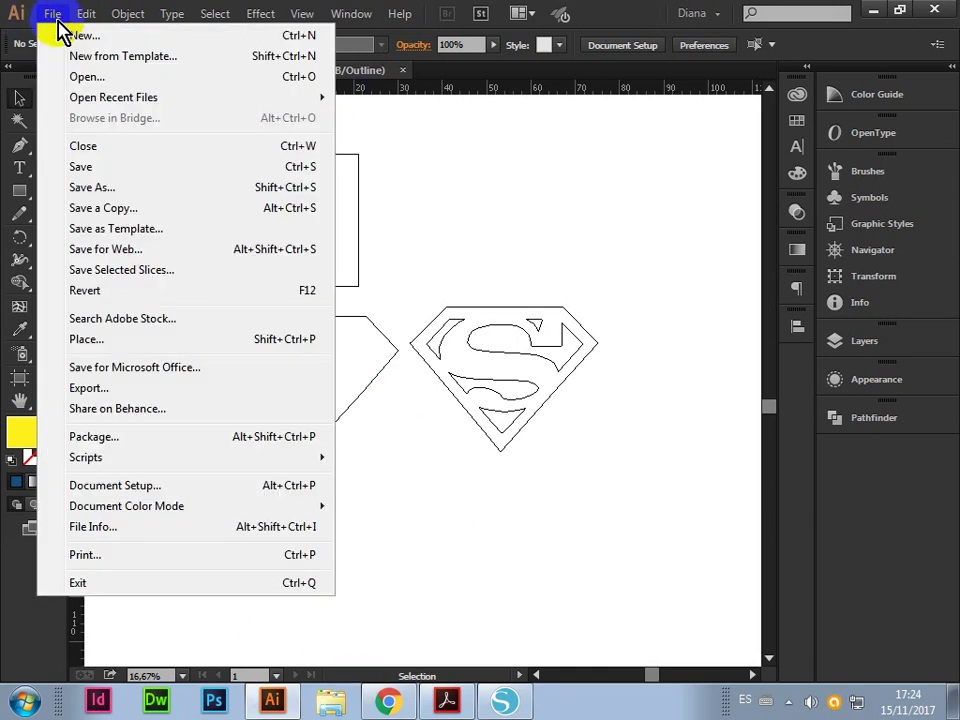
pyautogui.click(90, 77)
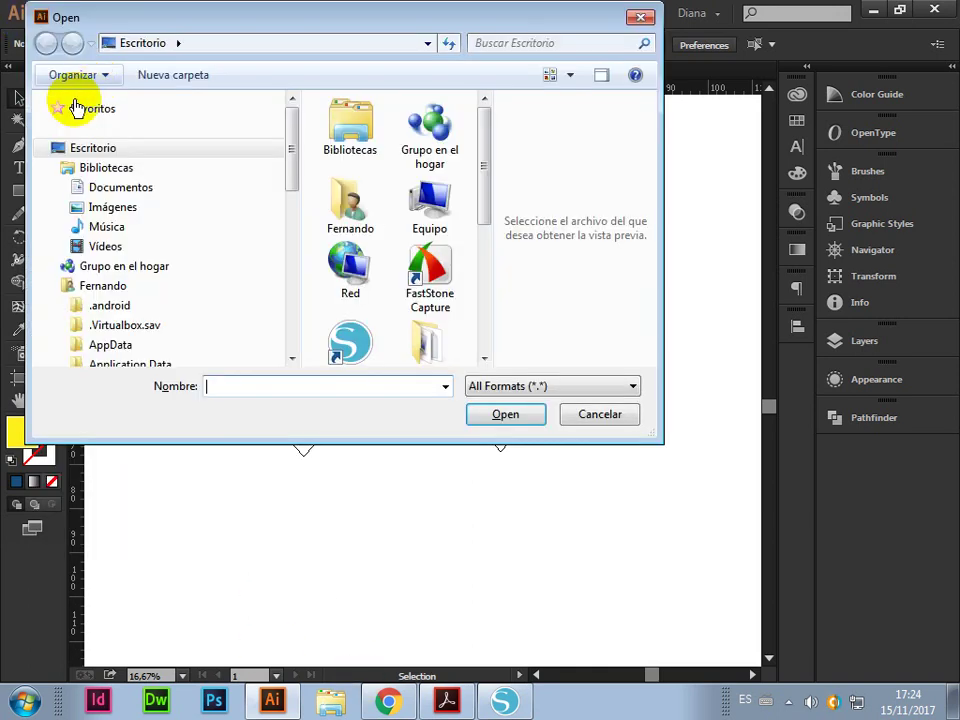
pyautogui.moveTo(486, 195); pyautogui.dragTo(488, 340)
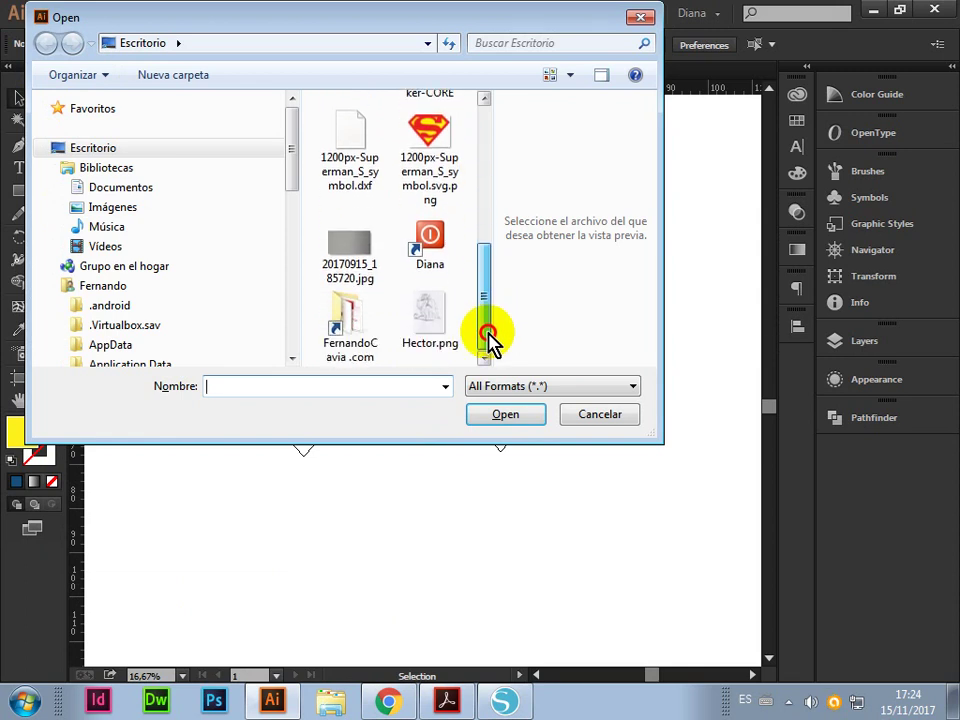
pyautogui.doubleClick(432, 245)
pyautogui.doubleClick(381, 149)
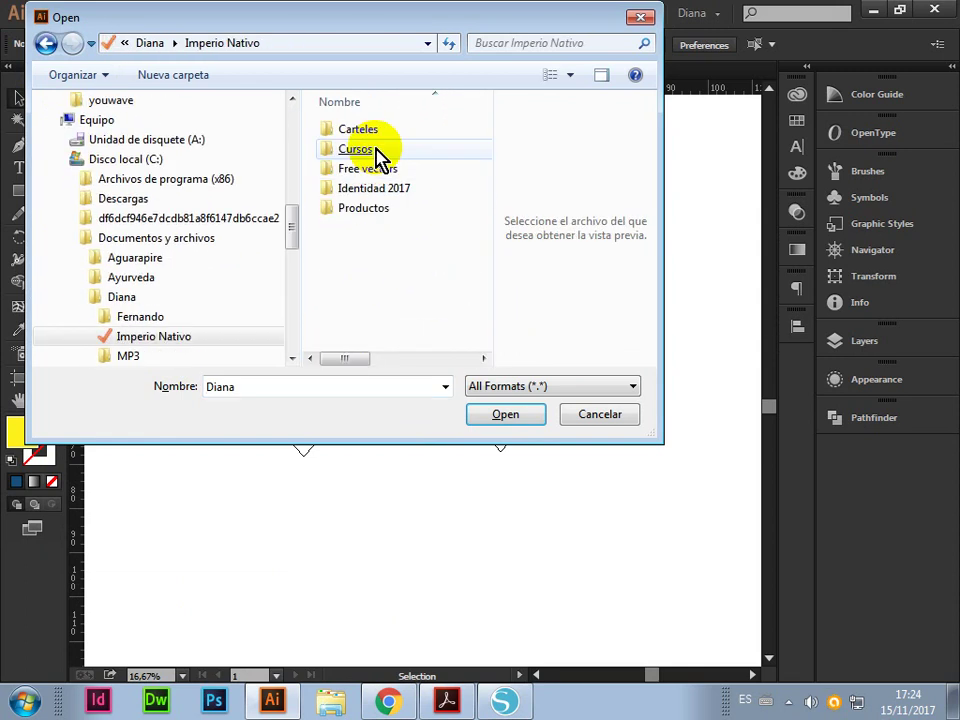
pyautogui.click(360, 150)
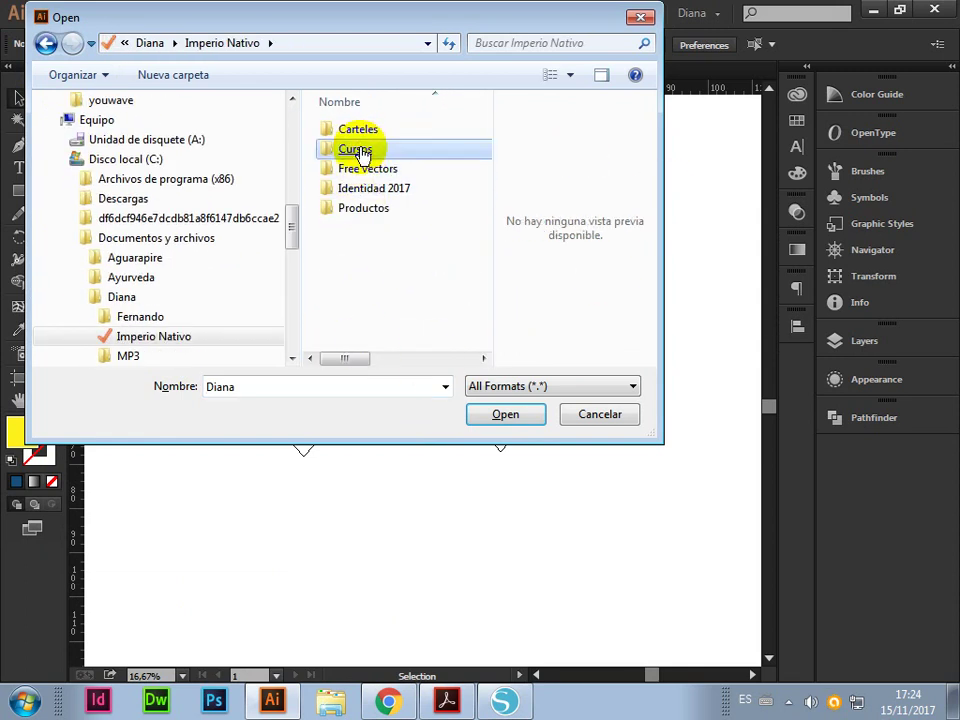
pyautogui.doubleClick(360, 150)
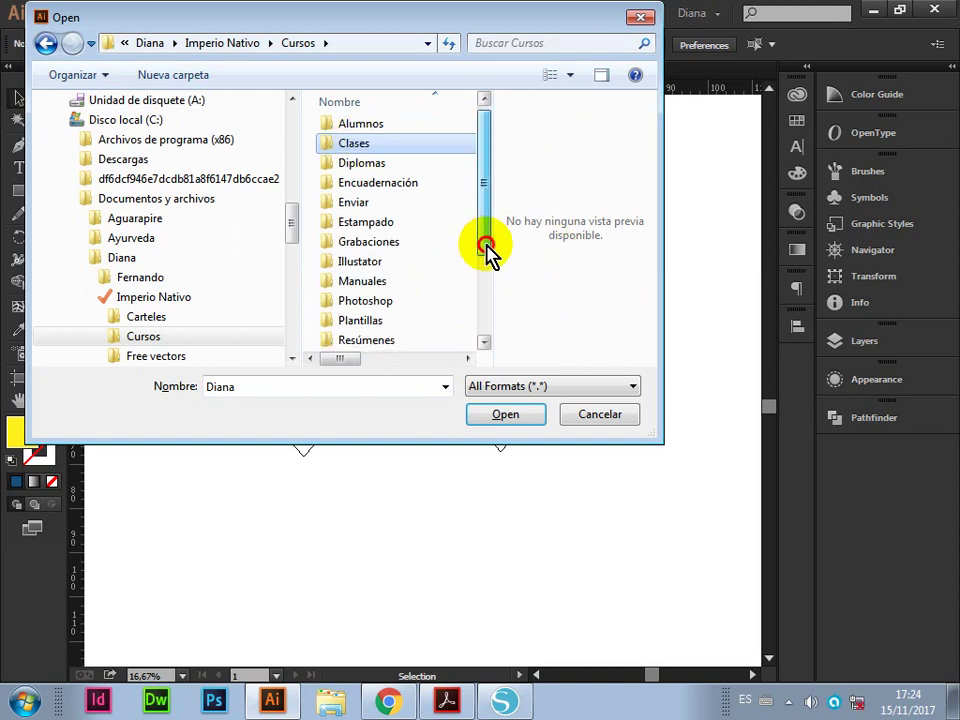
# Continue into Vinilo > Cortes and open Rolling stones limpios.ai
pyautogui.moveTo(485, 258); pyautogui.dragTo(489, 321)
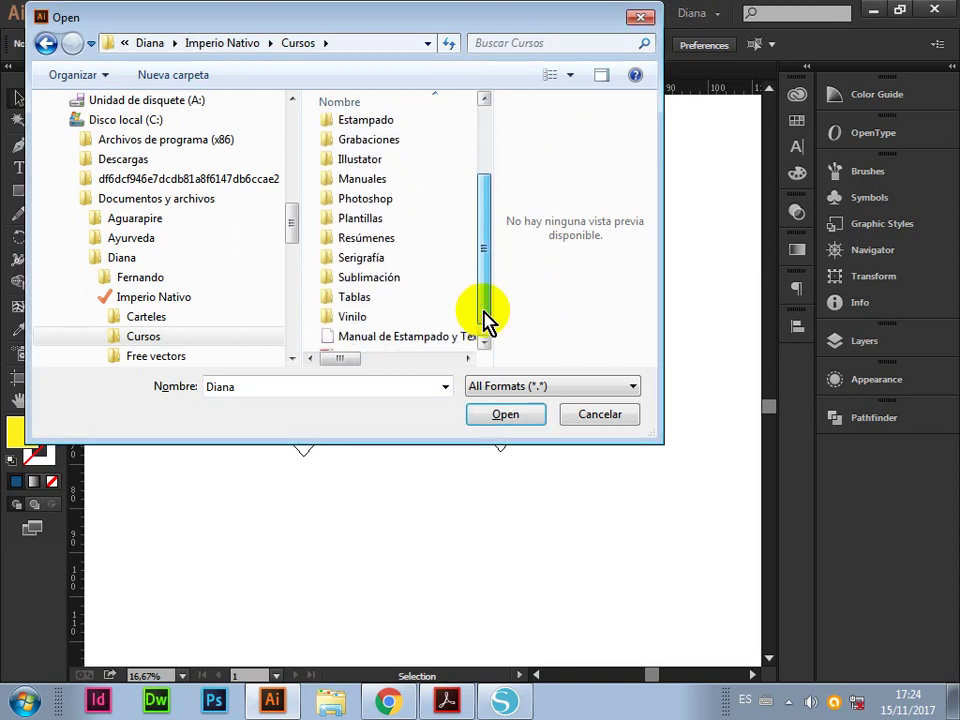
pyautogui.doubleClick(345, 318)
pyautogui.click(349, 308)
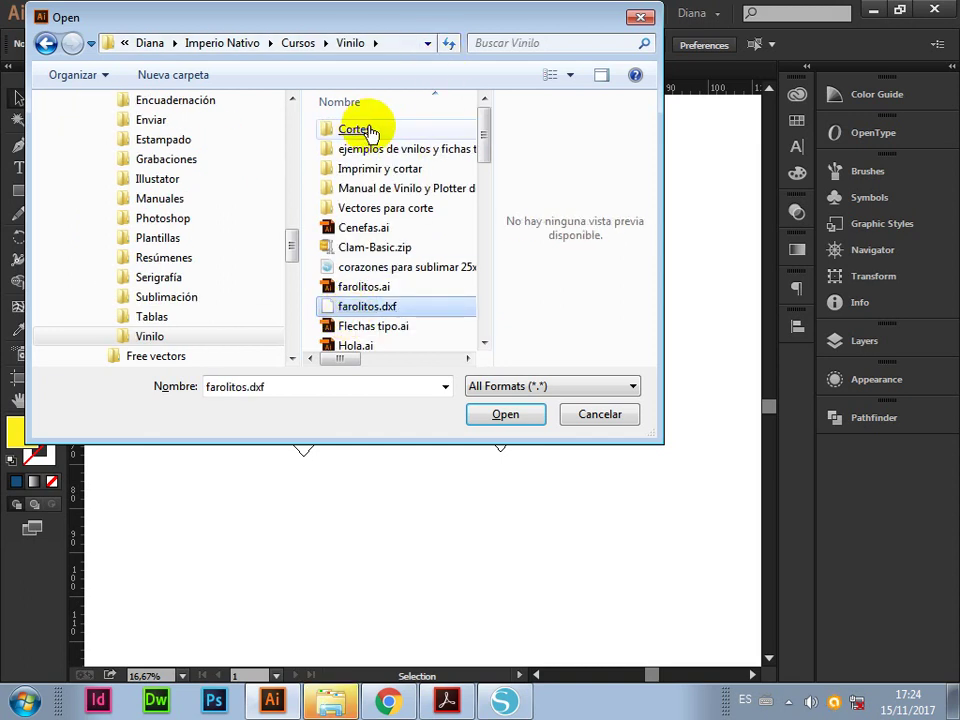
pyautogui.doubleClick(360, 129)
pyautogui.moveTo(484, 118)
pyautogui.mouseDown()
pyautogui.moveTo(490, 210)
pyautogui.moveTo(476, 298)
pyautogui.mouseUp()
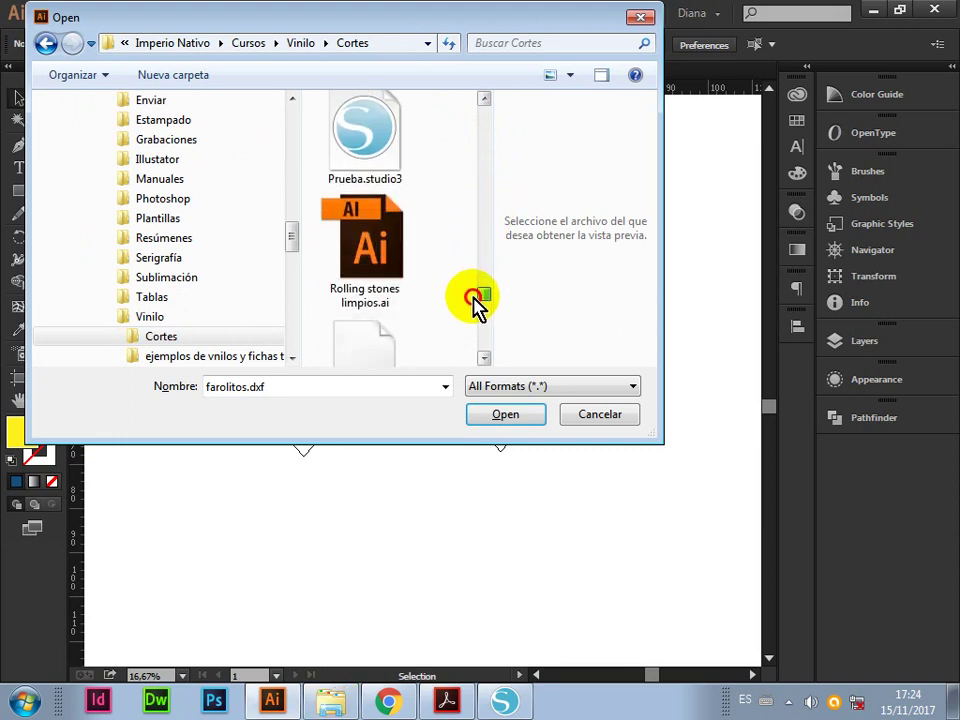
pyautogui.doubleClick(364, 245)
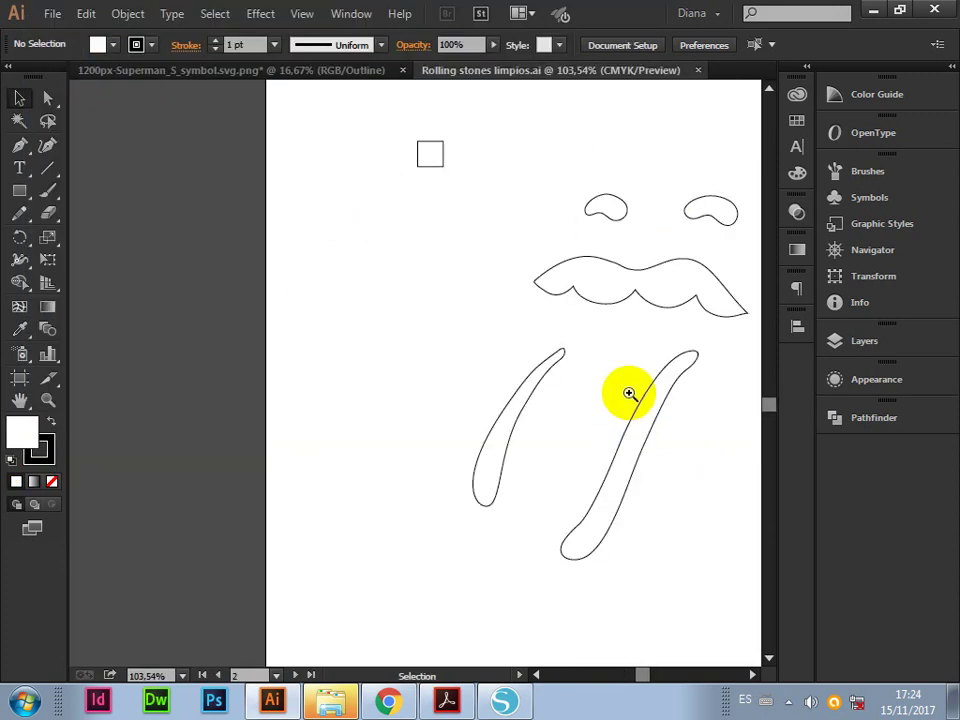
# Zoom out around the mouth artwork to see the other artboards
pyautogui.press('z')
pyautogui.hotkey('ctrl', '1')
pyautogui.keyDown('alt'); pyautogui.click(398, 340); pyautogui.keyUp('alt')
pyautogui.keyDown('alt'); pyautogui.click(281, 336); pyautogui.keyUp('alt')
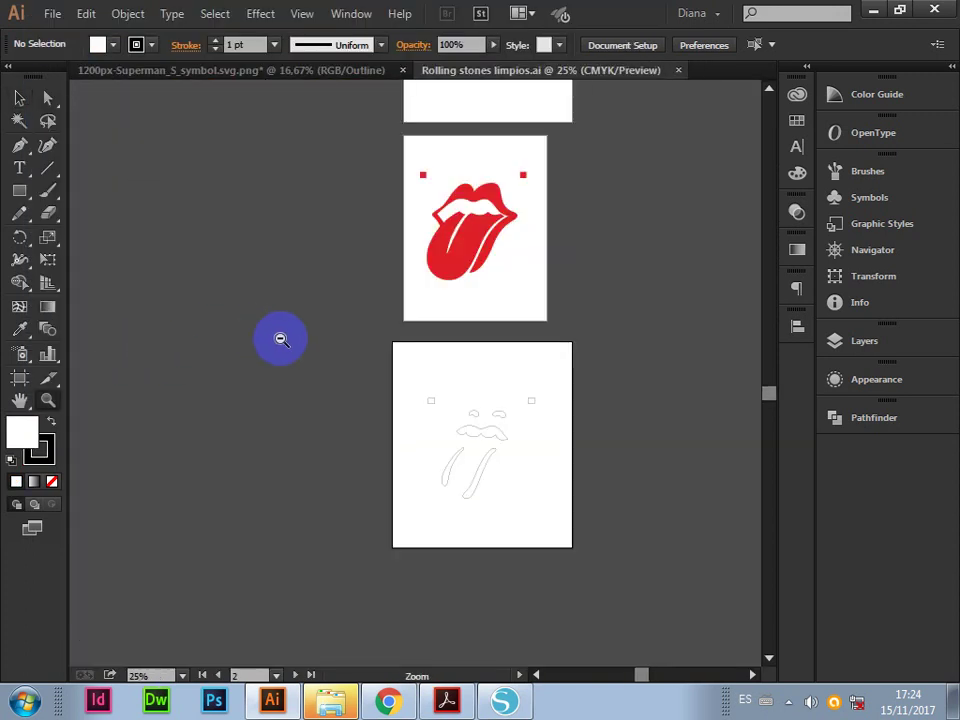
# Open Rolling stones.ai from the Cortes folder
pyautogui.click(52, 14)
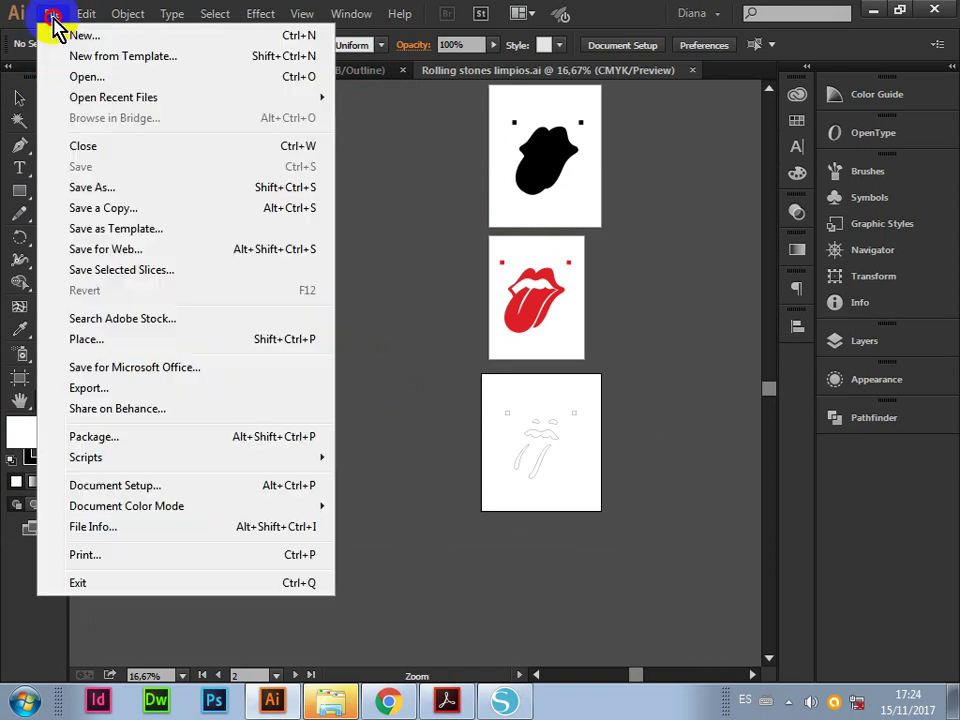
pyautogui.click(103, 75)
pyautogui.click(488, 333)
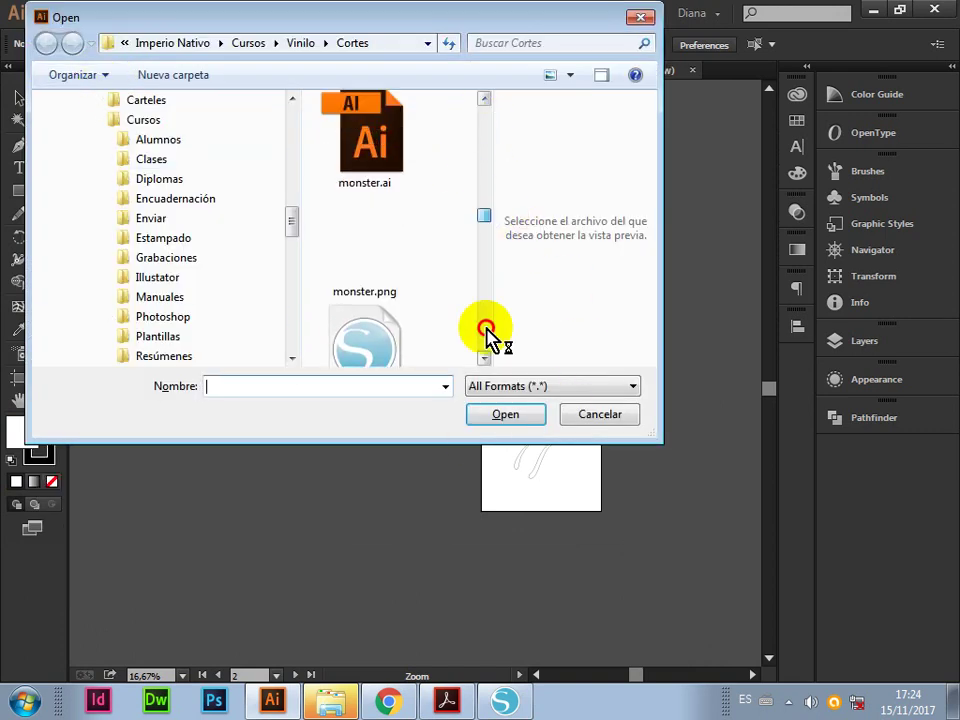
pyautogui.moveTo(488, 333); pyautogui.dragTo(488, 318)
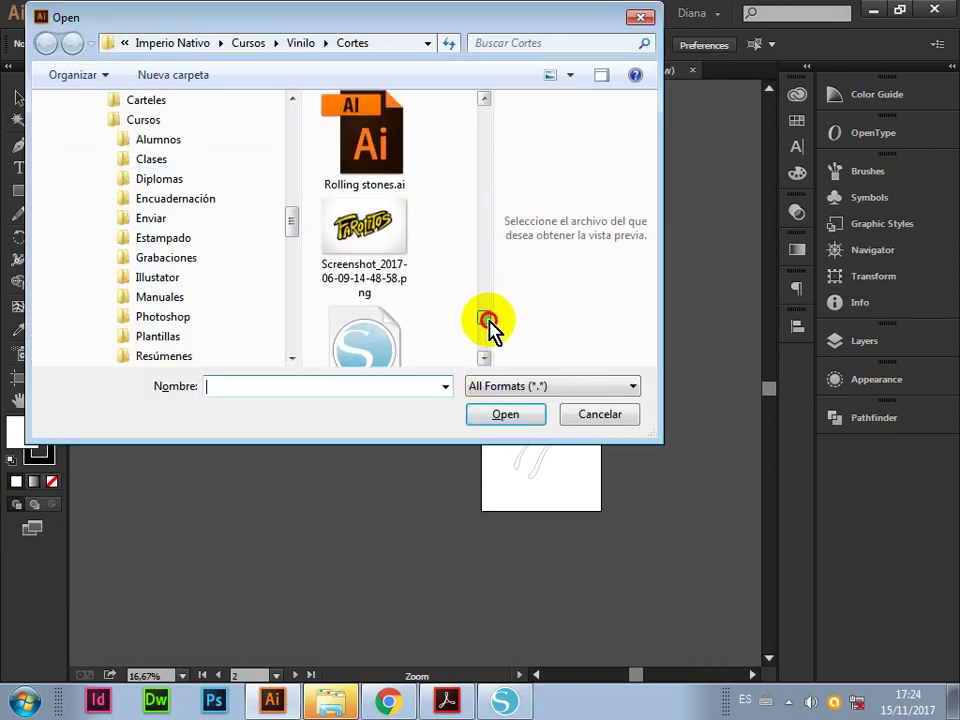
pyautogui.doubleClick(398, 225)
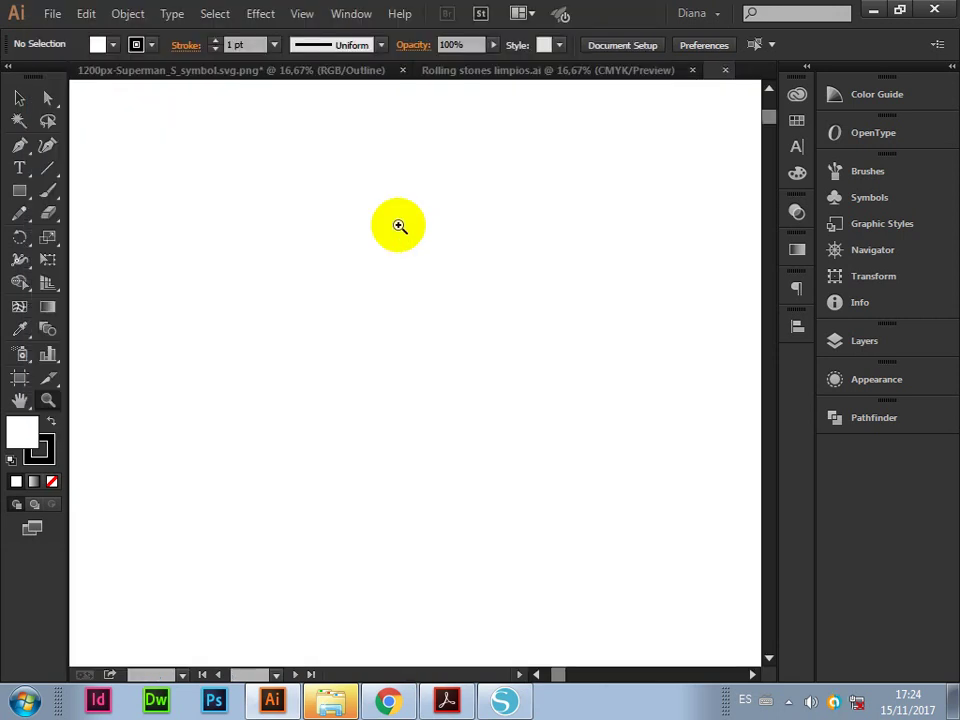
# Pan the artboards, zoom in on the circled tongue logo, and switch to the Selection tool
pyautogui.moveTo(655, 676); pyautogui.dragTo(671, 676)
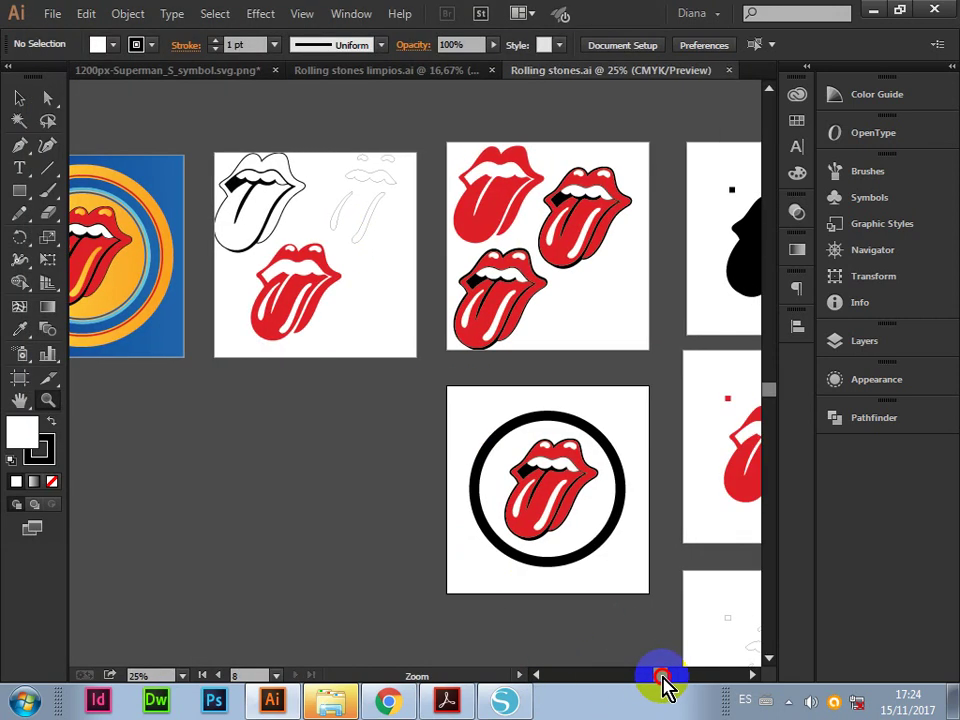
pyautogui.moveTo(242, 390); pyautogui.dragTo(414, 566)
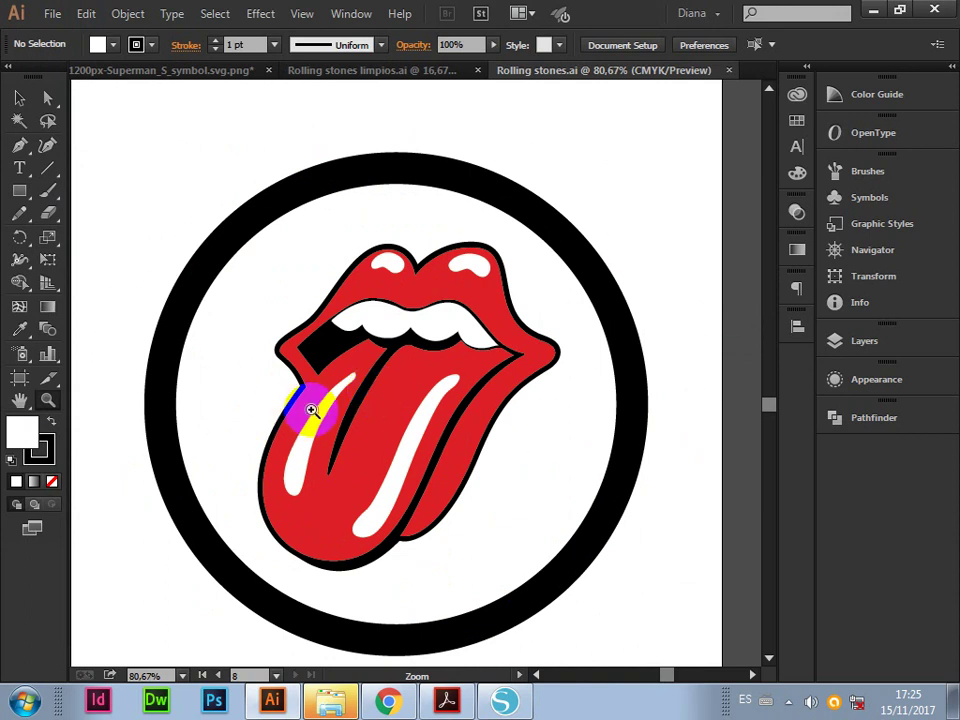
pyautogui.click(18, 98)
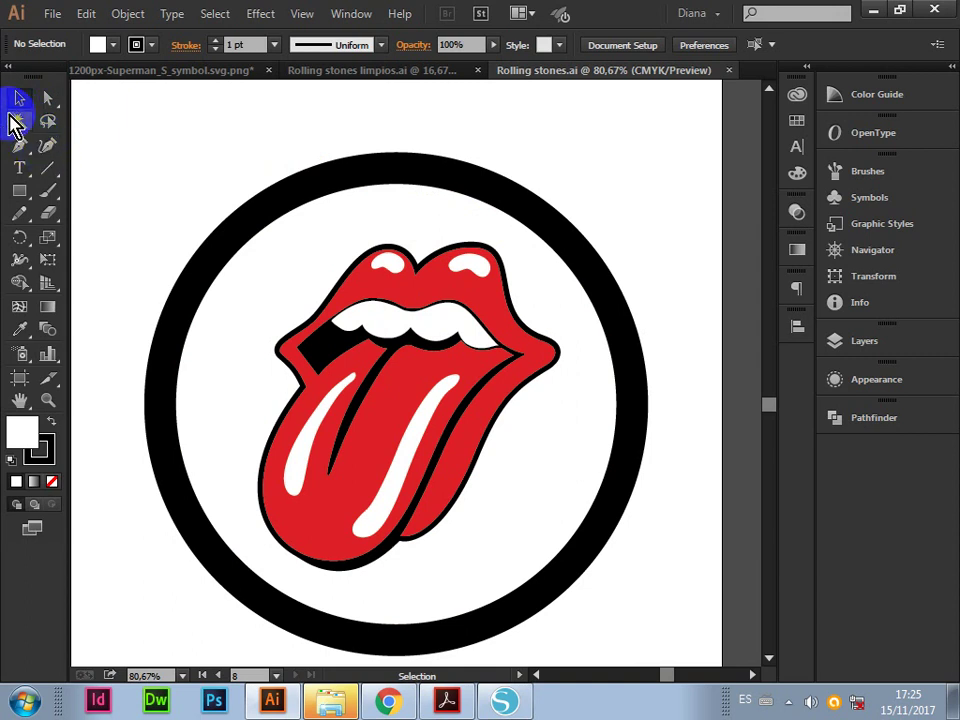
# Try Magic Wand colour selections on the red, black and white artwork, undoing a trial move
pyautogui.click(14, 122)
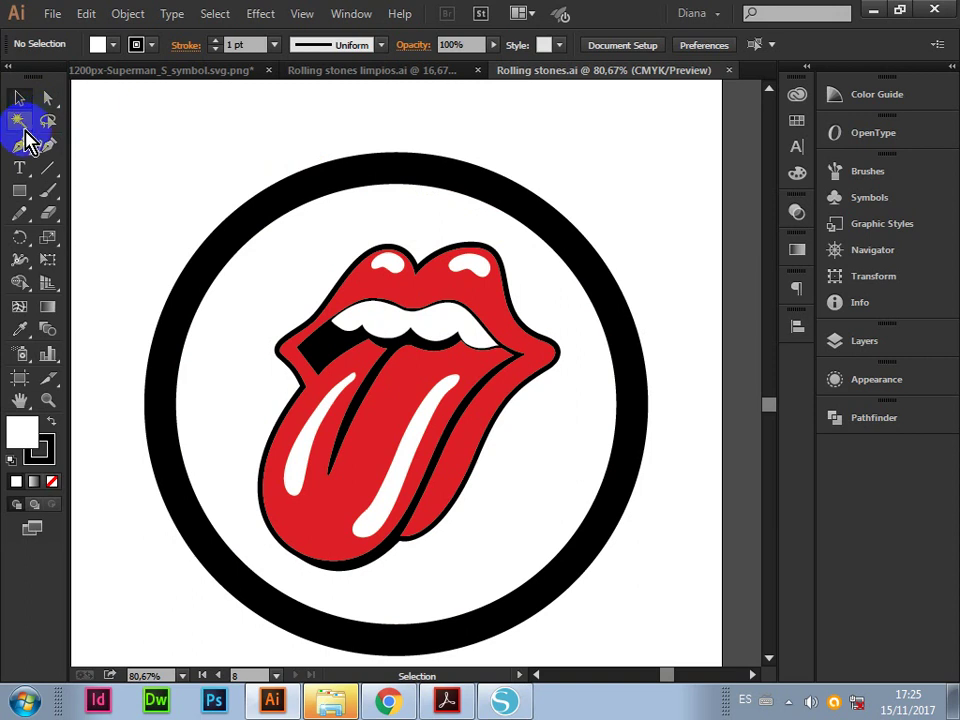
pyautogui.click(394, 262)
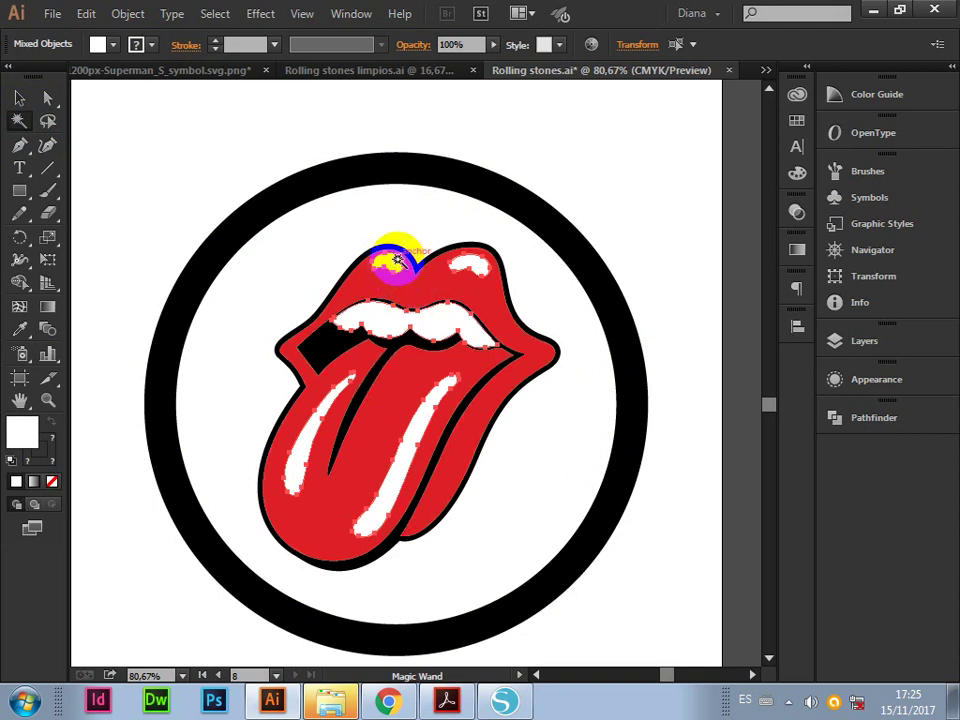
pyautogui.click(417, 300)
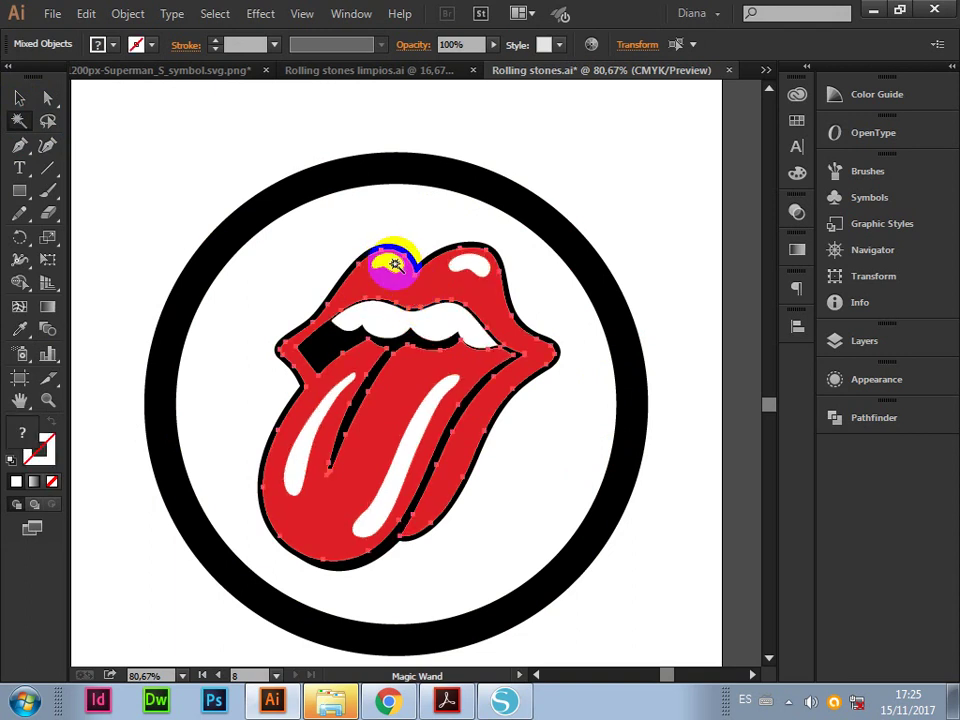
pyautogui.click(396, 263)
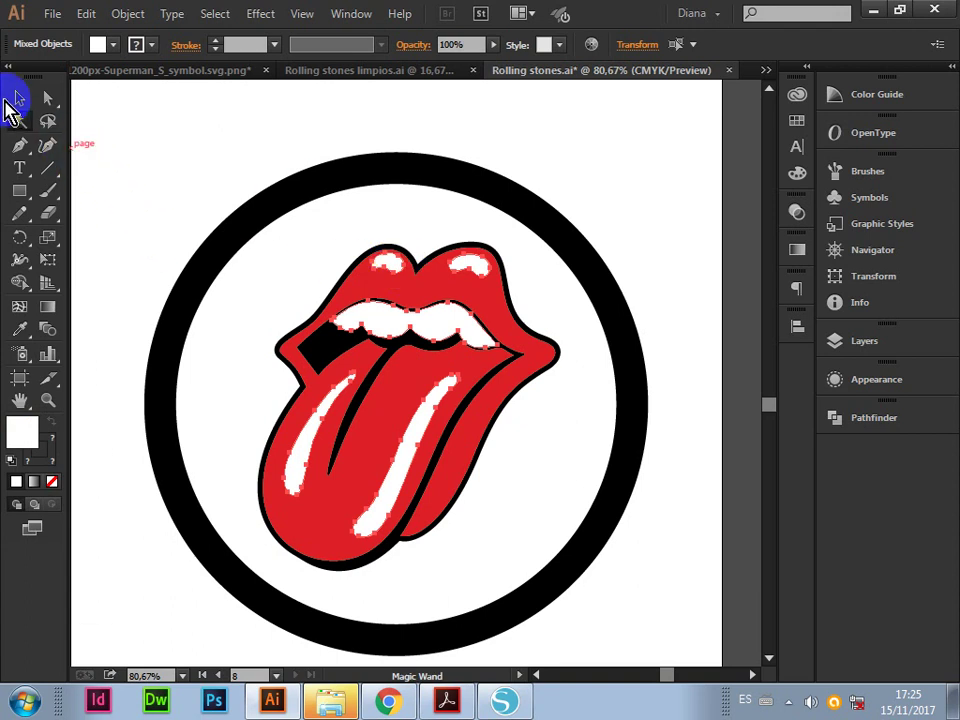
pyautogui.moveTo(410, 300)
pyautogui.mouseDown()
pyautogui.moveTo(656, 302)
pyautogui.moveTo(681, 190)
pyautogui.mouseUp()
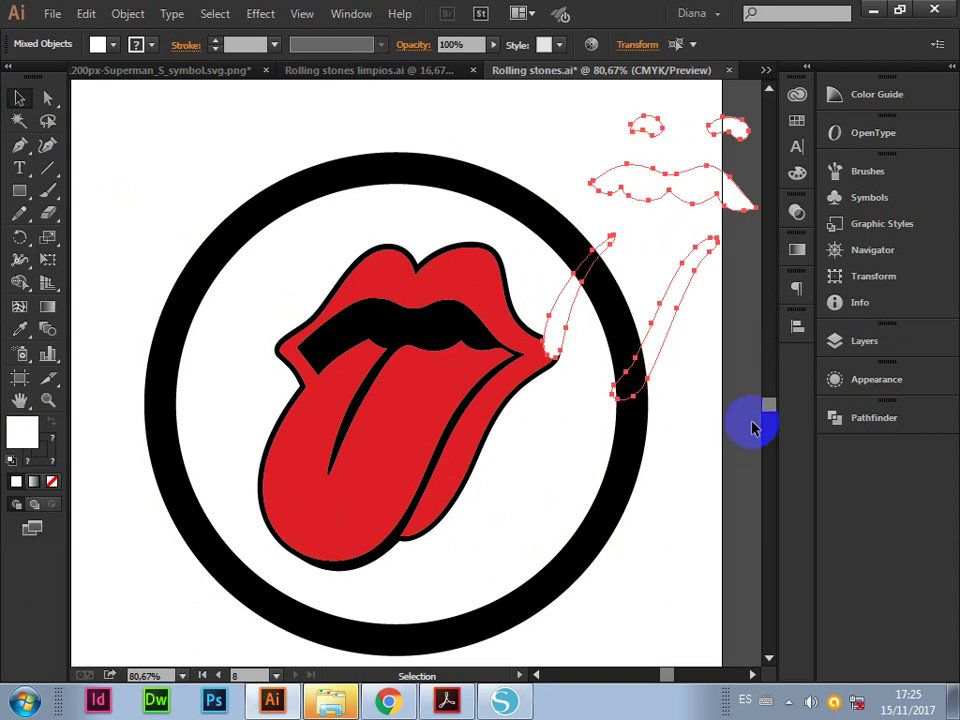
pyautogui.hotkey('ctrl', 'z')
pyautogui.click(600, 467)
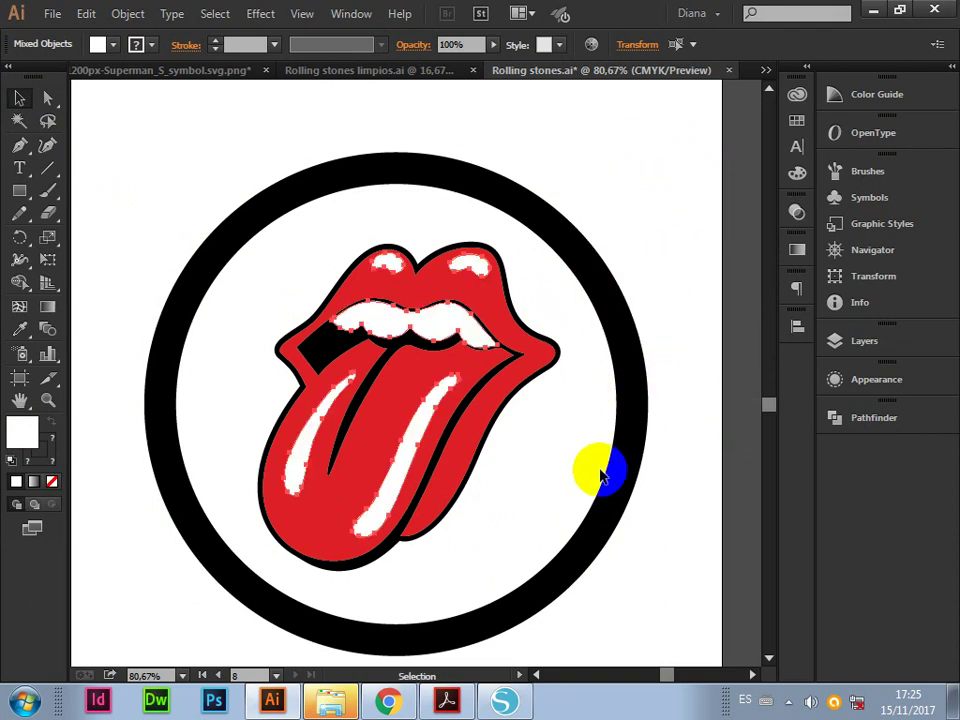
# Ungroup the lips artwork group twice to separate its pieces
pyautogui.click(465, 281)
pyautogui.rightClick(480, 283)
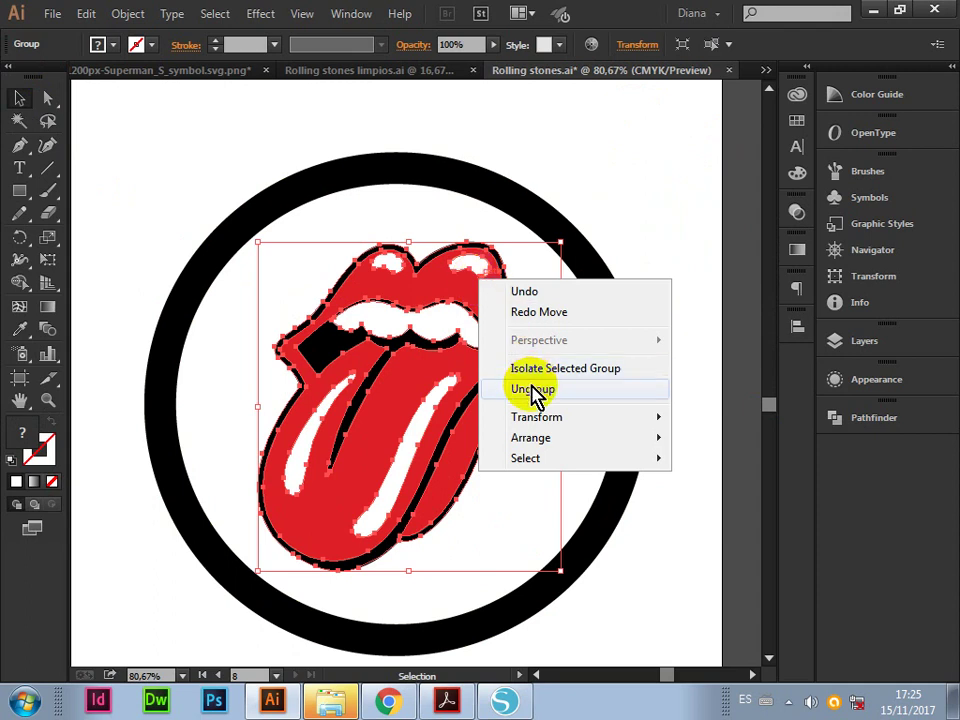
pyautogui.click(532, 390)
pyautogui.click(649, 176)
pyautogui.click(463, 272)
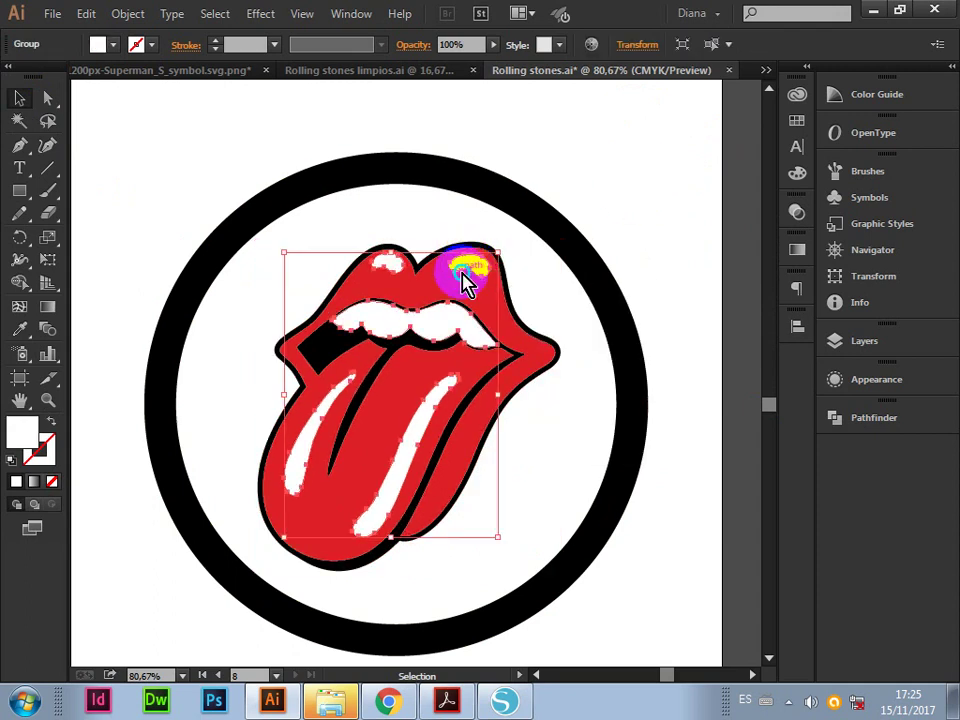
pyautogui.rightClick(475, 277)
pyautogui.click(508, 381)
# Select the upper lip highlight, the white highlights and teeth, and the left tongue highlight
pyautogui.click(621, 182)
pyautogui.click(472, 265)
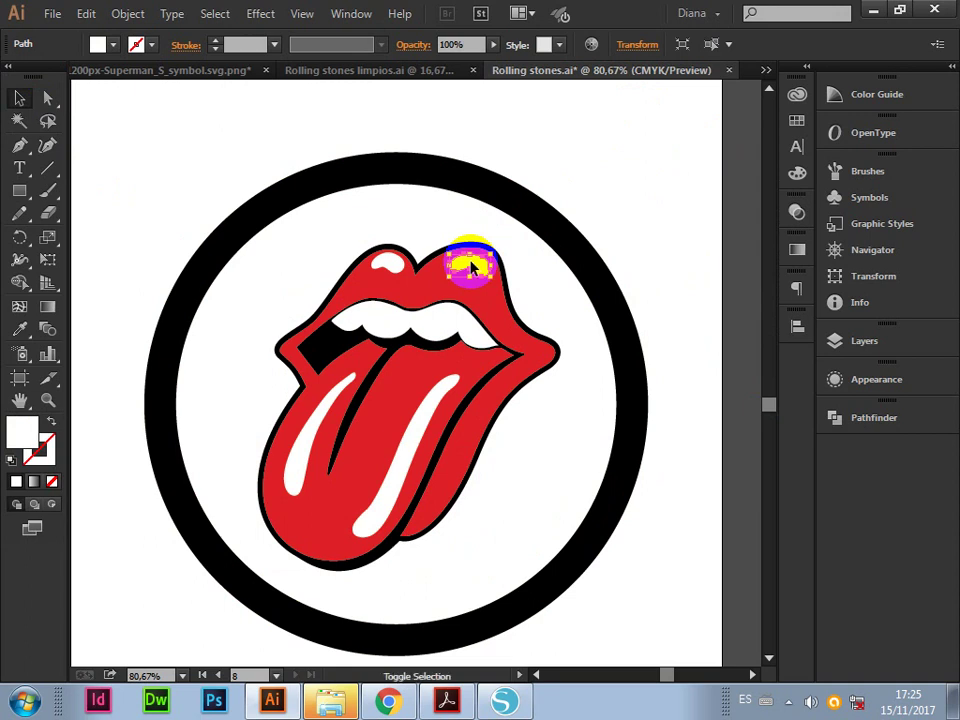
pyautogui.click(383, 262)
pyautogui.click(408, 322)
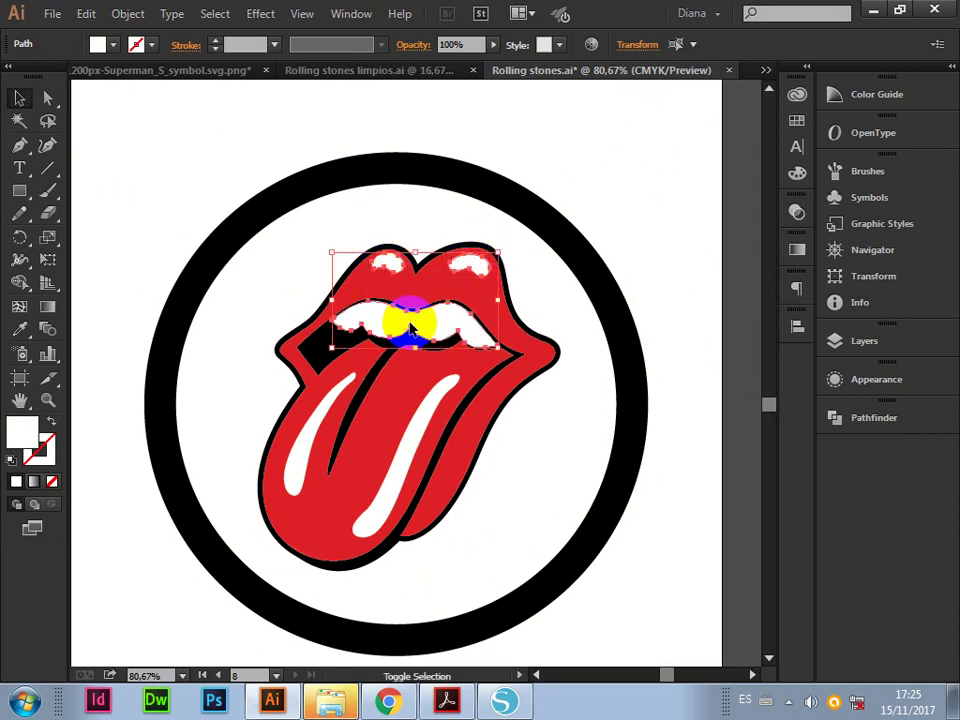
pyautogui.keyDown('shift'); pyautogui.click(305, 432); pyautogui.keyUp('shift')
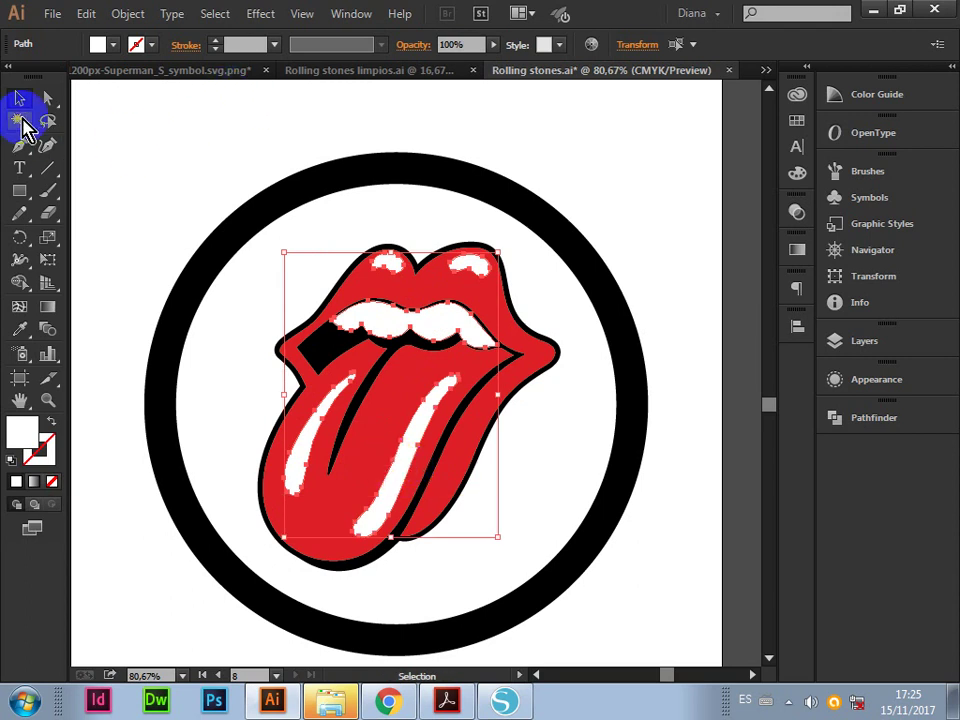
pyautogui.click(214, 128)
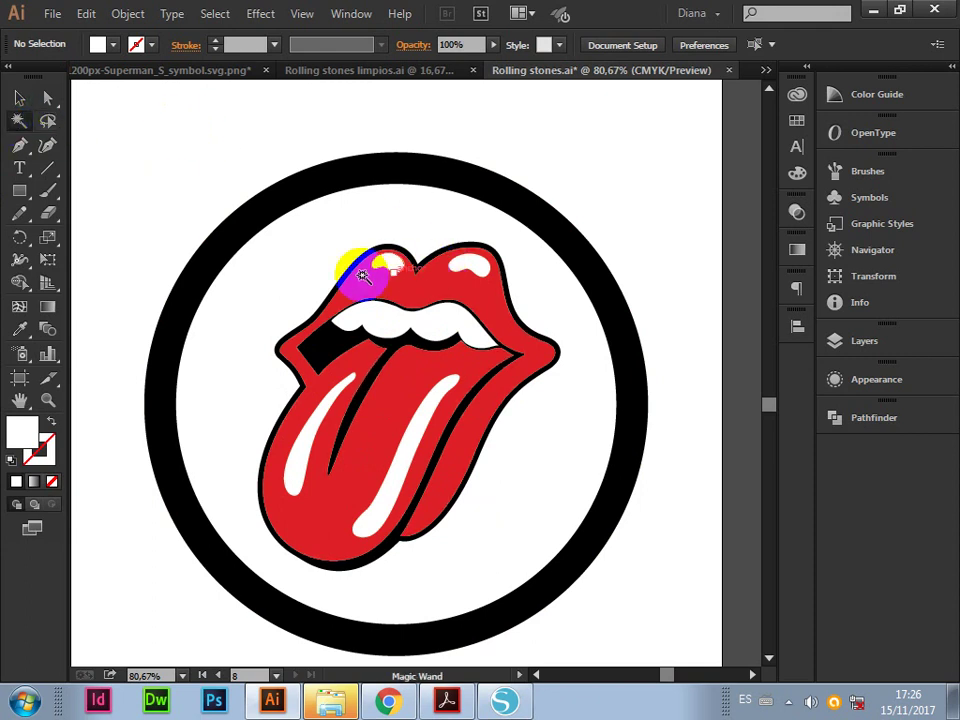
pyautogui.click(381, 265)
pyautogui.click(25, 97)
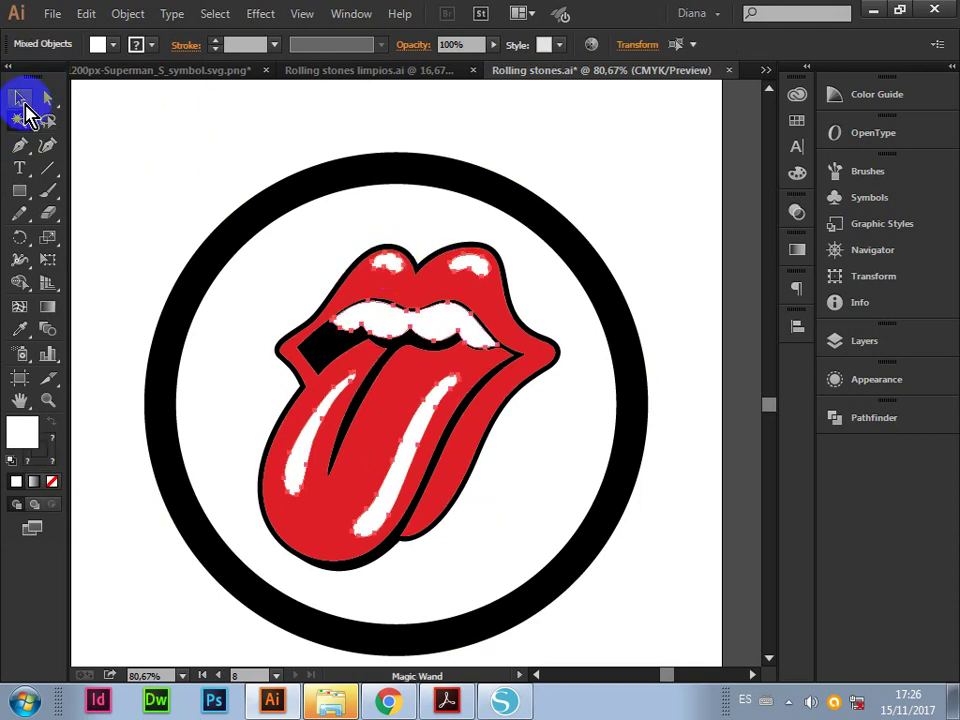
pyautogui.moveTo(396, 321); pyautogui.dragTo(548, 347)
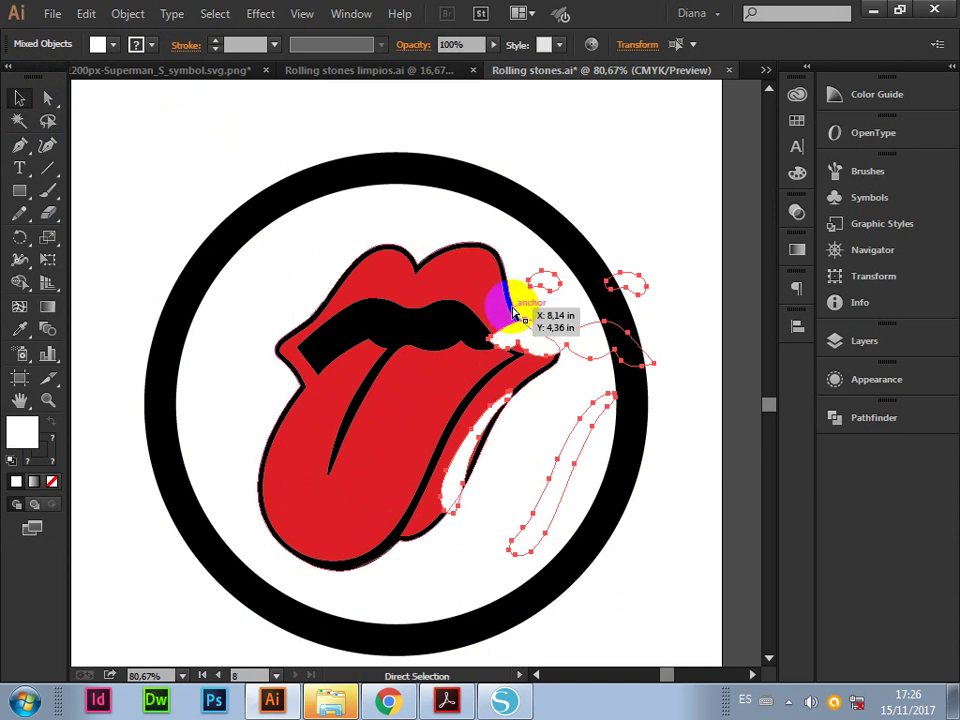
pyautogui.moveTo(548, 347); pyautogui.dragTo(451, 343)
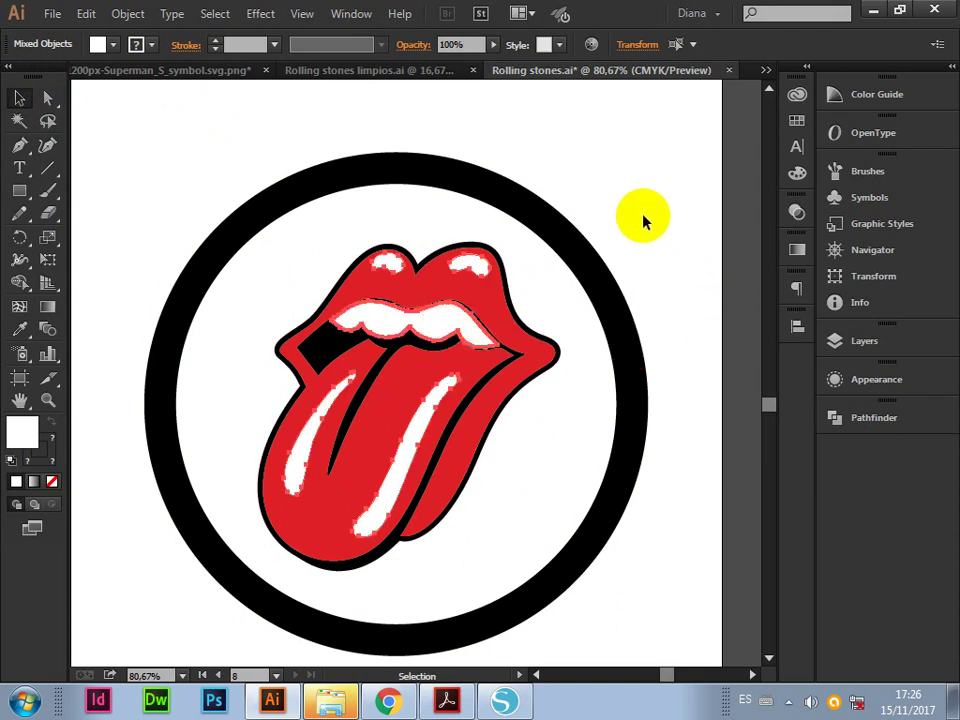
pyautogui.click(549, 343)
pyautogui.press('z')
pyautogui.keyDown('alt'); pyautogui.click(467, 358); pyautogui.keyUp('alt')
pyautogui.keyDown('alt'); pyautogui.click(531, 326); pyautogui.keyUp('alt')
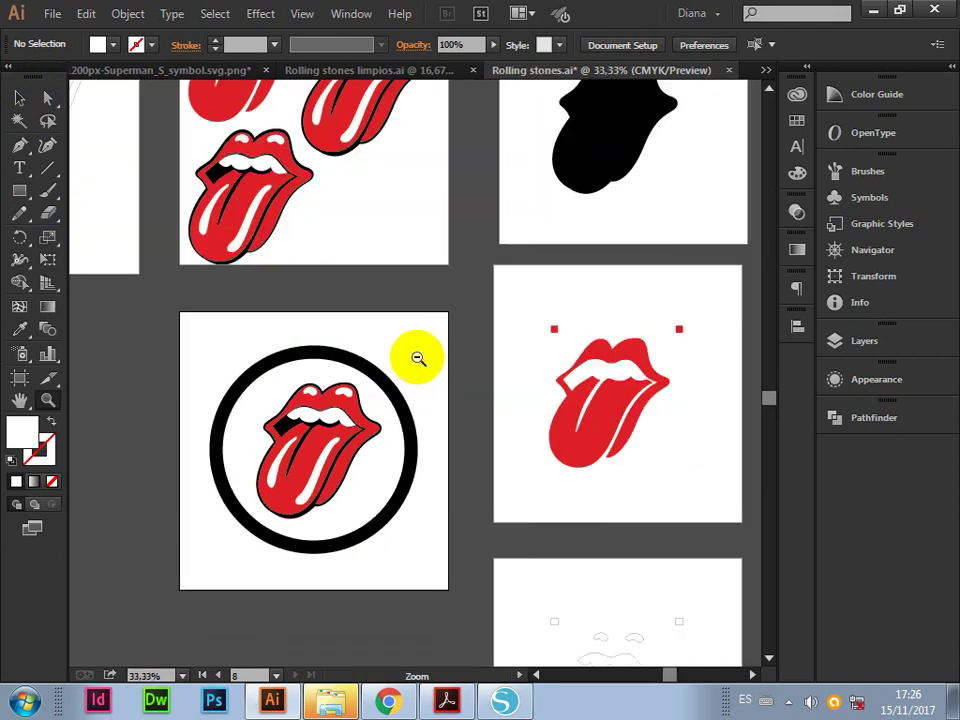
pyautogui.keyDown('alt'); pyautogui.click(418, 358); pyautogui.keyUp('alt')
pyautogui.keyDown('alt'); pyautogui.click(425, 378); pyautogui.keyUp('alt')
pyautogui.click(19, 121)
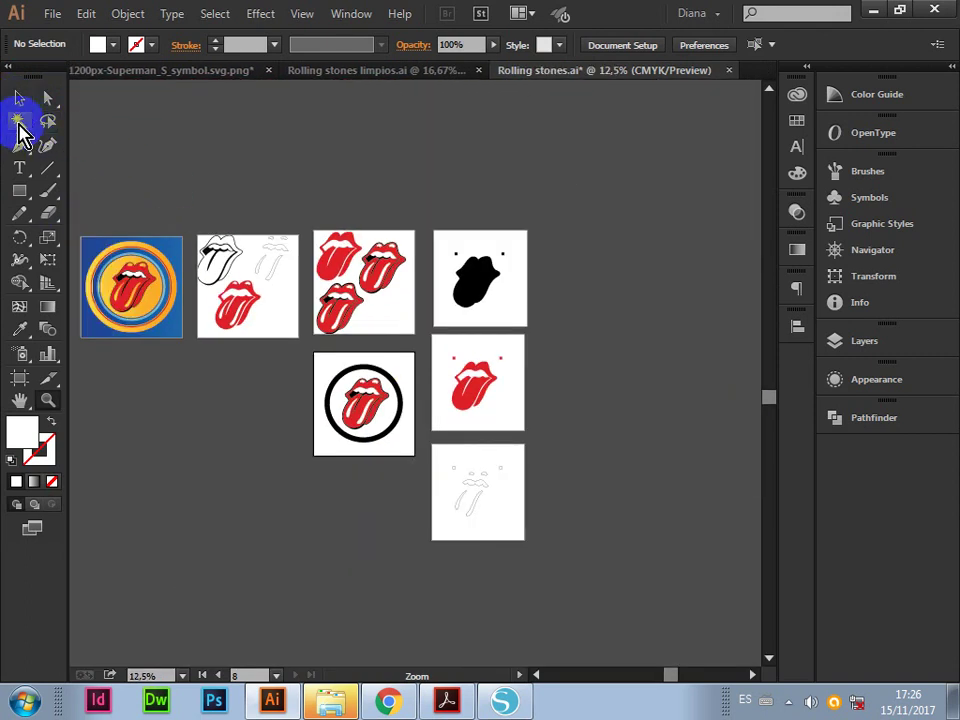
pyautogui.click(345, 377)
pyautogui.press('z')
pyautogui.moveTo(326, 354); pyautogui.dragTo(621, 621)
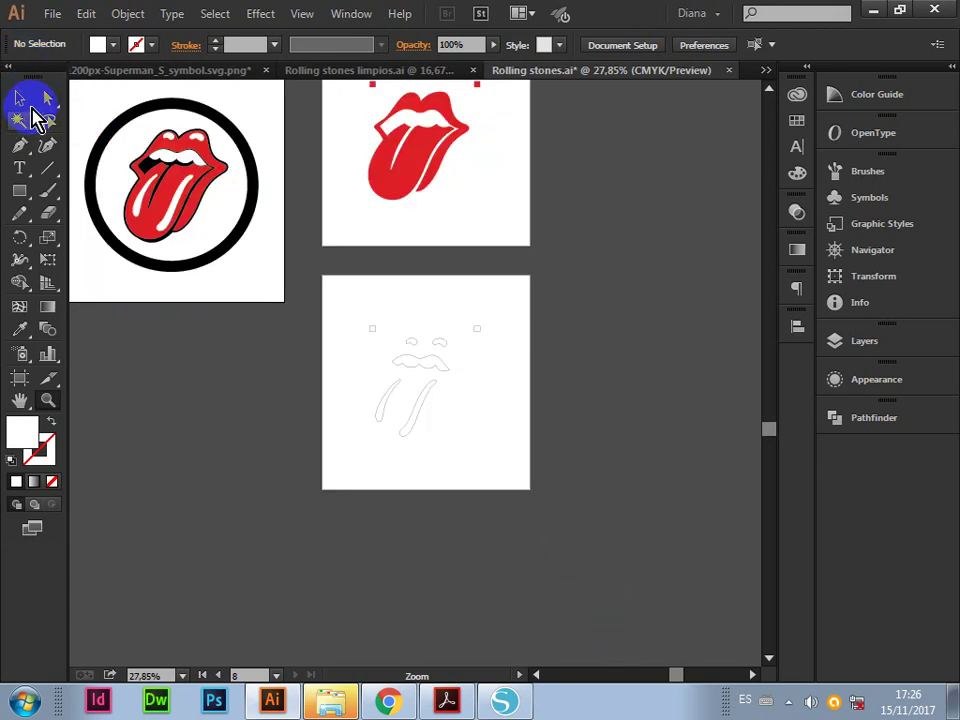
pyautogui.click(281, 288)
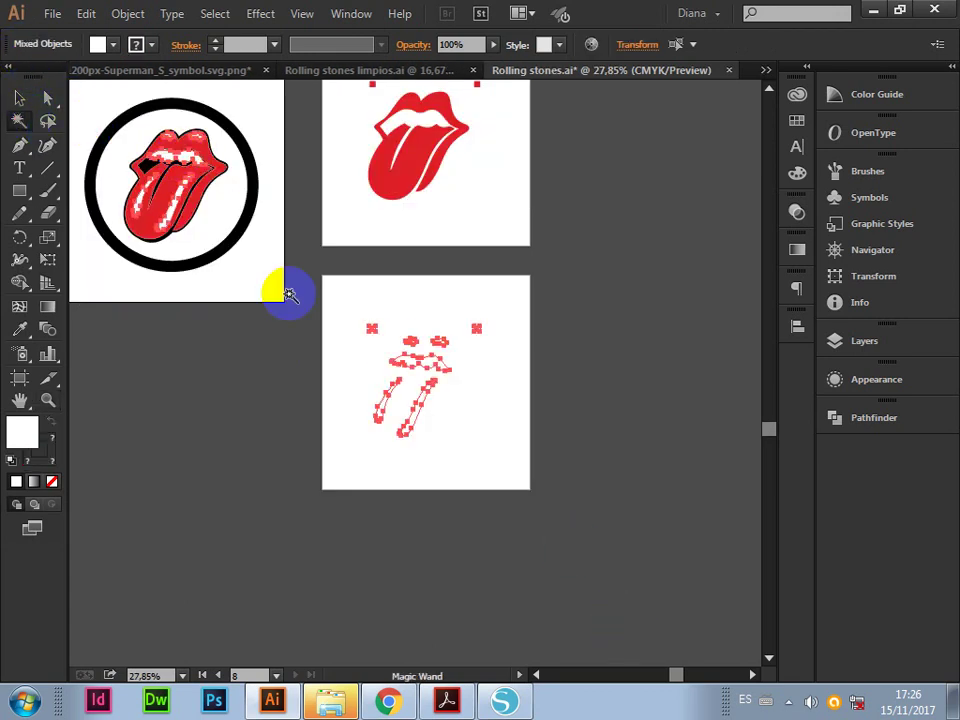
pyautogui.scroll(5, 554, 347)
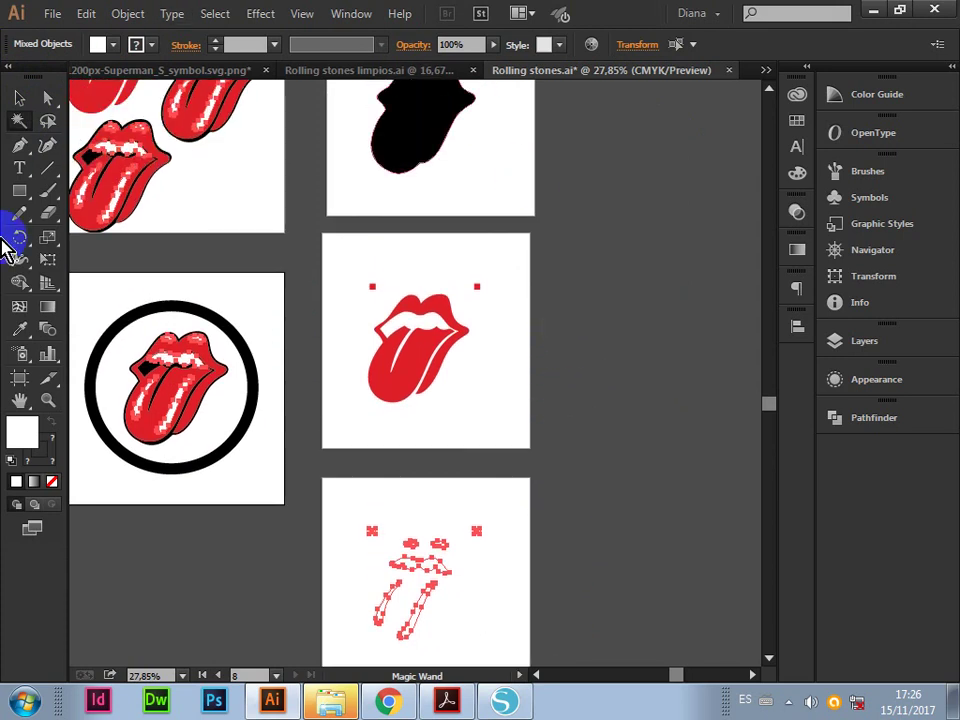
pyautogui.scroll(3, 364, 368)
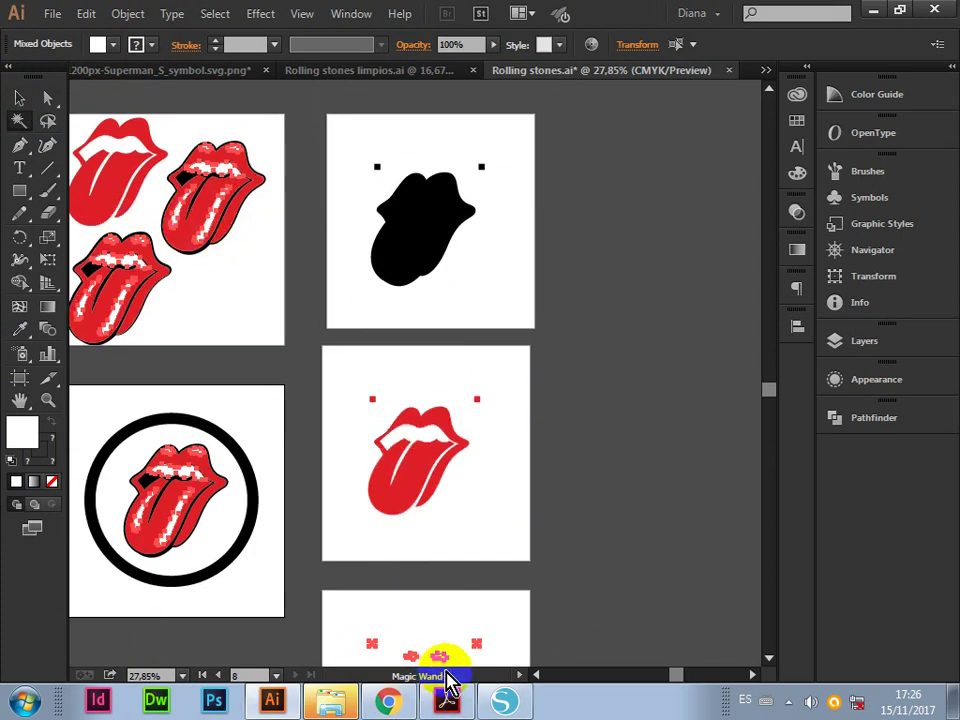
pyautogui.click(537, 676)
pyautogui.click(278, 472)
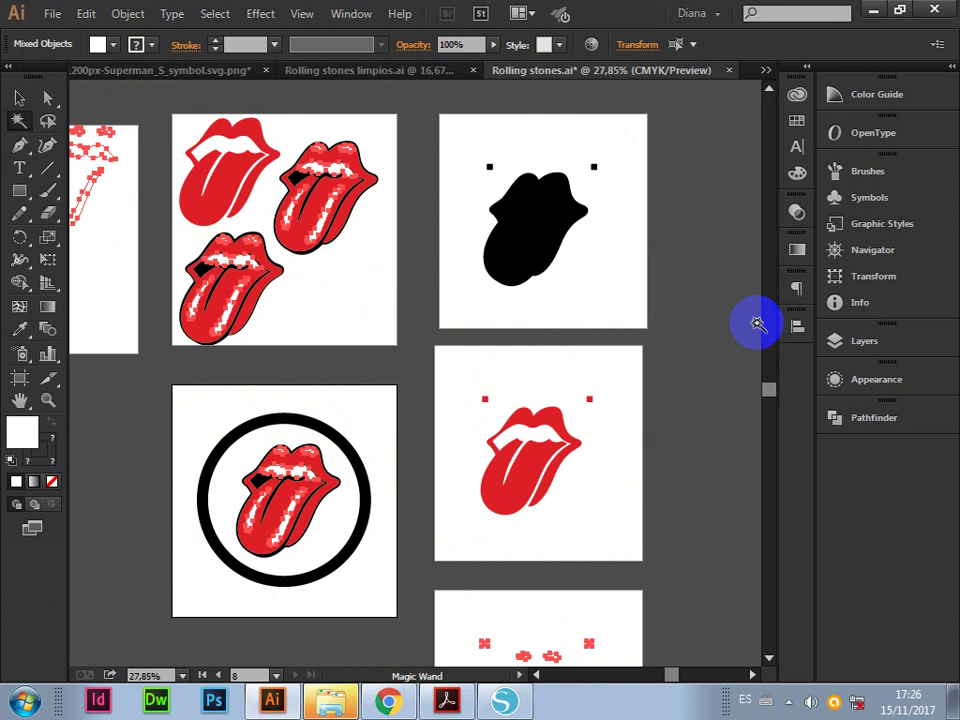
pyautogui.scroll(-2, 490, 495)
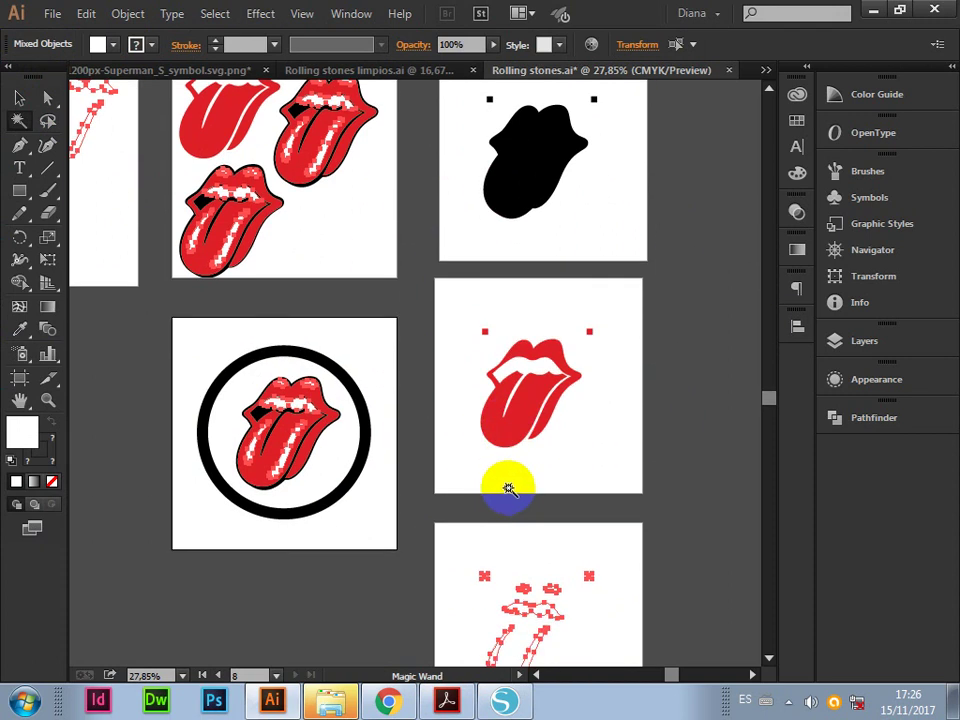
pyautogui.scroll(-3, 515, 480)
pyautogui.scroll(2, 524, 474)
pyautogui.click(19, 97)
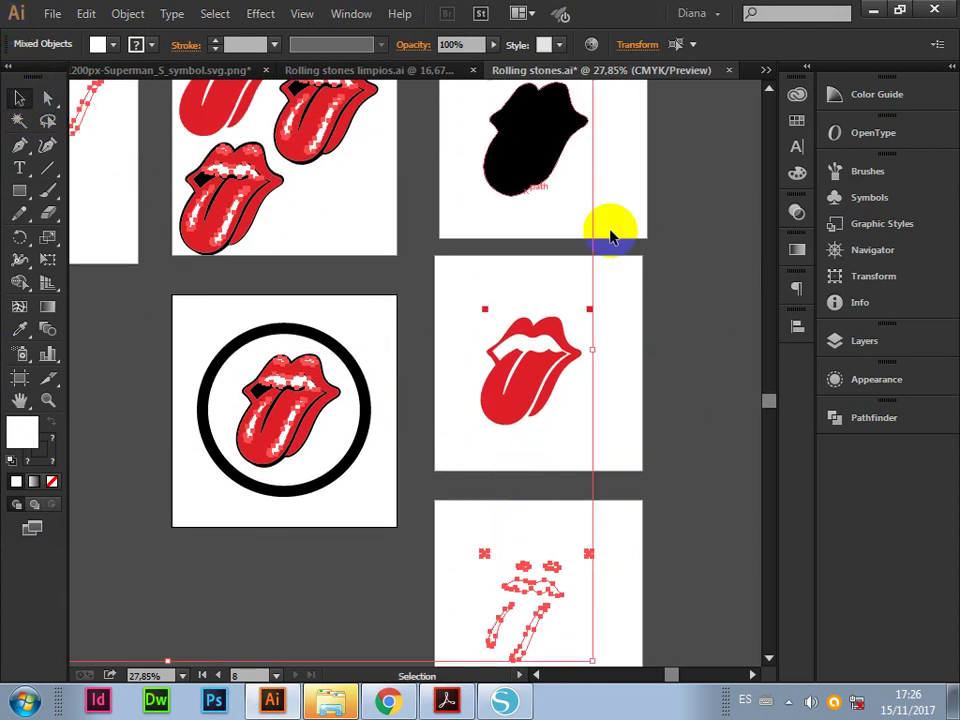
pyautogui.scroll(2, 530, 118)
pyautogui.scroll(-2, 561, 529)
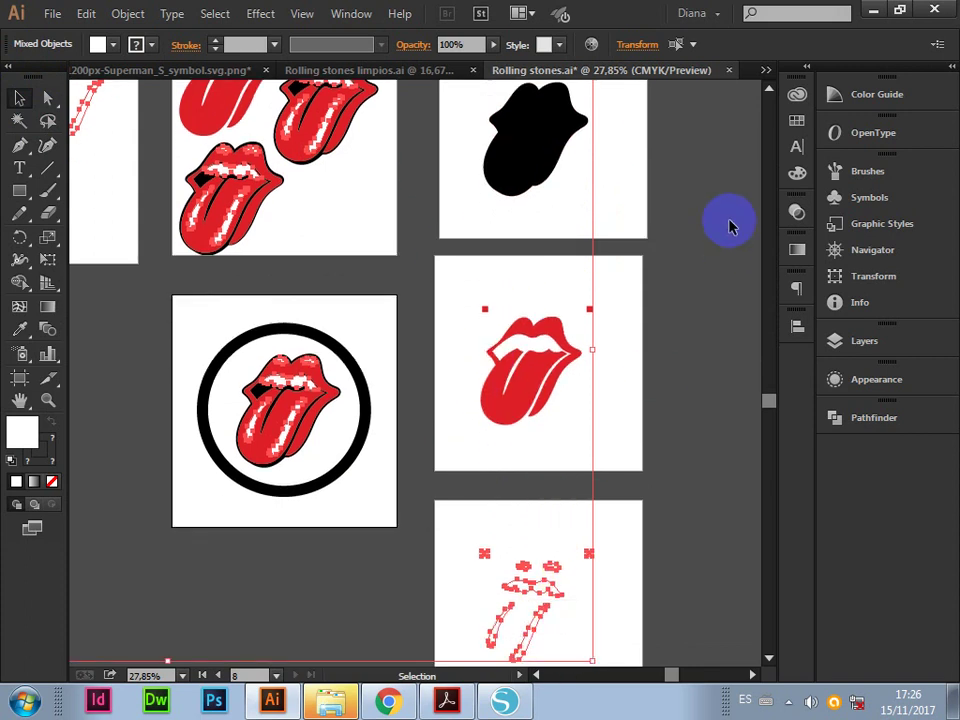
pyautogui.click(729, 225)
pyautogui.click(551, 137)
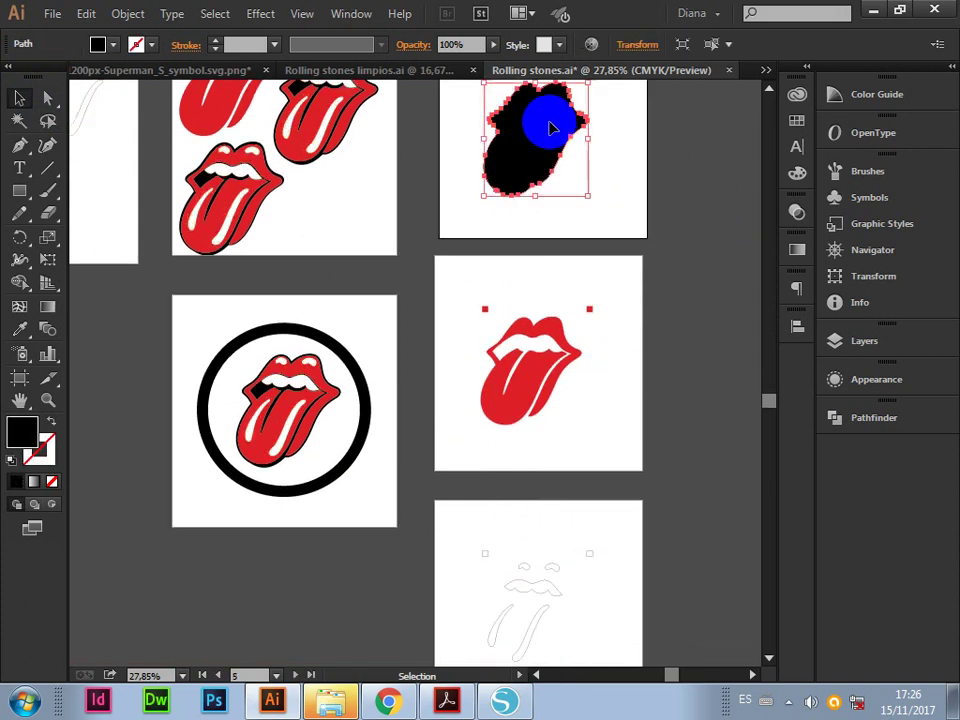
pyautogui.click(525, 399)
pyautogui.click(525, 585)
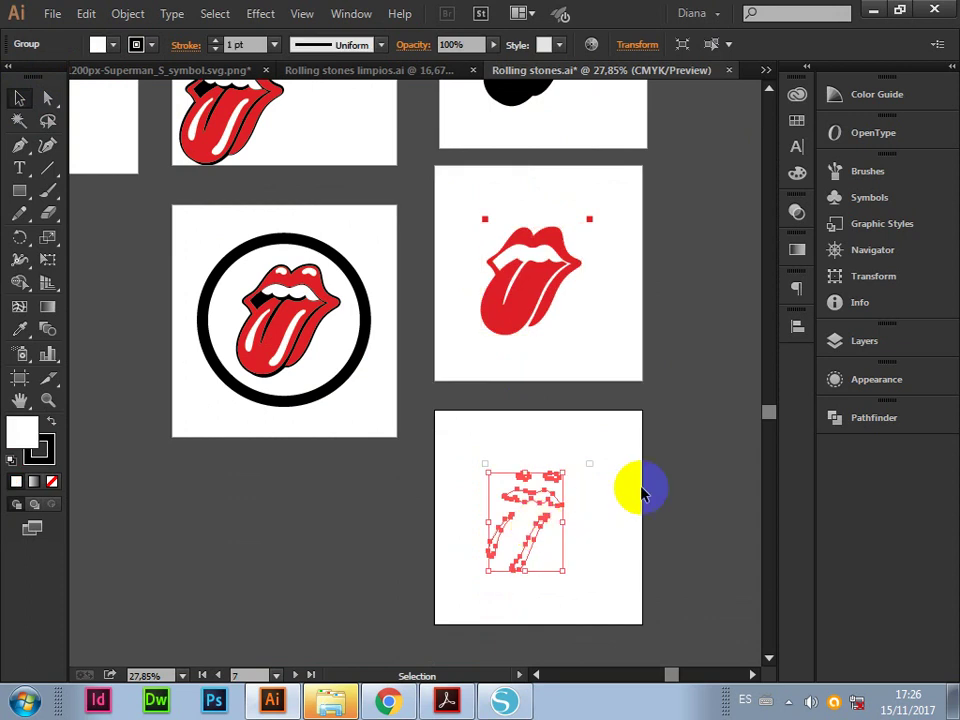
pyautogui.scroll(2, 714, 463)
pyautogui.click(527, 208)
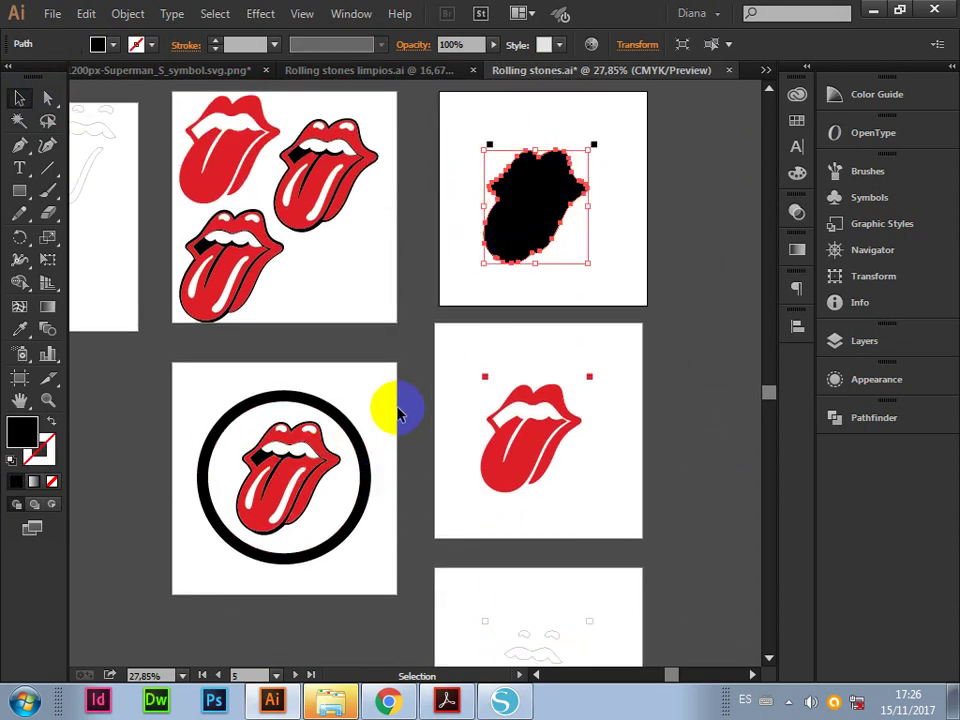
pyautogui.click(300, 474)
pyautogui.moveTo(300, 474); pyautogui.dragTo(170, 532)
pyautogui.moveTo(288, 485)
pyautogui.mouseDown()
pyautogui.moveTo(348, 566)
pyautogui.moveTo(214, 503)
pyautogui.mouseUp()
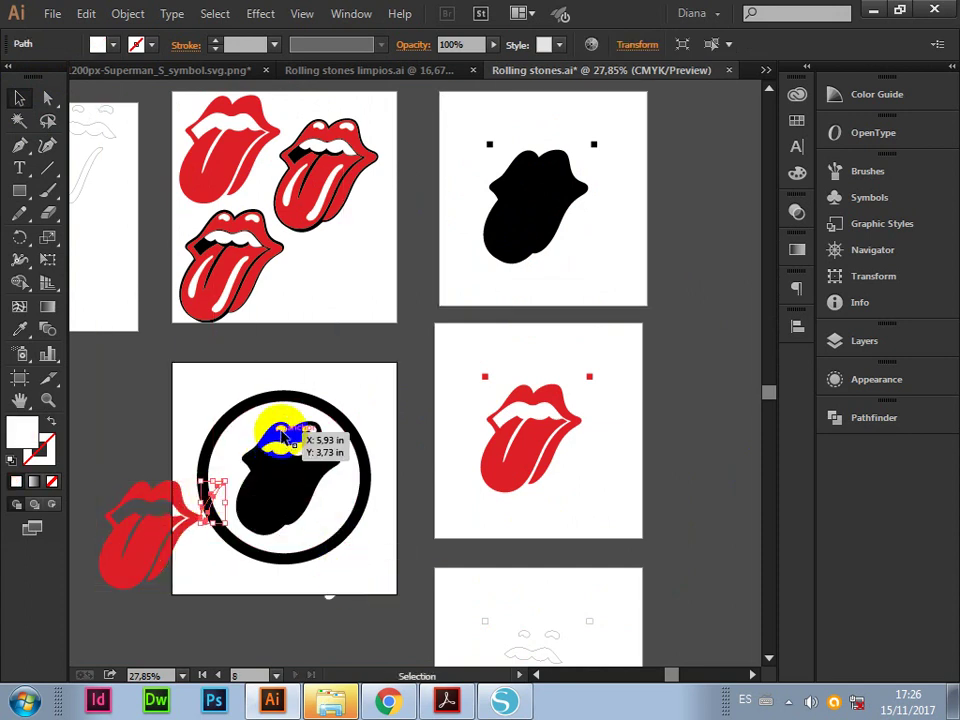
pyautogui.moveTo(313, 200); pyautogui.dragTo(313, 280)
pyautogui.moveTo(342, 218)
pyautogui.mouseDown()
pyautogui.moveTo(367, 232)
pyautogui.moveTo(375, 197)
pyautogui.mouseUp()
pyautogui.hotkey('ctrl', 'alt', 'a')
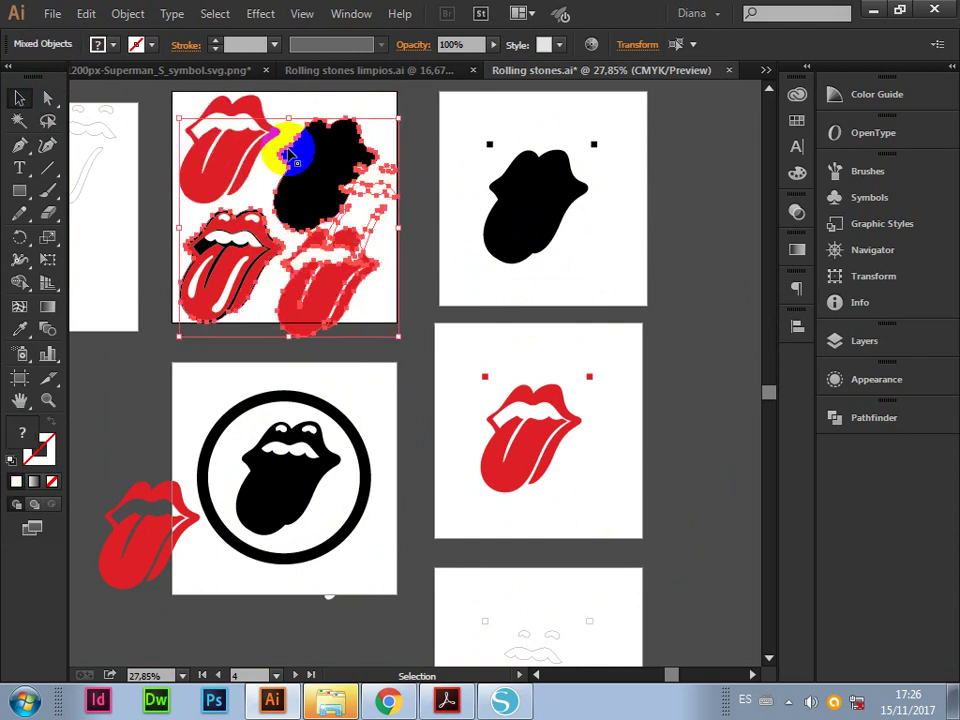
pyautogui.click(657, 289)
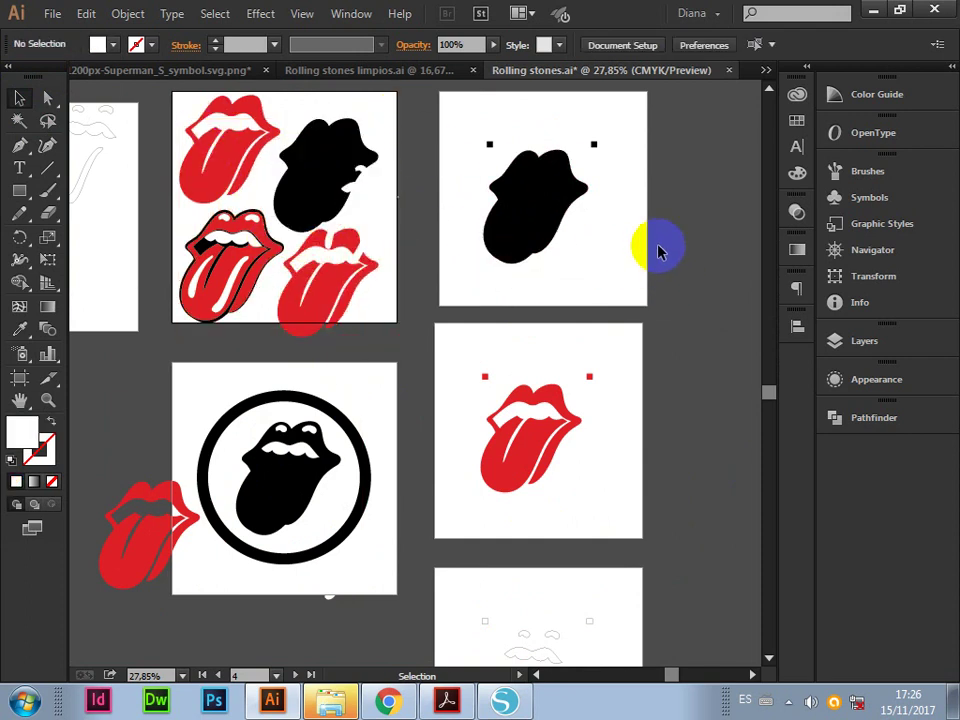
pyautogui.hotkey('ctrl', 'z')
pyautogui.hotkey('ctrl', 'z')
pyautogui.hotkey('ctrl', 'z')
pyautogui.hotkey('ctrl', 'z')
pyautogui.hotkey('ctrl', 'z')
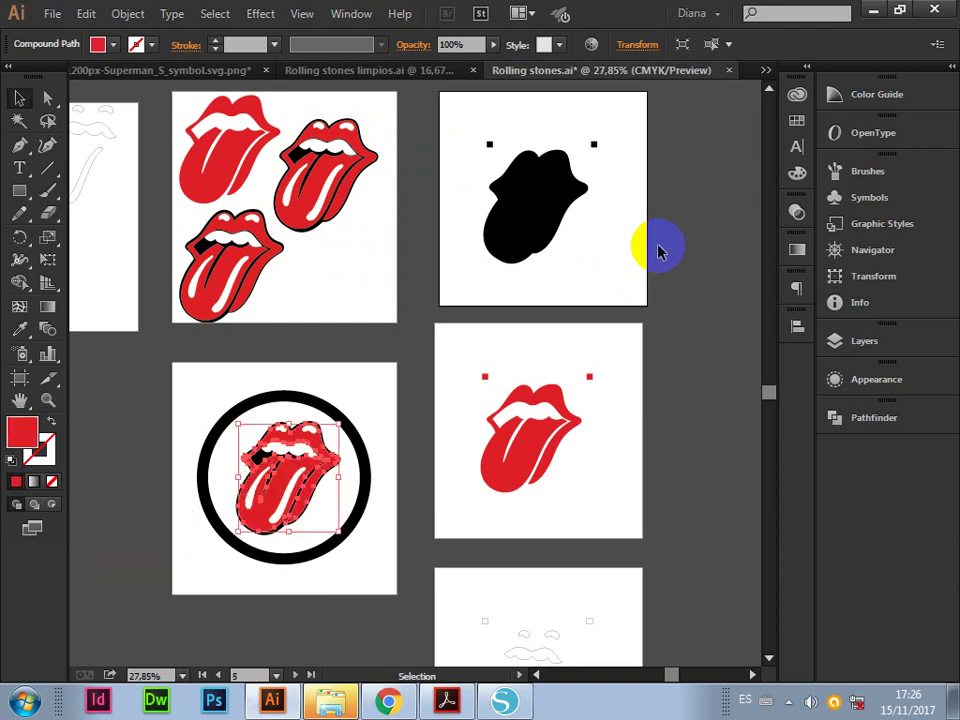
pyautogui.click(681, 411)
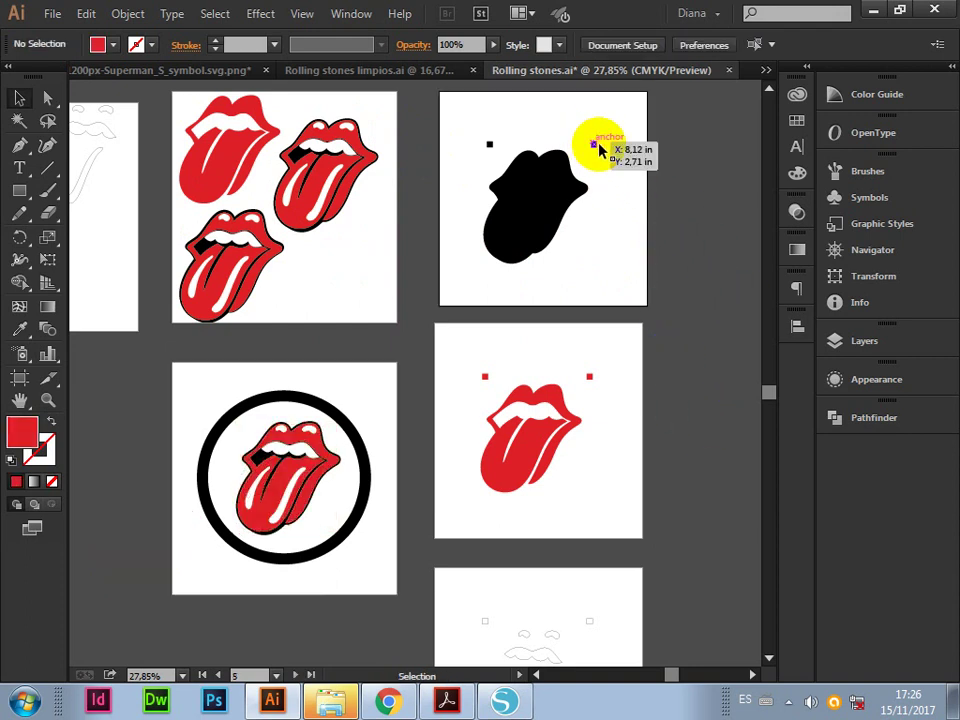
pyautogui.moveTo(598, 148); pyautogui.dragTo(594, 145)
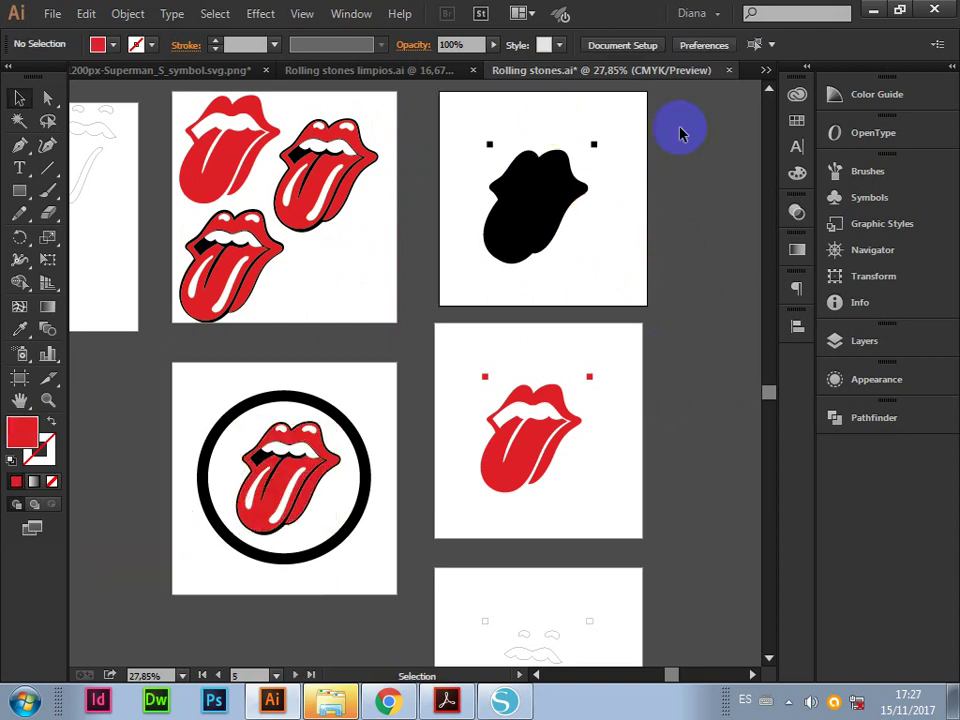
pyautogui.moveTo(606, 107); pyautogui.dragTo(594, 145)
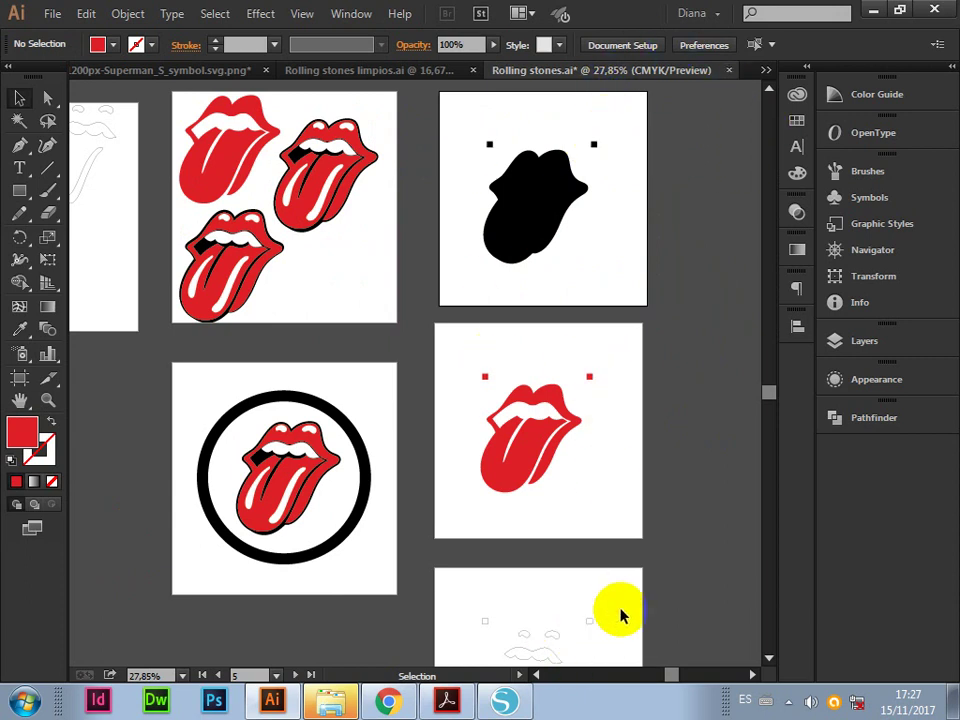
pyautogui.scroll(-2, 620, 614)
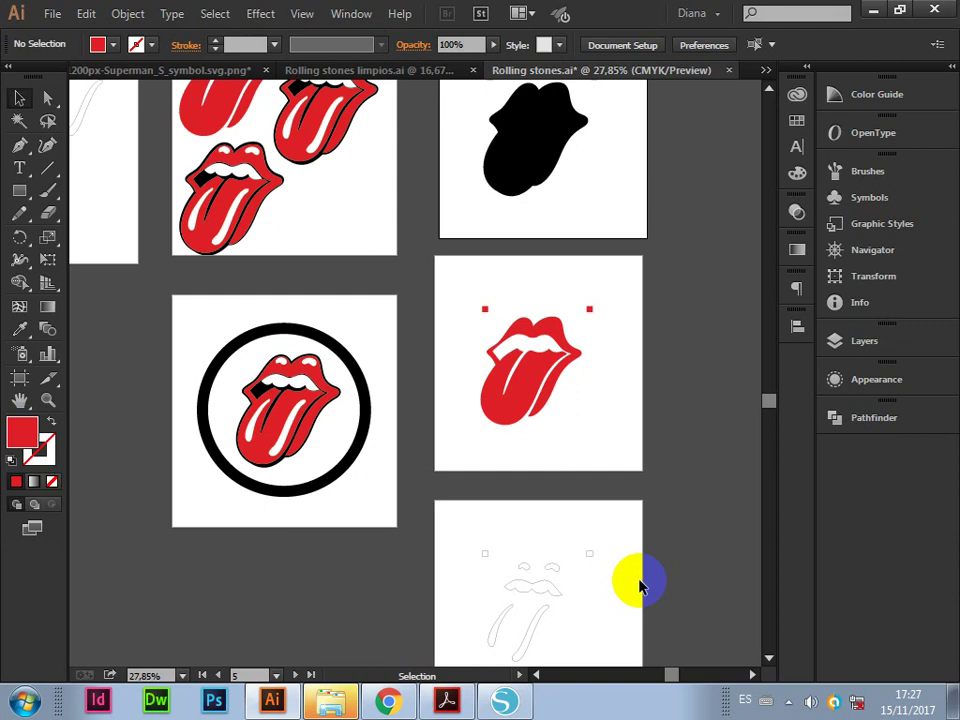
pyautogui.scroll(3, 705, 265)
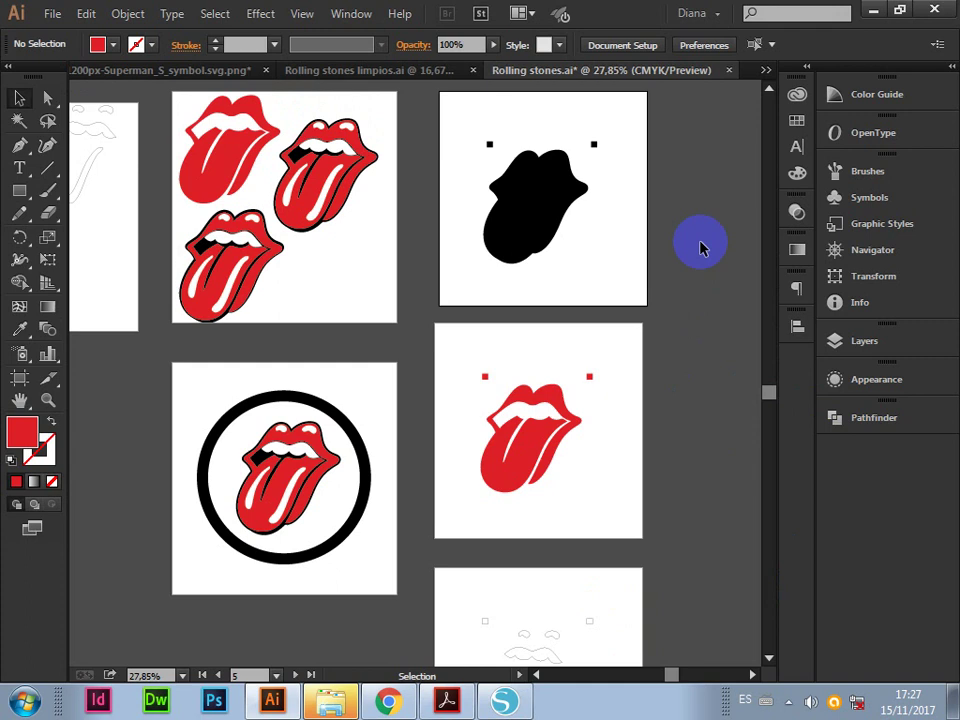
pyautogui.scroll(-2, 700, 260)
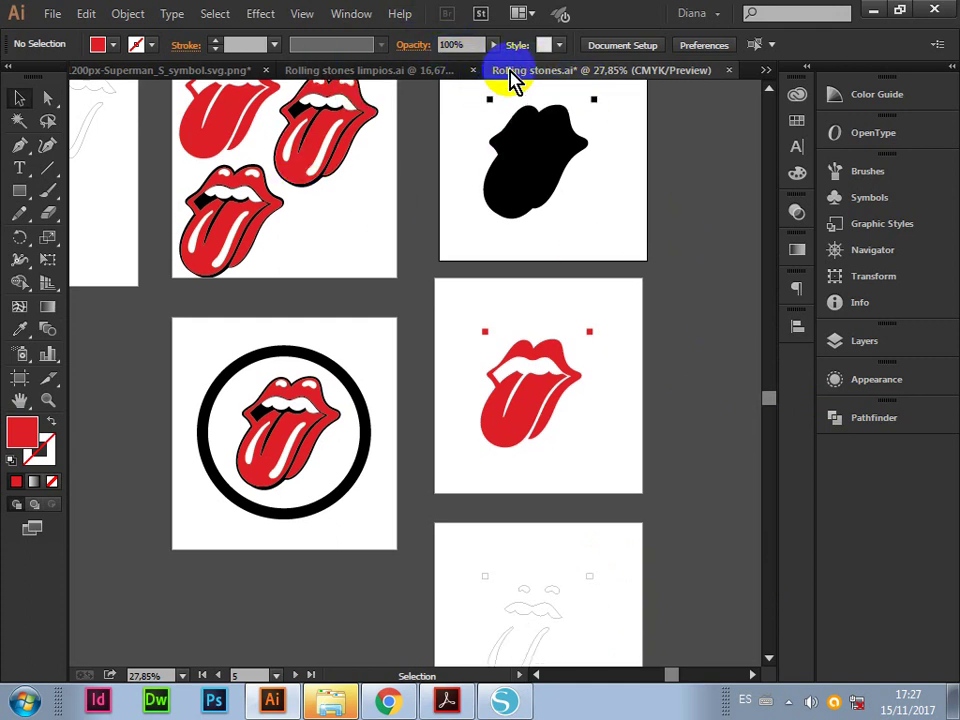
pyautogui.click(418, 72)
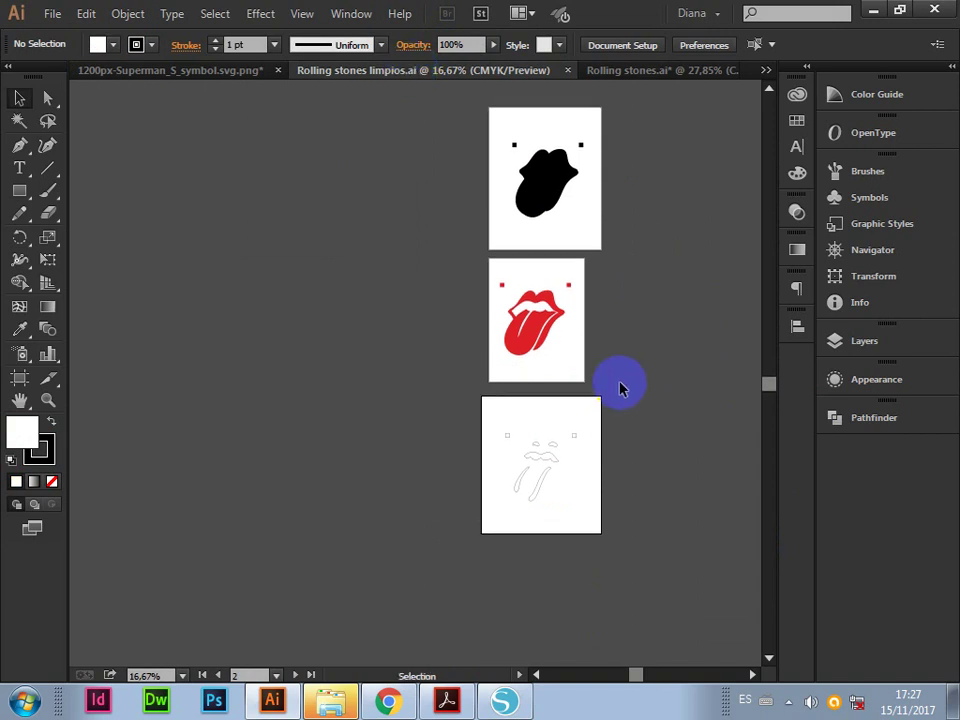
pyautogui.click(639, 72)
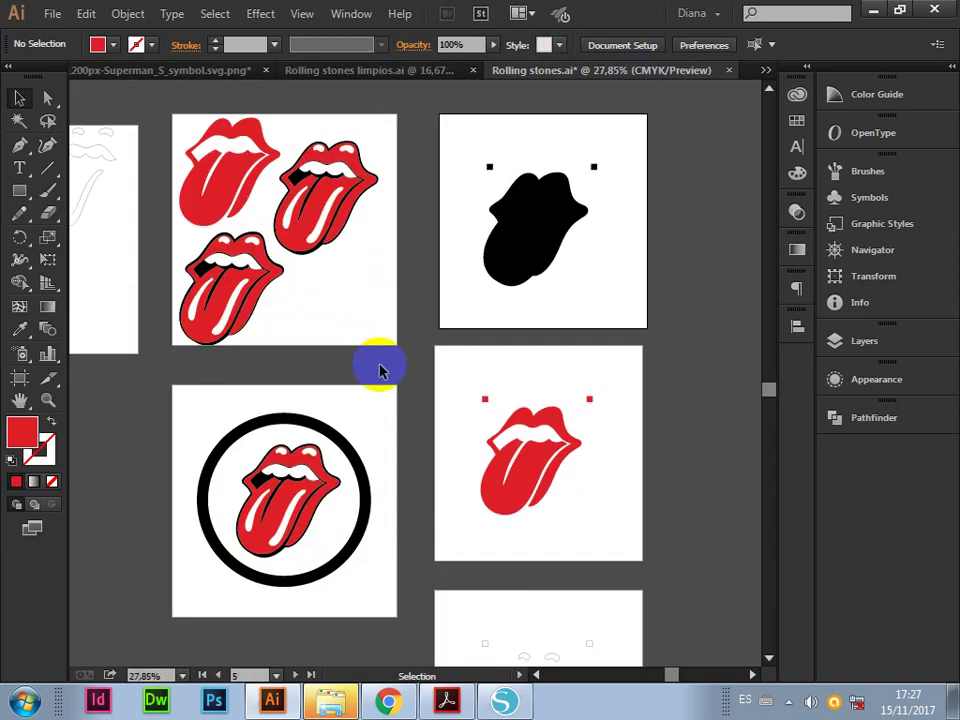
pyautogui.press('z')
pyautogui.keyDown('alt'); pyautogui.click(373, 413); pyautogui.keyUp('alt')
pyautogui.keyDown('alt'); pyautogui.click(443, 411); pyautogui.keyUp('alt')
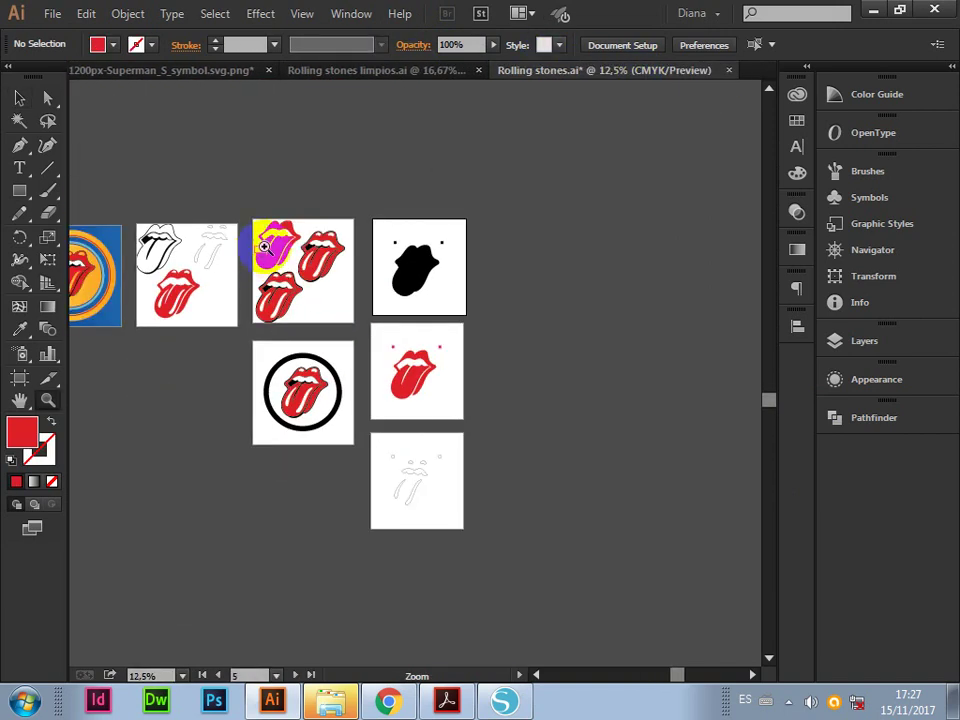
pyautogui.keyDown('alt'); pyautogui.click(165, 315); pyautogui.keyUp('alt')
pyautogui.moveTo(289, 268); pyautogui.dragTo(398, 440)
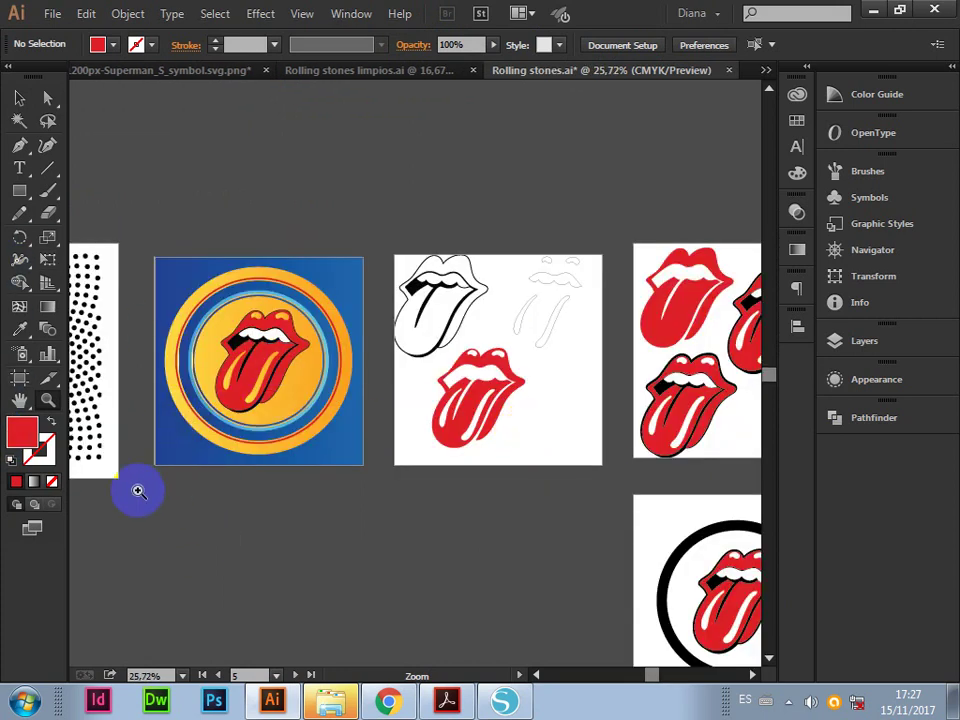
pyautogui.keyDown('alt'); pyautogui.click(181, 433); pyautogui.keyUp('alt')
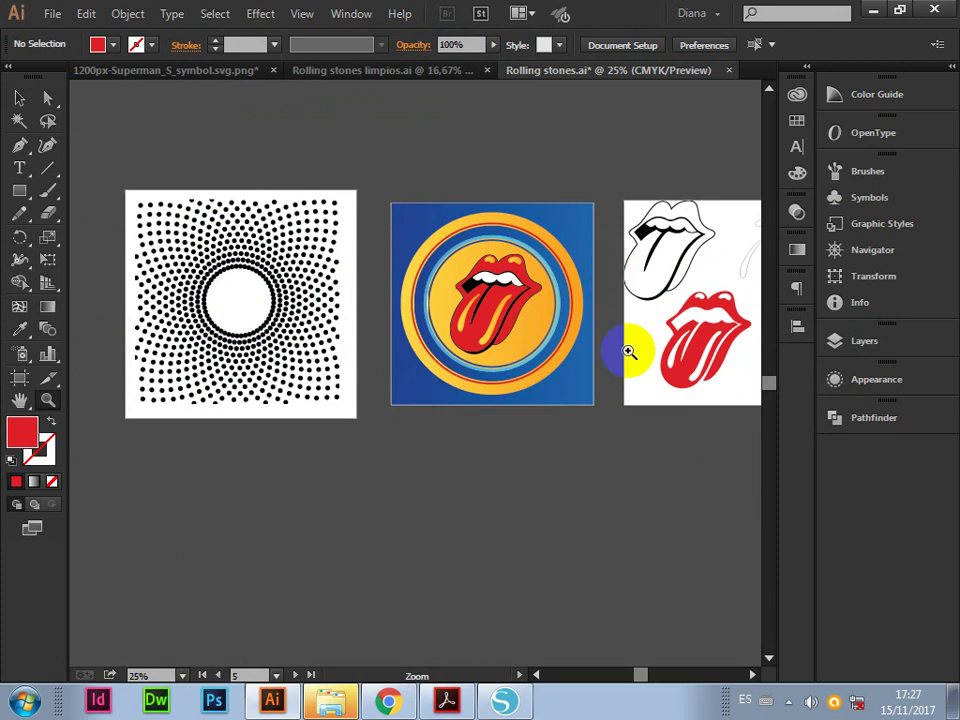
pyautogui.keyDown('alt'); pyautogui.click(630, 352); pyautogui.keyUp('alt')
pyautogui.moveTo(242, 262); pyautogui.dragTo(444, 493)
pyautogui.moveTo(428, 138); pyautogui.dragTo(404, 125)
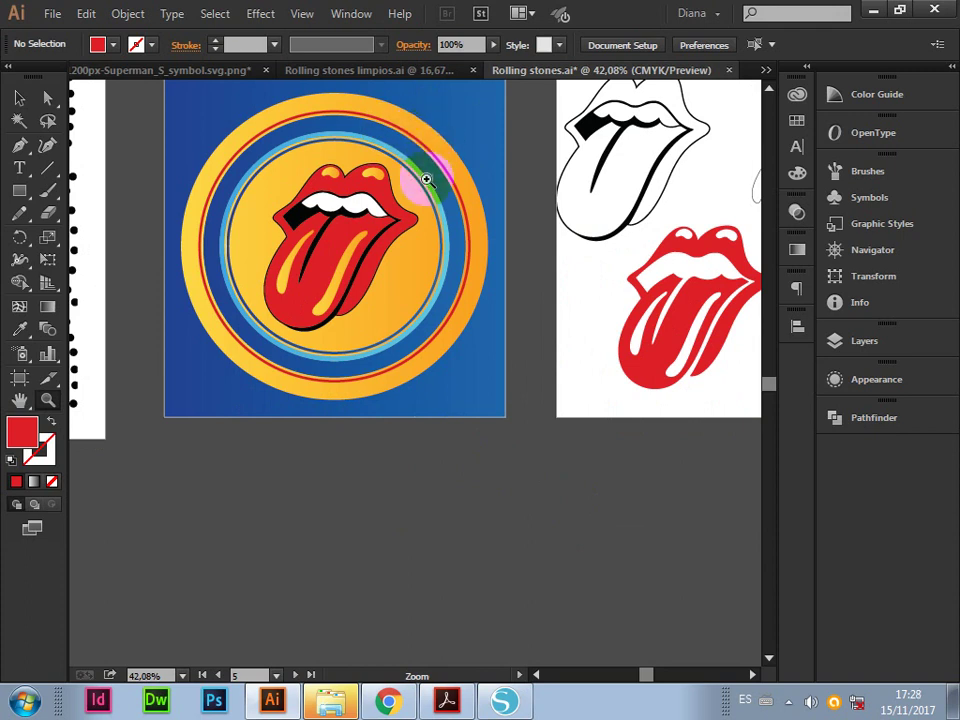
pyautogui.moveTo(418, 180)
pyautogui.mouseDown()
pyautogui.moveTo(357, 207)
pyautogui.moveTo(664, 446)
pyautogui.mouseUp()
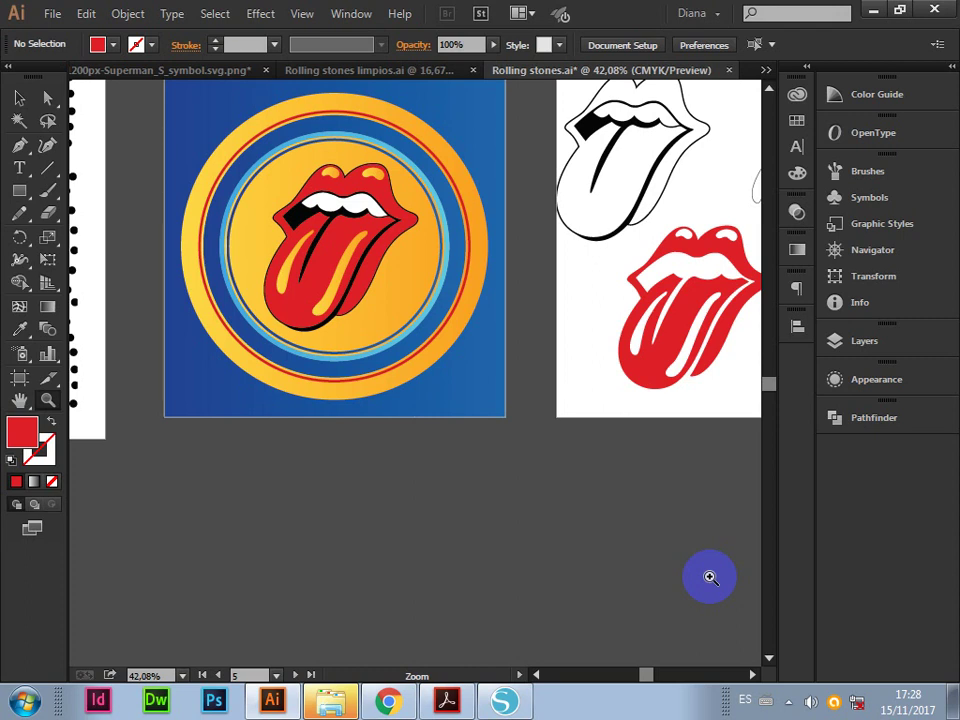
pyautogui.keyDown('alt'); pyautogui.click(405, 335); pyautogui.keyUp('alt')
pyautogui.keyDown('alt'); pyautogui.click(467, 355); pyautogui.keyUp('alt')
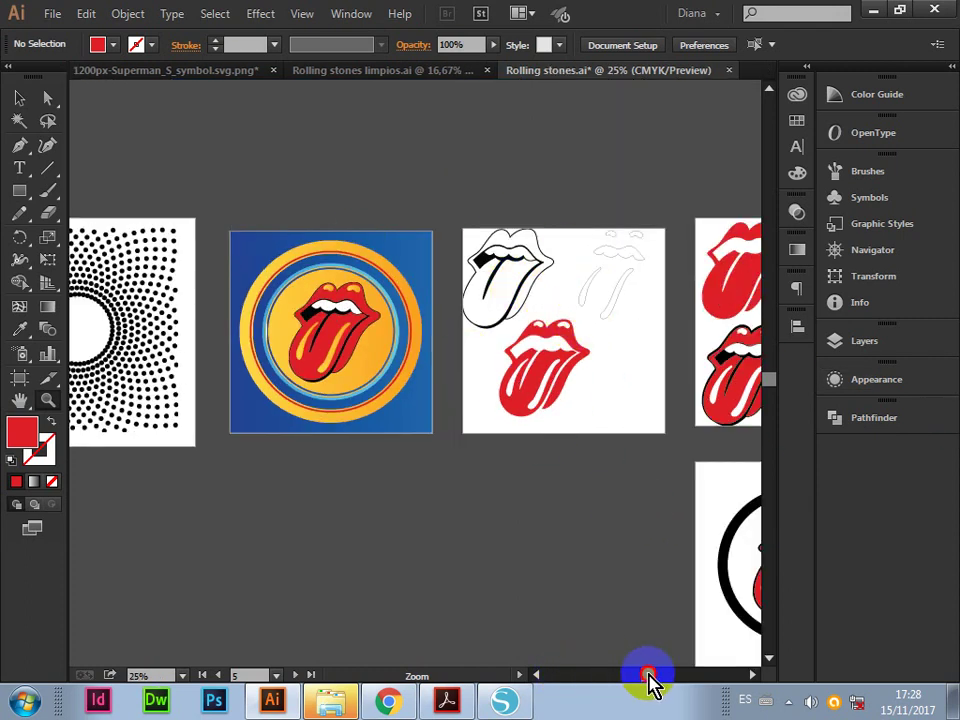
pyautogui.moveTo(648, 683); pyautogui.dragTo(656, 681)
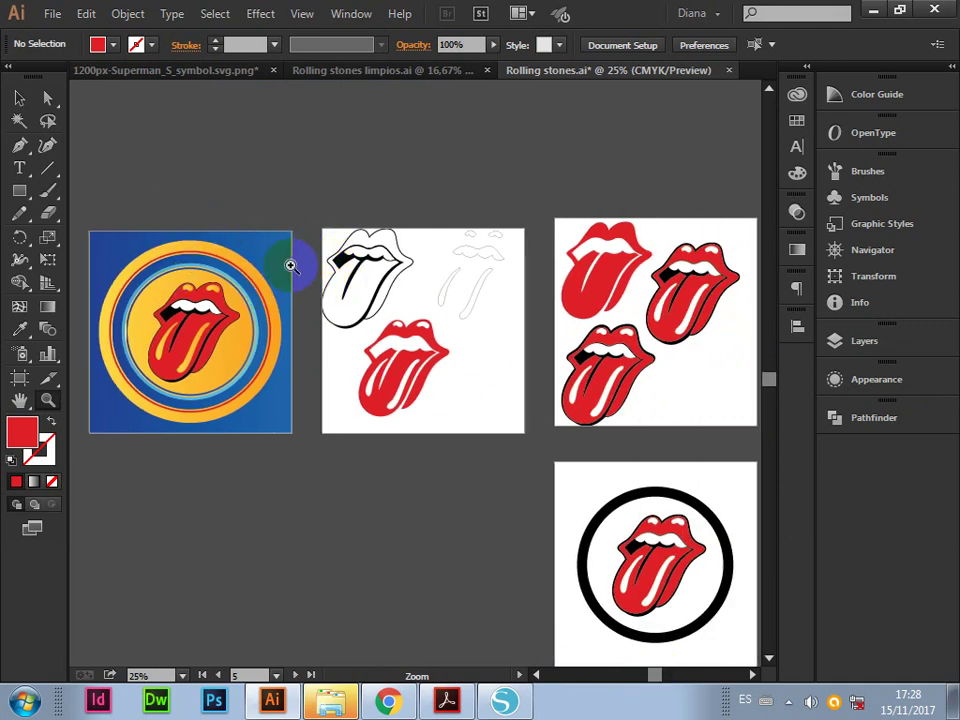
pyautogui.click(548, 683)
pyautogui.moveTo(655, 684); pyautogui.dragTo(660, 683)
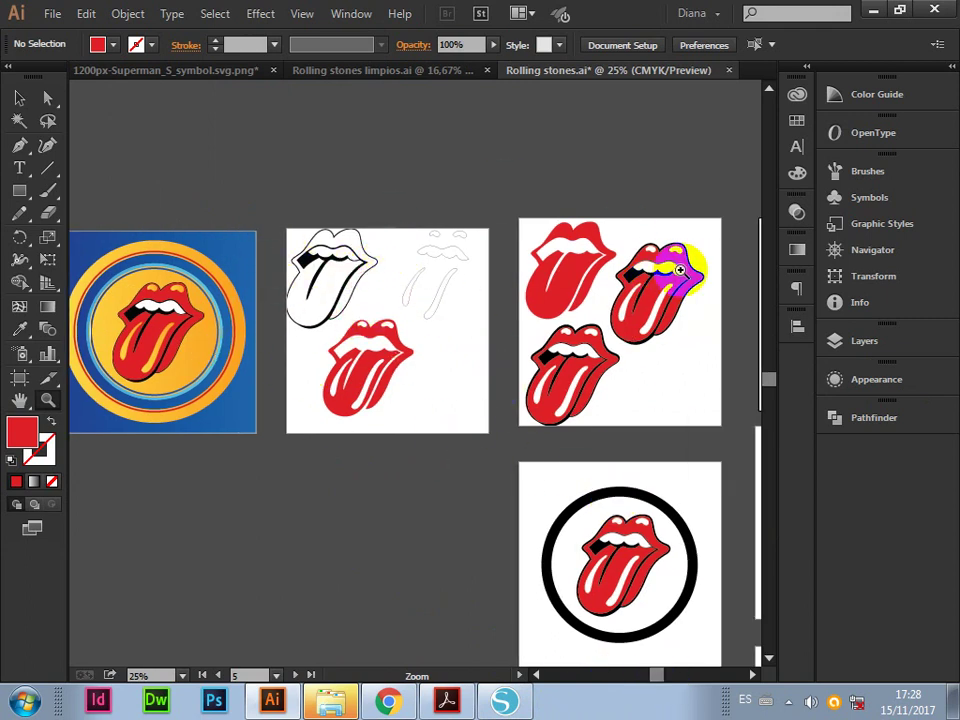
pyautogui.moveTo(654, 681); pyautogui.dragTo(680, 683)
pyautogui.scroll(-5, 620, 380)
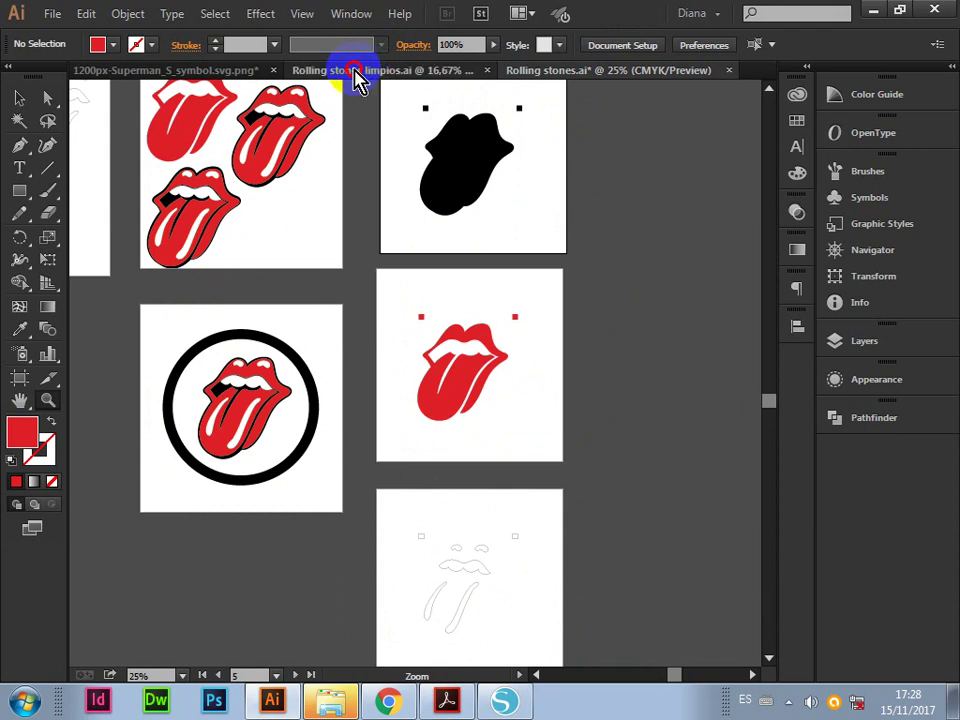
# Switch to the Rolling stones limpios document and zoom in on the three tongue artboards
pyautogui.click(358, 80)
pyautogui.moveTo(467, 142); pyautogui.dragTo(666, 563)
pyautogui.scroll(-2, 370, 260)
pyautogui.scroll(2, 370, 184)
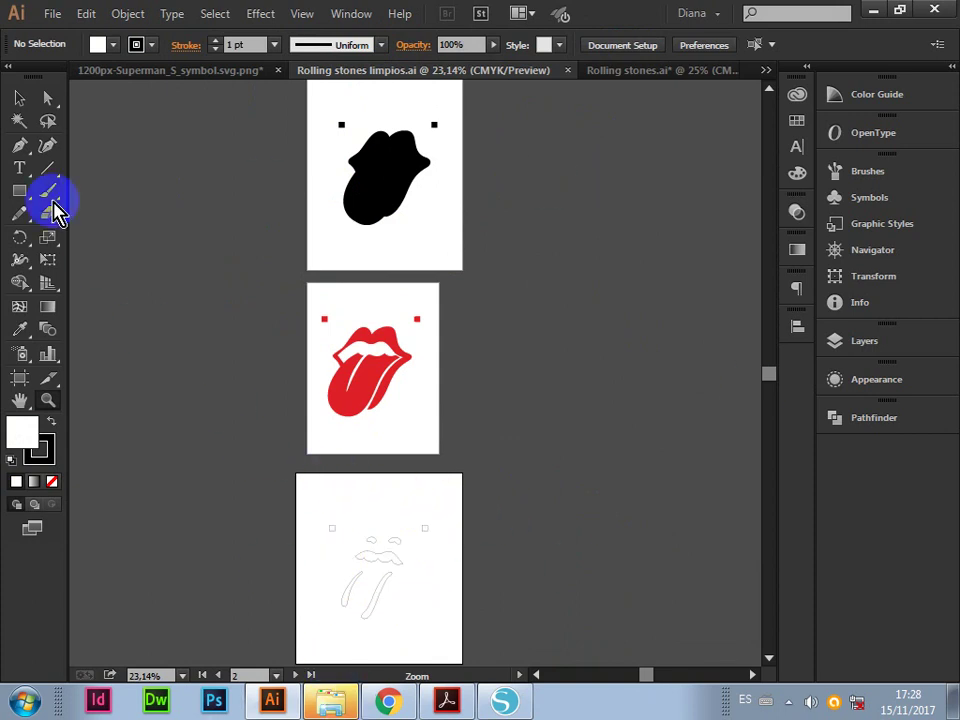
# Export the artwork to Escritorio as Rolling stones limpios.dxf in AutoCAD DXF format
pyautogui.click(52, 16)
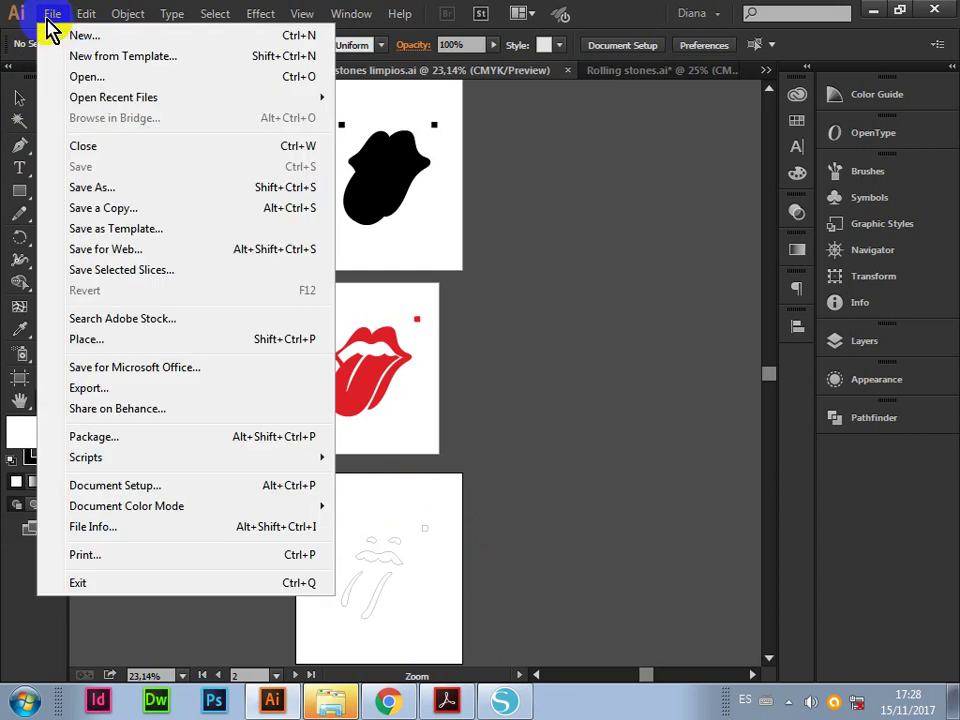
pyautogui.click(116, 388)
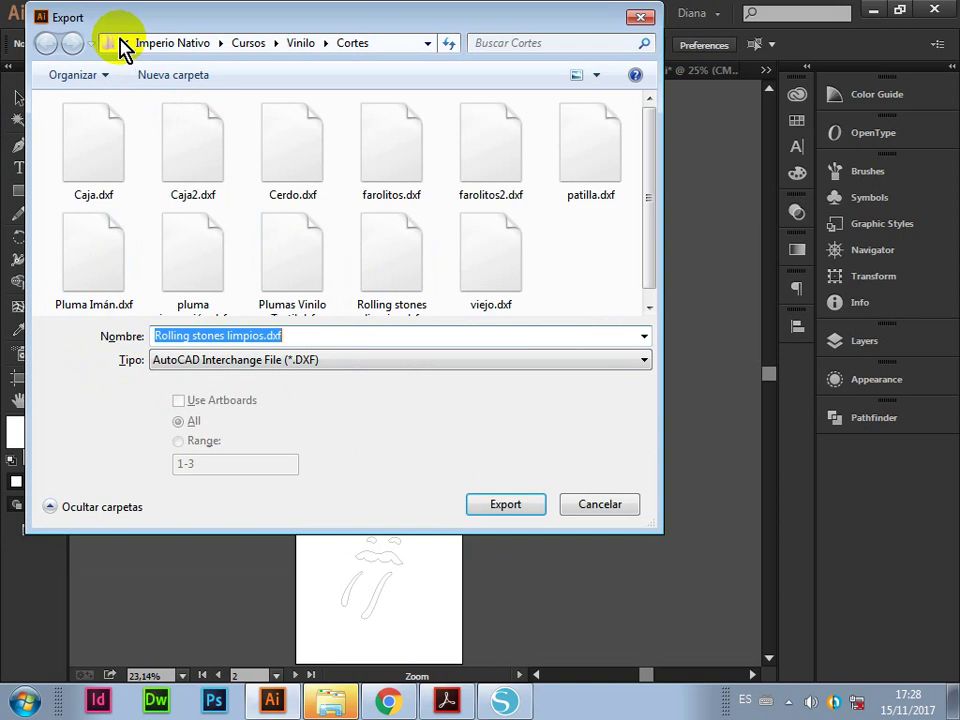
pyautogui.click(428, 44)
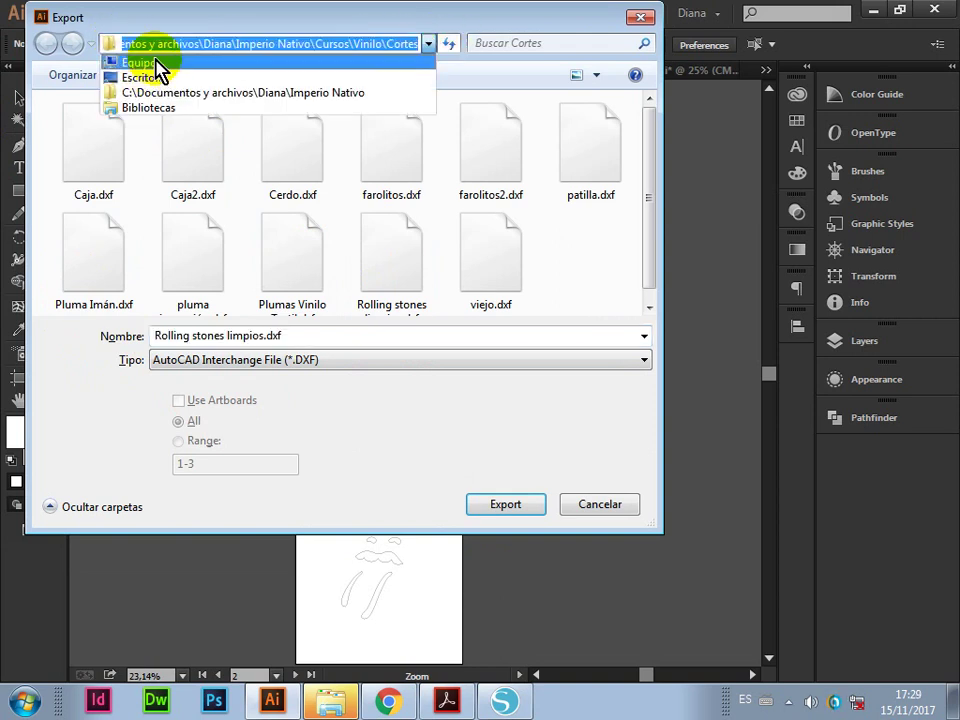
pyautogui.click(155, 77)
pyautogui.click(508, 512)
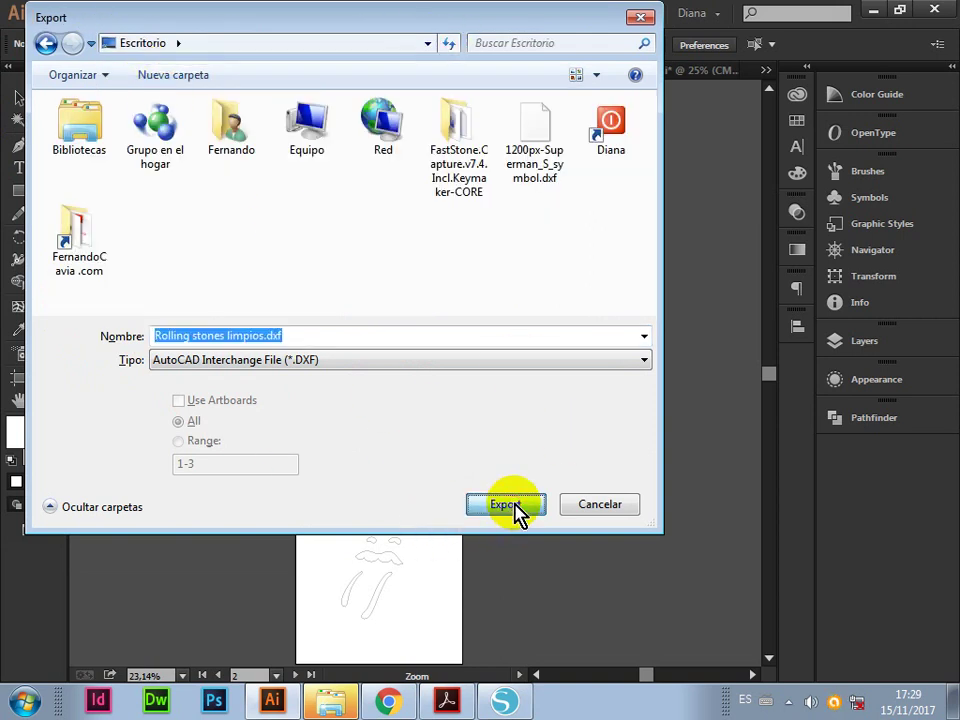
# Confirm the DXF options, then close the Prueba, Superman and untitled Silhouette designs without saving
pyautogui.click(310, 470)
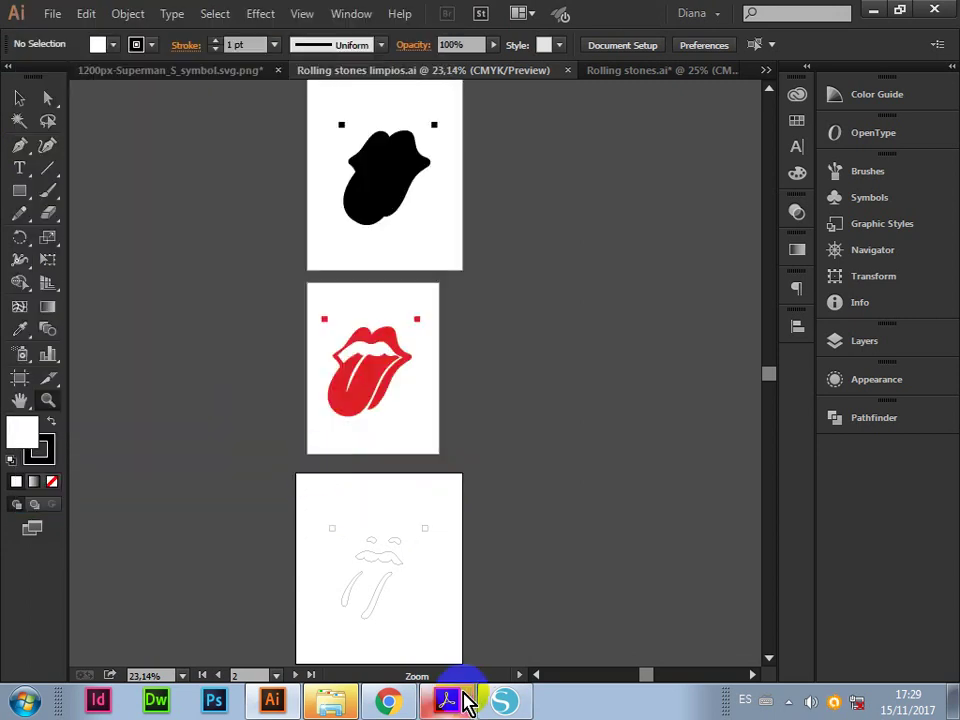
pyautogui.click(503, 700)
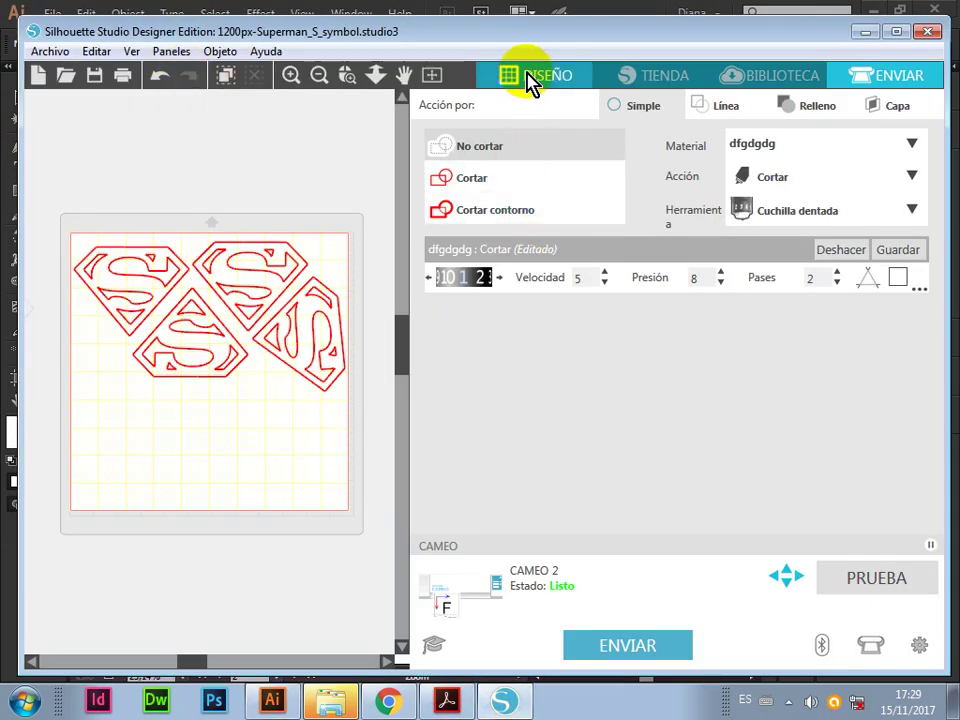
pyautogui.click(540, 78)
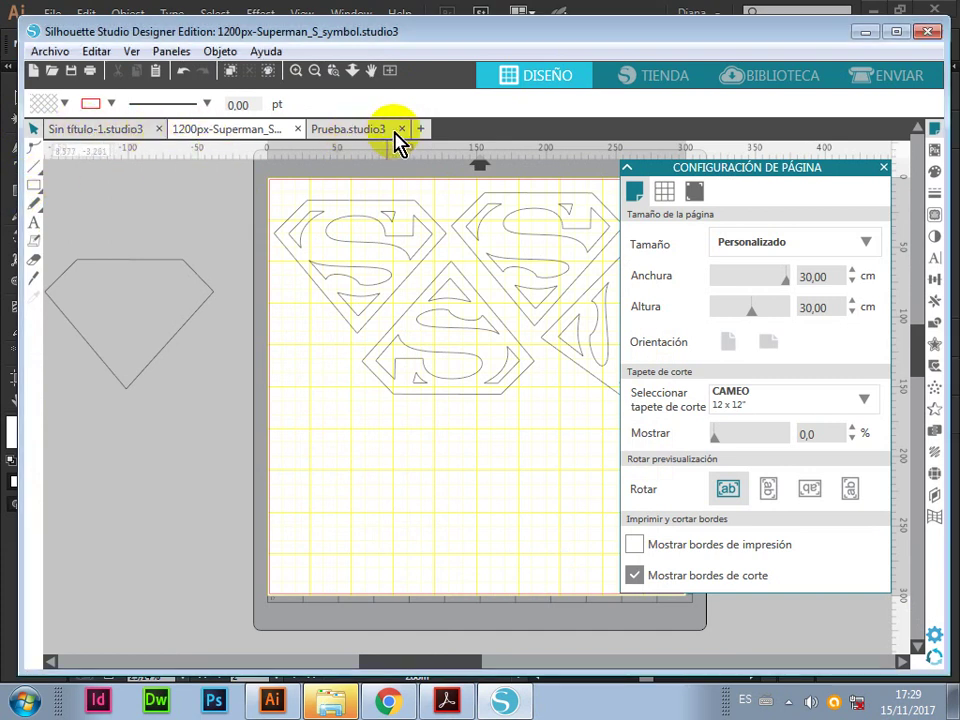
pyautogui.click(401, 128)
pyautogui.click(478, 385)
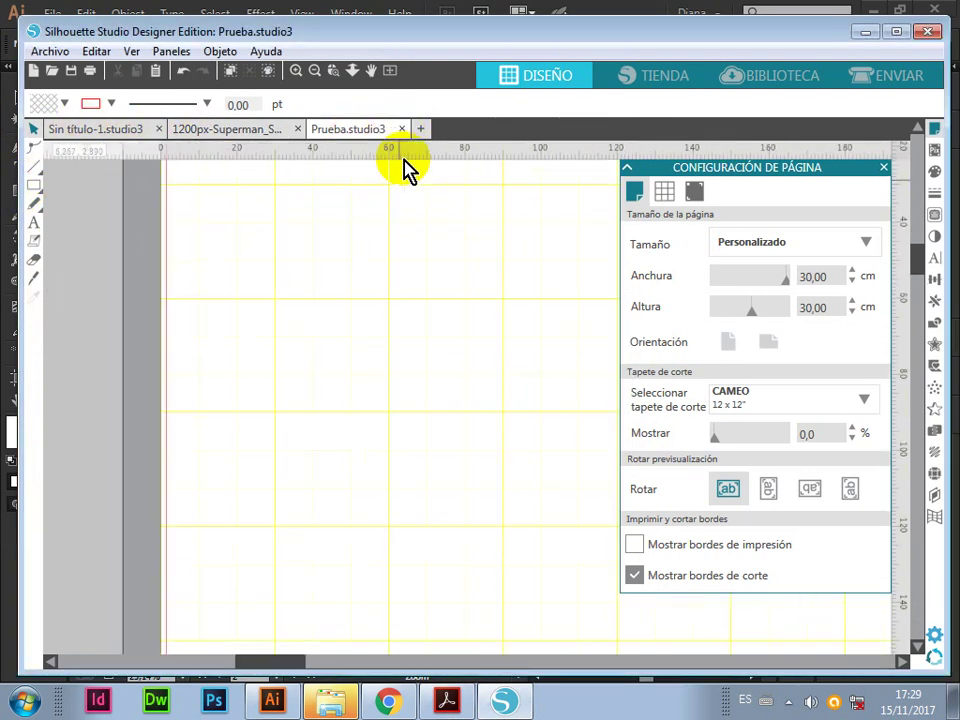
pyautogui.click(302, 129)
pyautogui.click(490, 386)
pyautogui.click(160, 129)
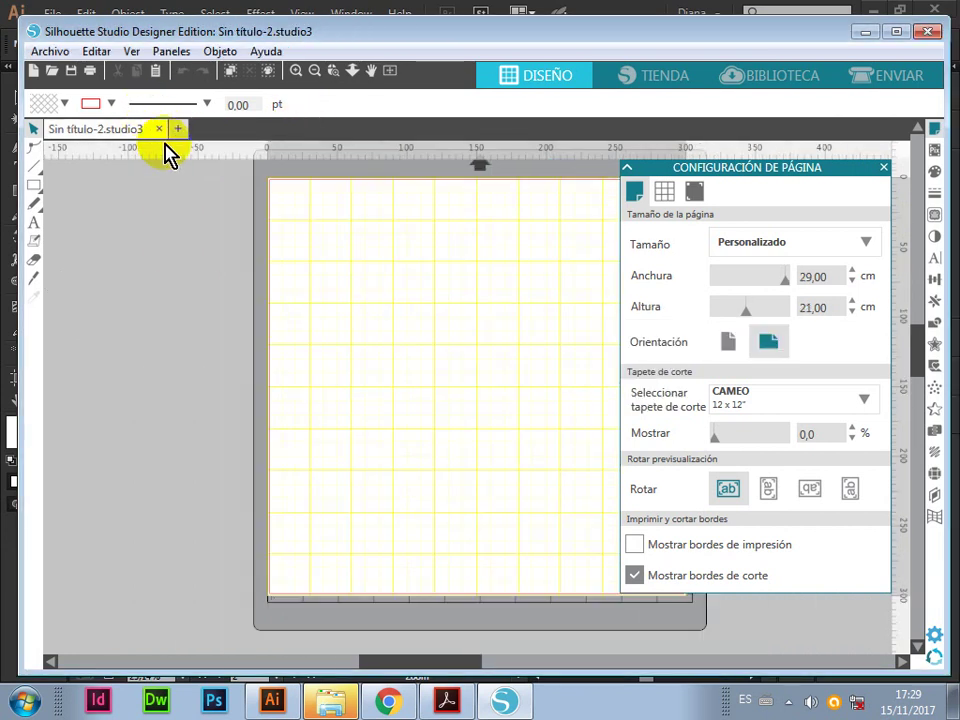
# Bring up Archivo > Abrir pointed at the Escritorio folder
pyautogui.click(48, 51)
pyautogui.click(62, 106)
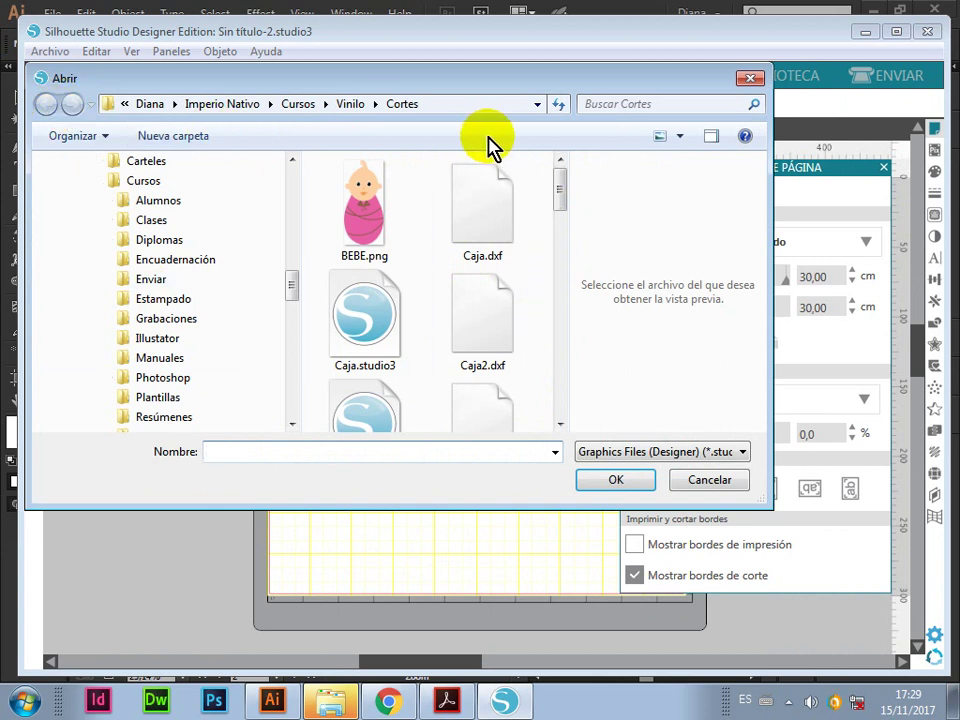
pyautogui.click(535, 105)
pyautogui.click(141, 125)
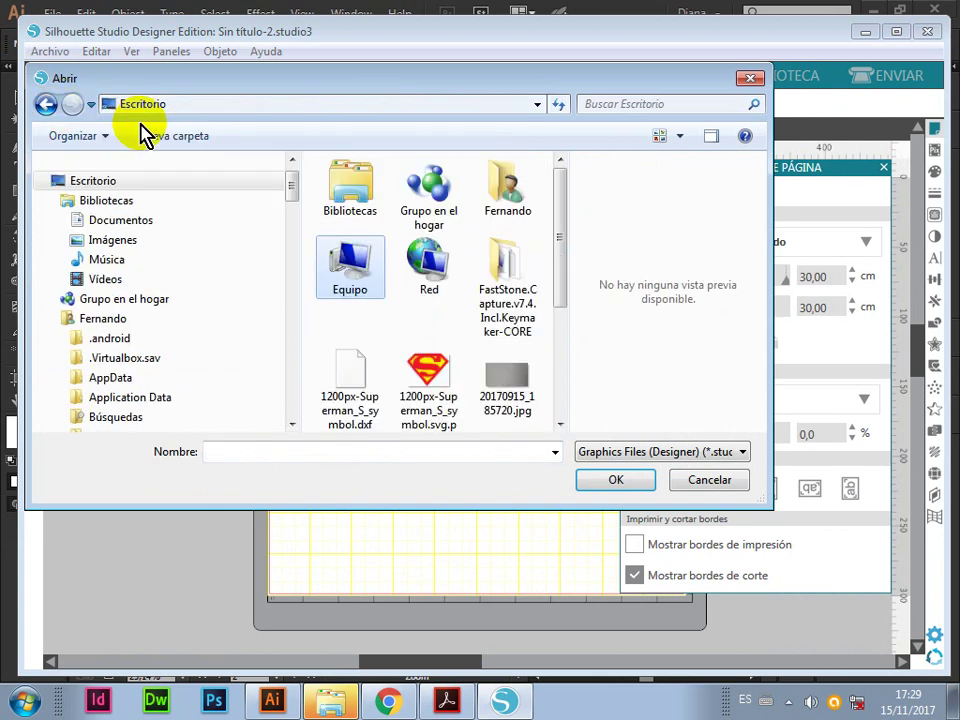
pyautogui.moveTo(561, 279); pyautogui.dragTo(548, 412)
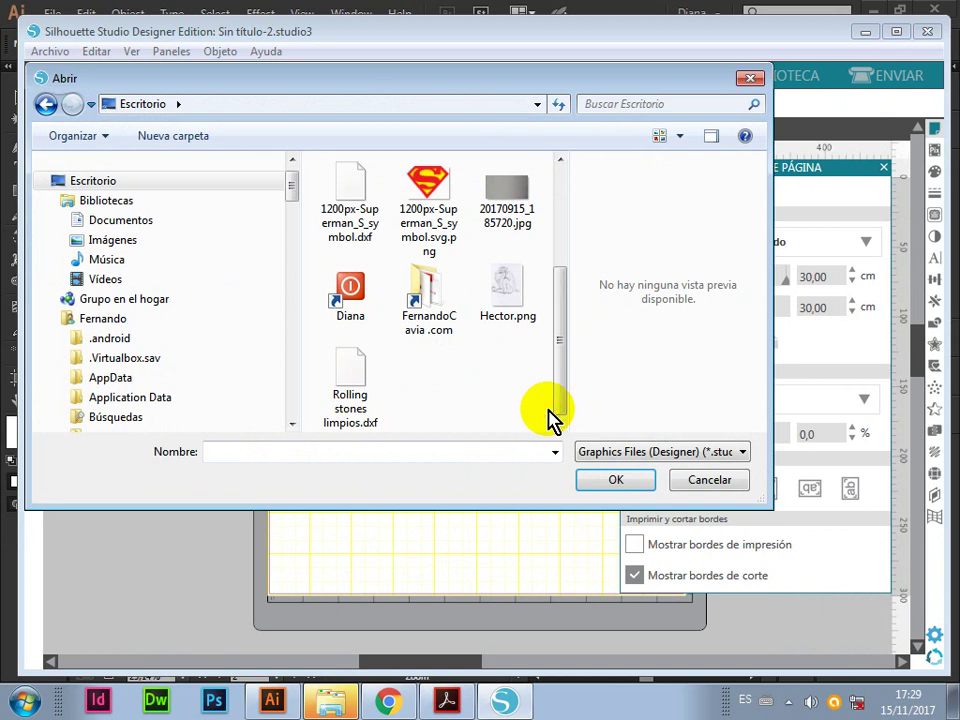
# Open Rolling stones limpios.dxf, select all three tongue logos and scale them up together
pyautogui.doubleClick(352, 365)
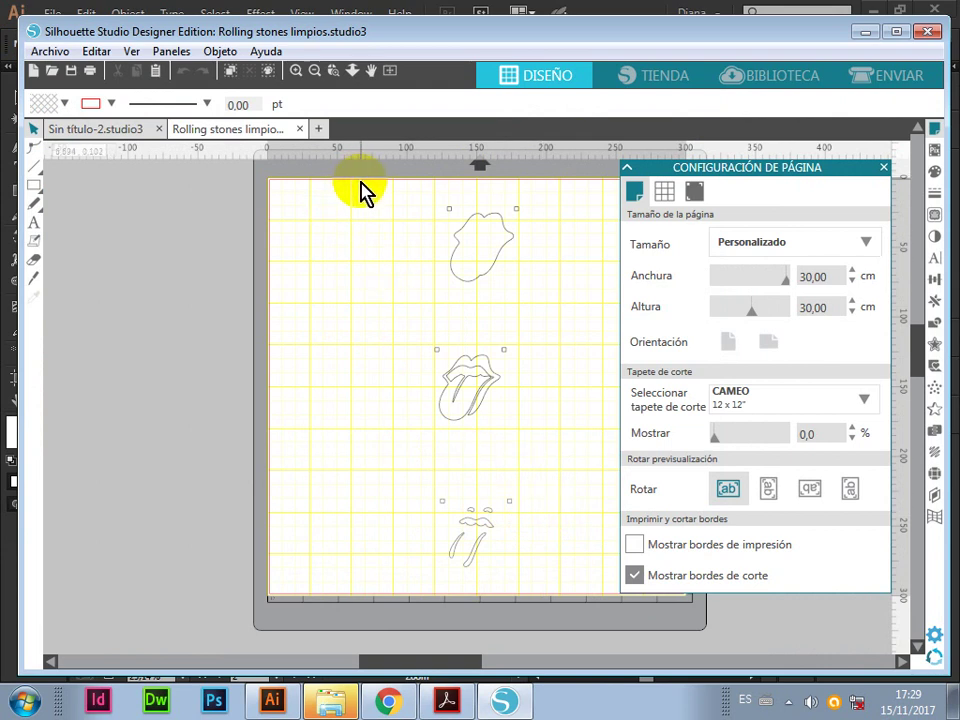
pyautogui.moveTo(362, 192); pyautogui.dragTo(580, 583)
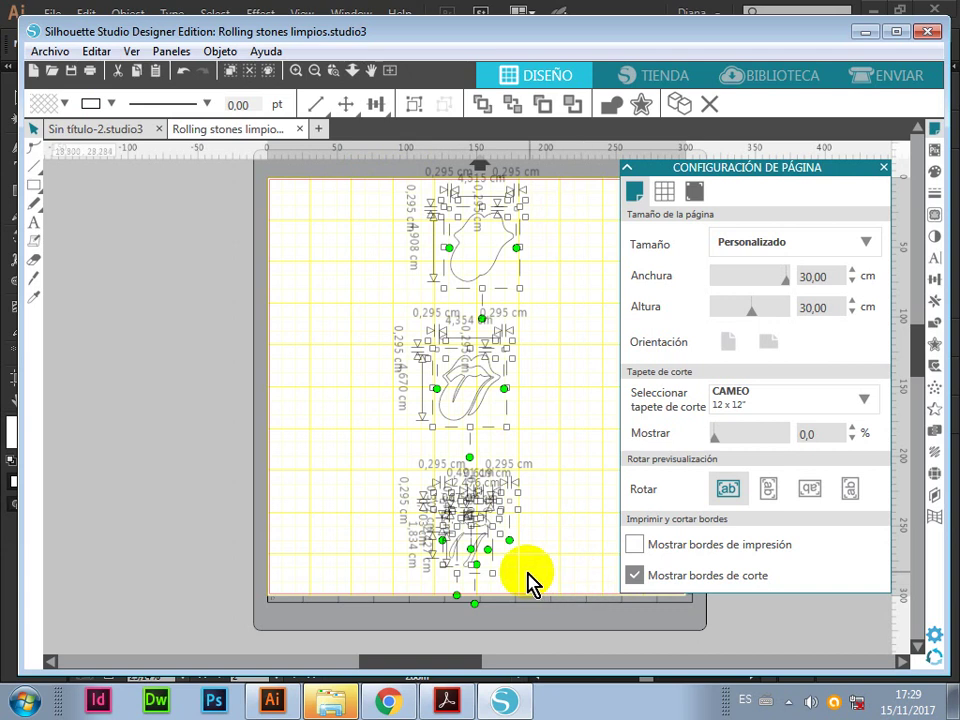
pyautogui.moveTo(497, 580)
pyautogui.mouseDown()
pyautogui.moveTo(515, 600)
pyautogui.moveTo(509, 588)
pyautogui.mouseUp()
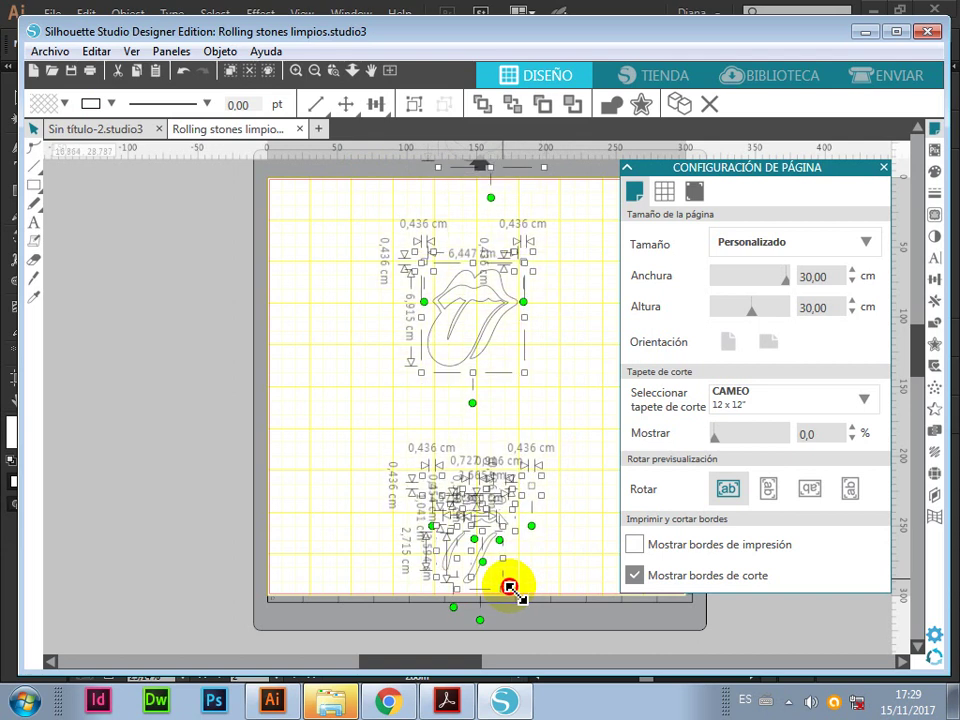
# Group the parts of the lower, upper and above-mat tongue logos into single objects
pyautogui.moveTo(363, 433); pyautogui.dragTo(581, 607)
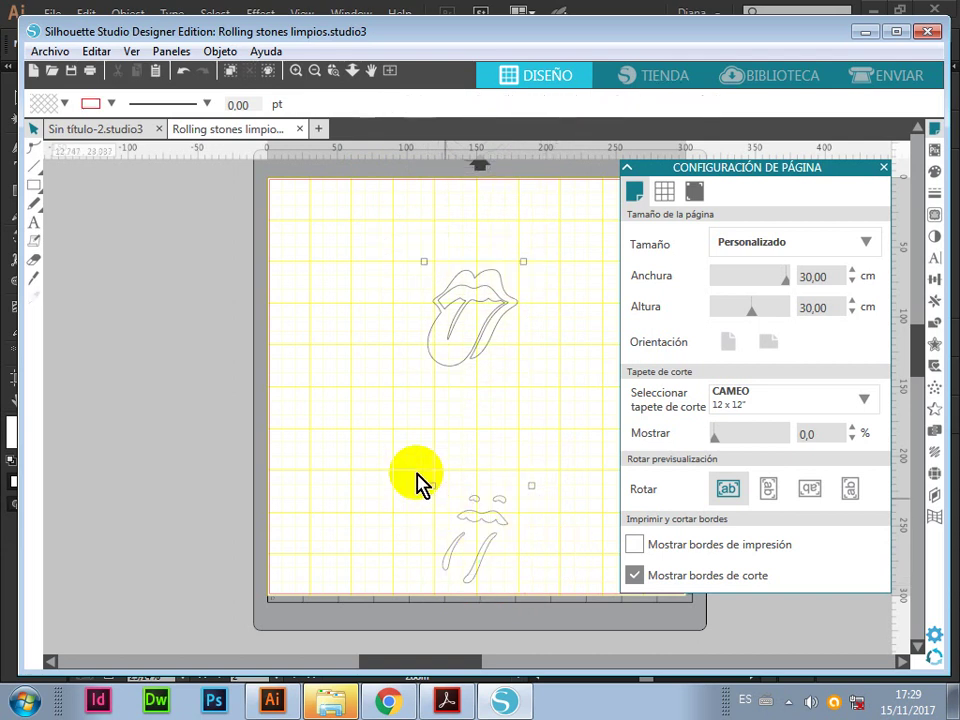
pyautogui.rightClick(482, 519)
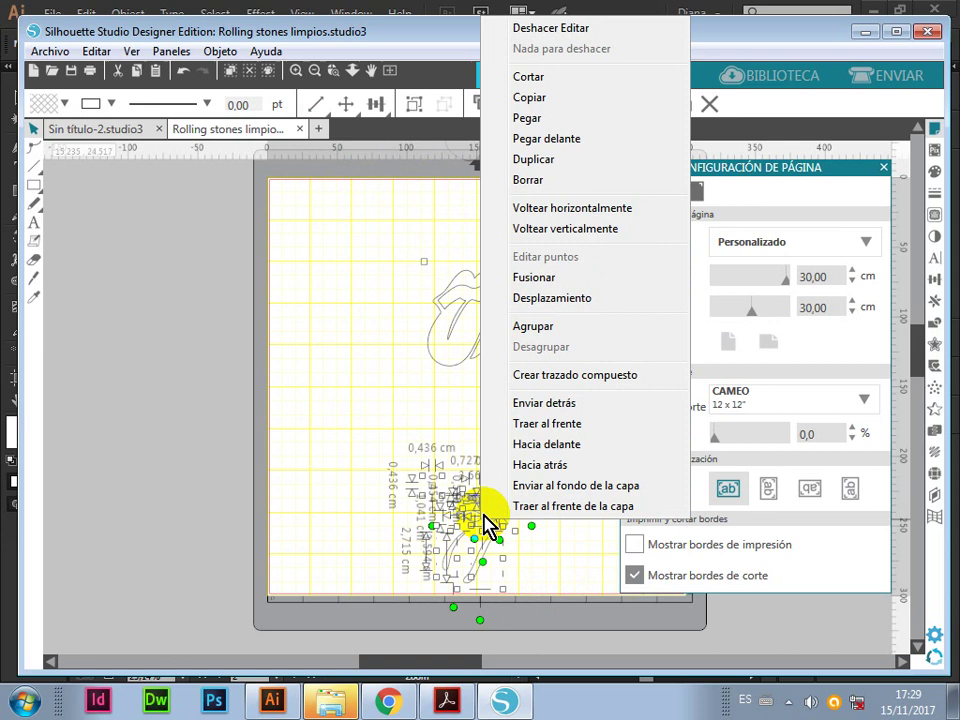
pyautogui.click(530, 326)
pyautogui.moveTo(484, 531); pyautogui.dragTo(462, 310)
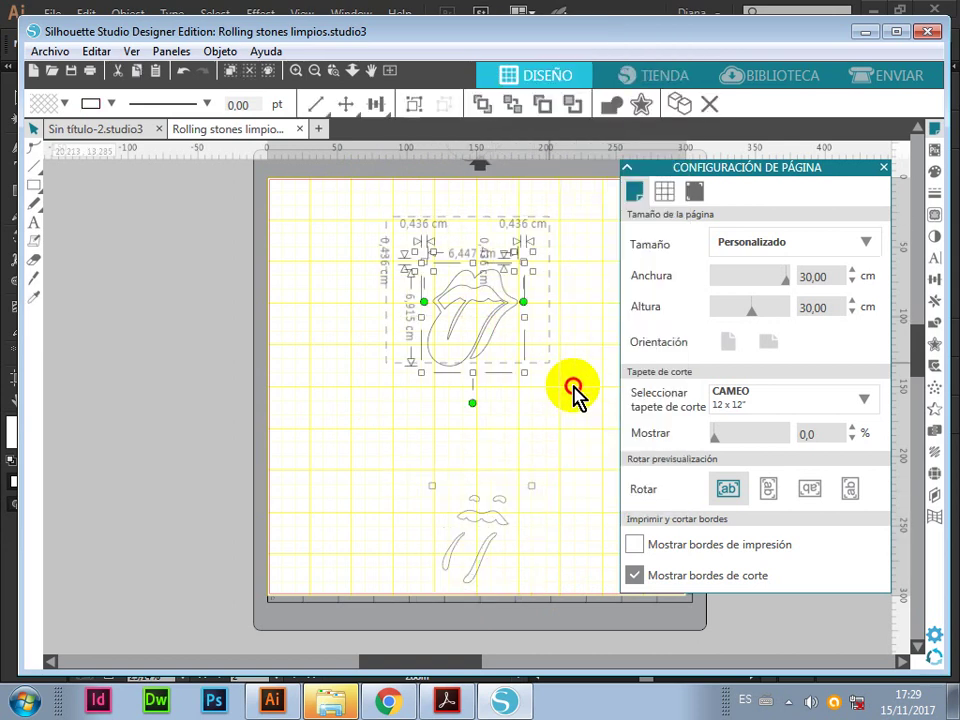
pyautogui.rightClick(510, 308)
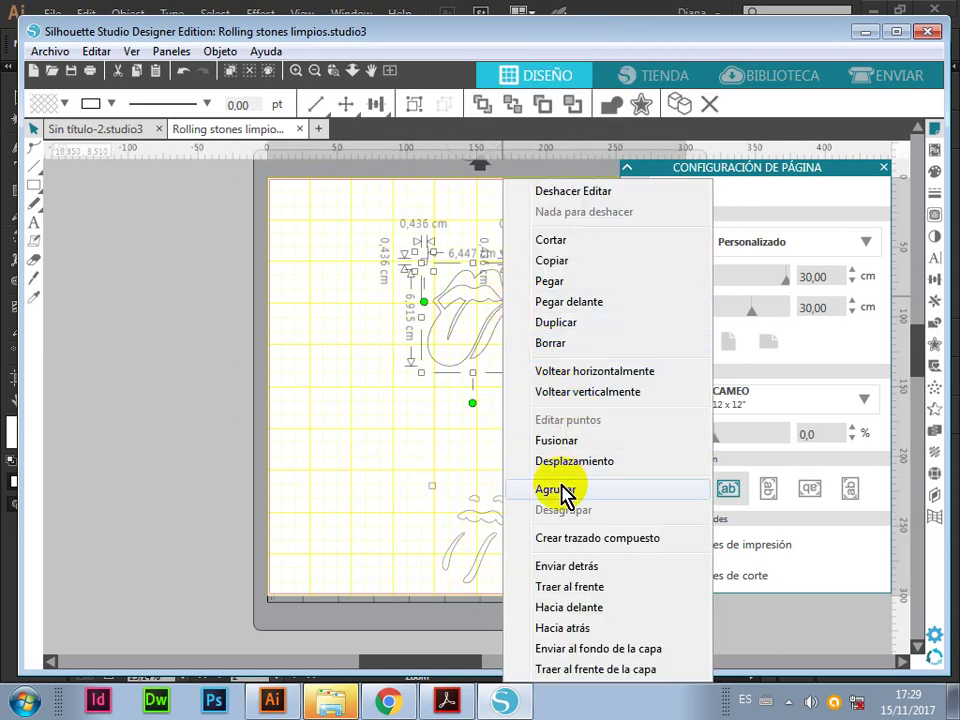
pyautogui.click(558, 490)
pyautogui.scroll(2, 400, 410)
pyautogui.scroll(1, 400, 410)
pyautogui.moveTo(403, 214); pyautogui.dragTo(553, 358)
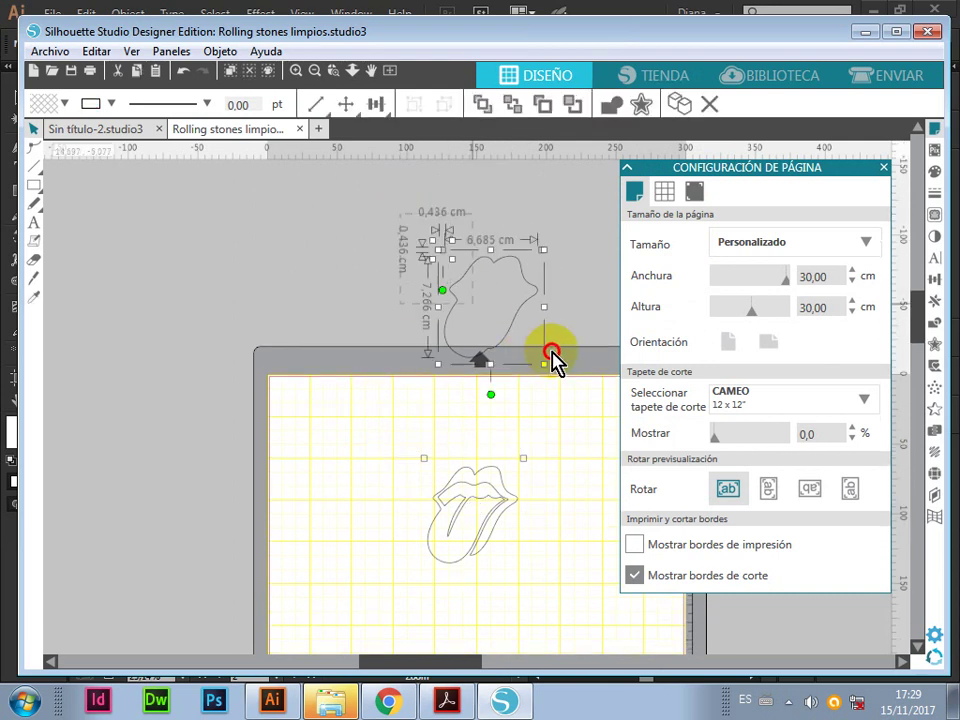
pyautogui.rightClick(510, 300)
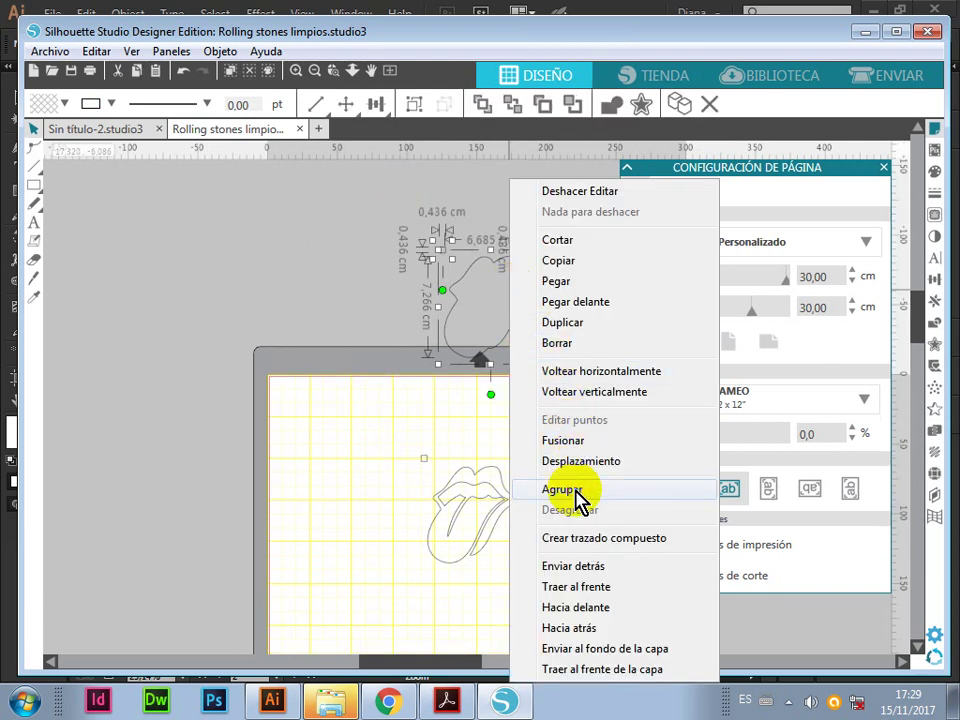
pyautogui.click(545, 489)
# Move the lower lips outline off the mat and the tongue logo to the mat's upper-left
pyautogui.moveTo(512, 338); pyautogui.dragTo(160, 346)
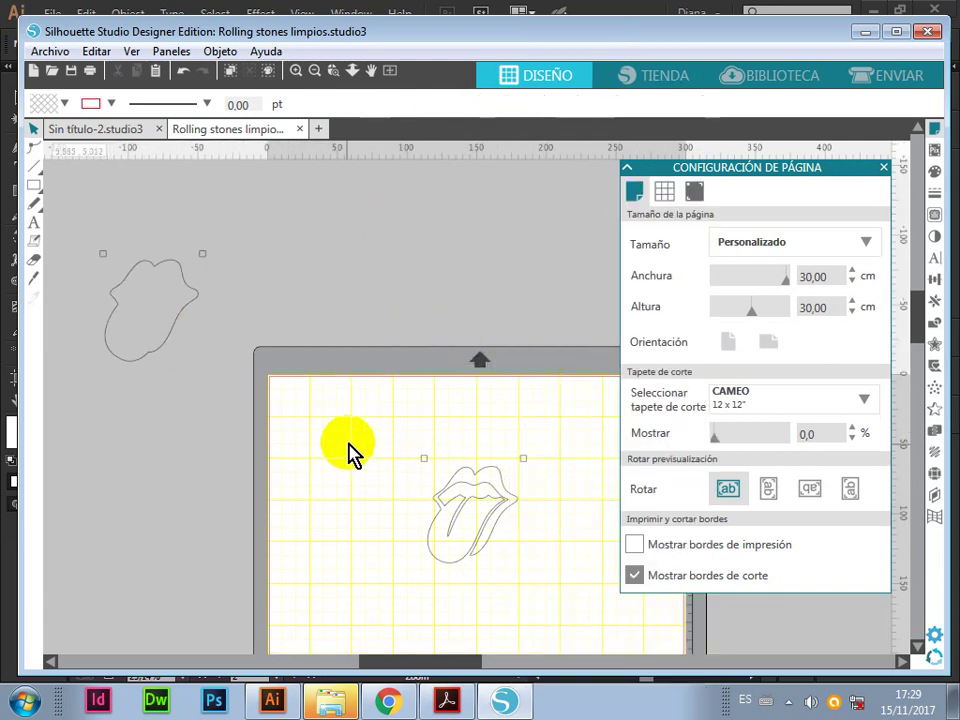
pyautogui.scroll(-3, 370, 455)
pyautogui.moveTo(440, 545); pyautogui.dragTo(95, 312)
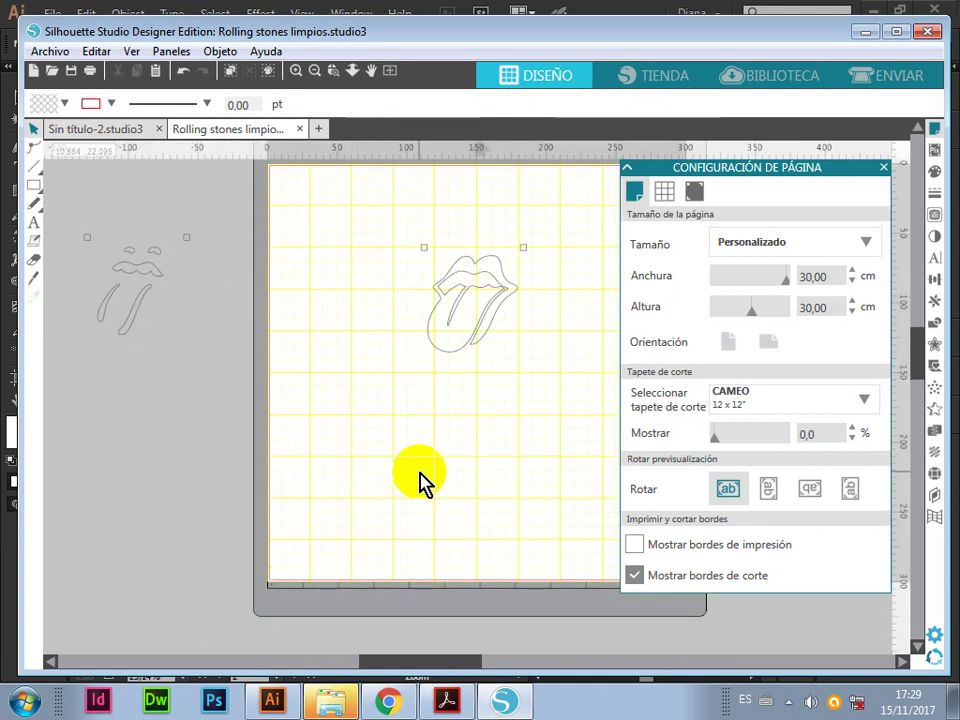
pyautogui.scroll(1, 422, 482)
pyautogui.moveTo(487, 391); pyautogui.dragTo(351, 337)
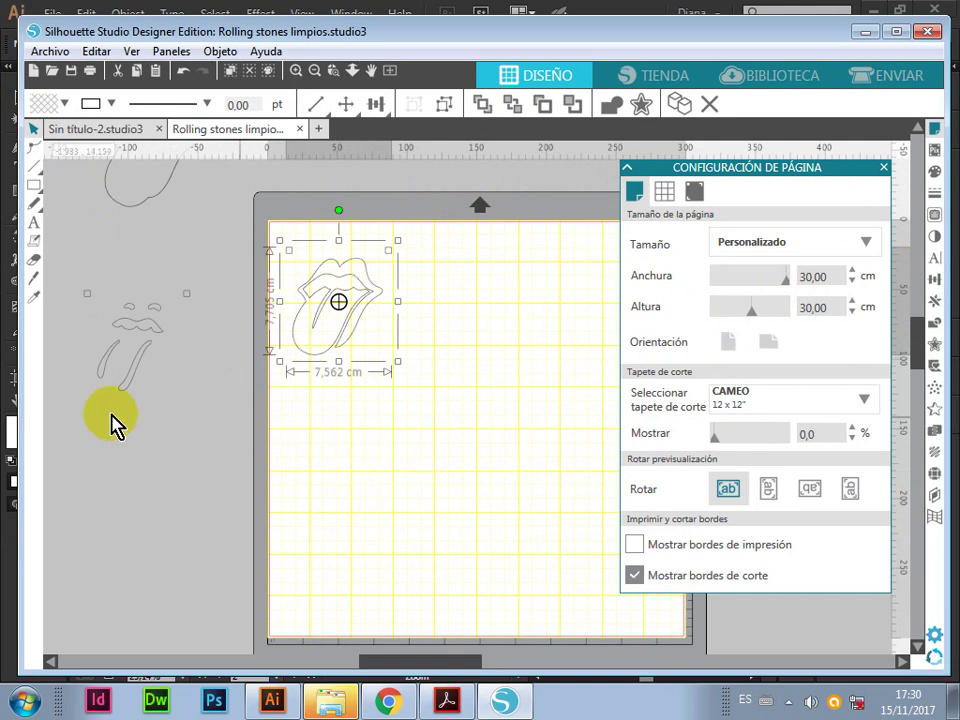
pyautogui.click(155, 560)
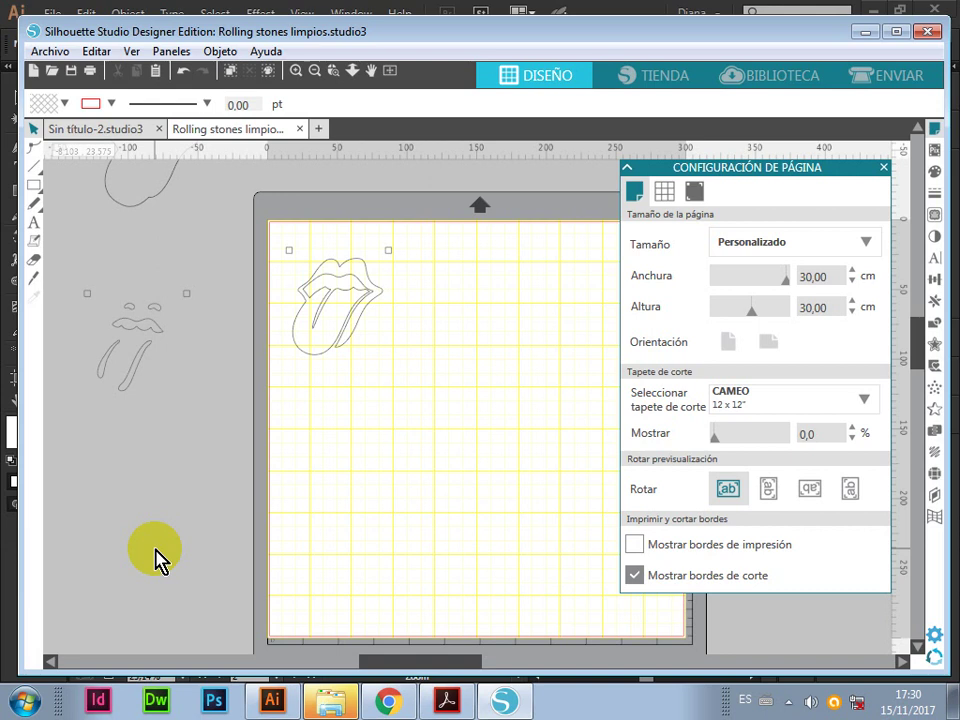
# Start Archivo > Abrir and browse through Diana and Imperio Nativo into the Cursos folder
pyautogui.click(48, 51)
pyautogui.click(62, 107)
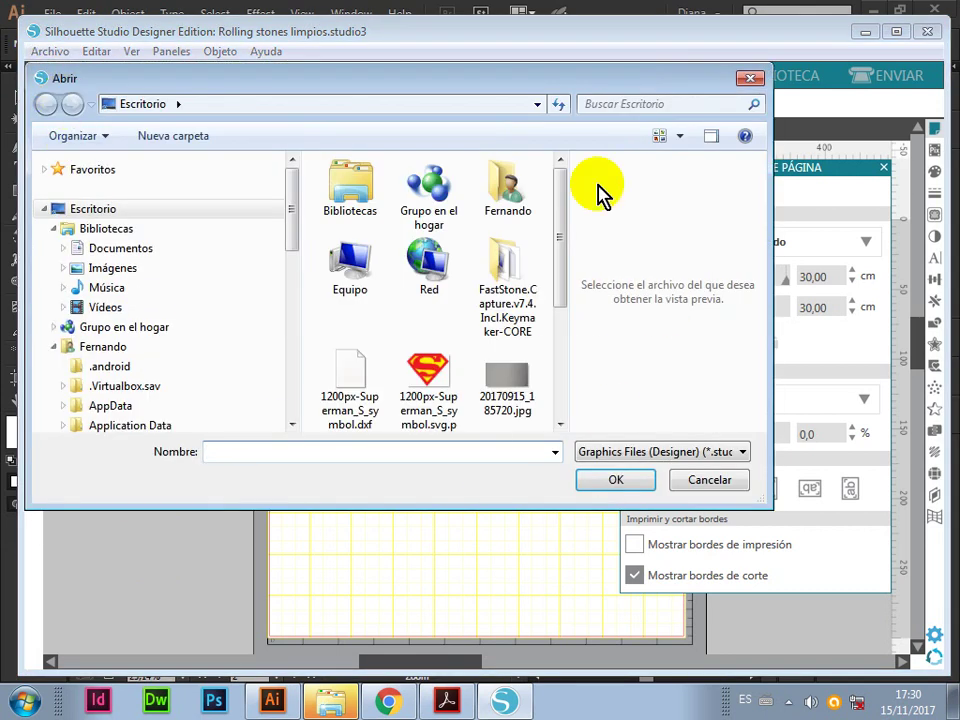
pyautogui.moveTo(564, 274); pyautogui.dragTo(568, 369)
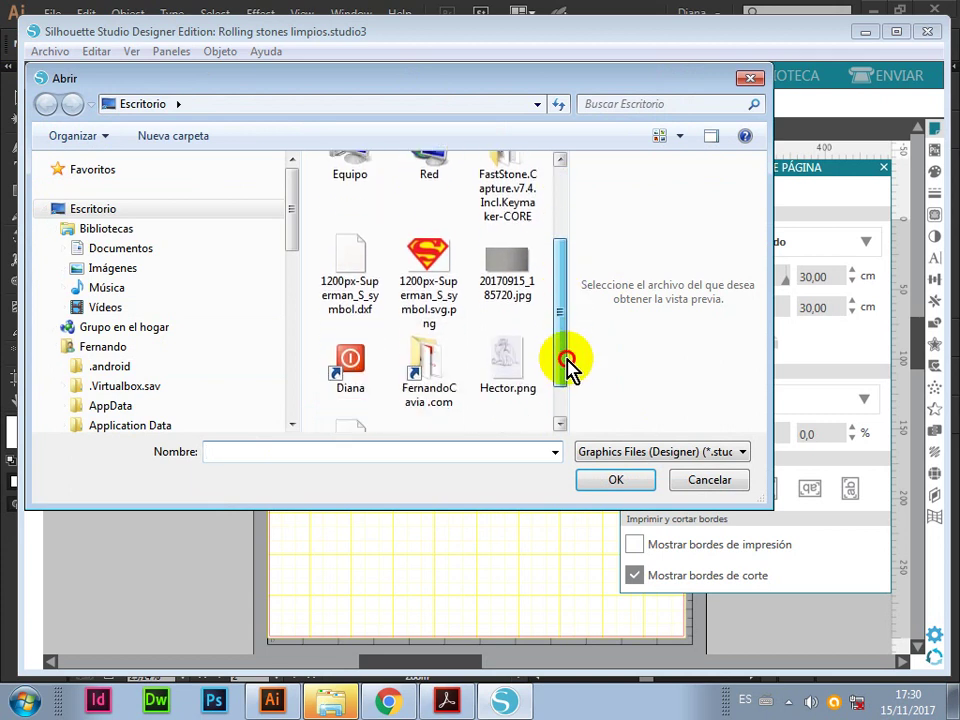
pyautogui.doubleClick(346, 304)
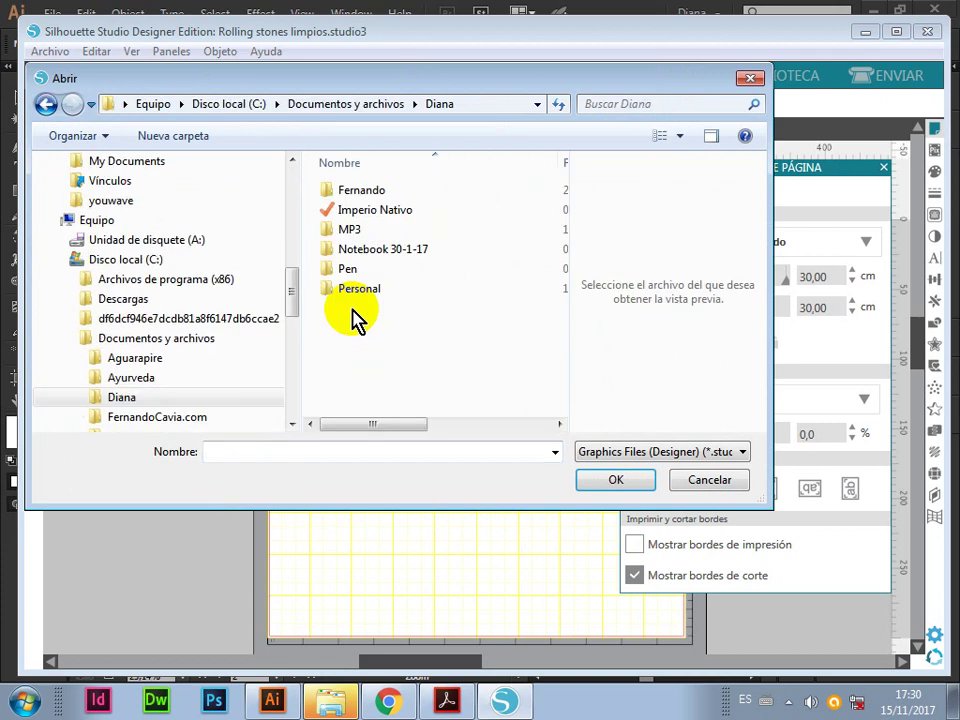
pyautogui.doubleClick(369, 211)
pyautogui.click(368, 213)
pyautogui.doubleClick(369, 213)
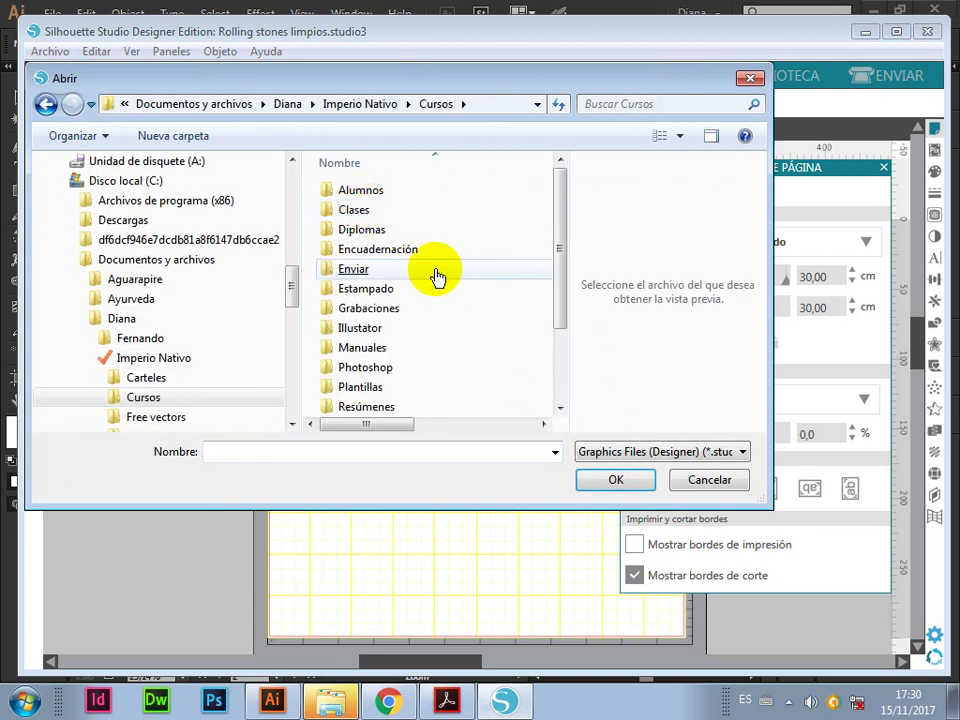
pyautogui.moveTo(557, 318); pyautogui.dragTo(557, 400)
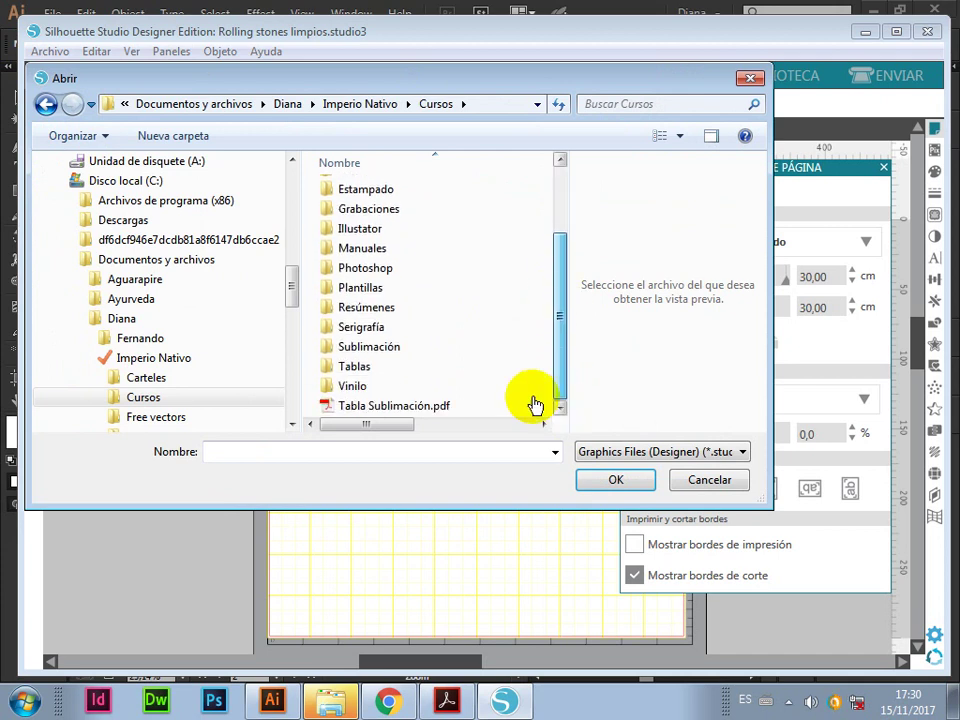
# Open BEBE.png from Vinilo › Cortes and shift the baby image slightly right
pyautogui.doubleClick(349, 384)
pyautogui.click(349, 386)
pyautogui.doubleClick(346, 197)
pyautogui.click(366, 206)
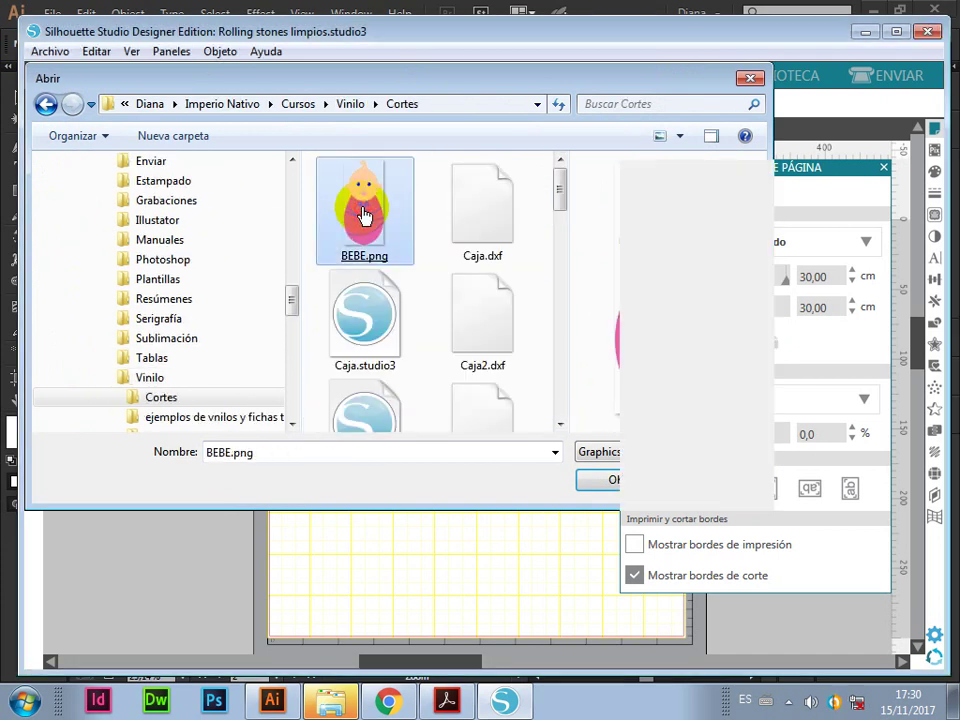
pyautogui.doubleClick(366, 206)
pyautogui.moveTo(381, 375); pyautogui.dragTo(433, 379)
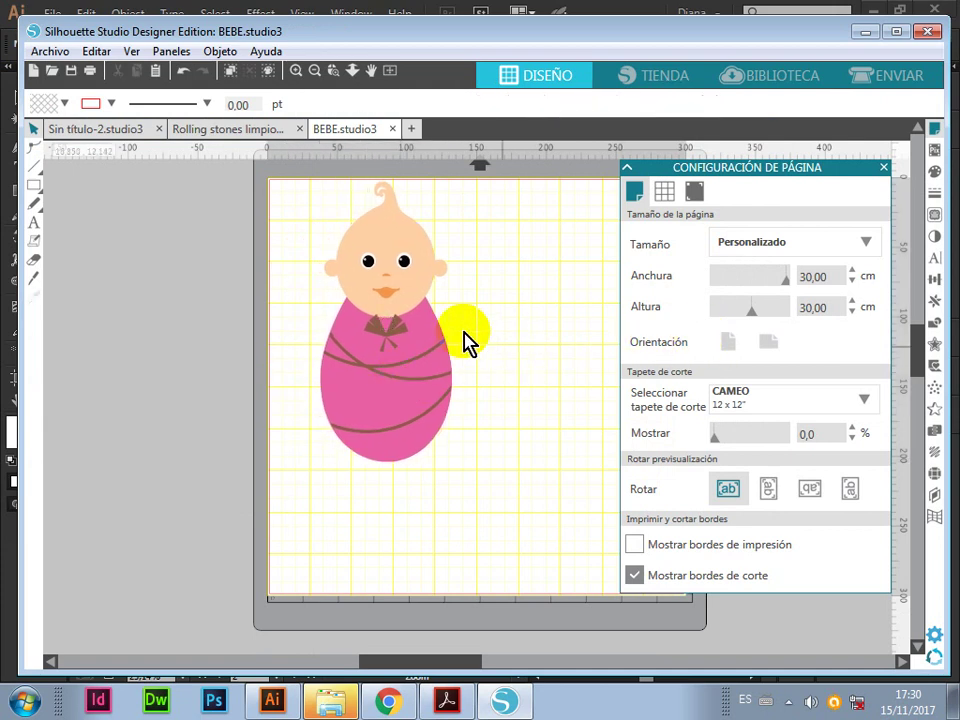
# Open the Trazar panel, dismiss the Acrobat crash dialog, and mark the trace area around the baby
pyautogui.moveTo(385, 368); pyautogui.dragTo(396, 384)
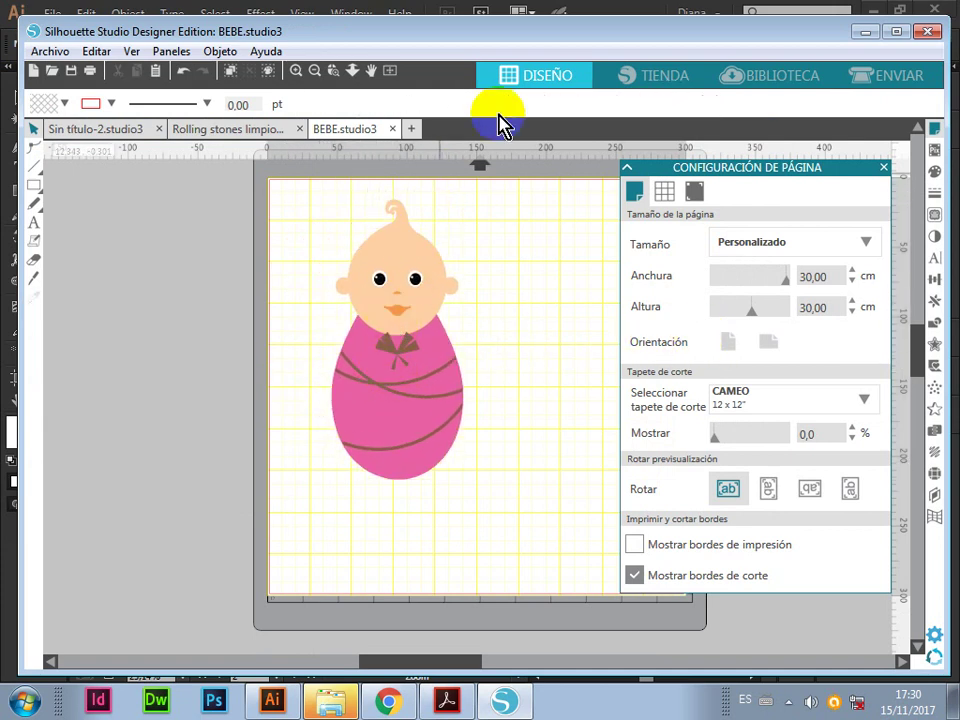
pyautogui.click(933, 216)
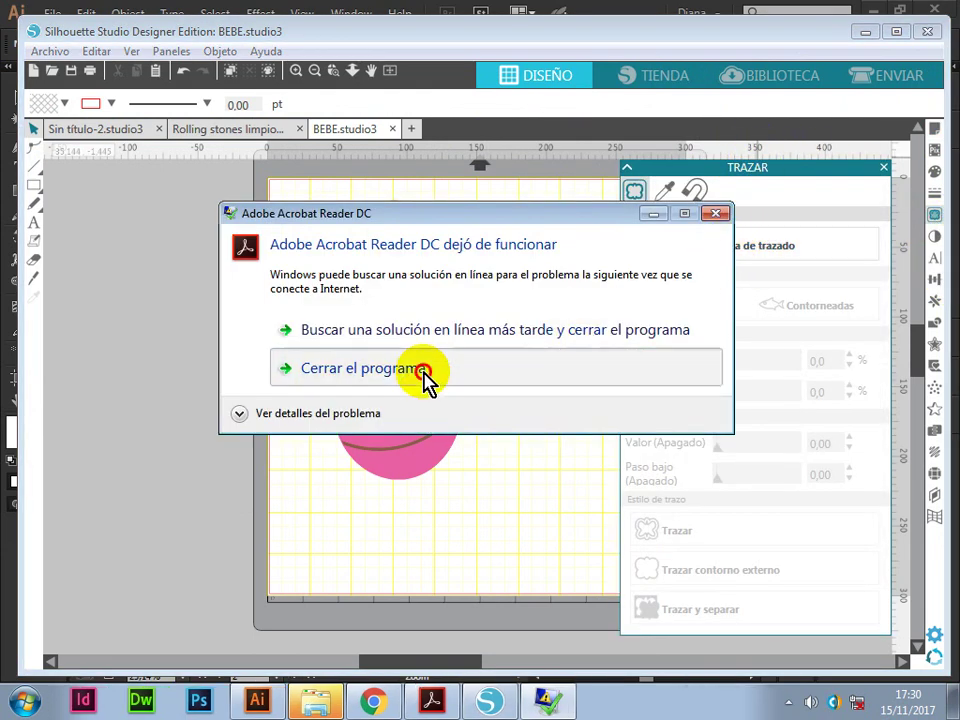
pyautogui.click(424, 369)
pyautogui.moveTo(284, 186); pyautogui.dragTo(518, 522)
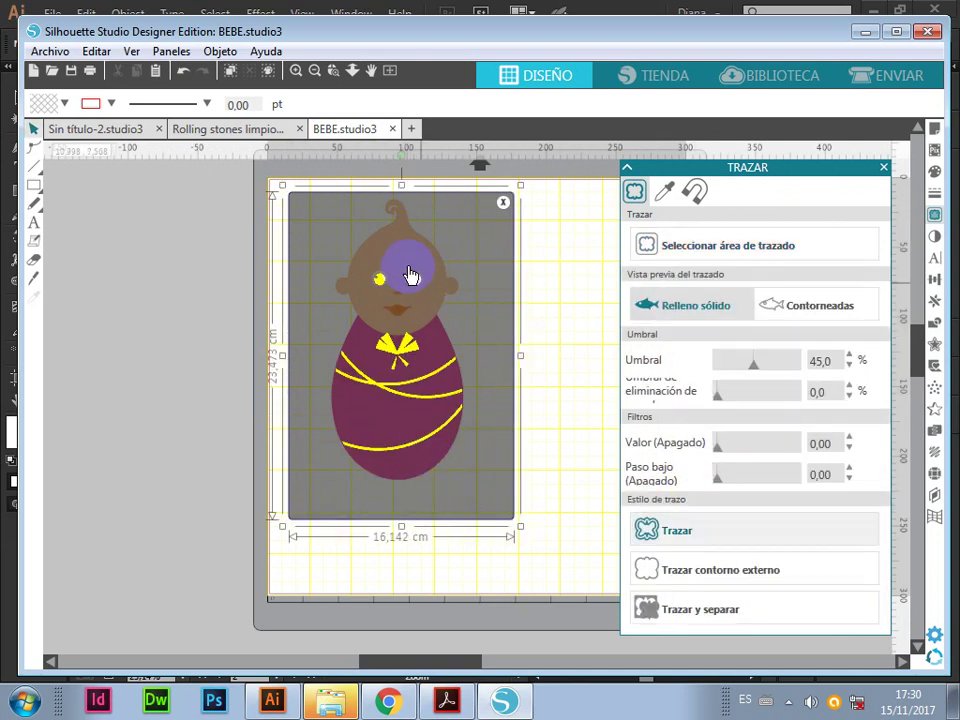
pyautogui.click(737, 535)
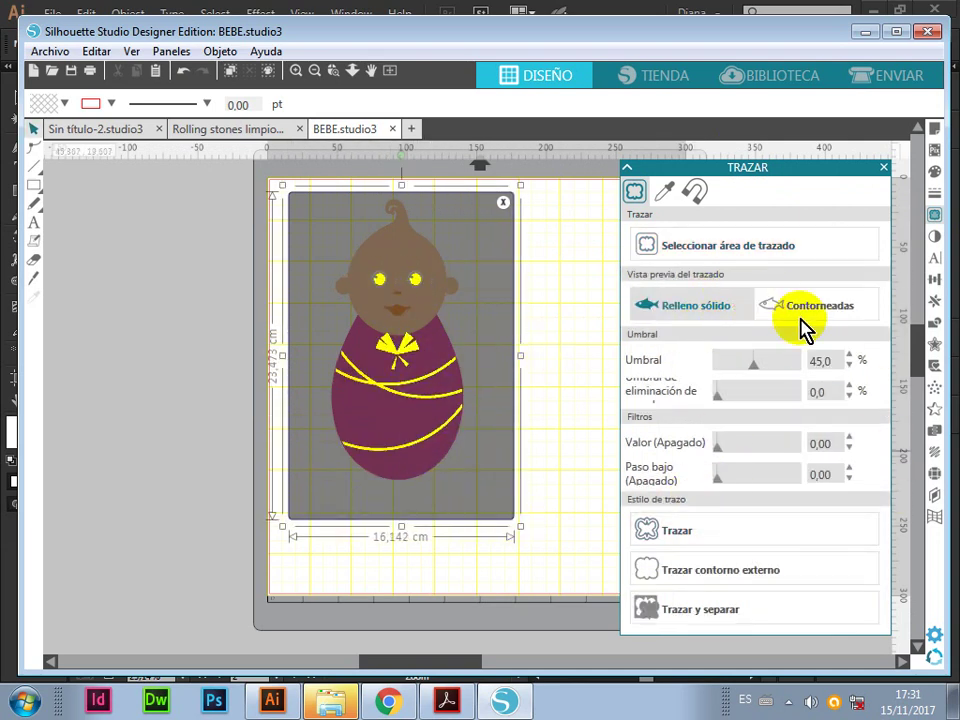
# Preview the trace with threshold at 56 and the value filter at 3,00
pyautogui.moveTo(757, 367)
pyautogui.mouseDown()
pyautogui.moveTo(773, 374)
pyautogui.moveTo(754, 368)
pyautogui.moveTo(762, 402)
pyautogui.moveTo(778, 404)
pyautogui.mouseUp()
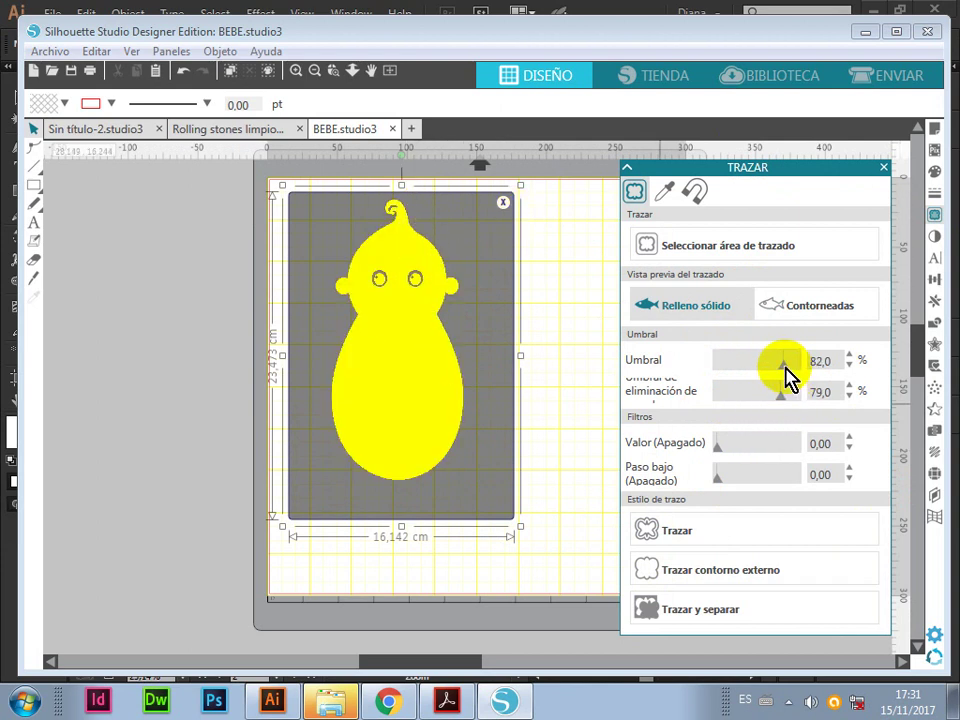
pyautogui.moveTo(779, 392); pyautogui.dragTo(750, 398)
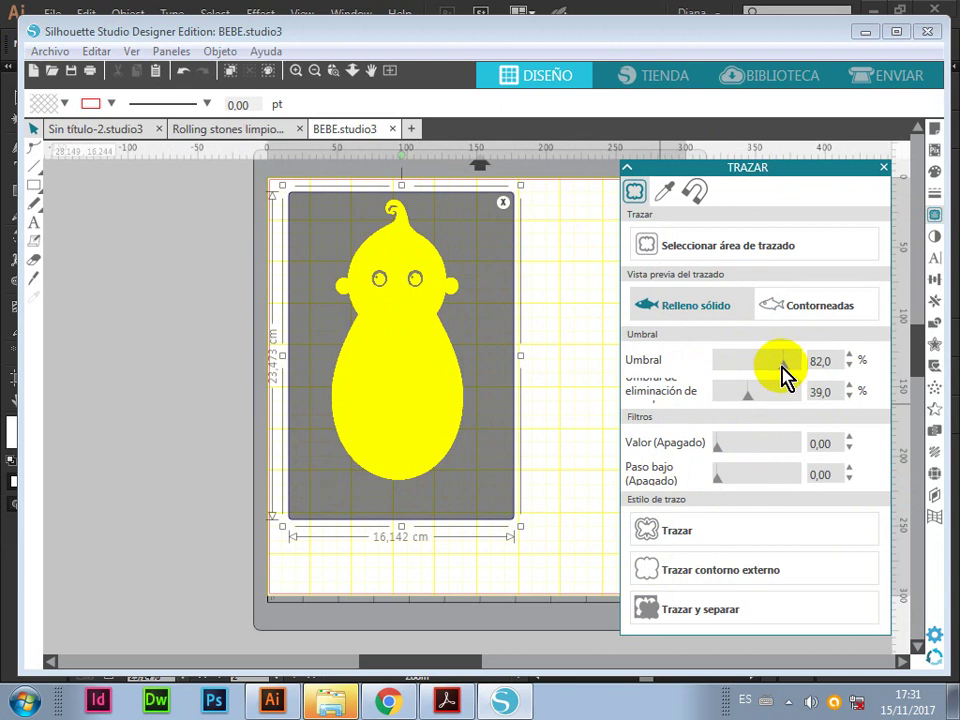
pyautogui.moveTo(782, 362); pyautogui.dragTo(764, 362)
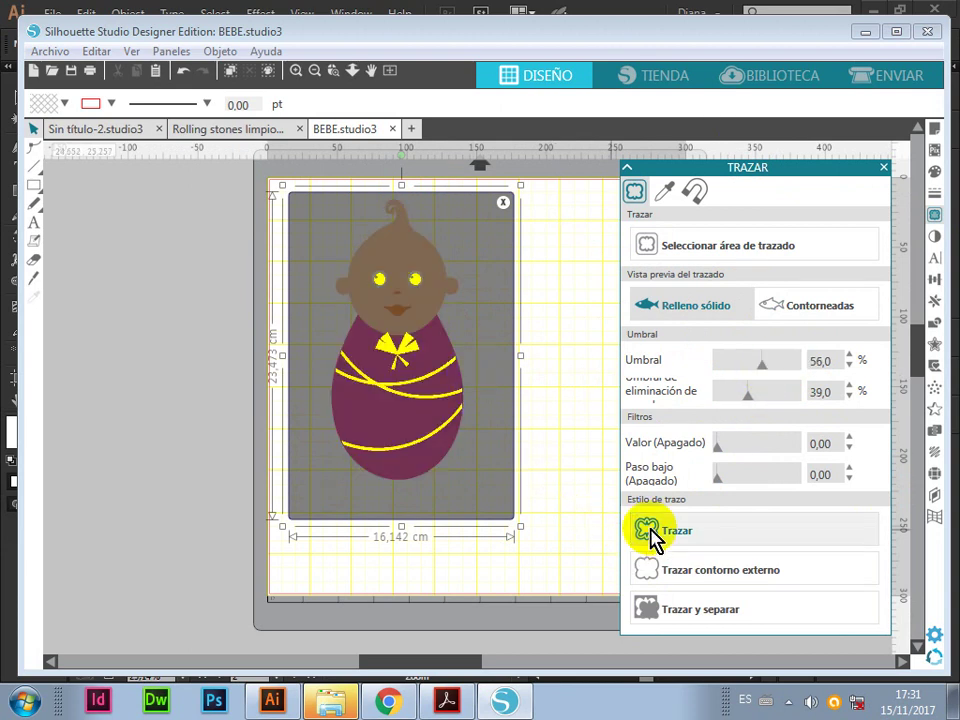
pyautogui.moveTo(727, 450); pyautogui.dragTo(737, 450)
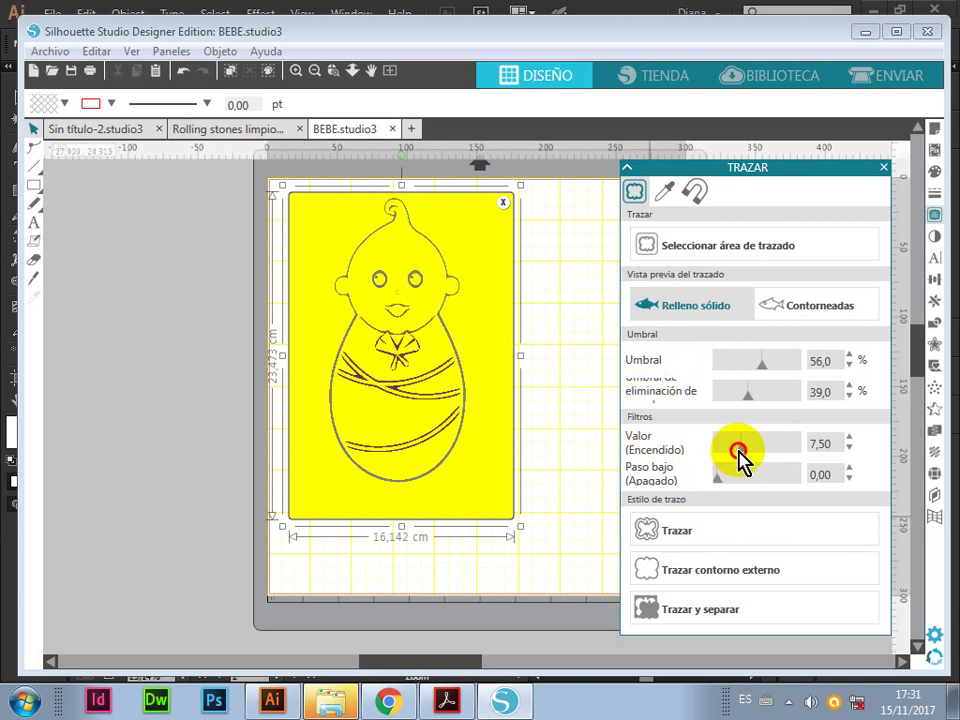
pyautogui.moveTo(727, 452); pyautogui.dragTo(690, 476)
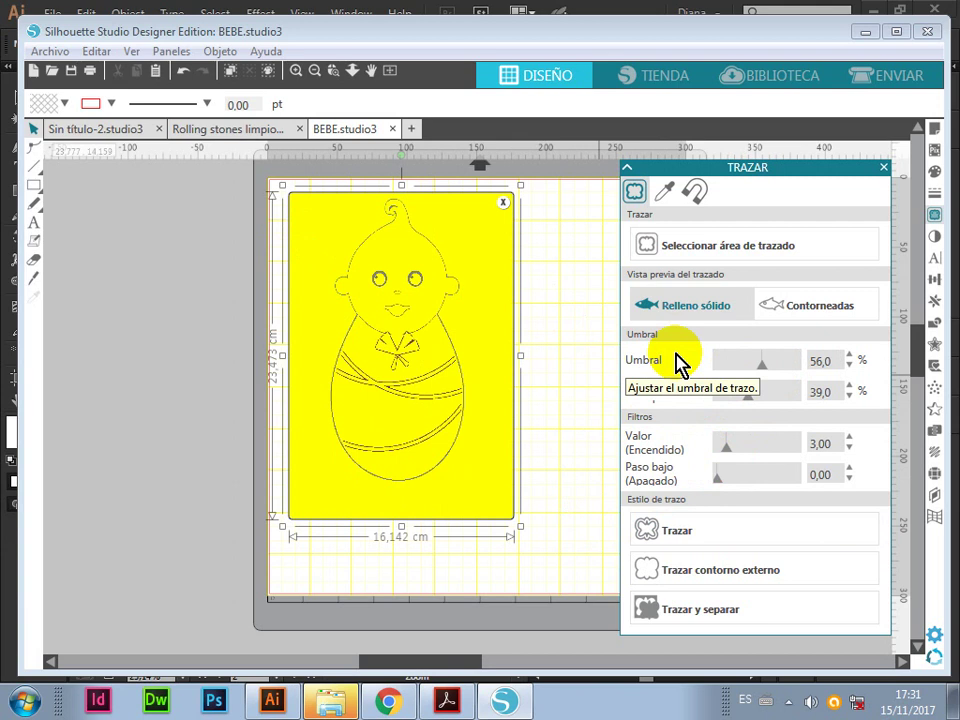
pyautogui.click(706, 625)
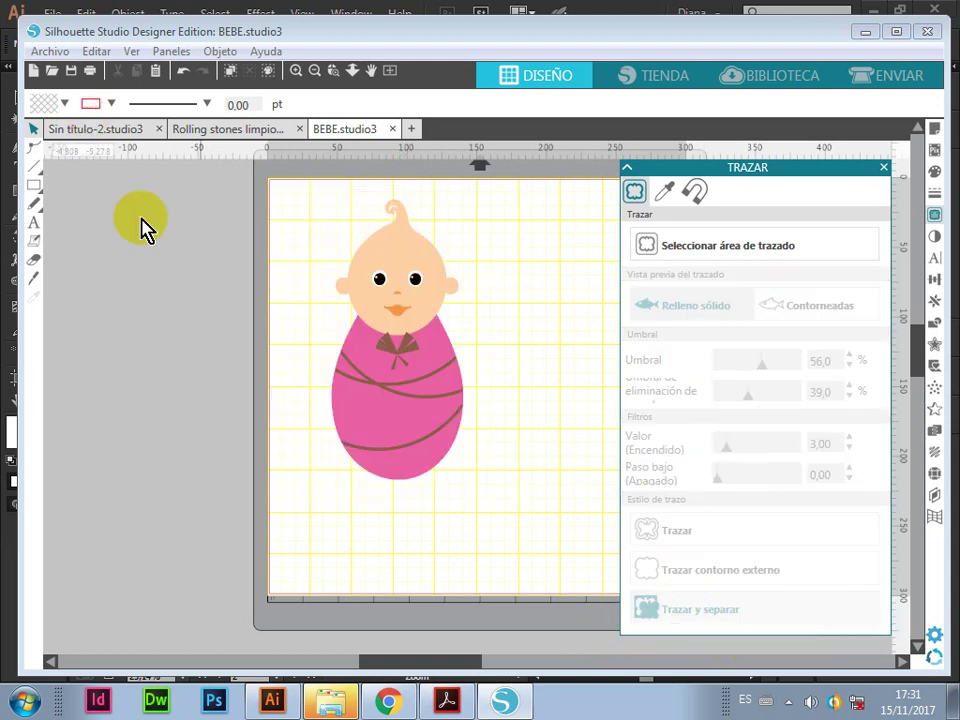
# Trace the baby as Contorneadas outlines with the threshold set to 90
pyautogui.moveTo(390, 225)
pyautogui.mouseDown()
pyautogui.moveTo(431, 231)
pyautogui.moveTo(413, 275)
pyautogui.mouseUp()
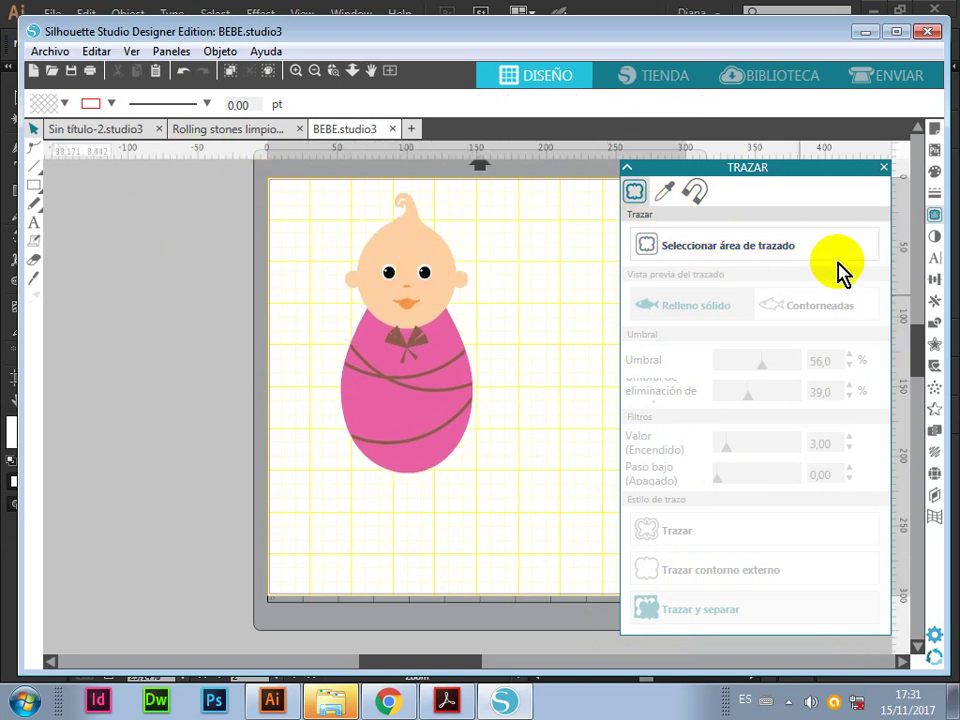
pyautogui.click(778, 256)
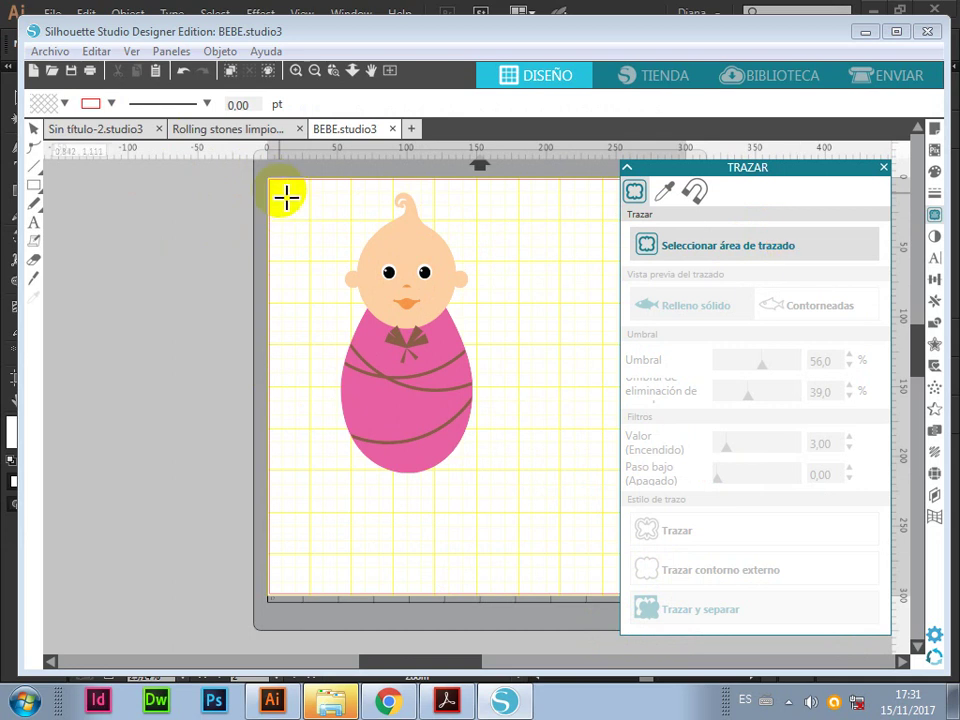
pyautogui.moveTo(284, 193); pyautogui.dragTo(533, 517)
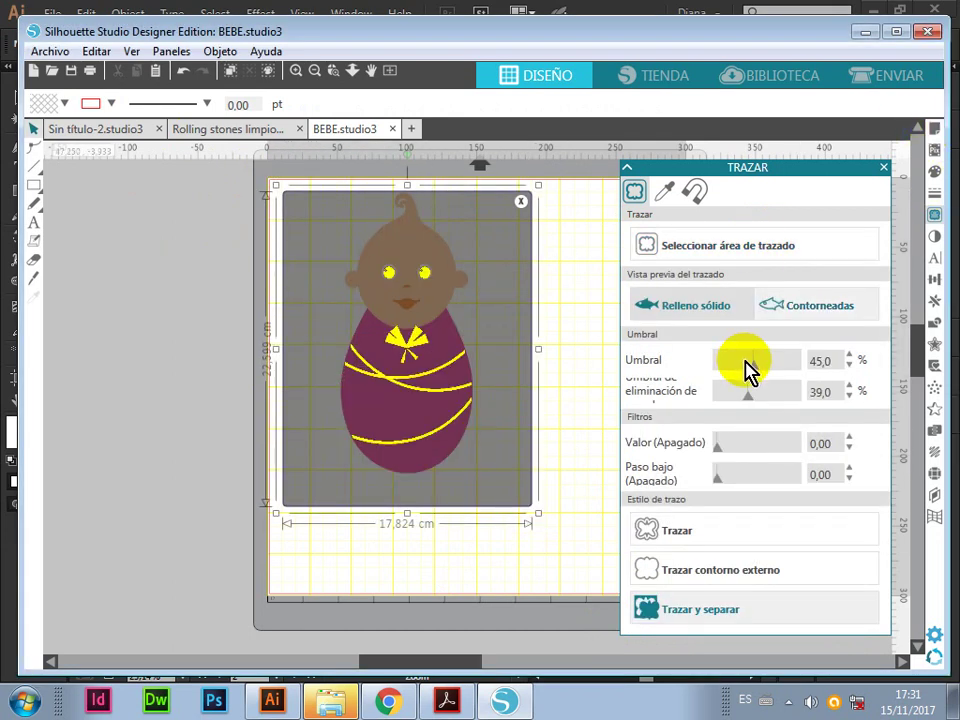
pyautogui.click(812, 316)
pyautogui.moveTo(755, 365); pyautogui.dragTo(804, 376)
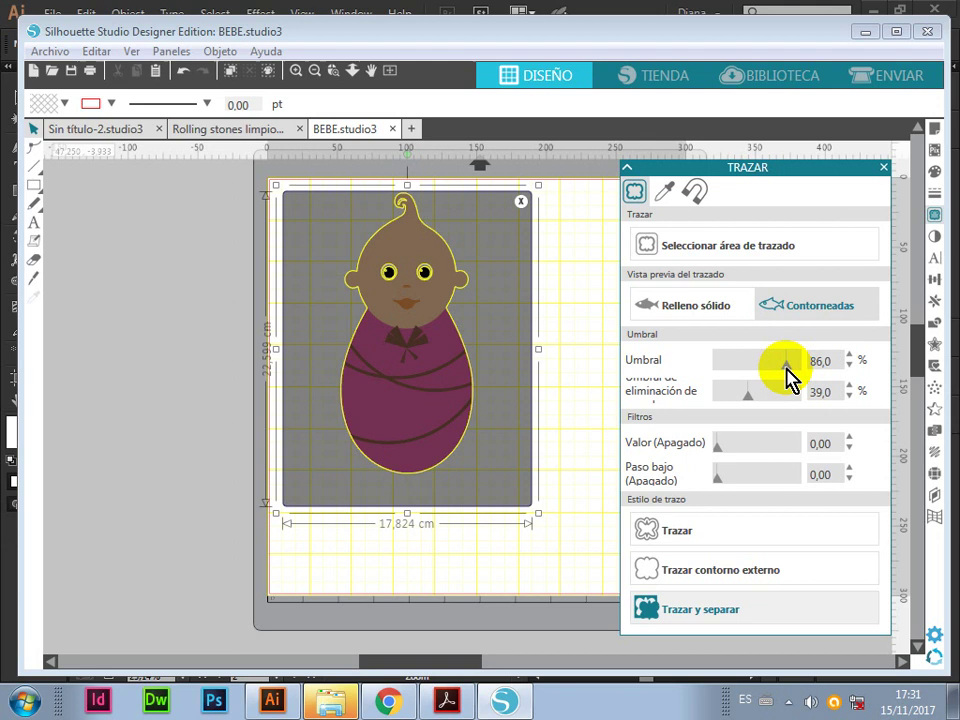
pyautogui.moveTo(790, 372); pyautogui.dragTo(794, 368)
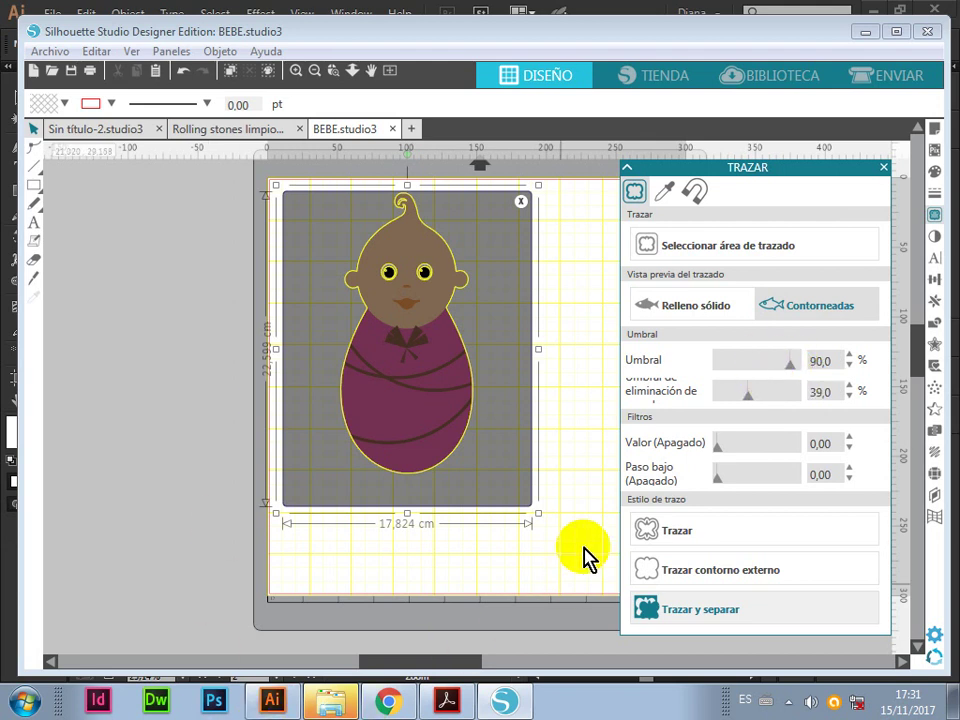
pyautogui.click(673, 538)
# Move the coloured baby image right of the traced outline and close the Trazar panel
pyautogui.moveTo(422, 242)
pyautogui.mouseDown()
pyautogui.moveTo(572, 255)
pyautogui.moveTo(575, 240)
pyautogui.mouseUp()
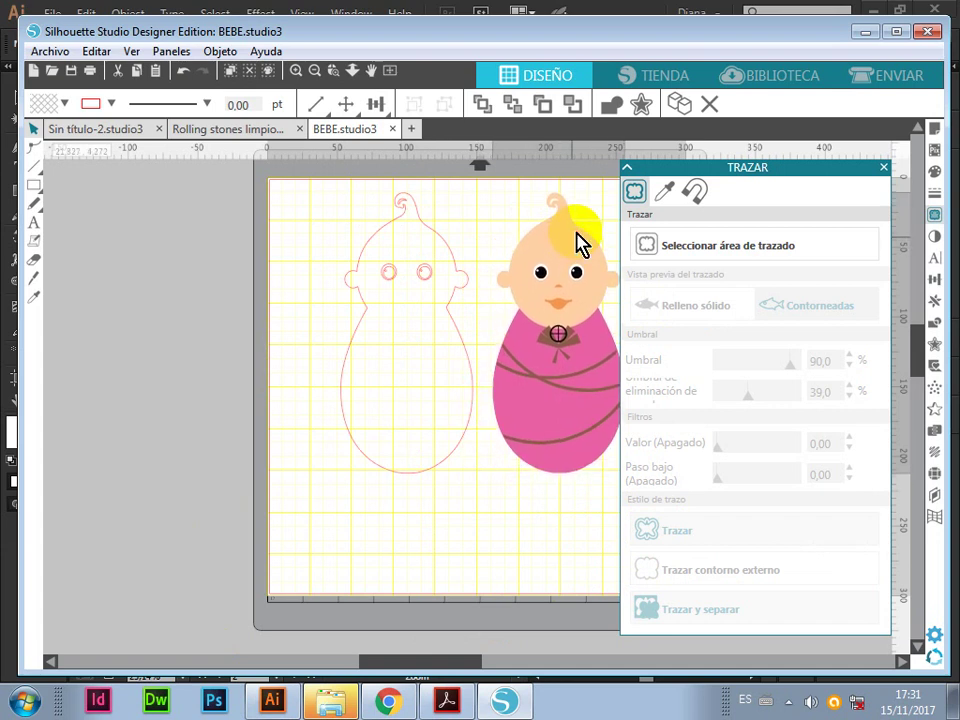
pyautogui.click(400, 186)
pyautogui.click(525, 368)
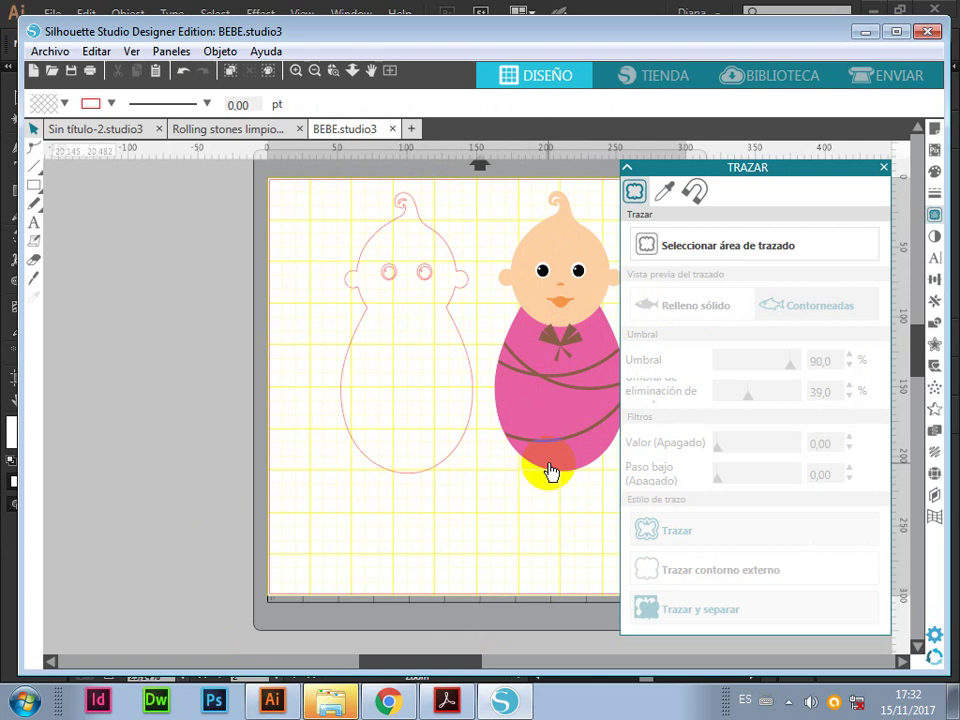
pyautogui.click(885, 167)
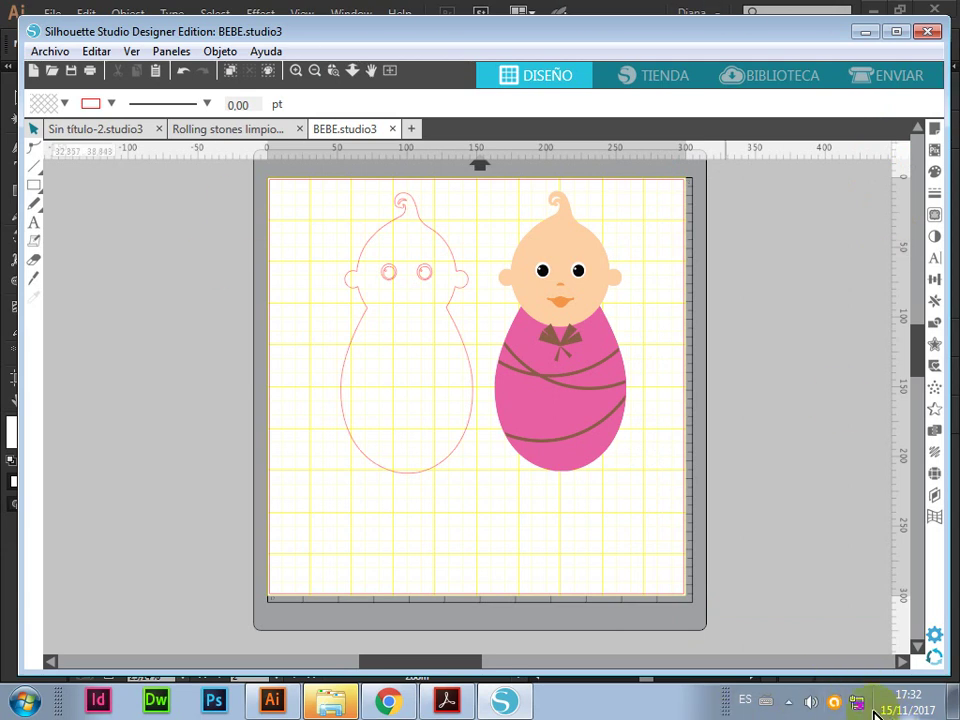